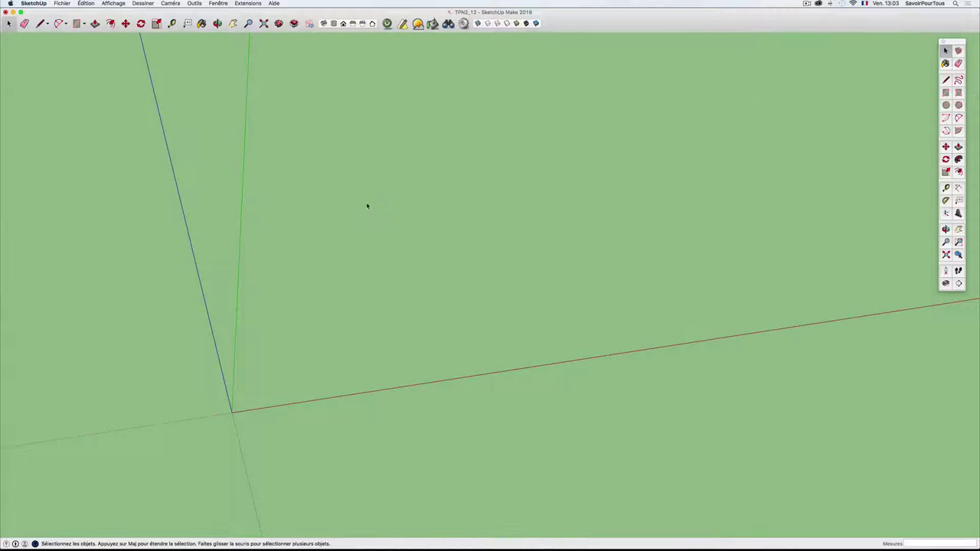
# Open the Calques panel and make the Plan2D layer visible to show the 2D floor plan.
pyautogui.moveTo(464, 162)
pyautogui.mouseDown(button='middle')
pyautogui.moveTo(384, 213)
pyautogui.moveTo(459, 201)
pyautogui.mouseUp(button='middle')
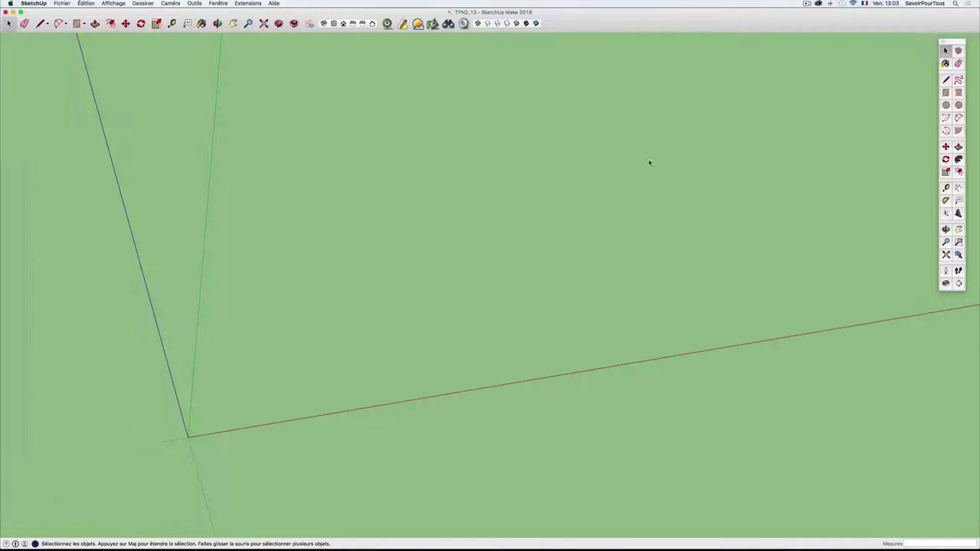
pyautogui.click(220, 3)
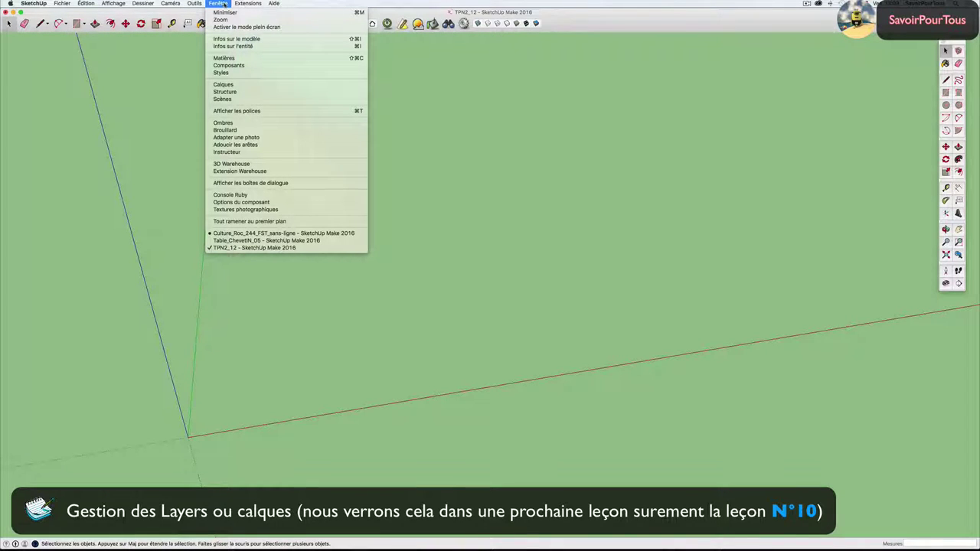
pyautogui.click(224, 84)
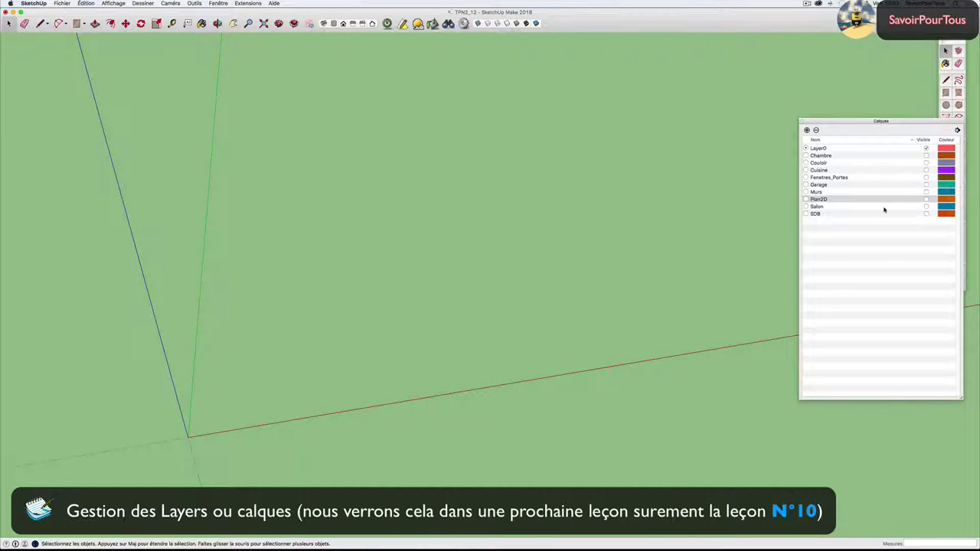
pyautogui.click(926, 199)
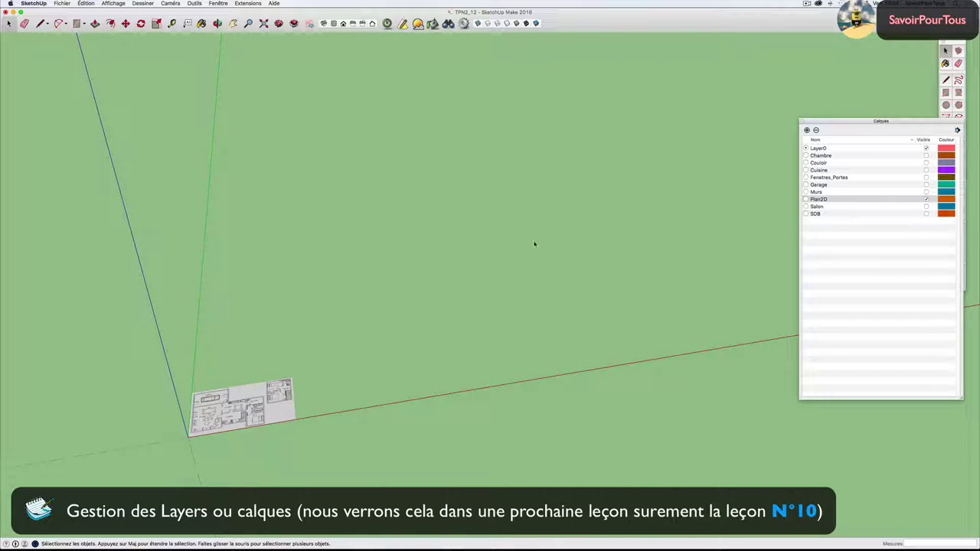
# Zoom to extents and tilt the view across the whole ground-floor plan.
pyautogui.hotkey('shift', 'z')
pyautogui.moveTo(319, 345)
pyautogui.mouseDown(button='middle')
pyautogui.moveTo(350, 346)
pyautogui.moveTo(368, 272)
pyautogui.moveTo(306, 320)
pyautogui.moveTo(337, 314)
pyautogui.mouseUp(button='middle')
pyautogui.press('space')
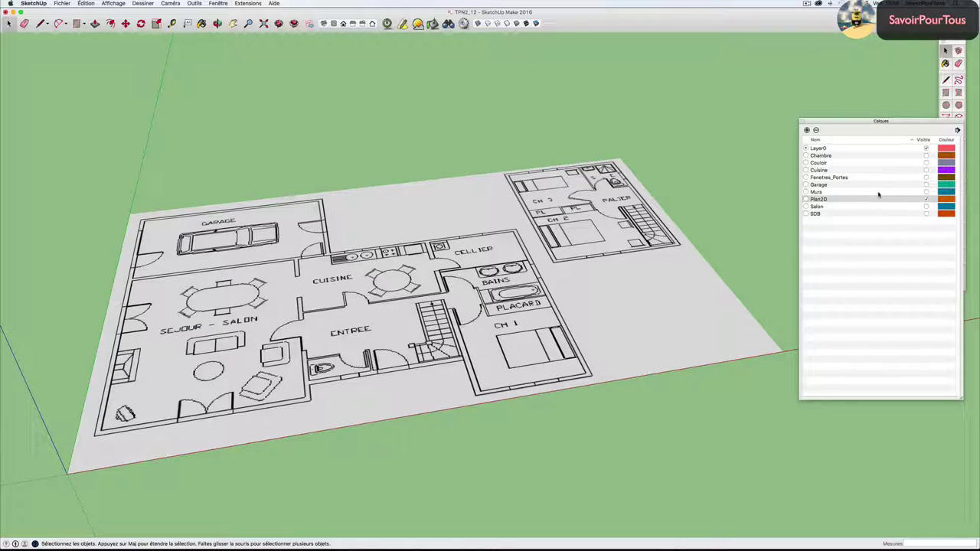
# Turn on the Murs layer, then orbit and zoom in to inspect the 3D walls.
pyautogui.click(927, 193)
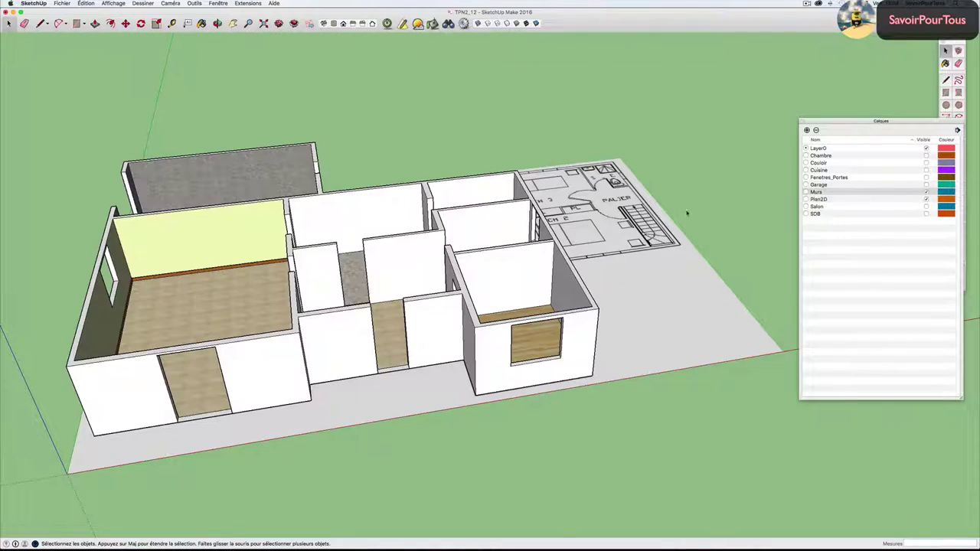
pyautogui.moveTo(509, 213)
pyautogui.mouseDown(button='middle')
pyautogui.moveTo(586, 211)
pyautogui.moveTo(252, 223)
pyautogui.moveTo(607, 242)
pyautogui.moveTo(707, 234)
pyautogui.moveTo(580, 256)
pyautogui.mouseUp(button='middle')
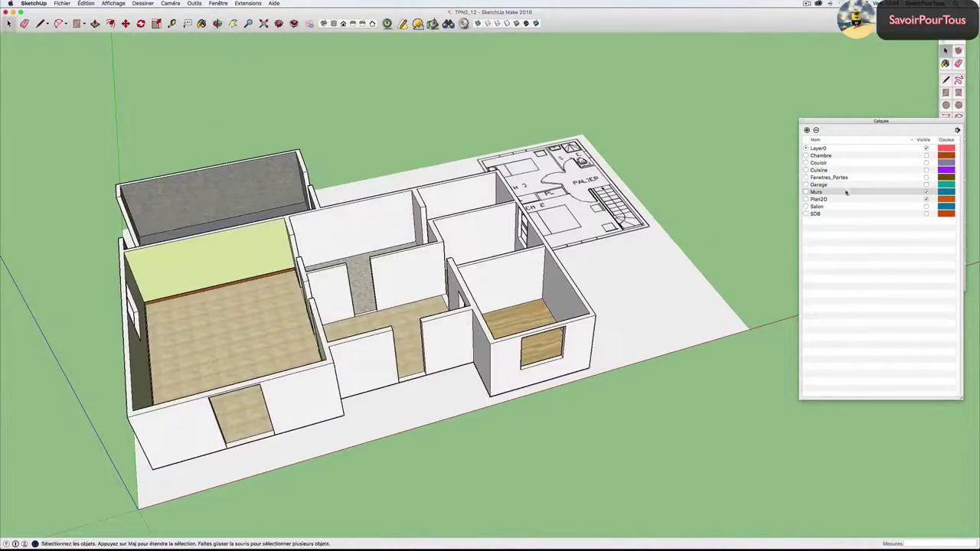
pyautogui.moveTo(528, 207); pyautogui.dragTo(341, 208, button='middle')
pyautogui.scroll(2, 399, 218)
pyautogui.scroll(1, 422, 226)
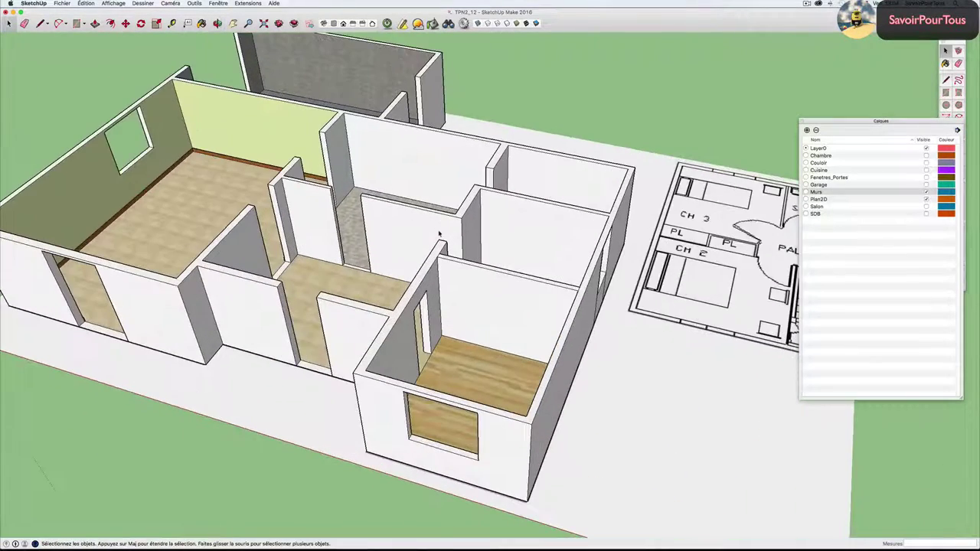
pyautogui.scroll(1, 436, 234)
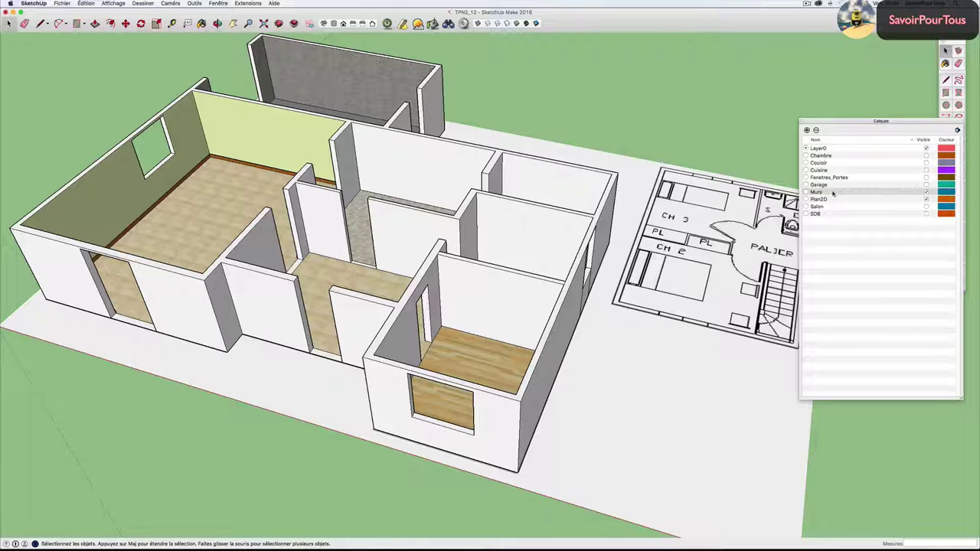
# Turn on the Fenetres_Portes layer, then zoom in on a window and back out.
pyautogui.click(927, 178)
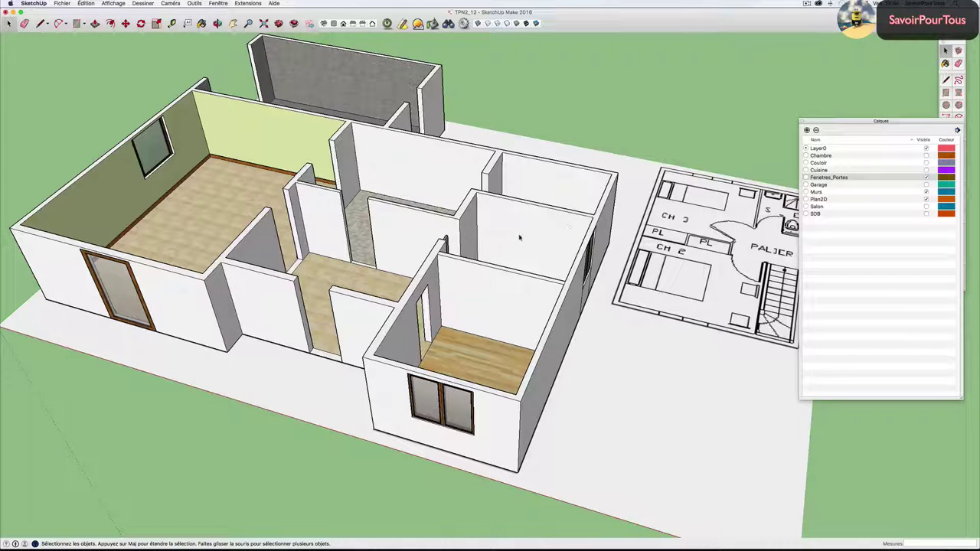
pyautogui.scroll(-3, 451, 416)
pyautogui.scroll(-3, 452, 404)
pyautogui.scroll(-3, 453, 401)
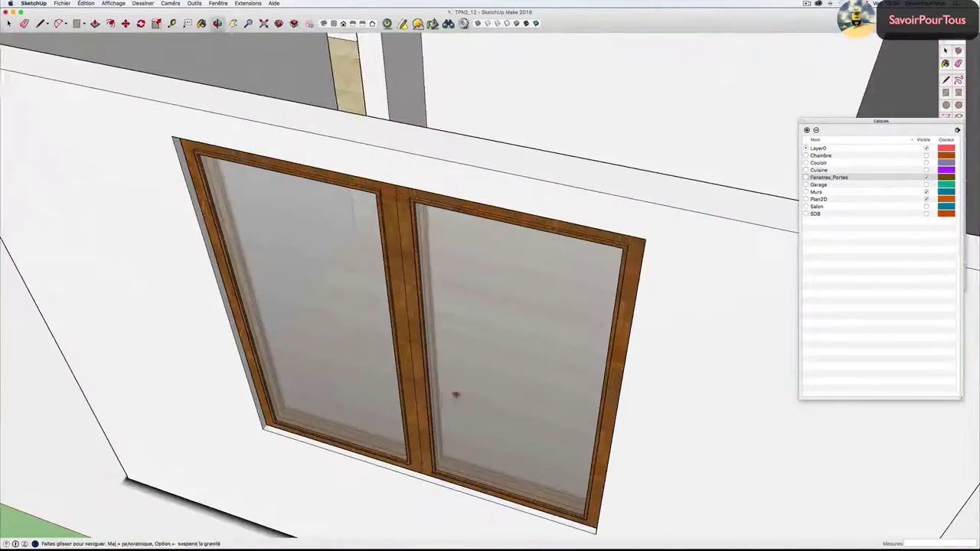
pyautogui.moveTo(455, 396); pyautogui.dragTo(490, 323, button='middle')
pyautogui.scroll(2, 494, 310)
pyautogui.scroll(2, 475, 322)
pyautogui.scroll(2, 455, 360)
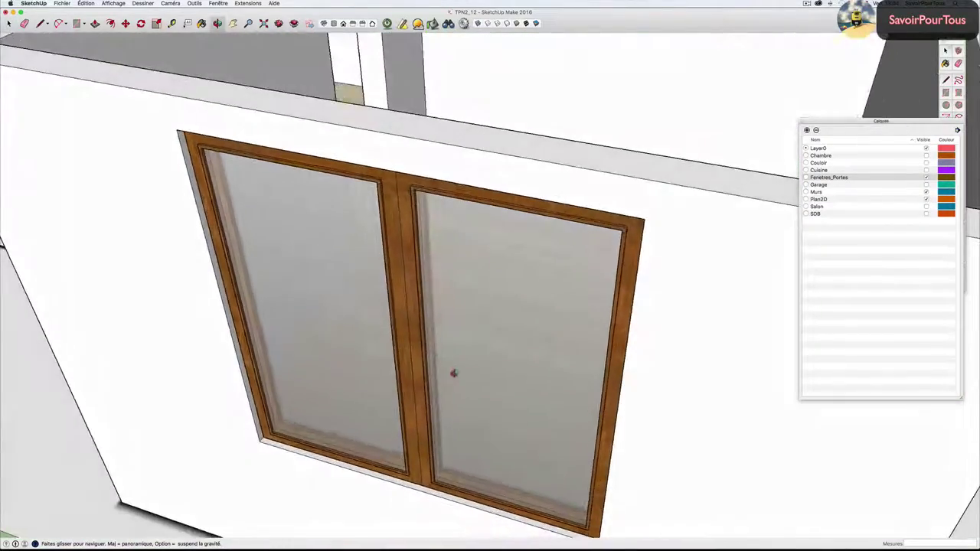
pyautogui.scroll(5, 455, 375)
pyautogui.scroll(3, 455, 376)
pyautogui.scroll(2, 455, 375)
pyautogui.scroll(-2, 662, 294)
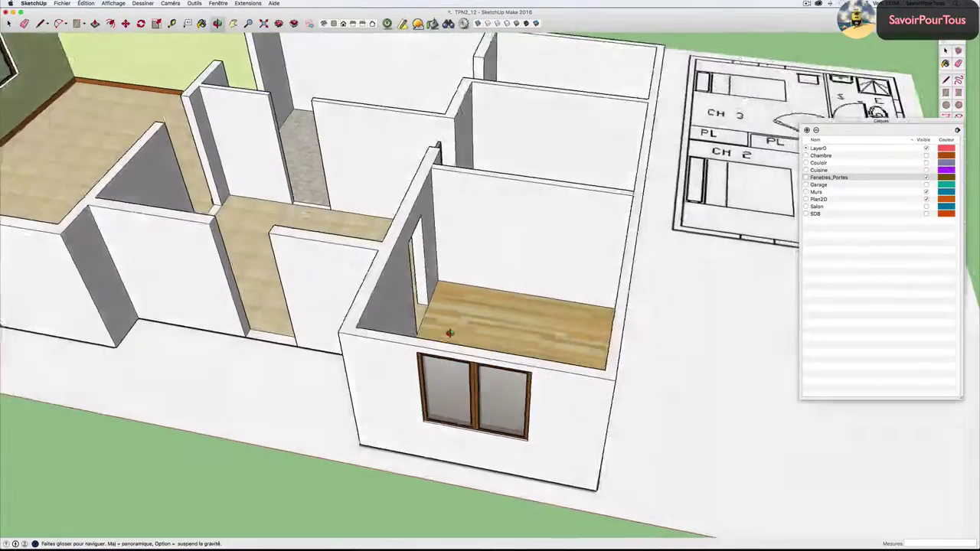
pyautogui.scroll(-2, 662, 294)
# Turn on the Salon layer and walk the camera into the living room.
pyautogui.click(926, 207)
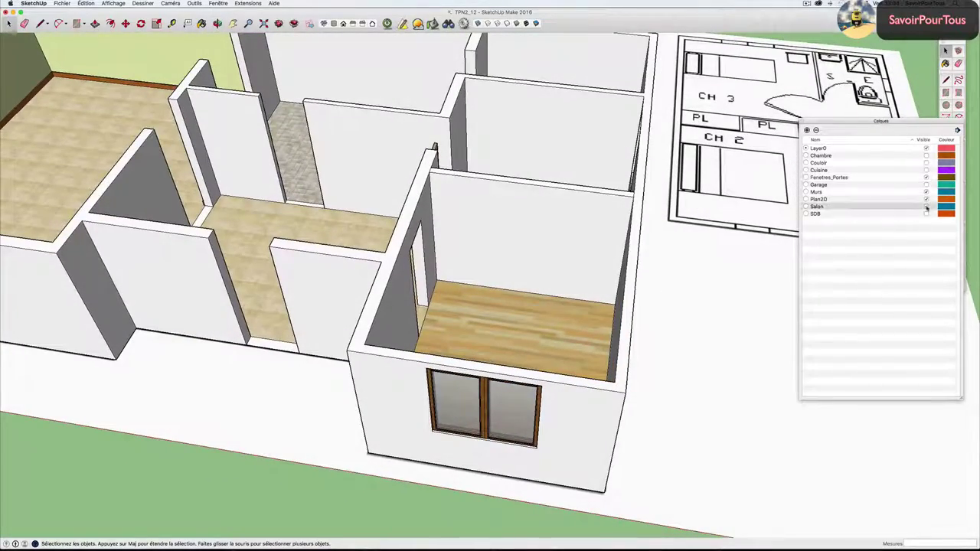
pyautogui.press('w')
pyautogui.moveTo(437, 235)
pyautogui.mouseDown()
pyautogui.moveTo(624, 249)
pyautogui.moveTo(593, 282)
pyautogui.mouseUp()
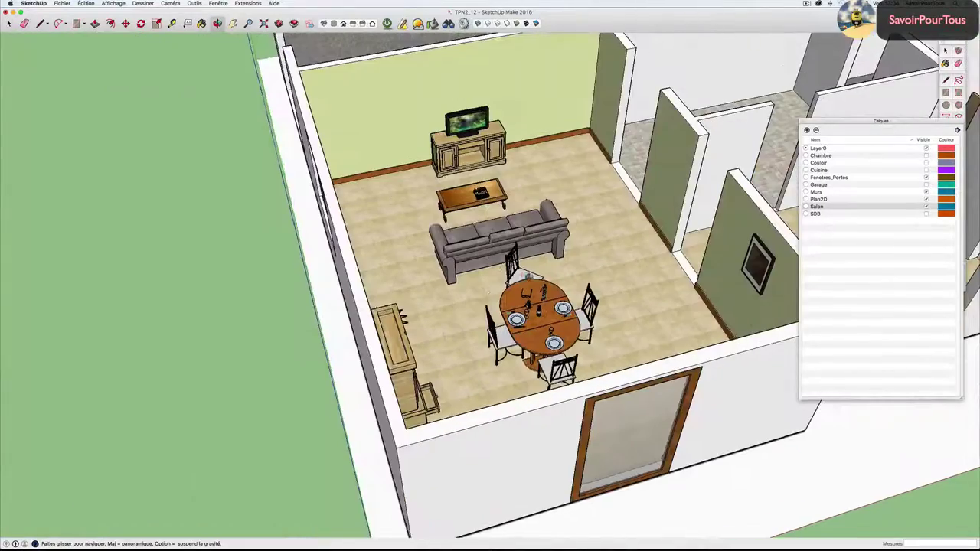
pyautogui.scroll(3, 593, 282)
pyautogui.scroll(3, 592, 290)
pyautogui.scroll(3, 589, 297)
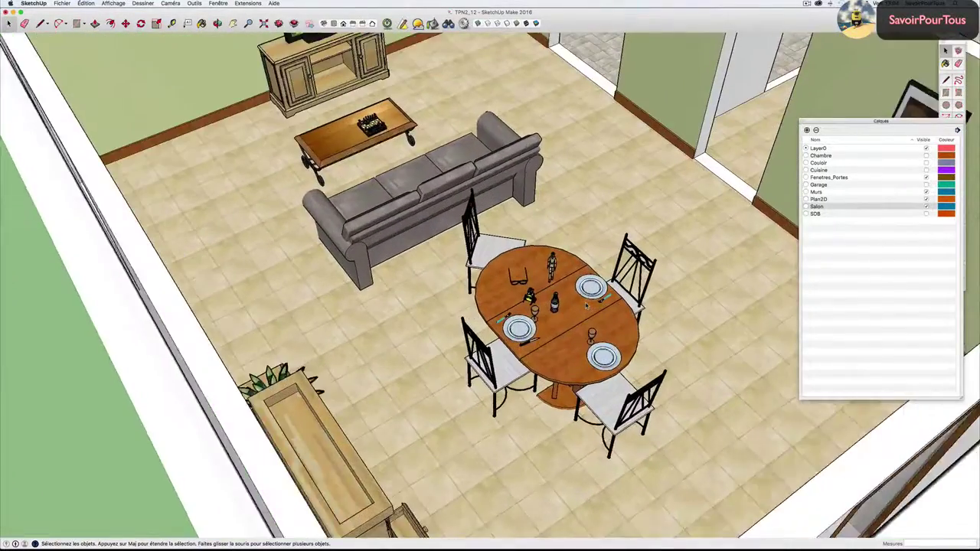
pyautogui.scroll(3, 586, 307)
pyautogui.press('space')
# Walk down to the dining table and look around the WALL-E figure on it.
pyautogui.press('w')
pyautogui.moveTo(586, 306)
pyautogui.mouseDown()
pyautogui.moveTo(668, 215)
pyautogui.moveTo(582, 243)
pyautogui.mouseUp()
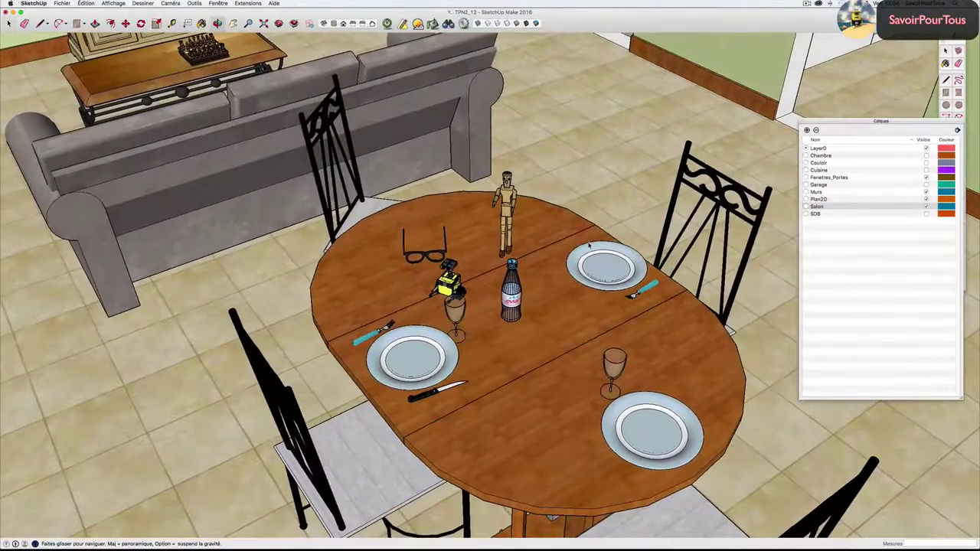
pyautogui.press('space')
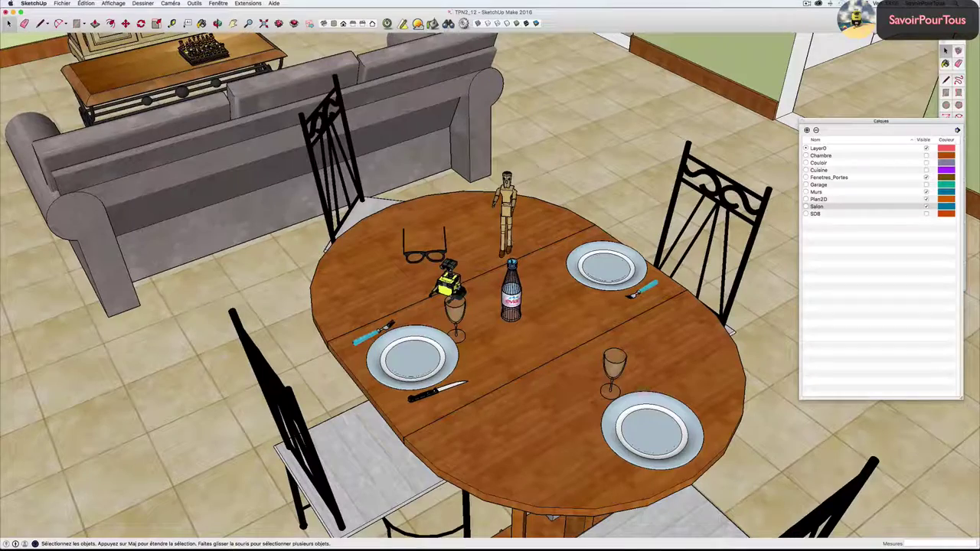
pyautogui.scroll(-4, 448, 287)
pyautogui.scroll(-3, 448, 287)
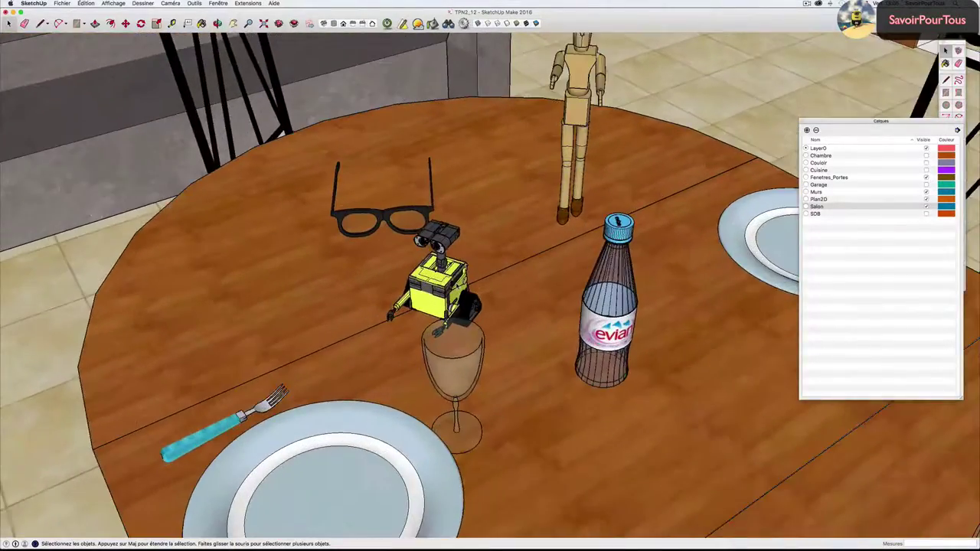
pyautogui.scroll(-2, 448, 288)
pyautogui.moveTo(448, 287)
pyautogui.mouseDown()
pyautogui.moveTo(448, 307)
pyautogui.moveTo(501, 306)
pyautogui.mouseUp()
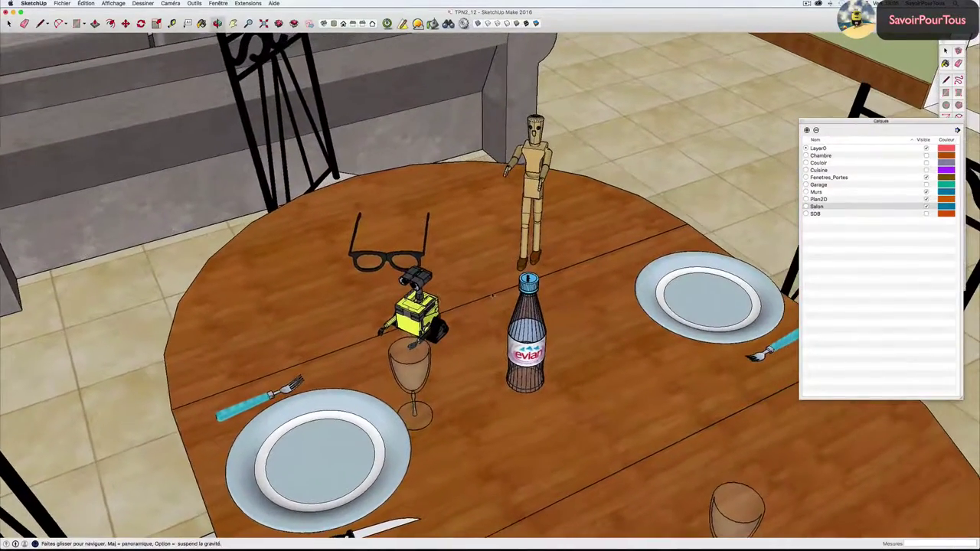
pyautogui.press('space')
pyautogui.scroll(5, 501, 306)
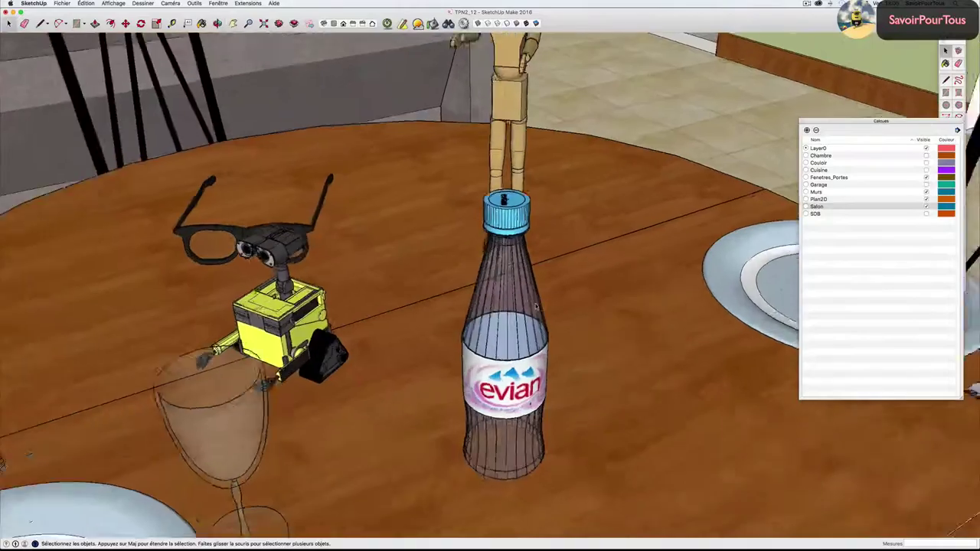
pyautogui.scroll(-2, 535, 306)
# Orbit past the bottle, zoom out and face the TV, coffee table and sofa.
pyautogui.moveTo(535, 307); pyautogui.dragTo(481, 305, button='middle')
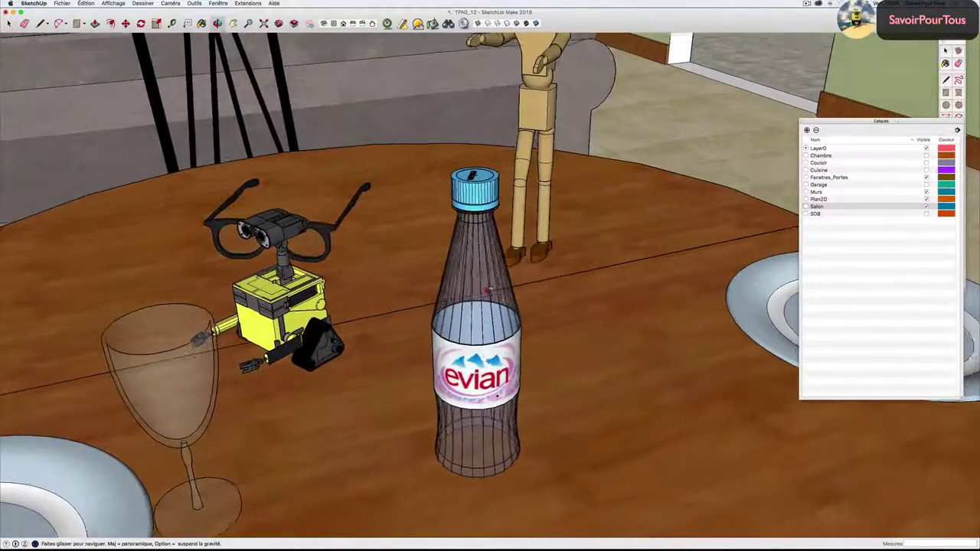
pyautogui.scroll(-2, 481, 305)
pyautogui.scroll(-2, 481, 304)
pyautogui.scroll(-2, 481, 305)
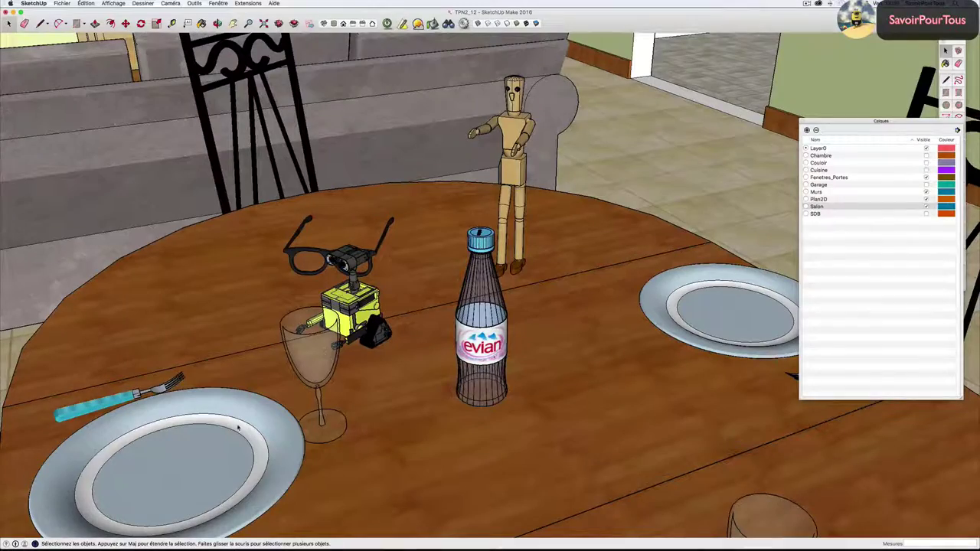
pyautogui.scroll(-3, 232, 414)
pyautogui.scroll(-2, 322, 433)
pyautogui.scroll(-2, 322, 433)
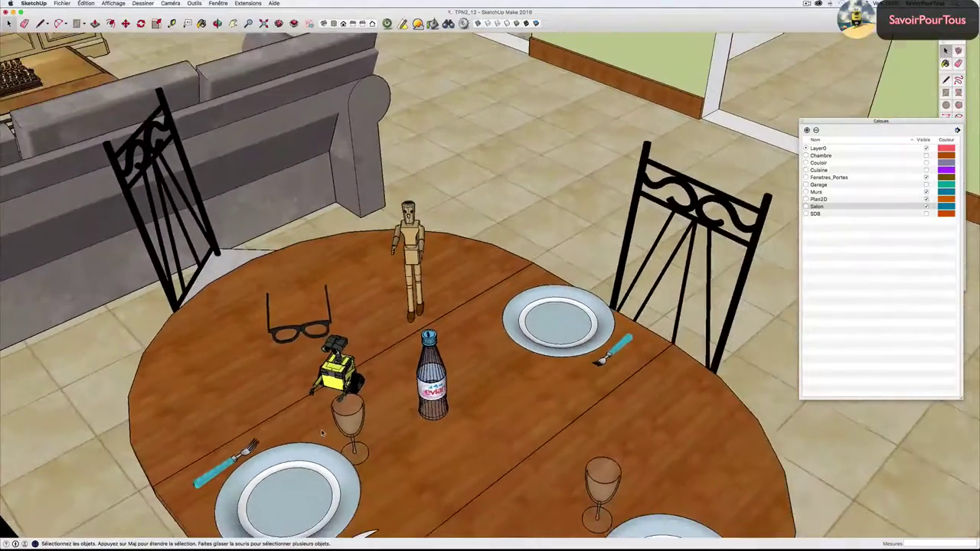
pyautogui.scroll(-1, 323, 434)
pyautogui.scroll(-2, 323, 433)
pyautogui.scroll(-2, 323, 433)
pyautogui.moveTo(323, 433); pyautogui.dragTo(516, 439, button='middle')
pyautogui.moveTo(516, 439)
pyautogui.mouseDown()
pyautogui.moveTo(381, 276)
pyautogui.moveTo(355, 282)
pyautogui.mouseUp()
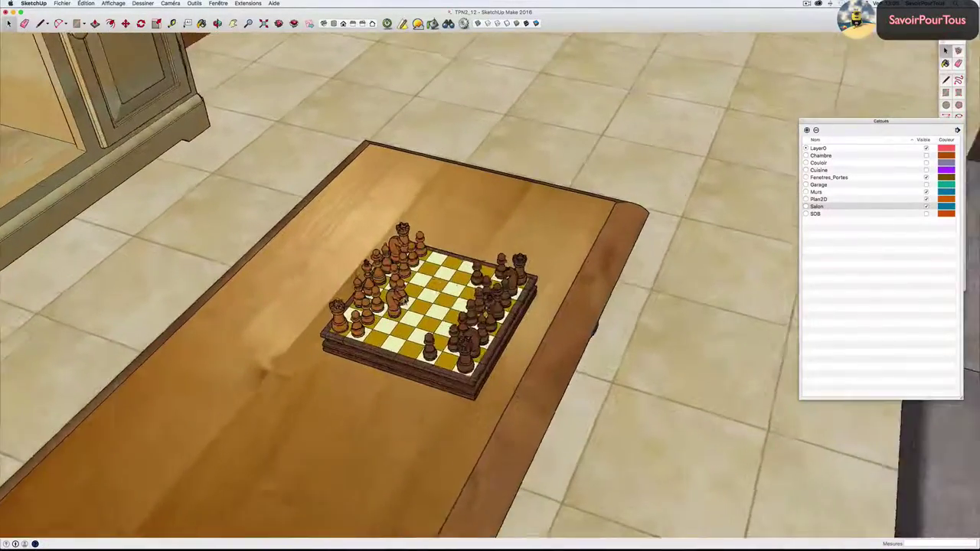
# Walk up to the chessboard on the coffee table and orbit around it.
pyautogui.moveTo(455, 305)
pyautogui.mouseDown()
pyautogui.moveTo(460, 276)
pyautogui.moveTo(458, 317)
pyautogui.moveTo(559, 305)
pyautogui.mouseUp()
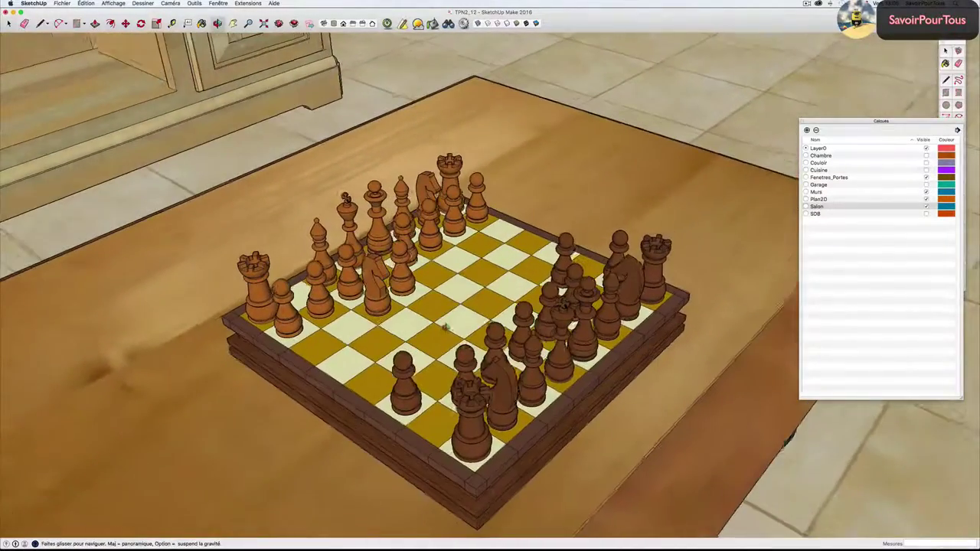
pyautogui.press('space')
pyautogui.moveTo(559, 305); pyautogui.dragTo(536, 314, button='middle')
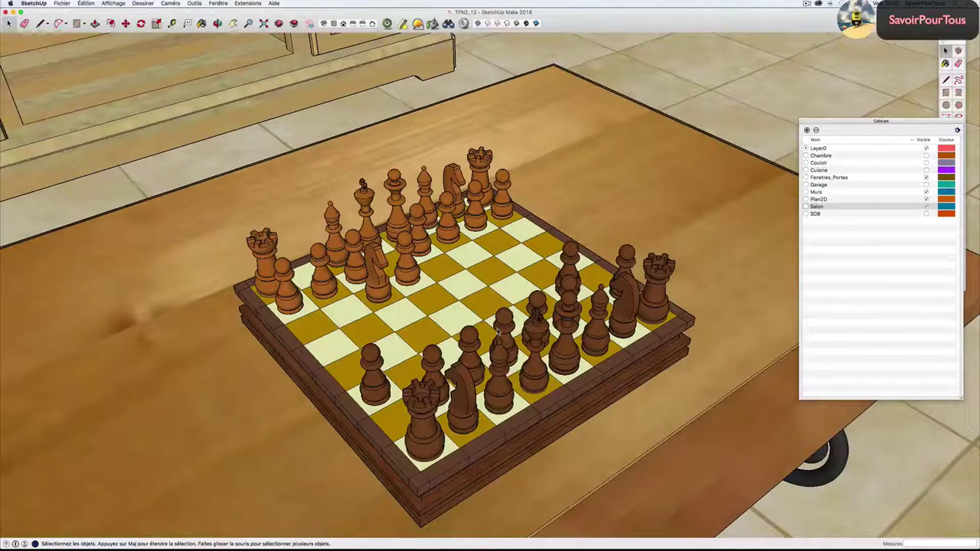
pyautogui.moveTo(521, 315)
pyautogui.mouseDown(button='middle')
pyautogui.moveTo(488, 332)
pyautogui.moveTo(429, 337)
pyautogui.mouseUp(button='middle')
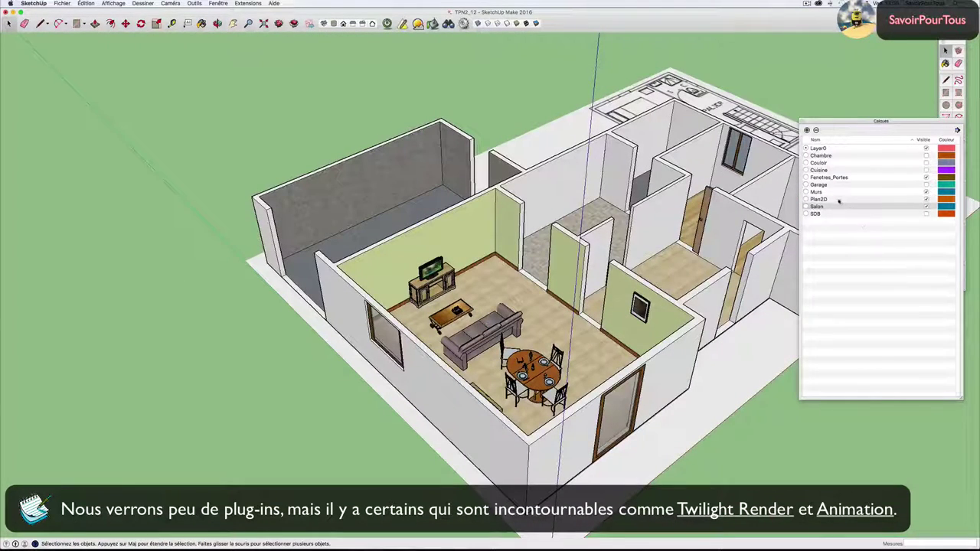
pyautogui.click(926, 185)
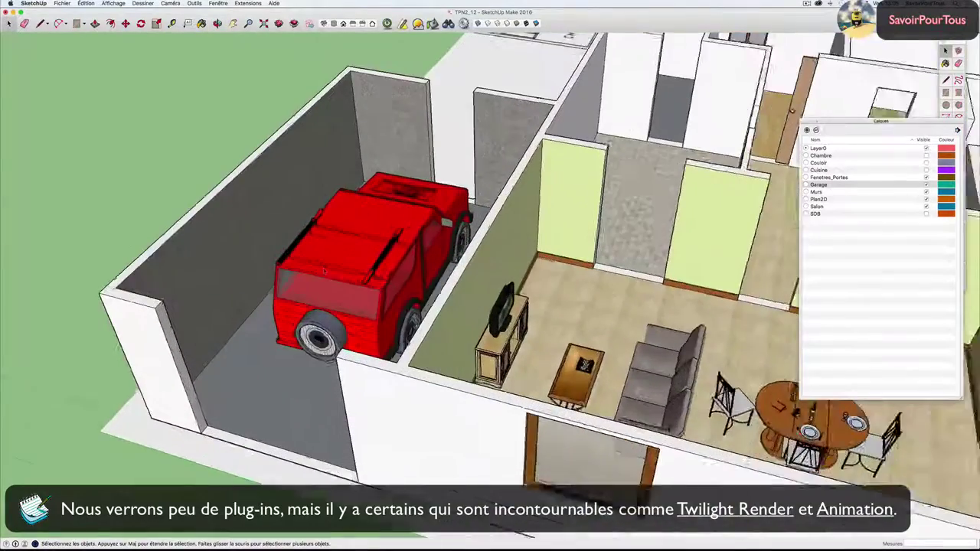
pyautogui.click(217, 23)
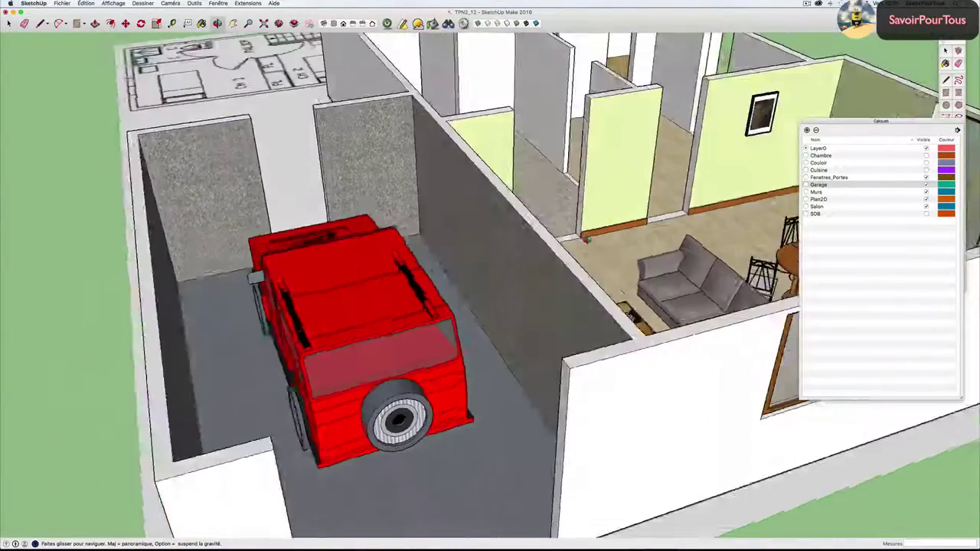
pyautogui.moveTo(586, 240); pyautogui.dragTo(550, 340, button='middle')
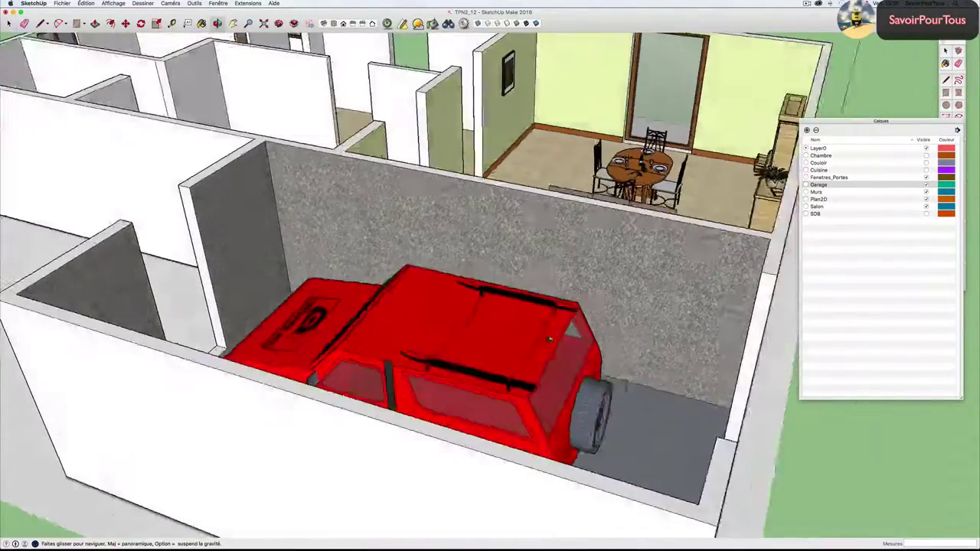
pyautogui.moveTo(549, 339)
pyautogui.mouseDown()
pyautogui.moveTo(427, 351)
pyautogui.moveTo(46, 338)
pyautogui.moveTo(272, 206)
pyautogui.moveTo(282, 289)
pyautogui.moveTo(716, 224)
pyautogui.mouseUp()
pyautogui.press('space')
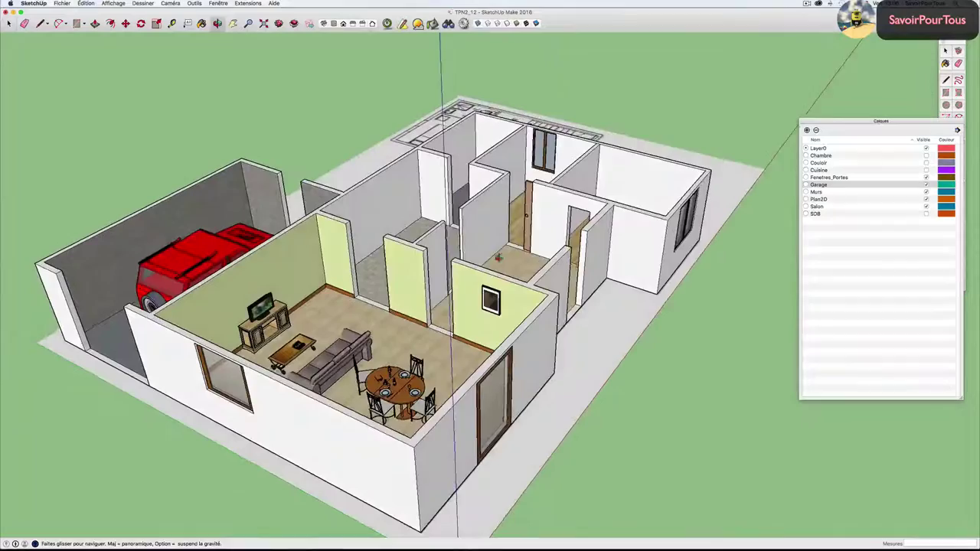
pyautogui.moveTo(596, 218); pyautogui.dragTo(723, 264, button='middle')
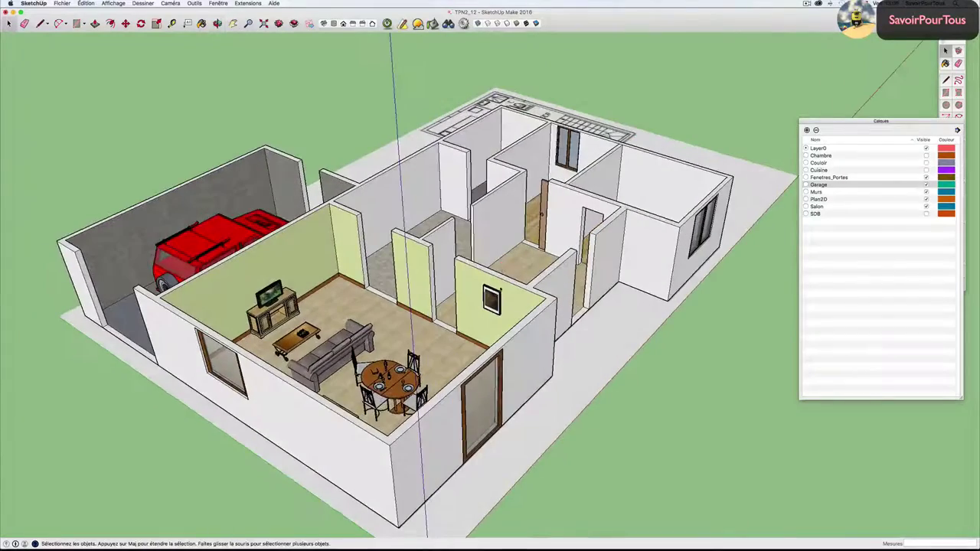
pyautogui.scroll(3, 723, 264)
pyautogui.scroll(2, 514, 287)
pyautogui.scroll(2, 514, 287)
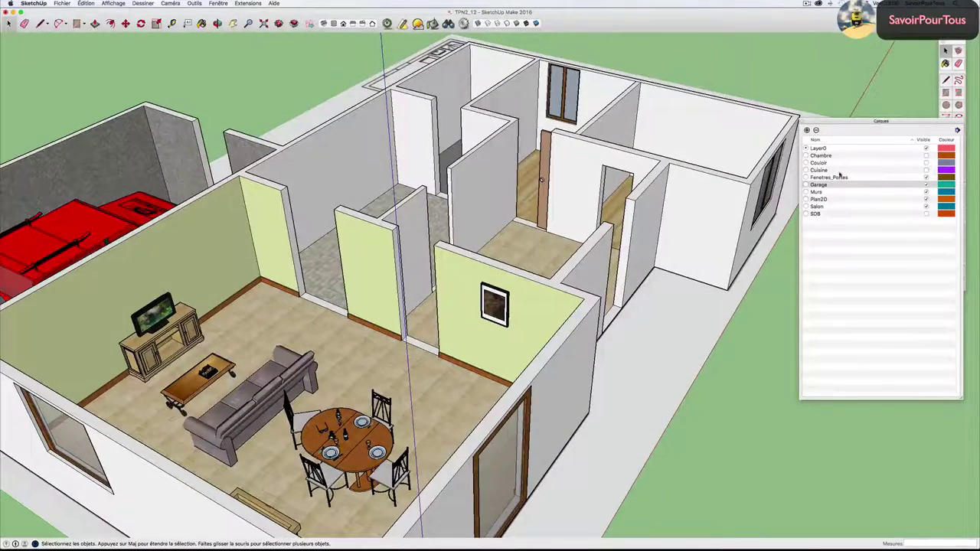
# Turn on the Cuisine layer and zoom in to inspect the kitchen units.
pyautogui.click(927, 170)
pyautogui.moveTo(490, 230); pyautogui.dragTo(435, 201, button='middle')
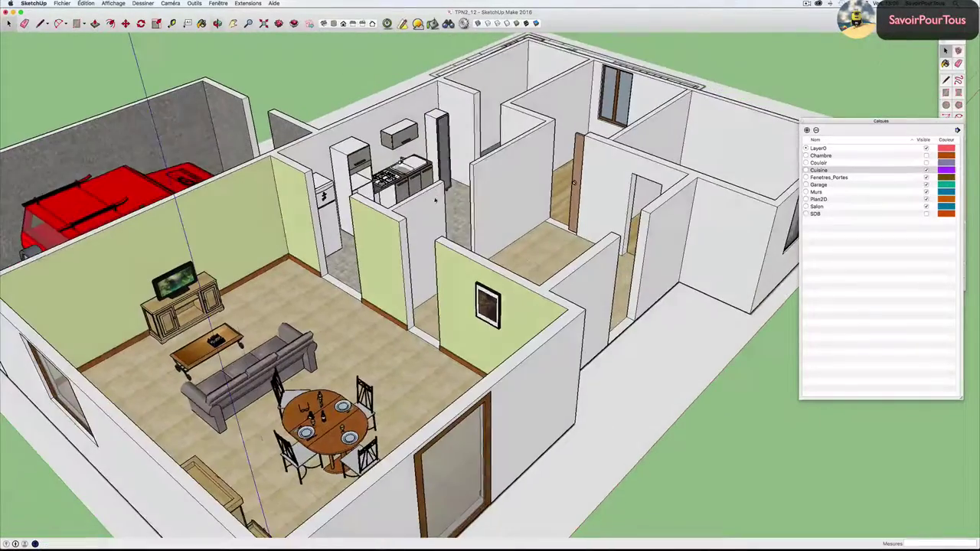
pyautogui.scroll(2, 435, 200)
pyautogui.scroll(2, 433, 196)
pyautogui.scroll(3, 429, 184)
pyautogui.scroll(2, 426, 176)
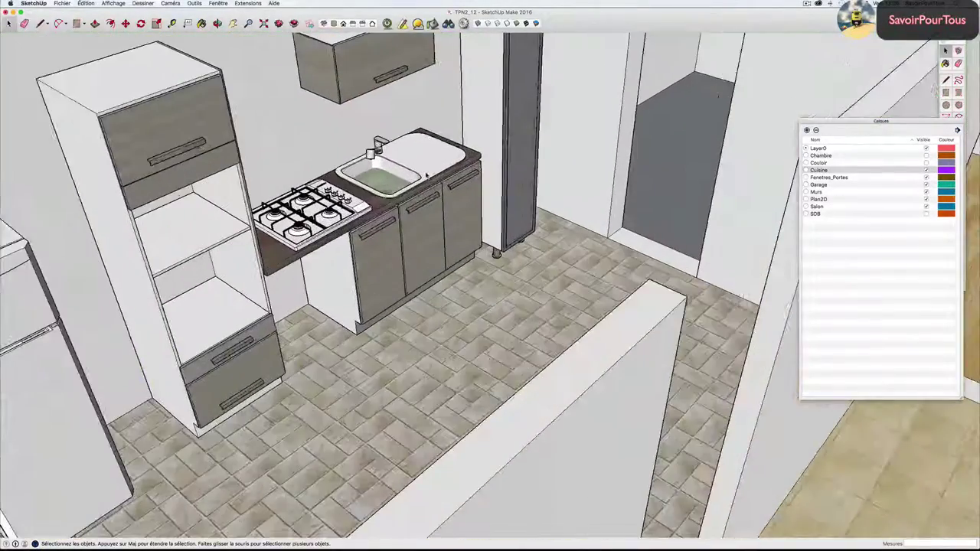
pyautogui.scroll(-5, 427, 176)
pyautogui.moveTo(426, 175); pyautogui.dragTo(468, 179, button='middle')
pyautogui.scroll(2, 468, 178)
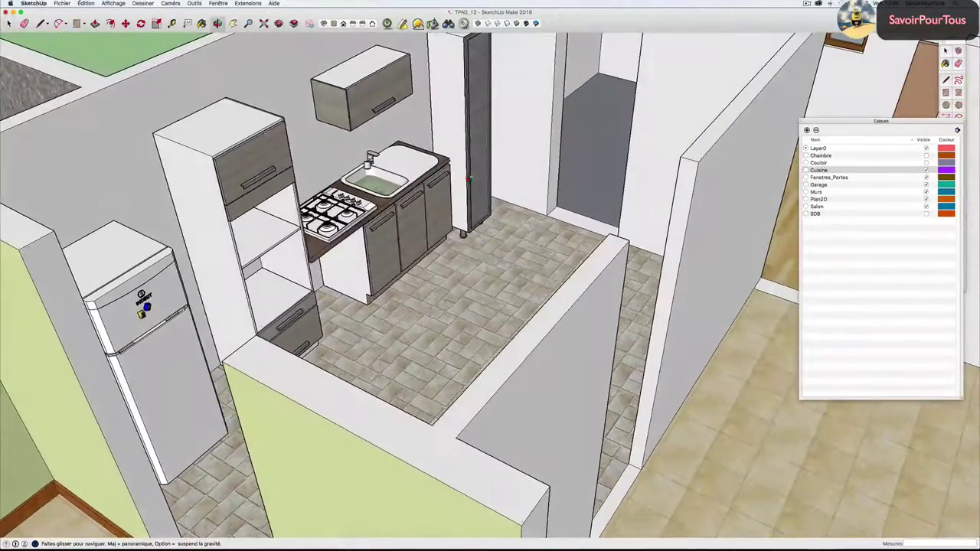
pyautogui.press('space')
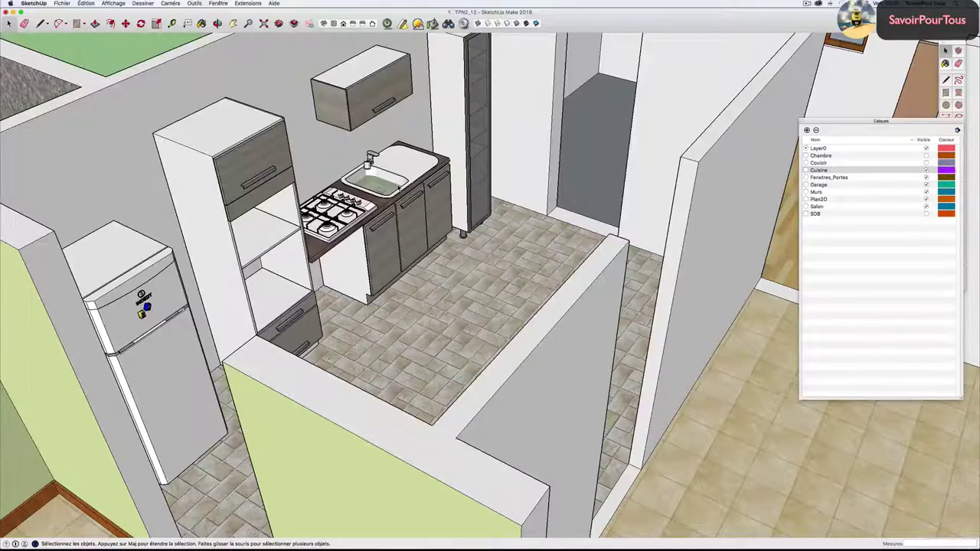
# Orbit around the kitchen from other sides and up to a higher view of the rooms.
pyautogui.scroll(-5, 399, 188)
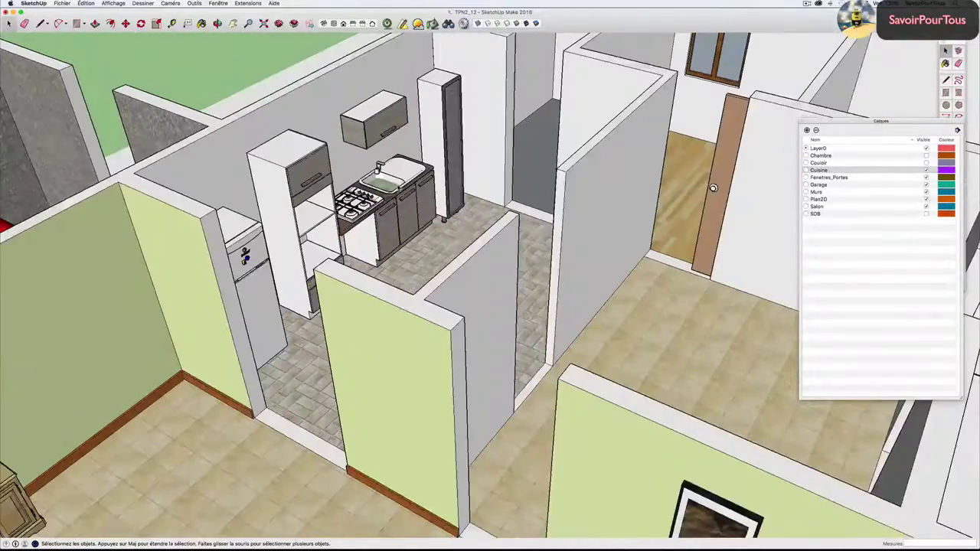
pyautogui.moveTo(398, 188)
pyautogui.mouseDown(button='middle')
pyautogui.moveTo(398, 264)
pyautogui.moveTo(435, 261)
pyautogui.mouseUp(button='middle')
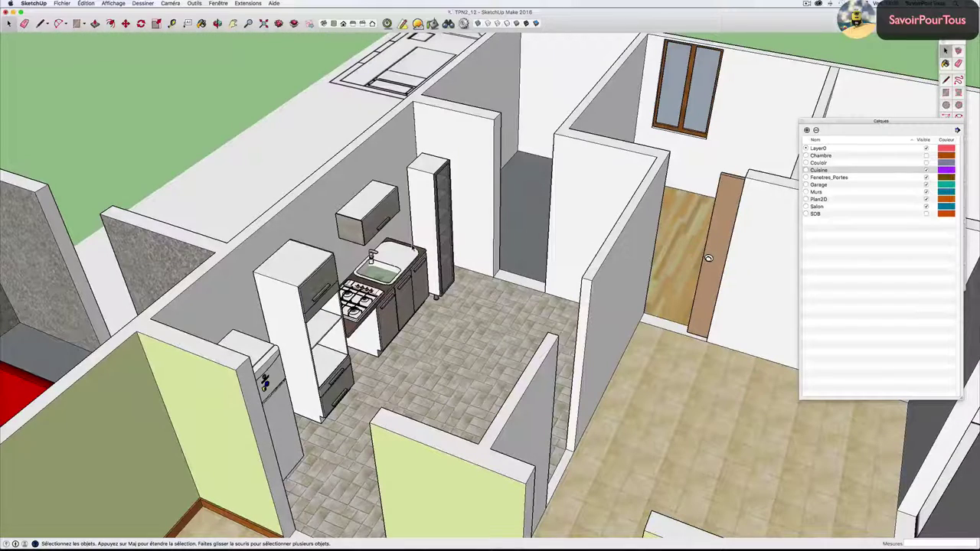
pyautogui.moveTo(708, 258); pyautogui.dragTo(513, 231, button='middle')
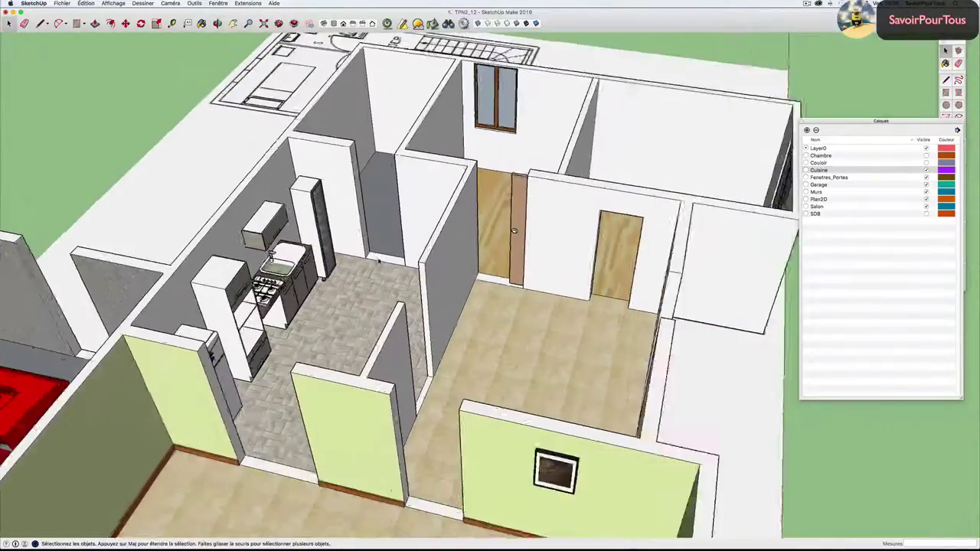
pyautogui.moveTo(379, 262); pyautogui.dragTo(413, 255, button='middle')
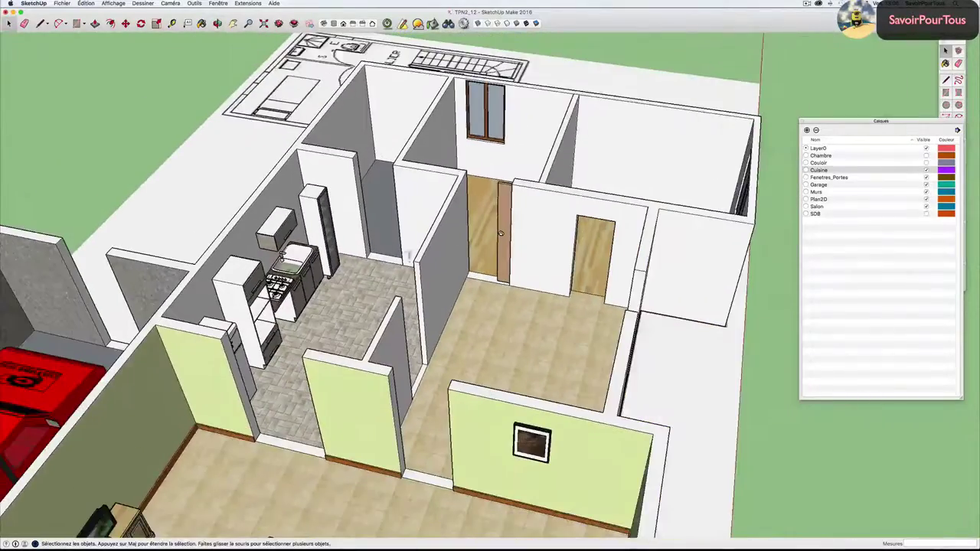
pyautogui.press('space')
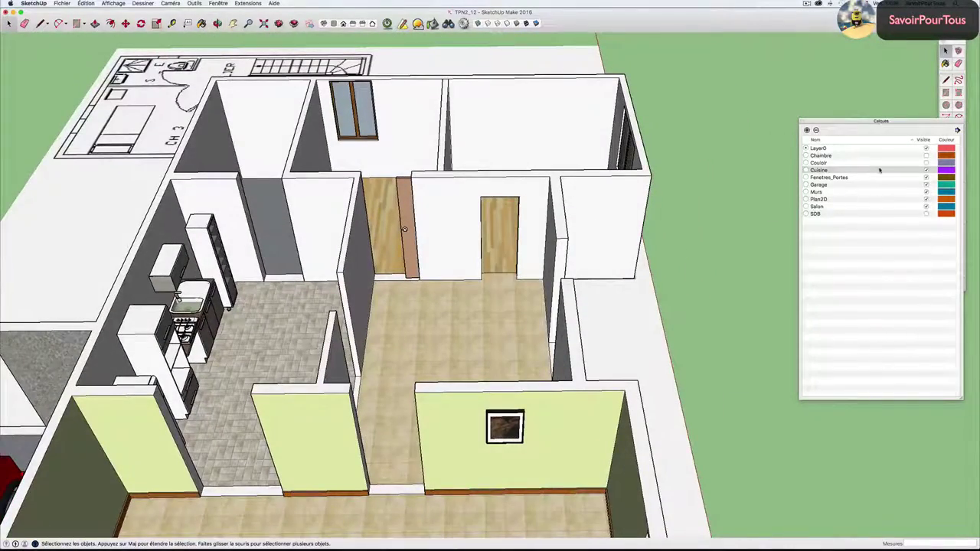
pyautogui.moveTo(404, 230)
pyautogui.mouseDown(button='middle')
pyautogui.moveTo(354, 232)
pyautogui.moveTo(817, 279)
pyautogui.mouseUp(button='middle')
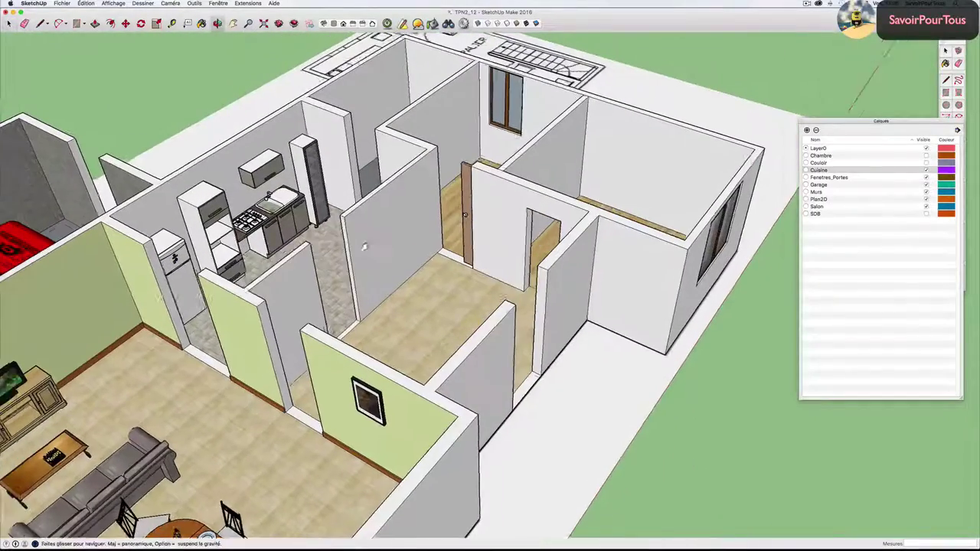
# Turn on the Couloir layer and zoom in on the hallway dresser with its two vases.
pyautogui.click(926, 163)
pyautogui.scroll(5, 429, 306)
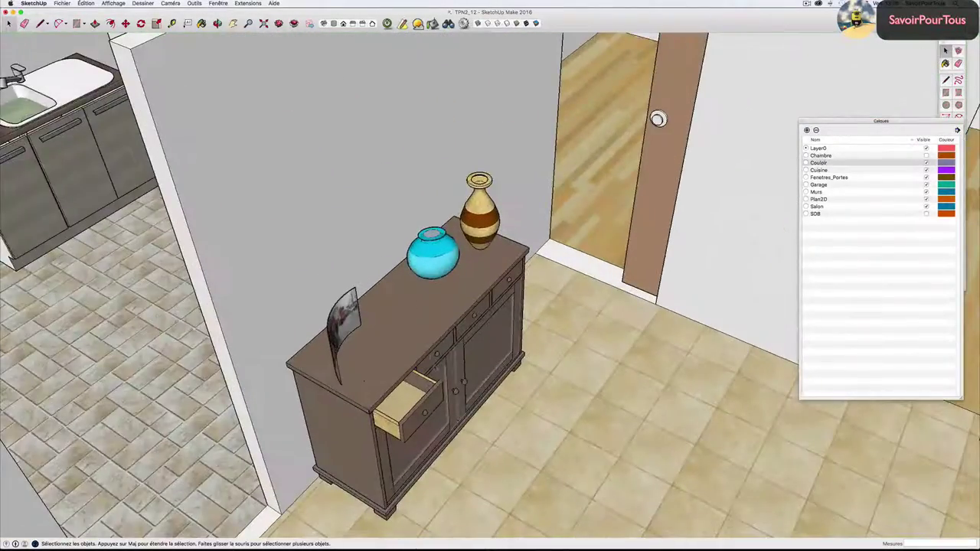
pyautogui.scroll(3, 429, 345)
pyautogui.scroll(3, 429, 345)
pyautogui.scroll(2, 429, 345)
pyautogui.moveTo(429, 345)
pyautogui.mouseDown(button='middle')
pyautogui.moveTo(459, 353)
pyautogui.moveTo(429, 354)
pyautogui.mouseUp(button='middle')
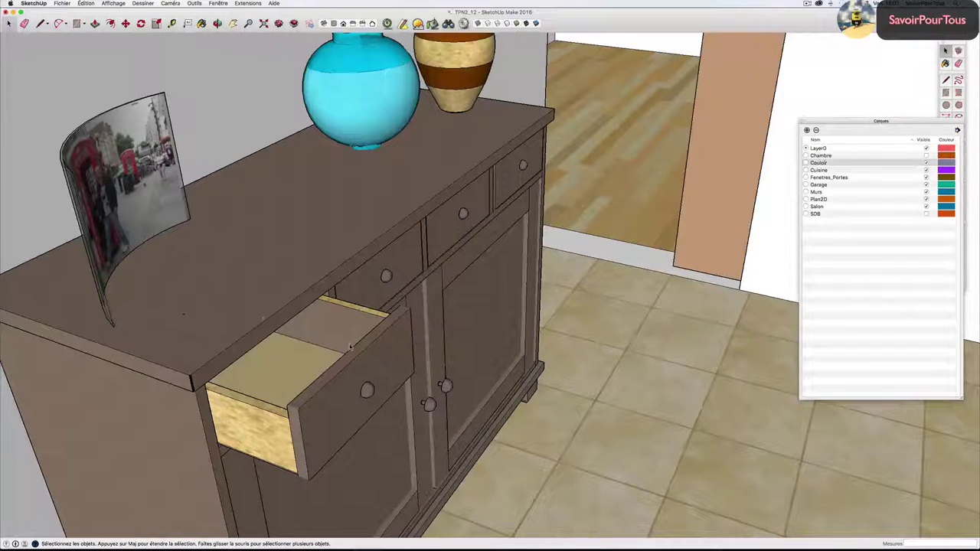
# Zoom out and orbit to a more top-down view of the hallway.
pyautogui.scroll(-3, 264, 318)
pyautogui.scroll(-2, 264, 318)
pyautogui.scroll(-2, 265, 318)
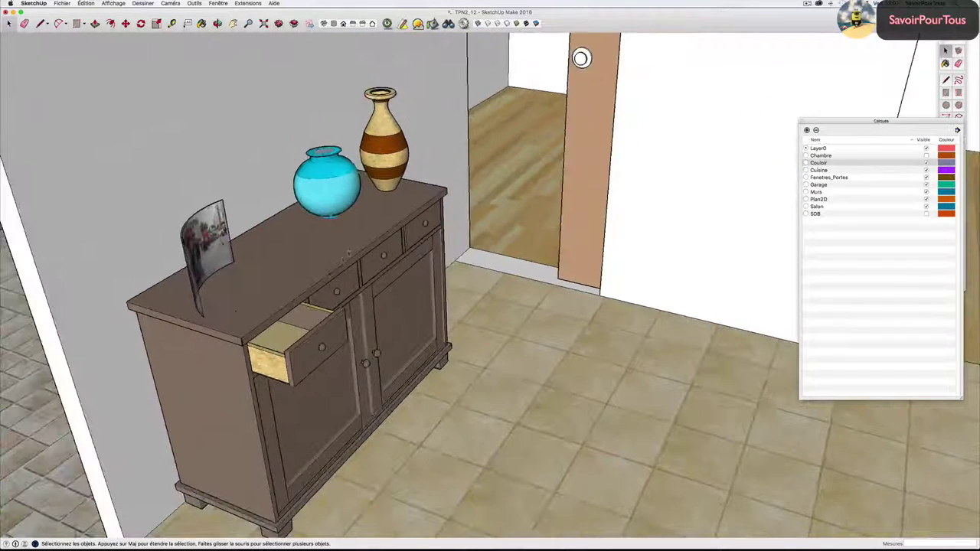
pyautogui.scroll(-3, 264, 318)
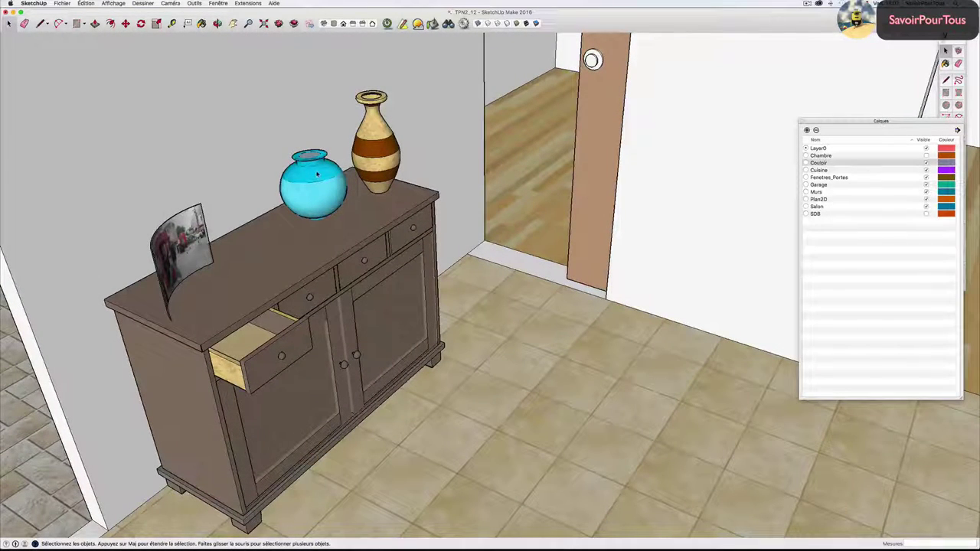
pyautogui.scroll(-2, 317, 175)
pyautogui.scroll(-2, 316, 176)
pyautogui.scroll(-3, 325, 190)
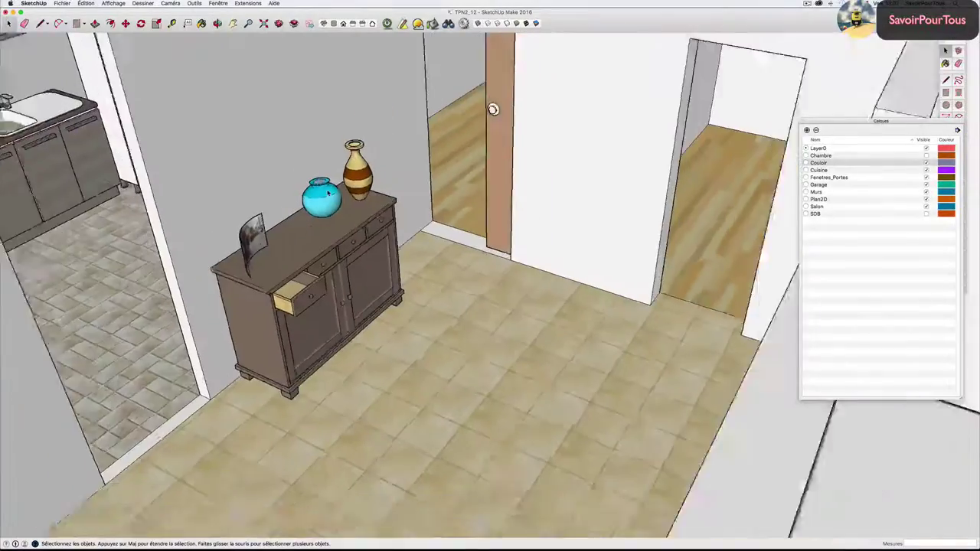
pyautogui.scroll(-3, 327, 193)
pyautogui.moveTo(327, 193); pyautogui.dragTo(368, 276, button='middle')
pyautogui.scroll(3, 388, 313)
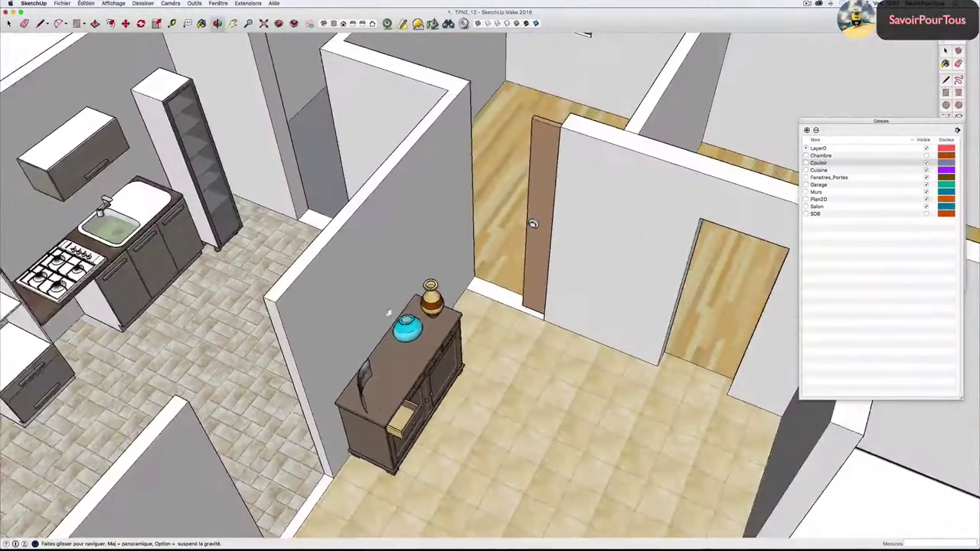
pyautogui.scroll(-3, 388, 312)
pyautogui.scroll(-2, 388, 313)
pyautogui.scroll(2, 388, 313)
pyautogui.scroll(2, 389, 313)
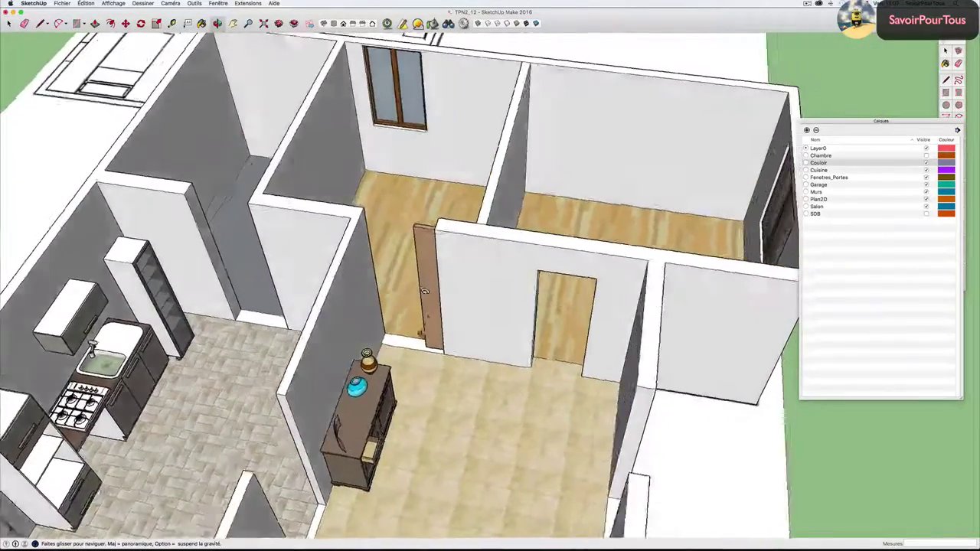
pyautogui.scroll(-3, 388, 312)
pyautogui.scroll(2, 389, 313)
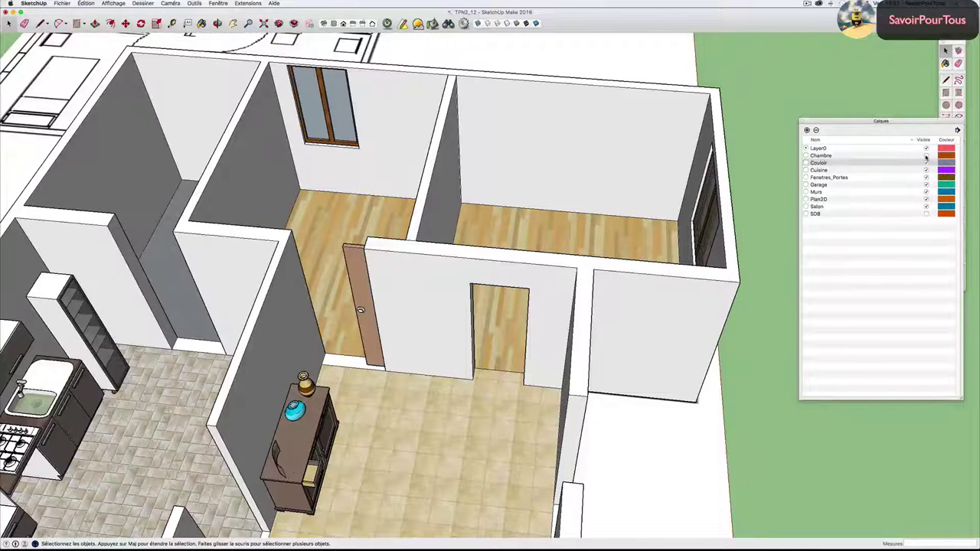
# Turn on the SDB layer and orbit and zoom around the bathroom shower.
pyautogui.click(926, 215)
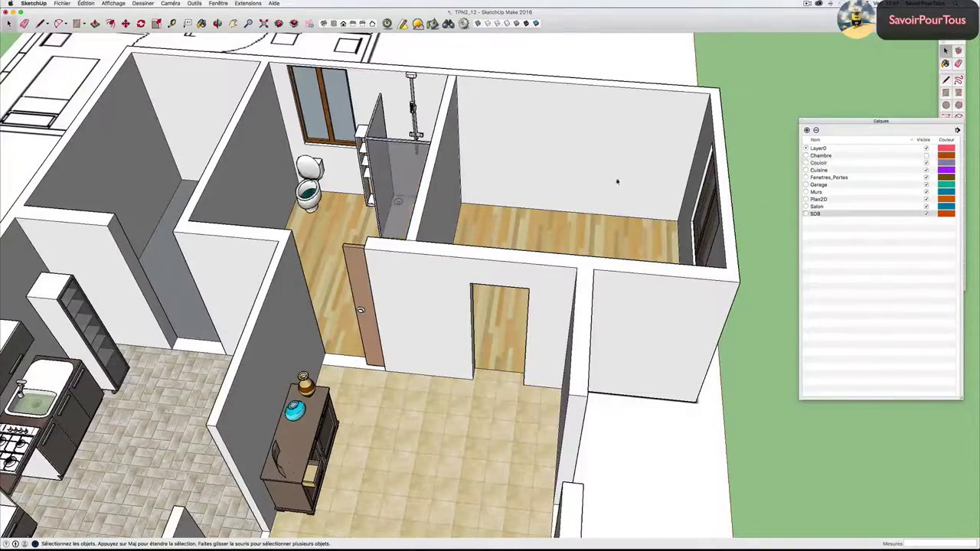
pyautogui.moveTo(617, 182)
pyautogui.mouseDown(button='middle')
pyautogui.moveTo(408, 202)
pyautogui.moveTo(449, 192)
pyautogui.moveTo(554, 201)
pyautogui.moveTo(514, 203)
pyautogui.mouseUp(button='middle')
pyautogui.scroll(5, 449, 191)
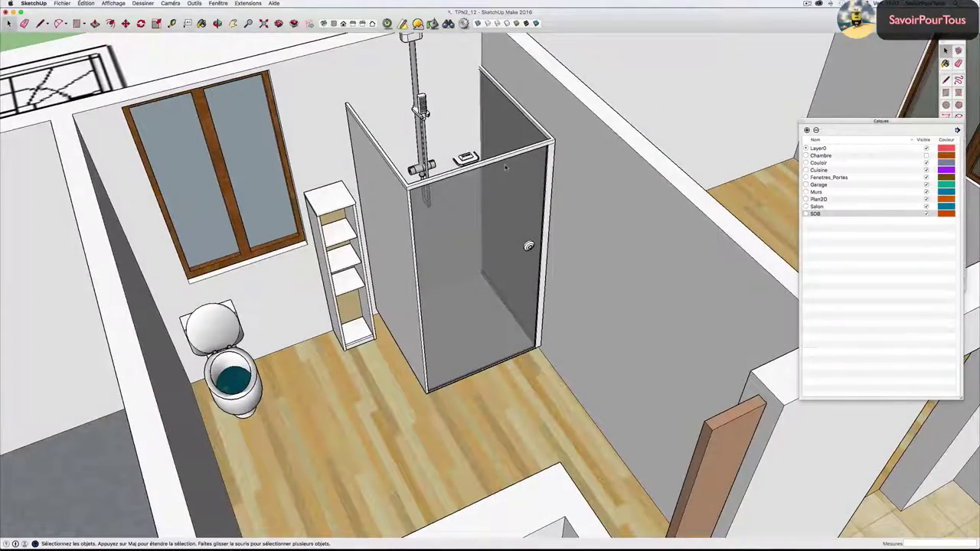
pyautogui.moveTo(506, 167)
pyautogui.mouseDown(button='middle')
pyautogui.moveTo(703, 528)
pyautogui.moveTo(513, 179)
pyautogui.moveTo(567, 175)
pyautogui.moveTo(546, 171)
pyautogui.moveTo(425, 230)
pyautogui.mouseUp(button='middle')
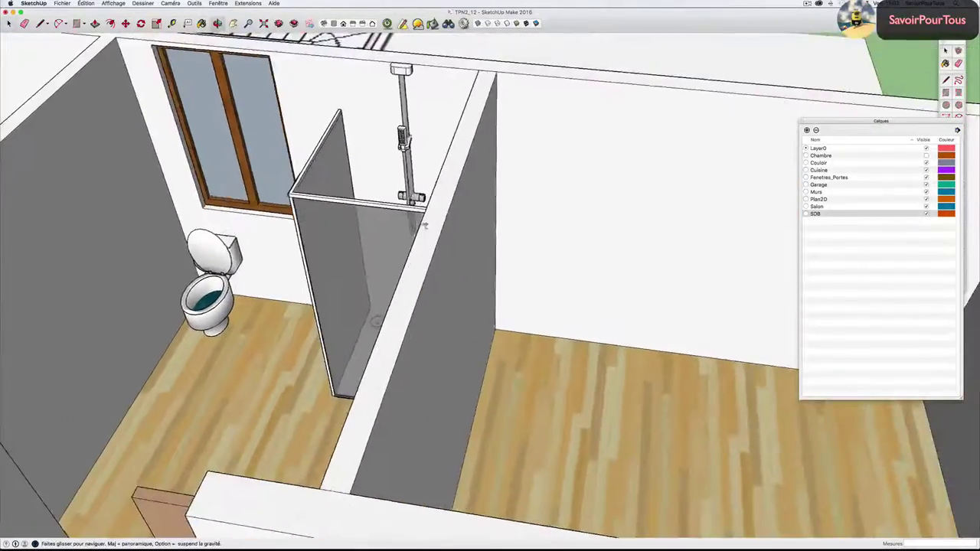
pyautogui.scroll(-5, 425, 230)
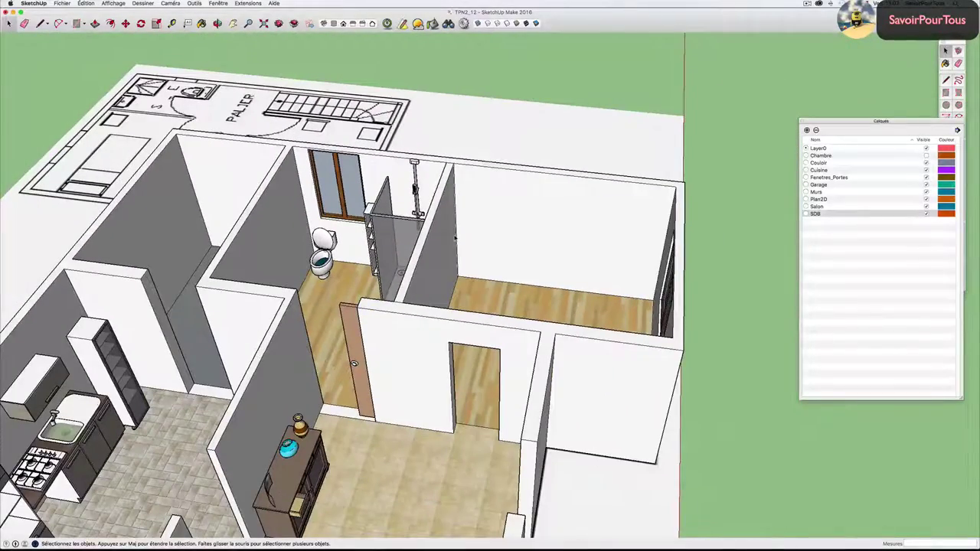
pyautogui.scroll(3, 425, 247)
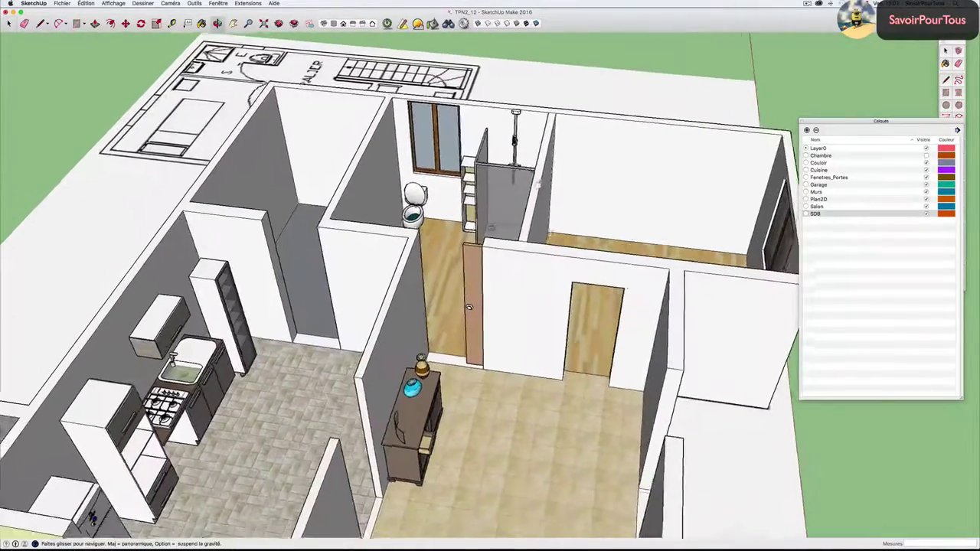
pyautogui.scroll(1, 517, 209)
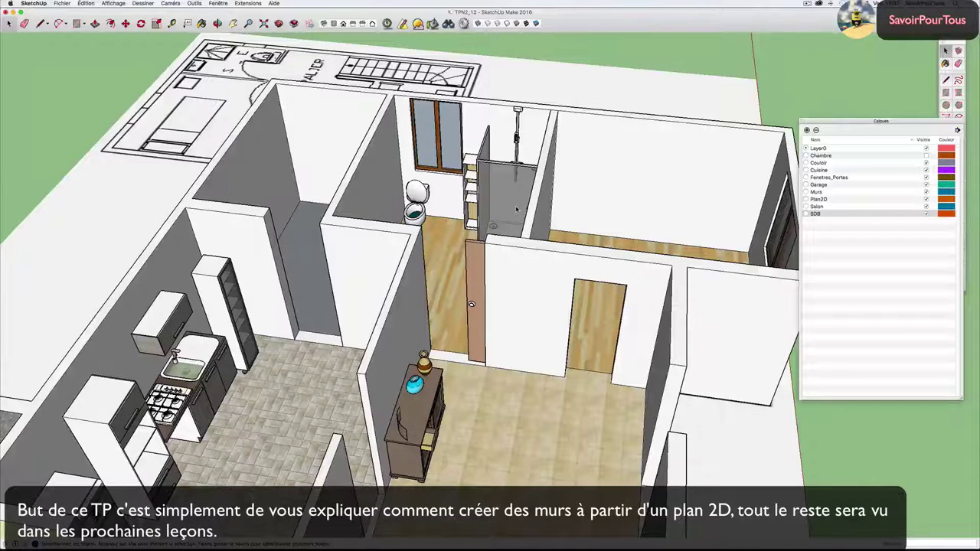
# Orbit the house to view the bathroom and neighbouring rooms from new angles.
pyautogui.moveTo(491, 307); pyautogui.dragTo(459, 310, button='middle')
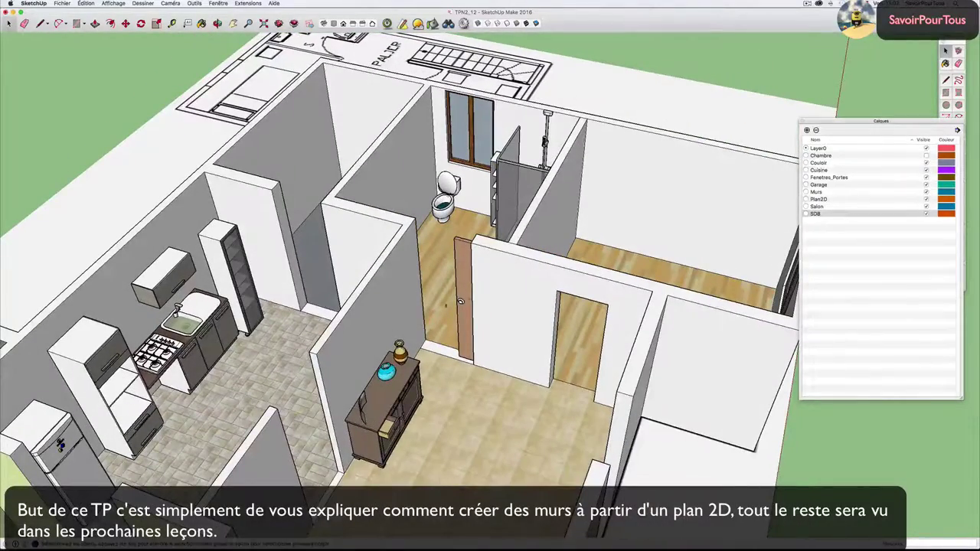
pyautogui.moveTo(562, 279); pyautogui.dragTo(545, 286, button='middle')
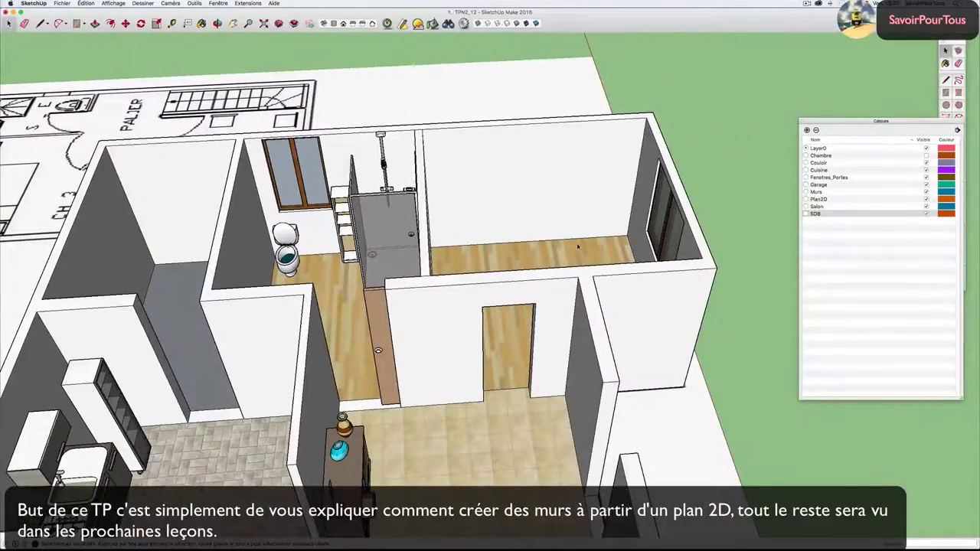
pyautogui.moveTo(456, 251); pyautogui.dragTo(568, 243, button='middle')
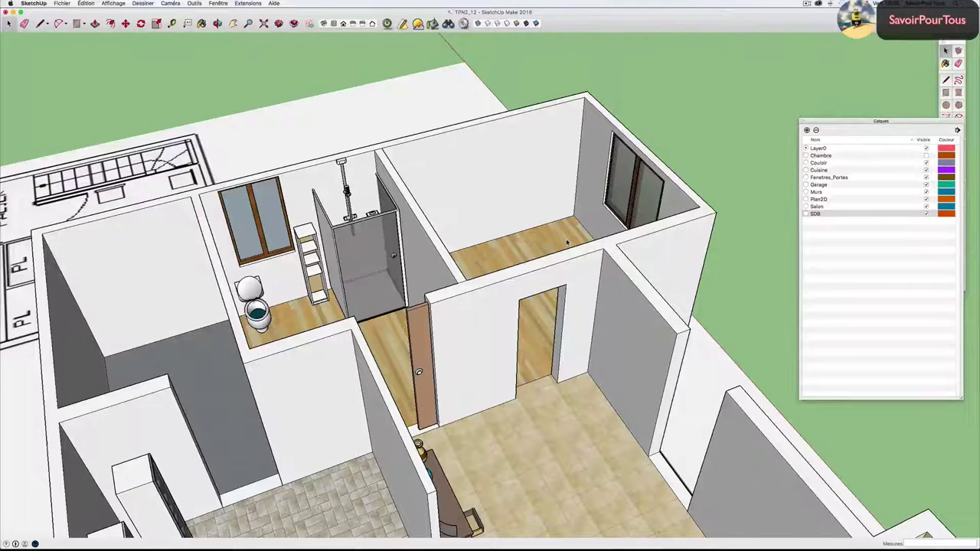
pyautogui.moveTo(567, 242); pyautogui.dragTo(562, 241, button='middle')
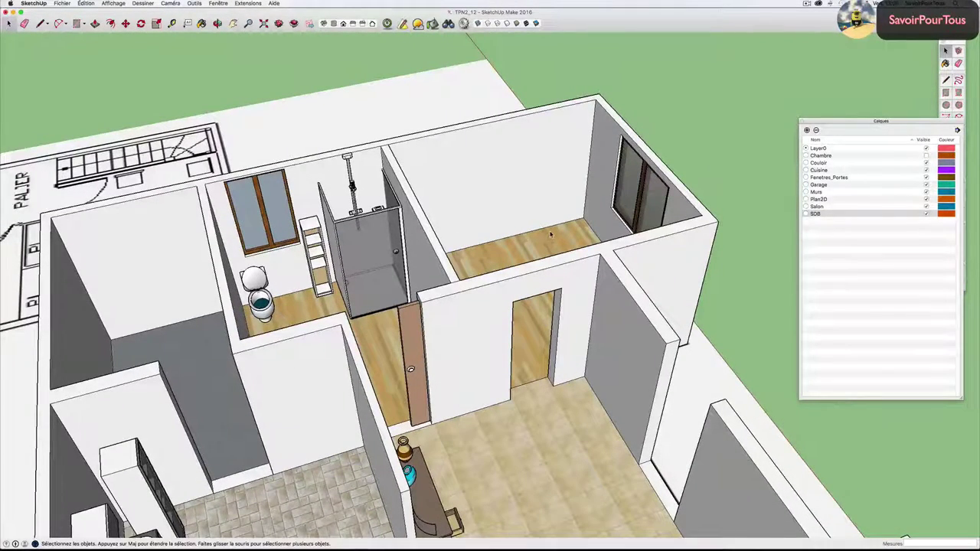
pyautogui.moveTo(585, 233); pyautogui.dragTo(556, 233, button='middle')
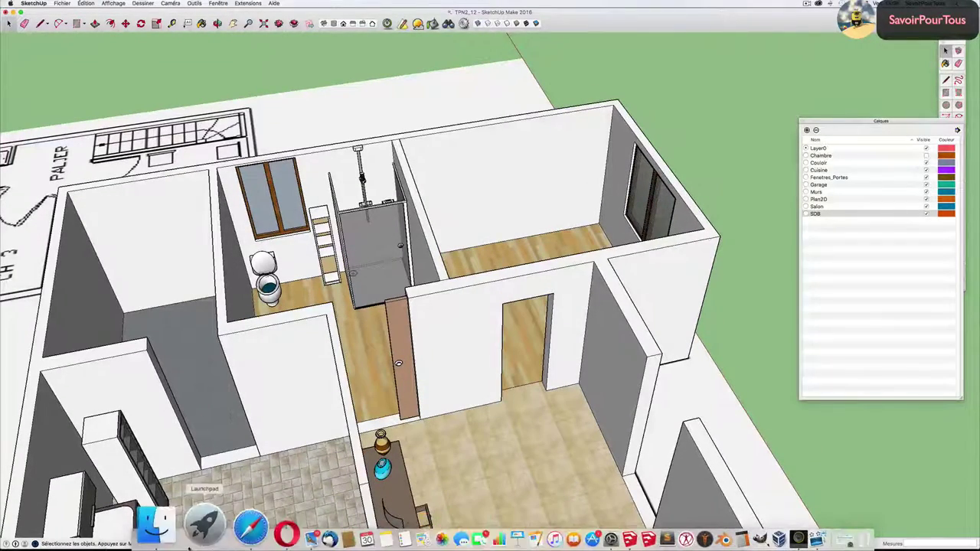
pyautogui.click(172, 522)
pyautogui.scroll(-3, 334, 260)
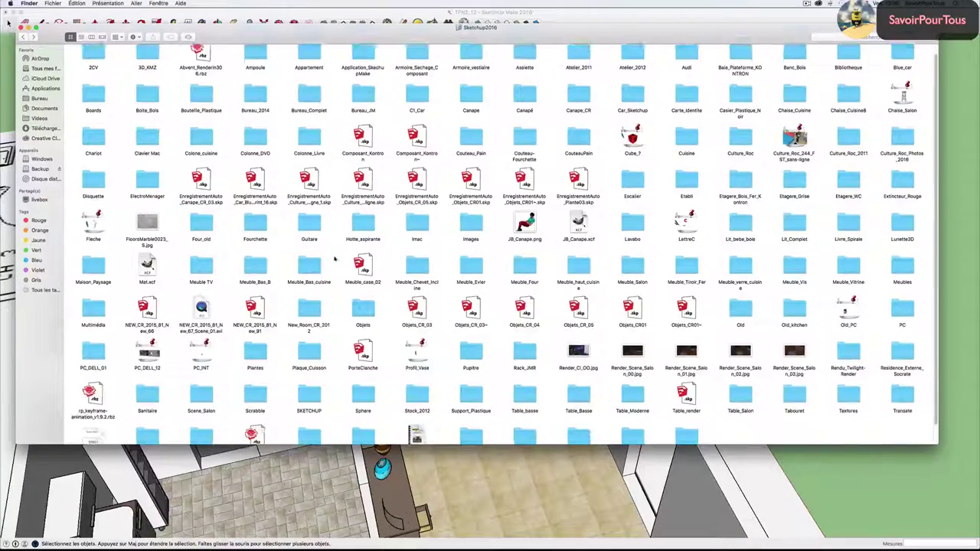
pyautogui.scroll(3, 335, 260)
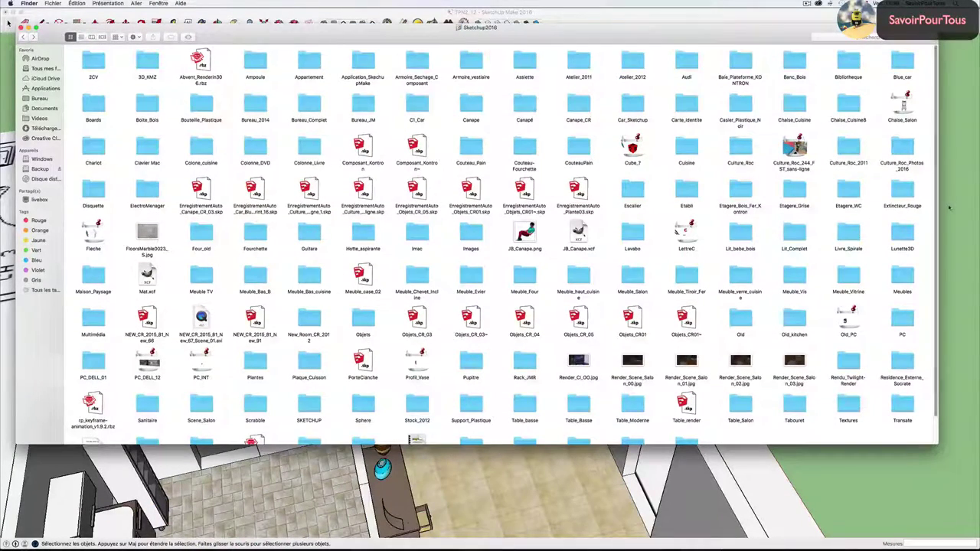
pyautogui.press('super+h')
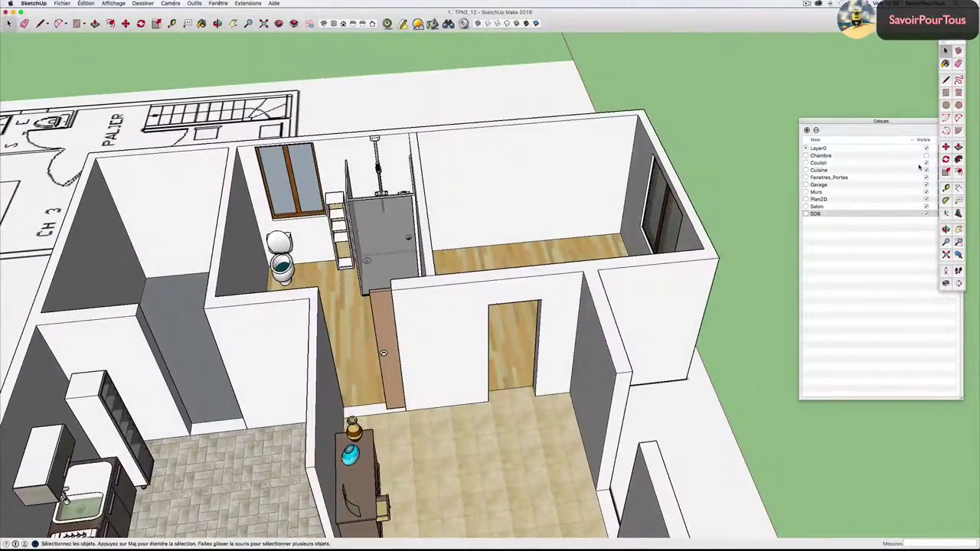
# Turn on the Chambre layer and move in close to inspect the bed.
pyautogui.click(926, 155)
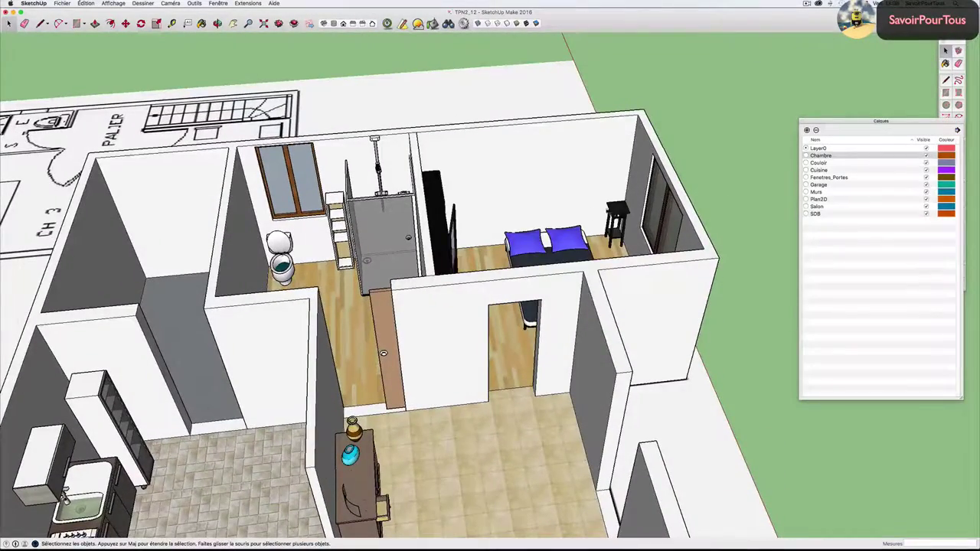
pyautogui.moveTo(490, 306); pyautogui.dragTo(444, 299, button='middle')
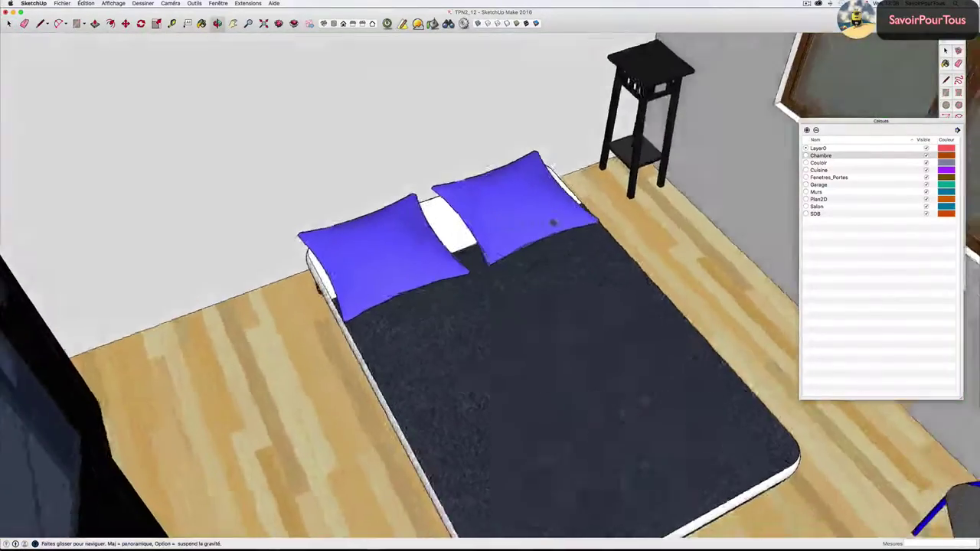
pyautogui.moveTo(553, 222)
pyautogui.mouseDown()
pyautogui.moveTo(583, 263)
pyautogui.moveTo(400, 265)
pyautogui.mouseUp()
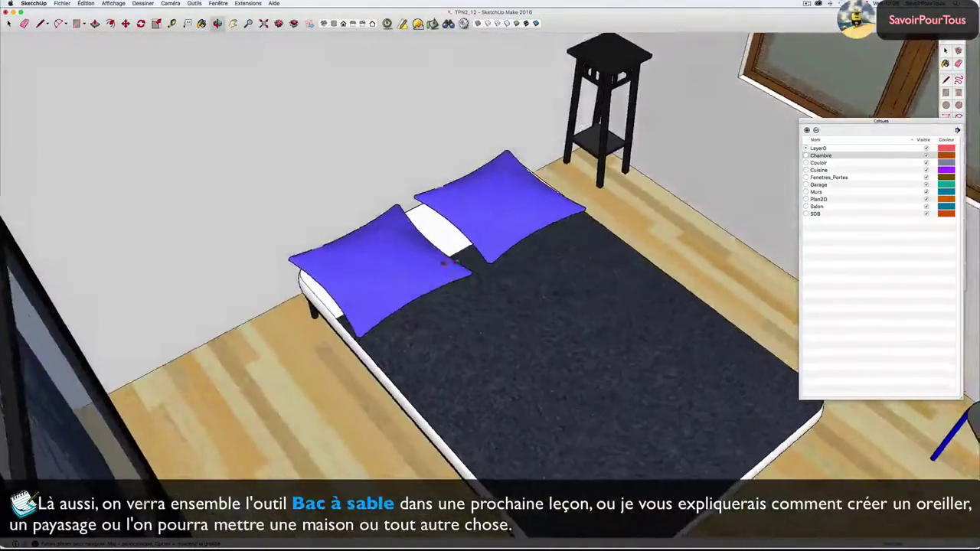
pyautogui.press('space')
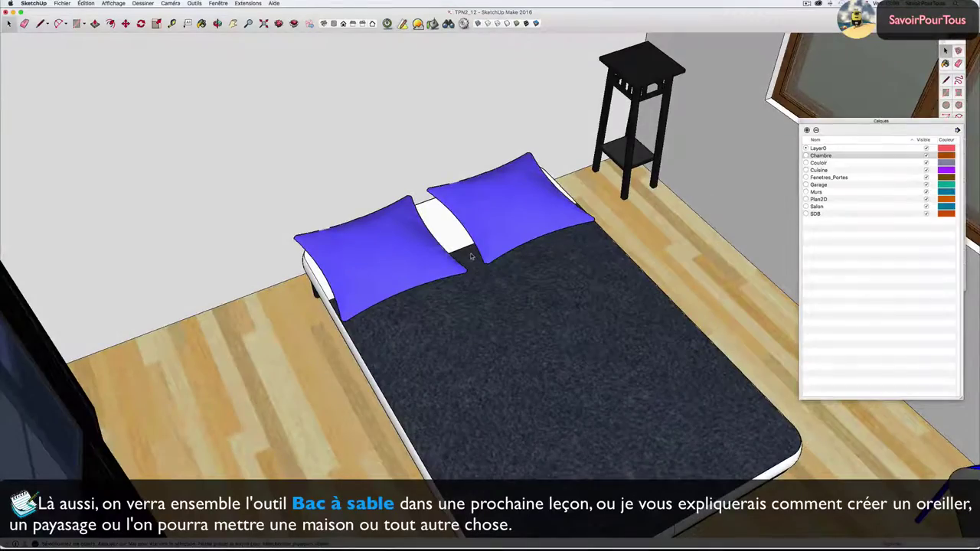
pyautogui.moveTo(471, 257); pyautogui.dragTo(508, 243, button='middle')
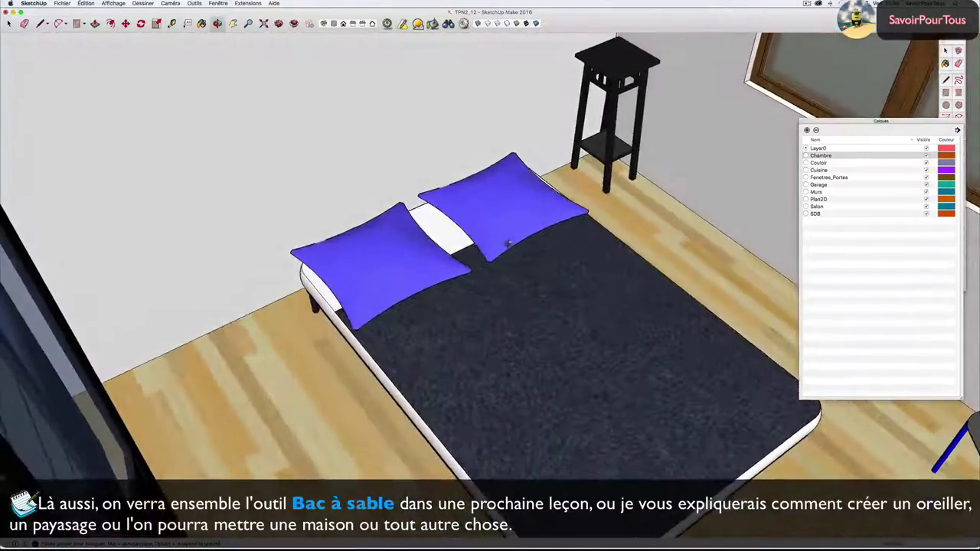
pyautogui.moveTo(423, 279); pyautogui.dragTo(413, 265, button='middle')
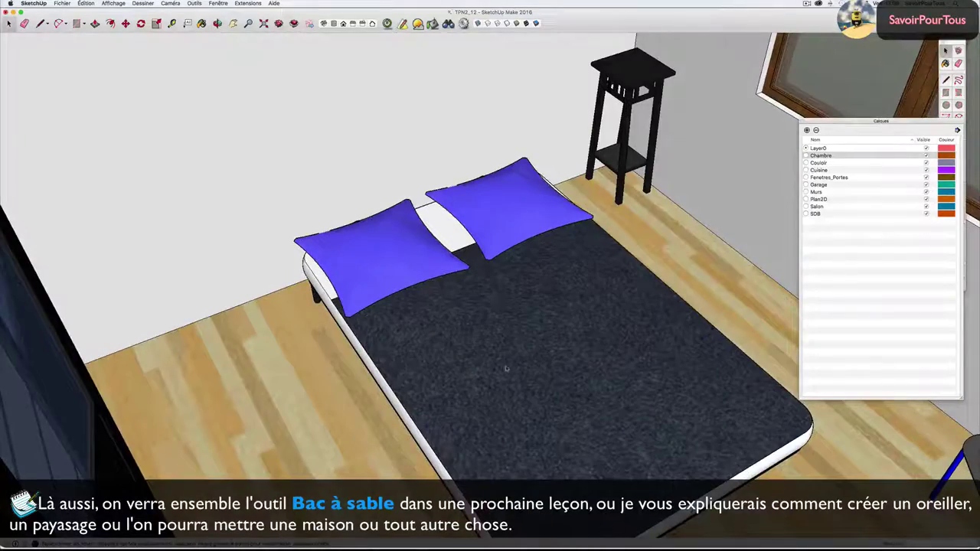
# Zoom out and orbit the whole house to a corner overview.
pyautogui.scroll(-3, 507, 366)
pyautogui.scroll(-3, 509, 363)
pyautogui.scroll(-3, 513, 358)
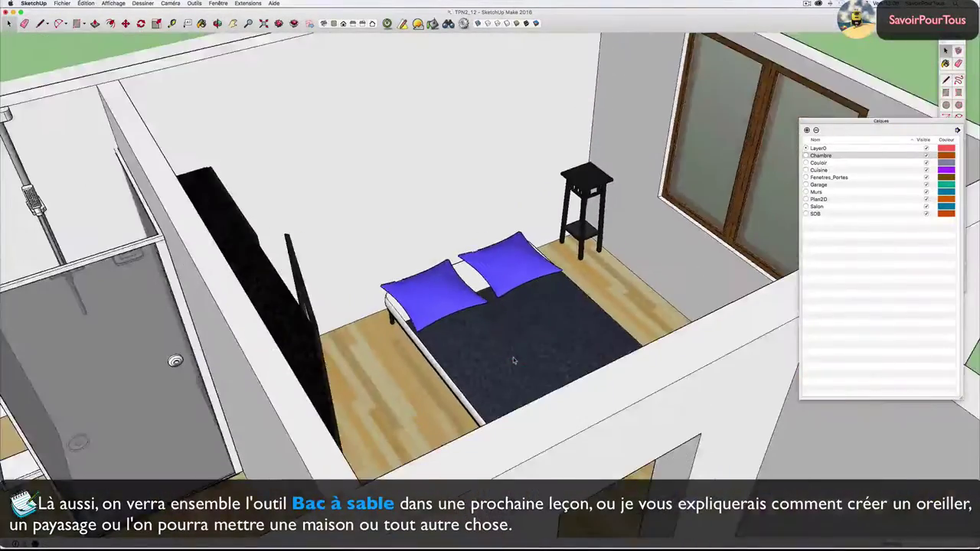
pyautogui.moveTo(513, 358)
pyautogui.mouseDown(button='middle')
pyautogui.moveTo(708, 364)
pyautogui.moveTo(440, 316)
pyautogui.mouseUp(button='middle')
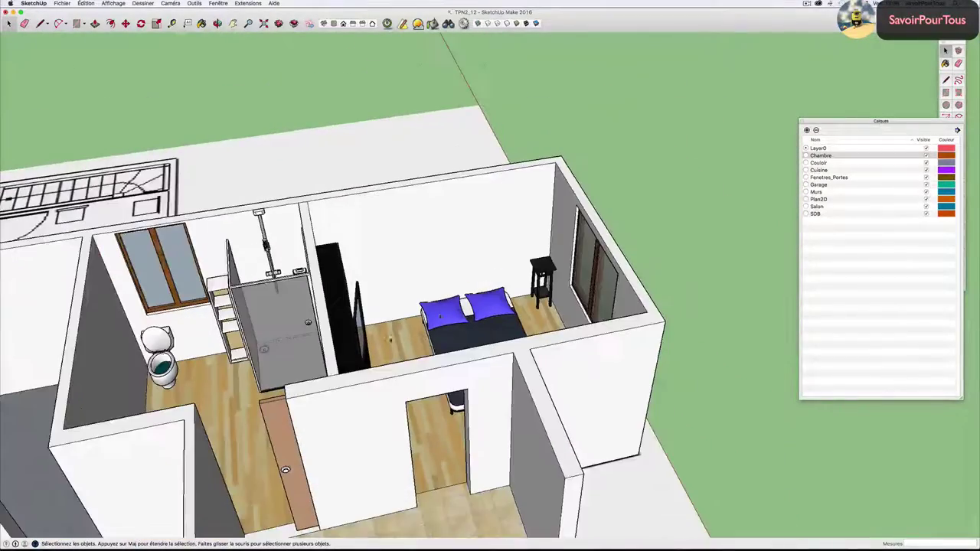
pyautogui.scroll(-2, 439, 316)
pyautogui.scroll(-2, 429, 310)
pyautogui.scroll(-2, 415, 302)
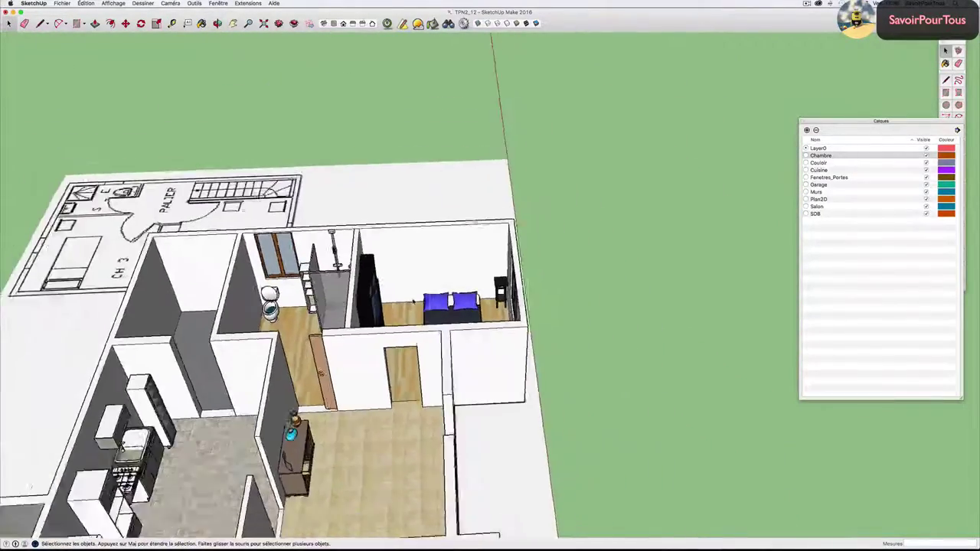
pyautogui.scroll(-2, 413, 301)
pyautogui.moveTo(460, 306); pyautogui.dragTo(383, 291)
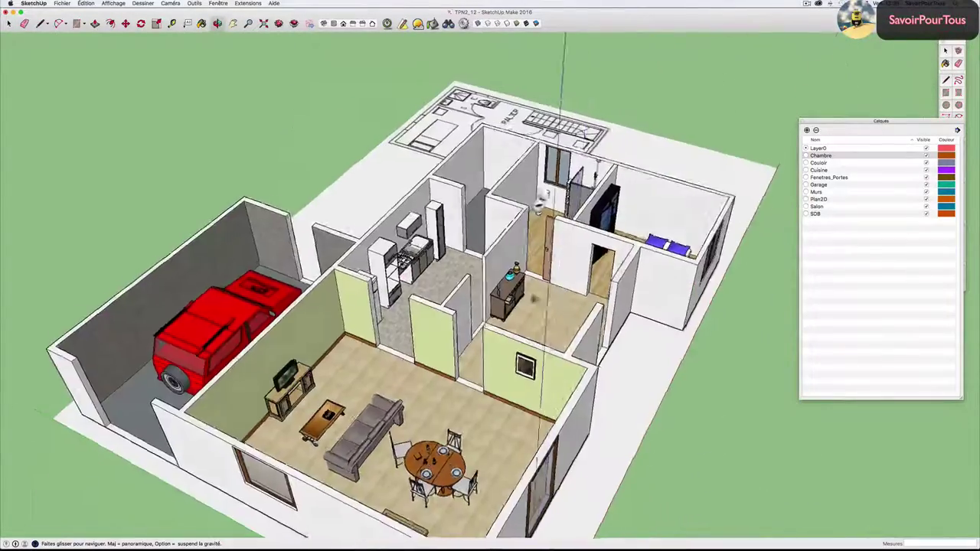
pyautogui.moveTo(383, 291); pyautogui.dragTo(306, 283, button='middle')
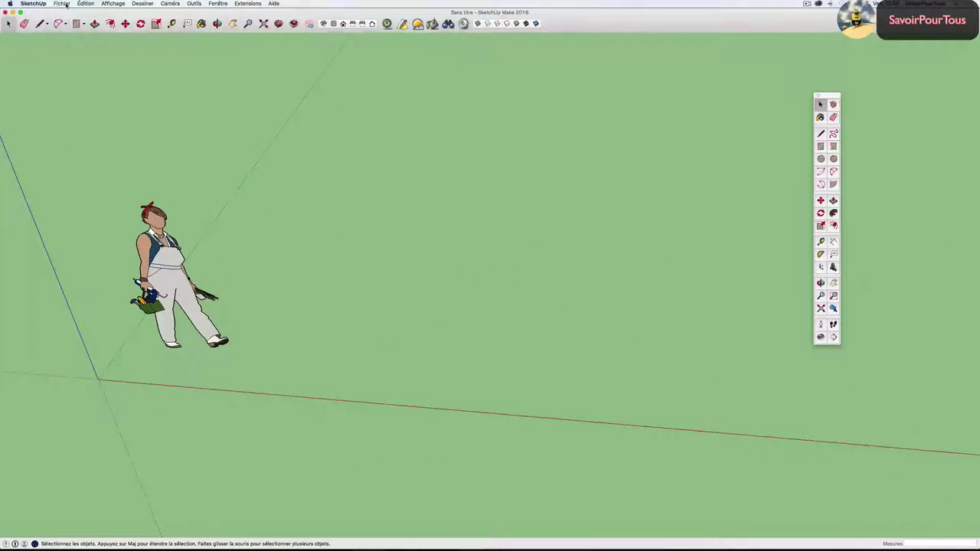
# Import the Plan2D JPEG from Téléchargements with 'Utiliser comme image' kept selected.
pyautogui.click(63, 4)
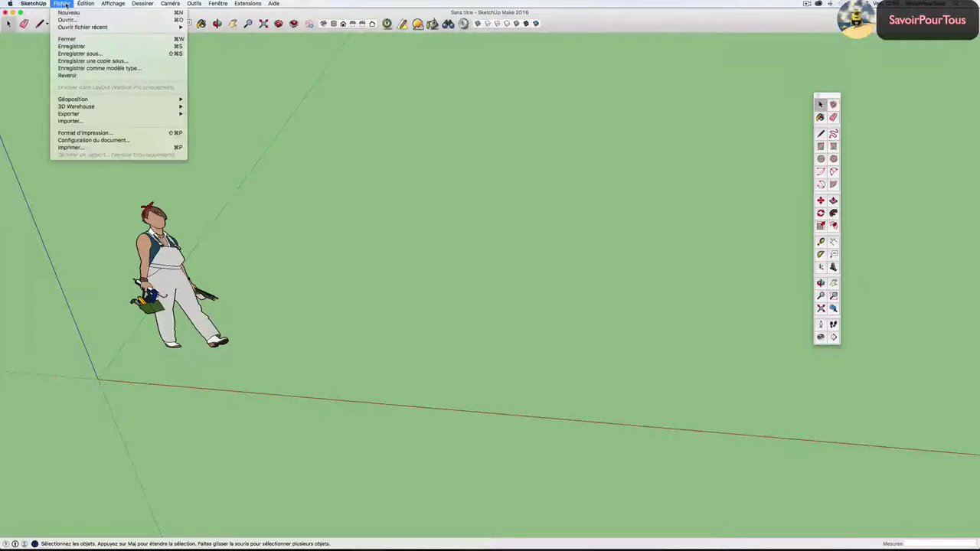
pyautogui.click(70, 121)
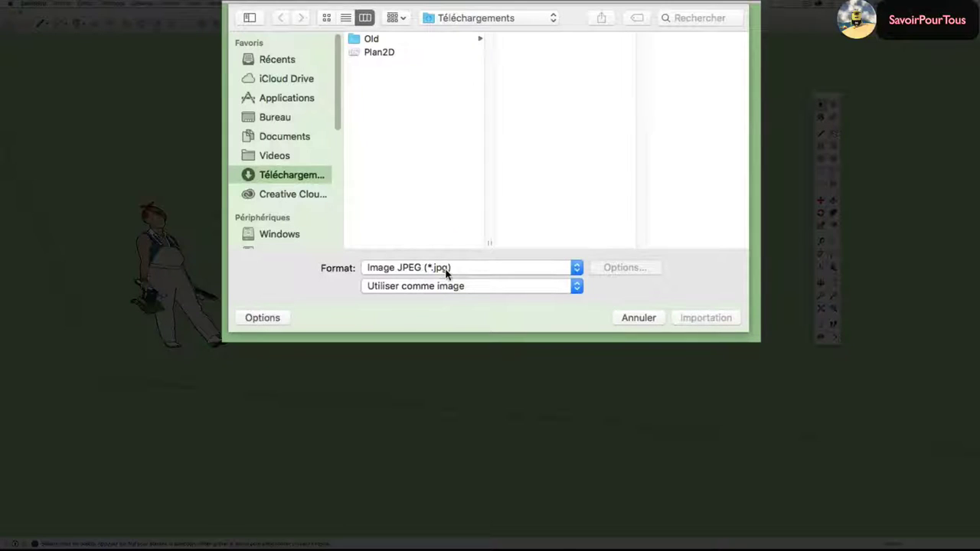
pyautogui.click(450, 288)
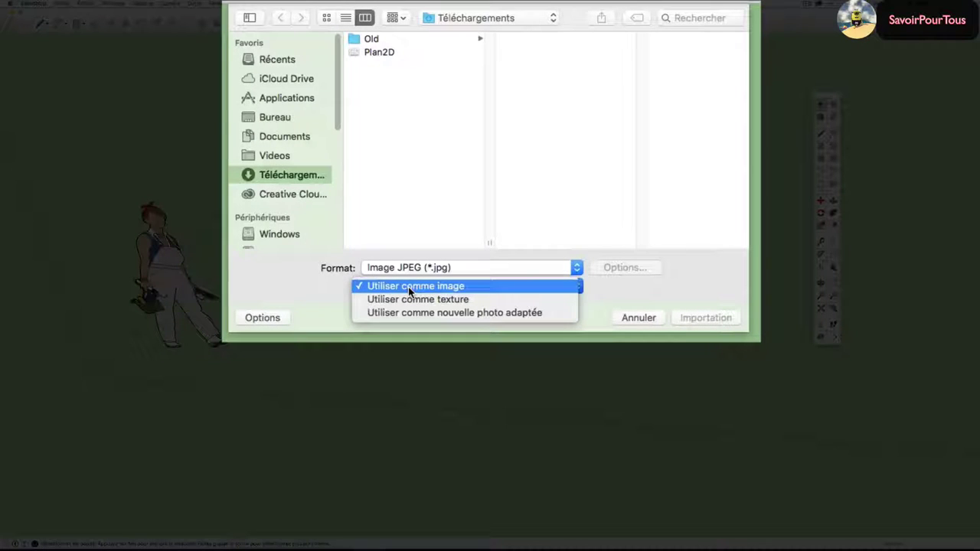
pyautogui.click(598, 288)
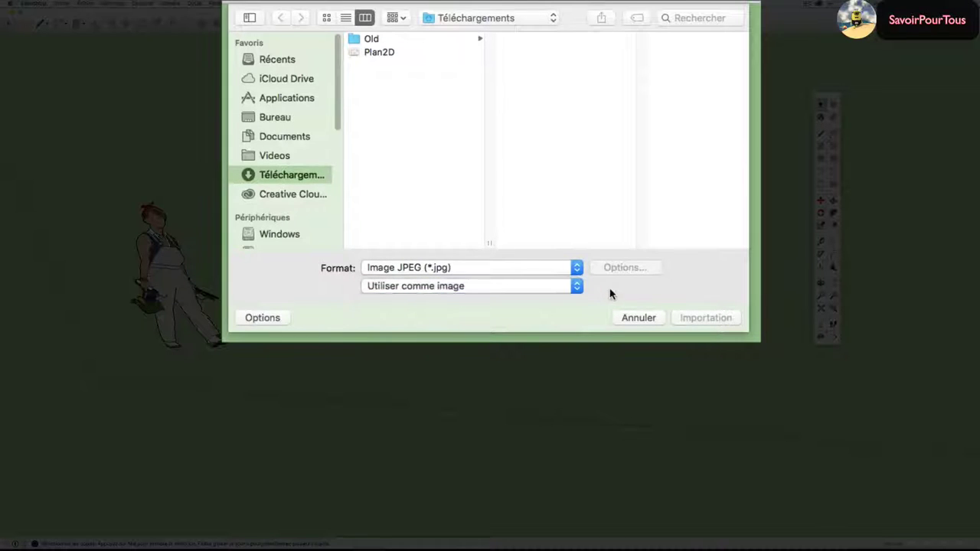
pyautogui.click(383, 52)
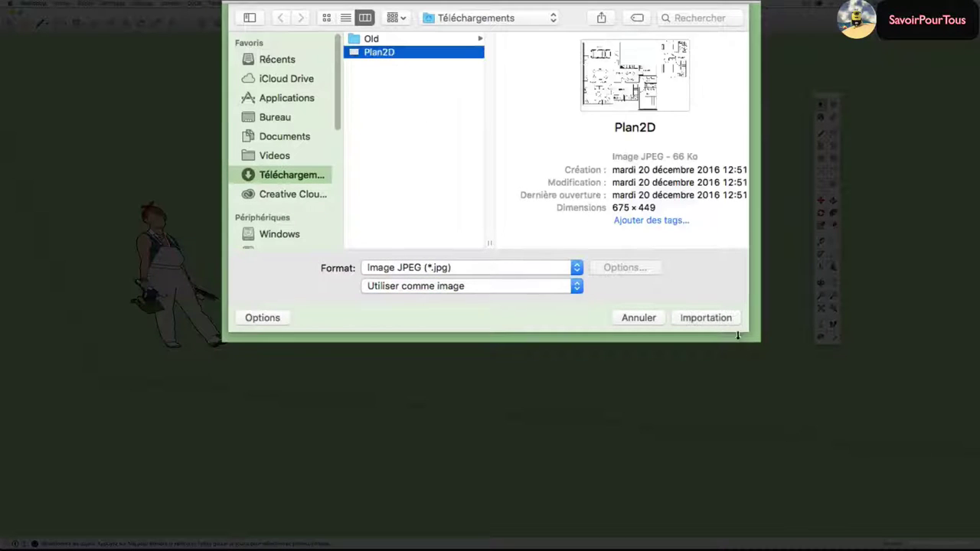
# Place the Plan2D image flat on the ground with its first corner at the origin.
pyautogui.click(706, 317)
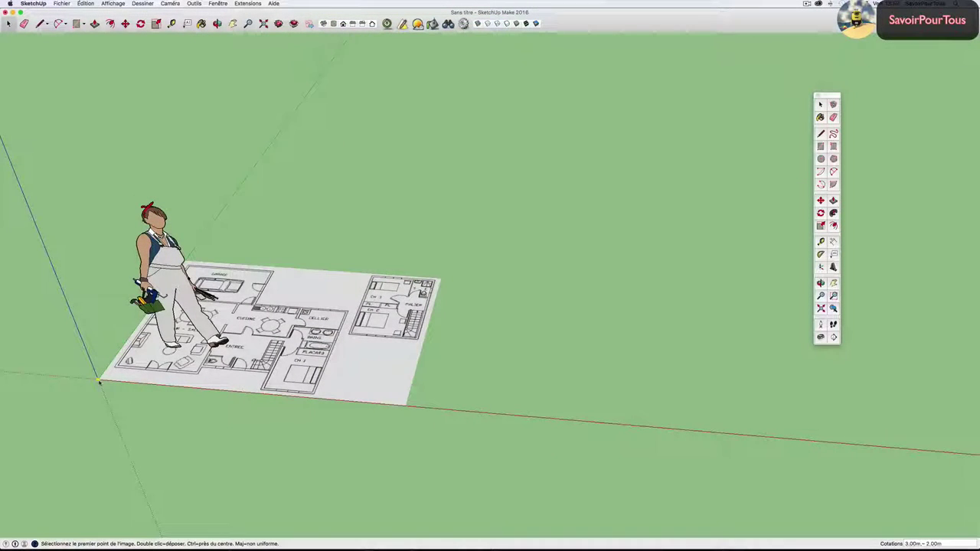
pyautogui.click(98, 378)
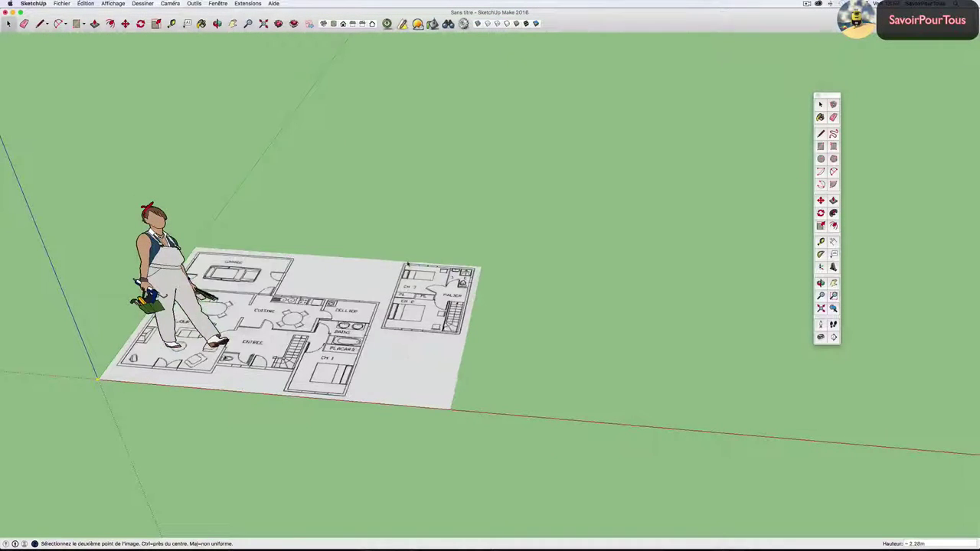
pyautogui.click(573, 240)
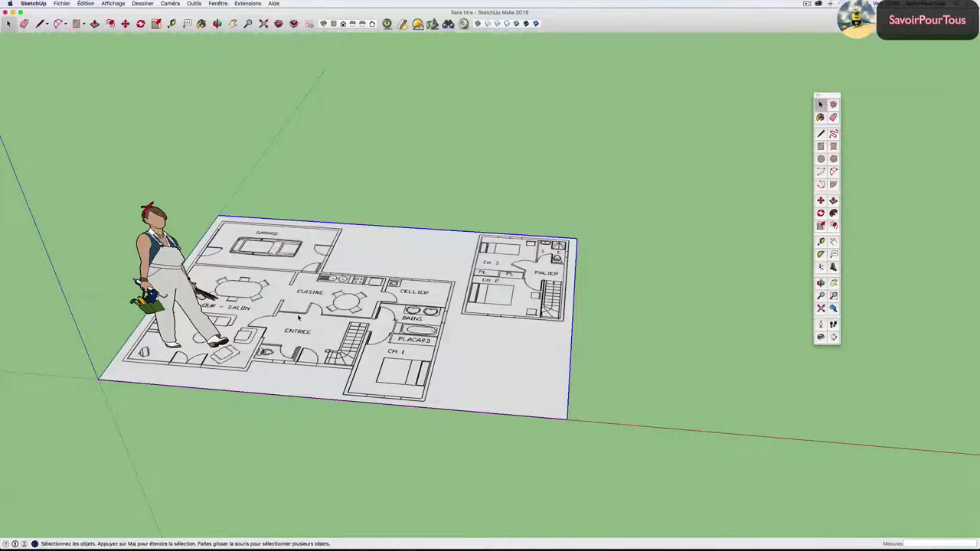
pyautogui.moveTo(299, 318); pyautogui.dragTo(310, 320, button='middle')
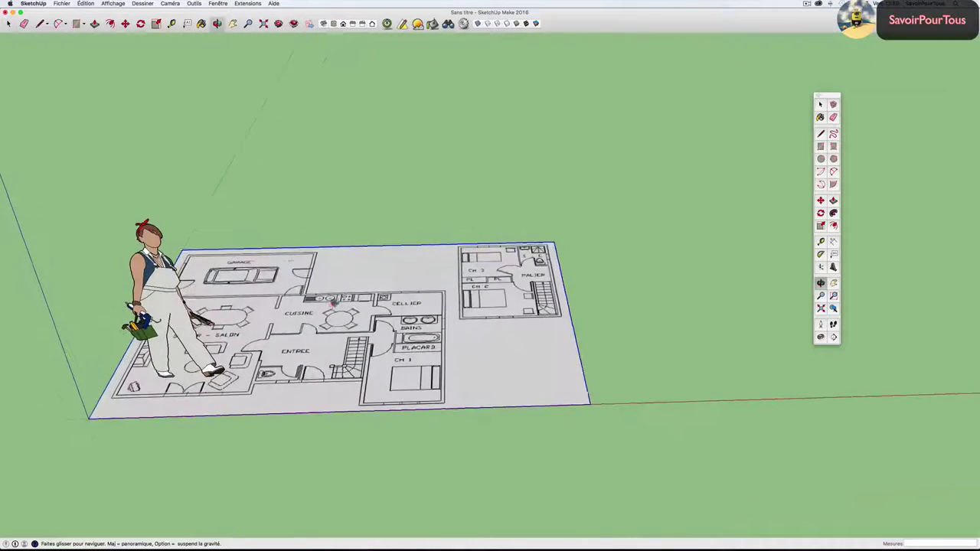
pyautogui.press('space')
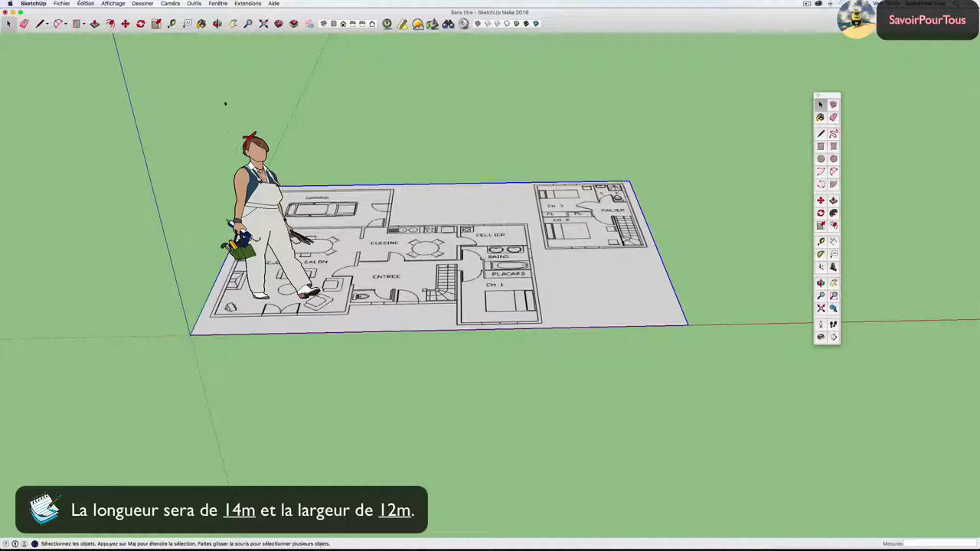
# Measure the 3.00 m reference edge and rescale the whole model so it becomes 14 m.
pyautogui.click(218, 3)
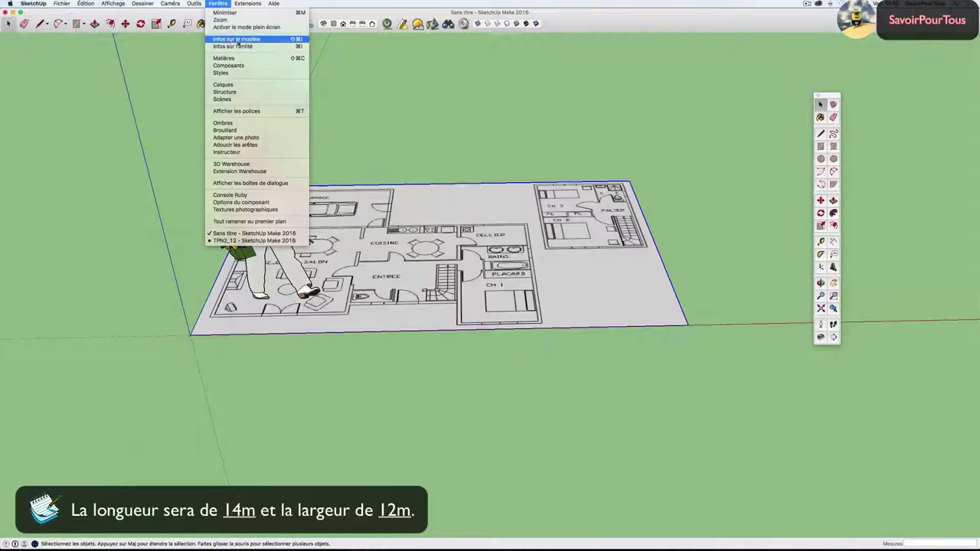
pyautogui.click(238, 40)
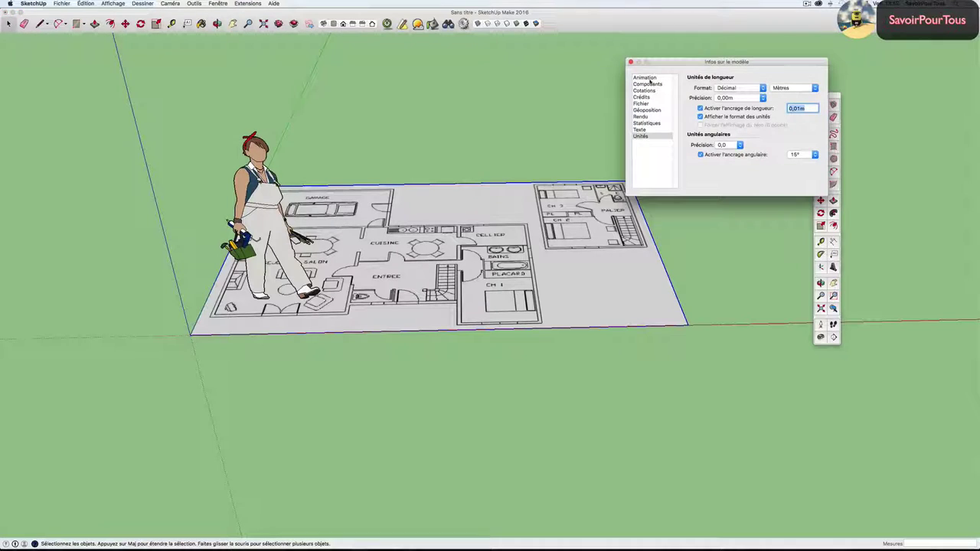
pyautogui.click(631, 62)
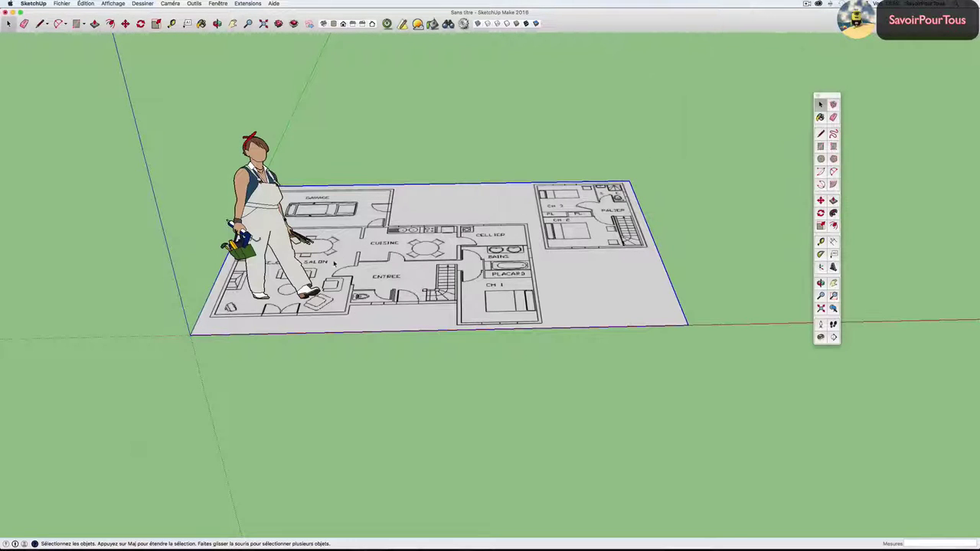
pyautogui.press('t')
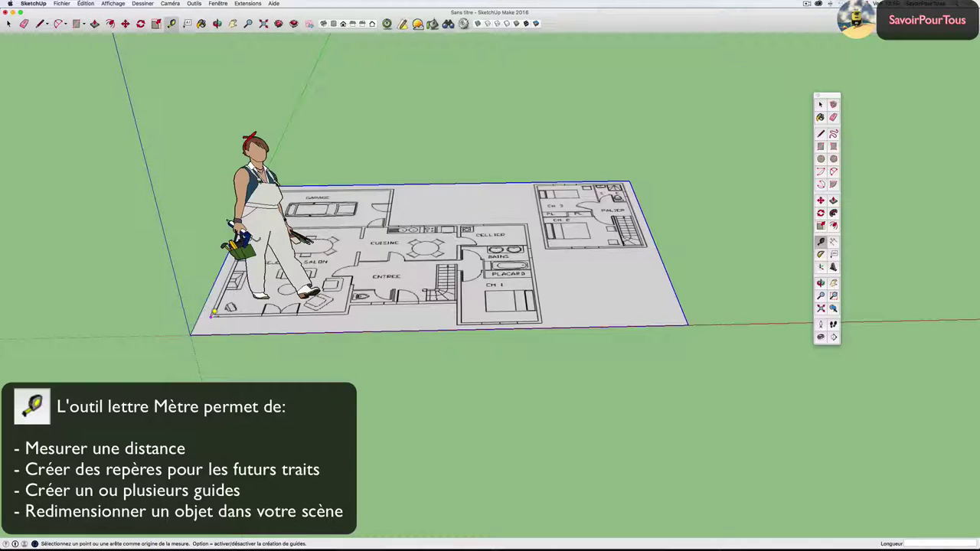
pyautogui.click(212, 313)
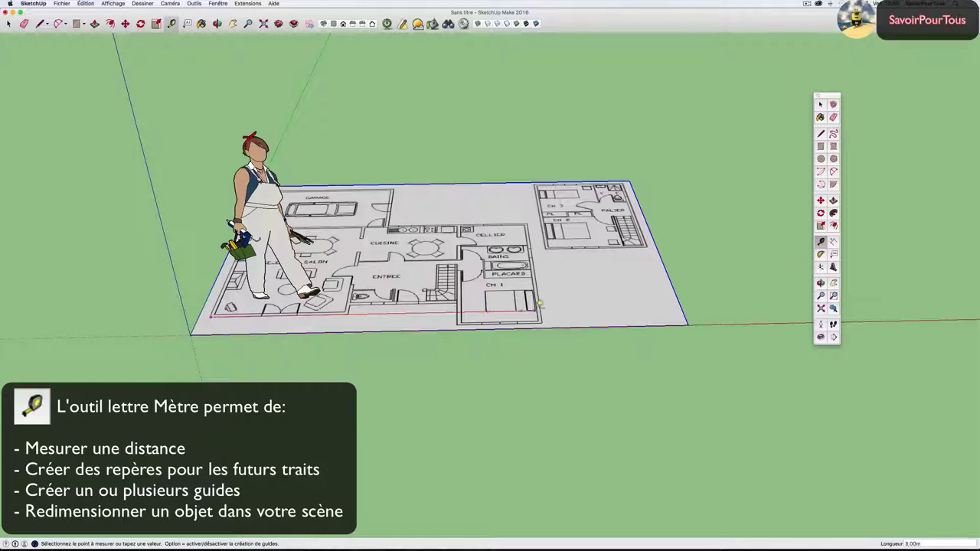
pyautogui.click(542, 307)
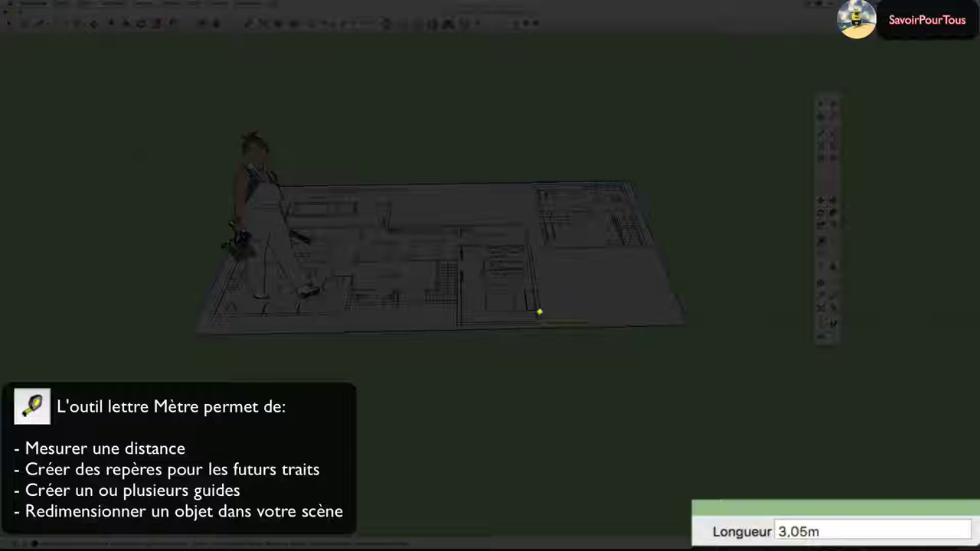
pyautogui.write('14')
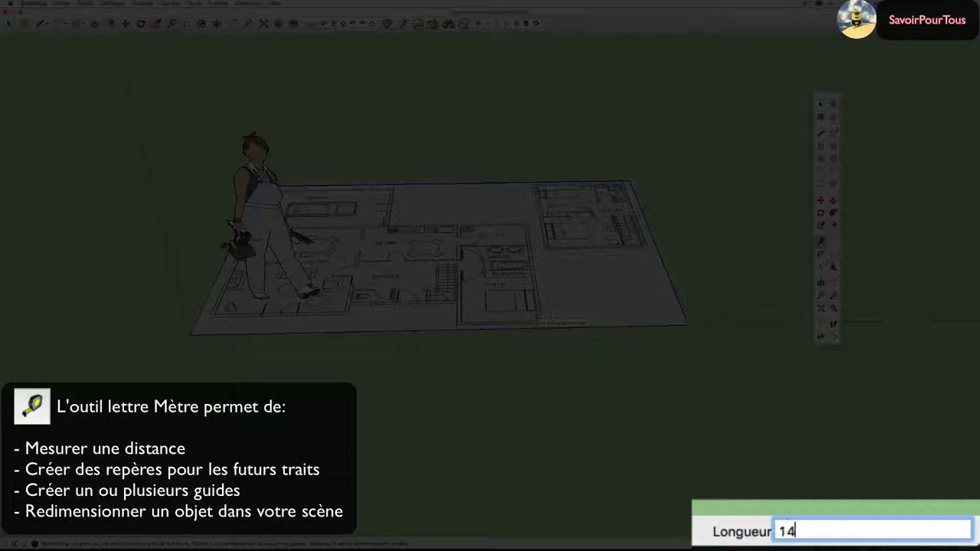
pyautogui.press('Return')
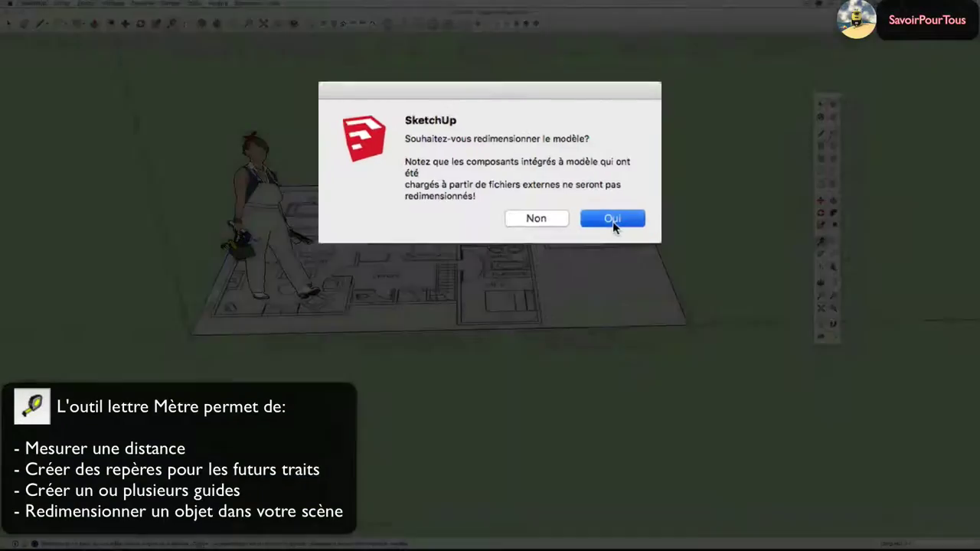
pyautogui.click(618, 223)
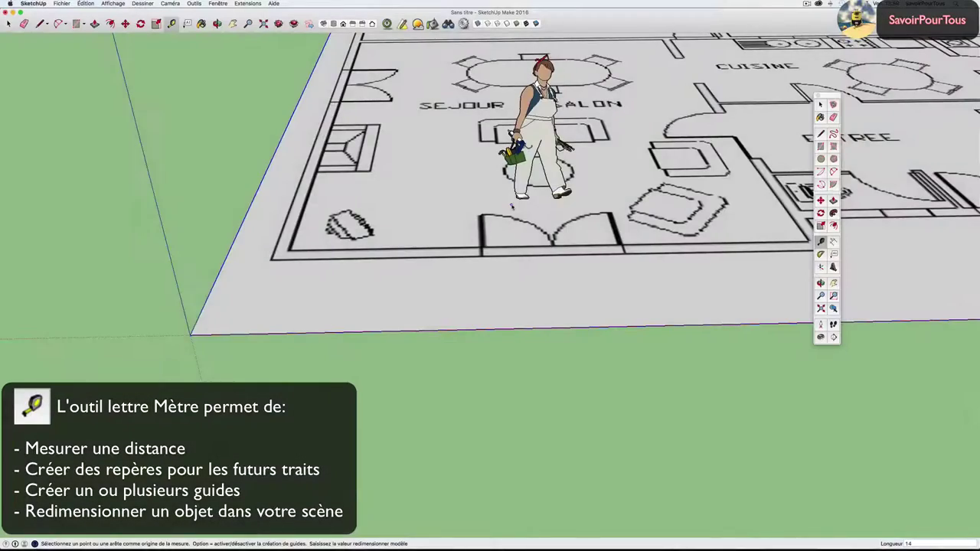
# Check the rescaled plan by measuring its edges, including 11,88 m along the bottom wall.
pyautogui.scroll(-3, 511, 207)
pyautogui.moveTo(512, 207)
pyautogui.mouseDown(button='middle')
pyautogui.moveTo(322, 230)
pyautogui.moveTo(419, 259)
pyautogui.mouseUp(button='middle')
pyautogui.press('t')
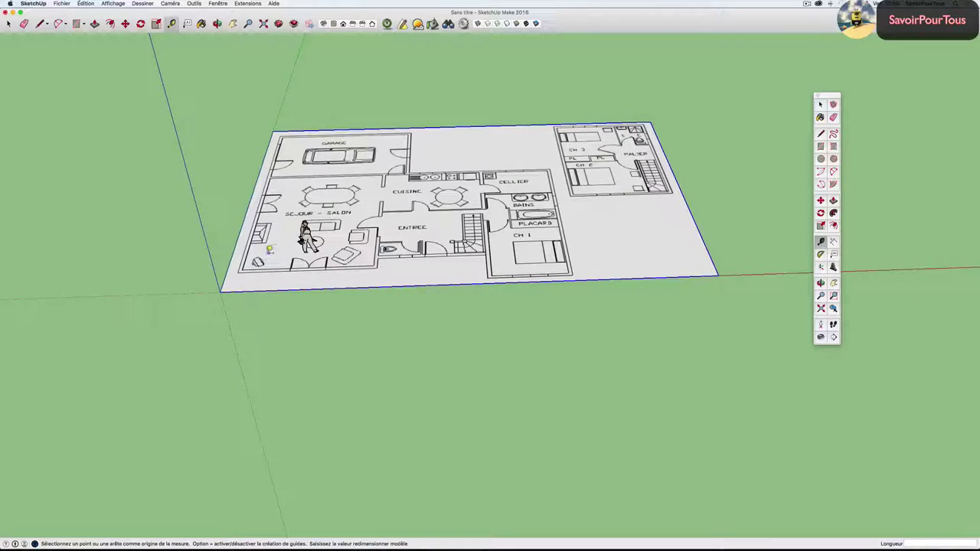
pyautogui.click(246, 251)
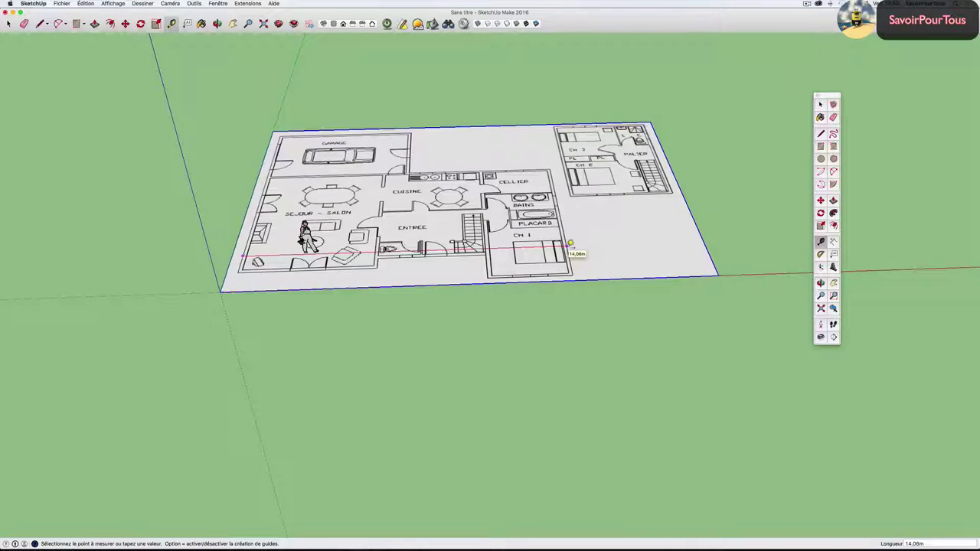
pyautogui.moveTo(570, 243); pyautogui.dragTo(283, 360, button='middle')
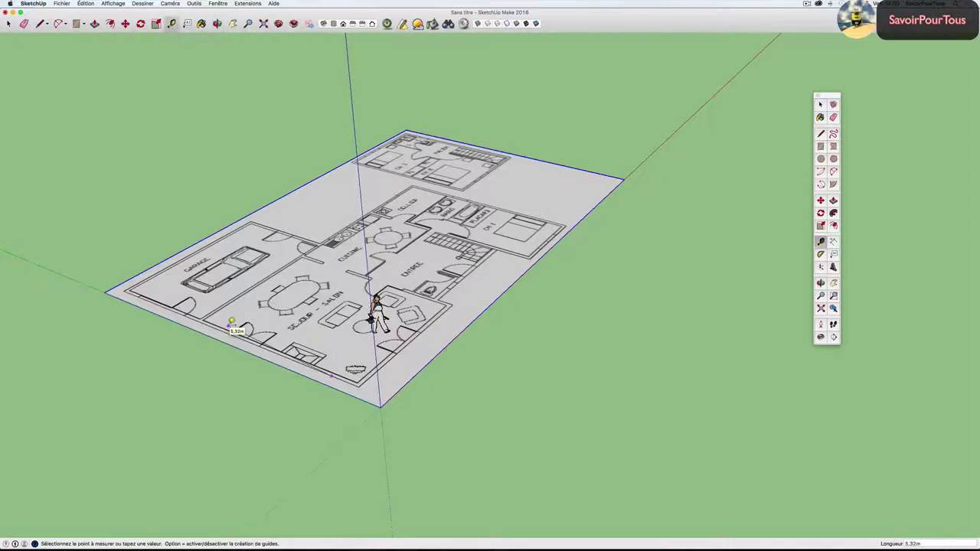
pyautogui.click(232, 323)
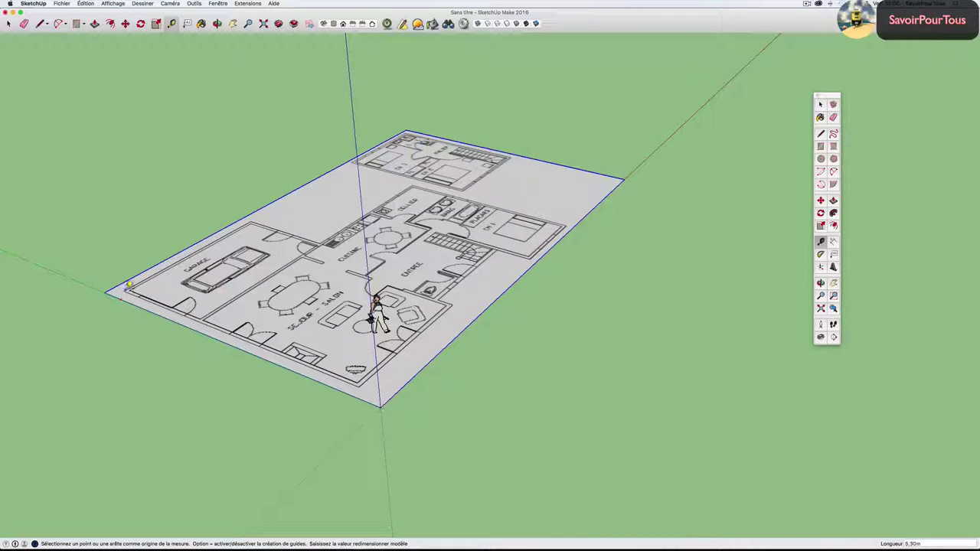
pyautogui.click(129, 285)
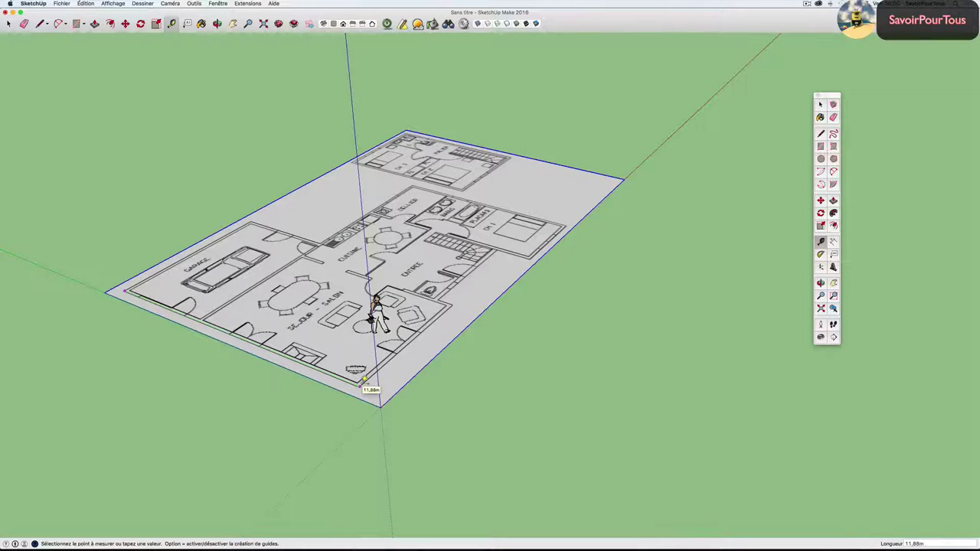
pyautogui.click(364, 380)
# Delete the standing scale figure from the floor plan.
pyautogui.moveTo(365, 380); pyautogui.dragTo(230, 337, button='middle')
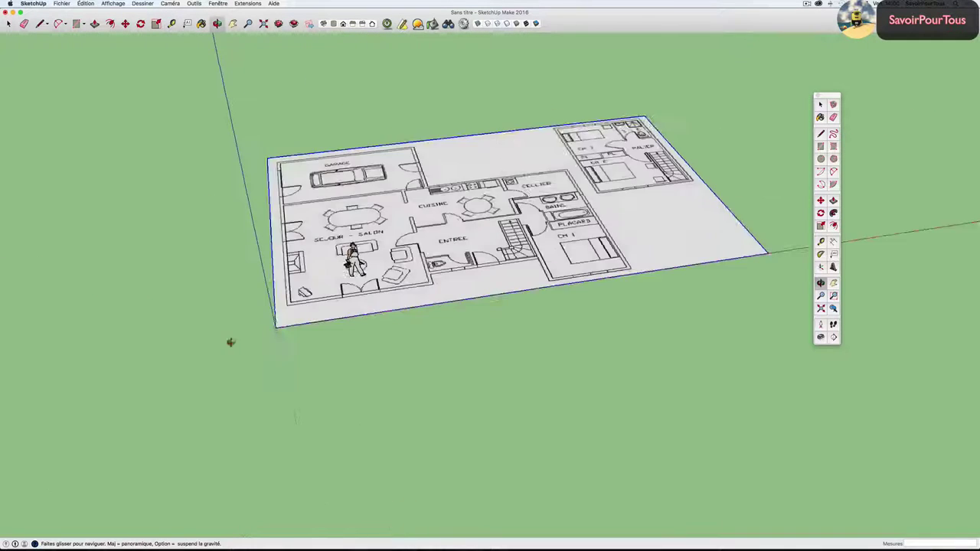
pyautogui.press('space')
pyautogui.click(354, 252)
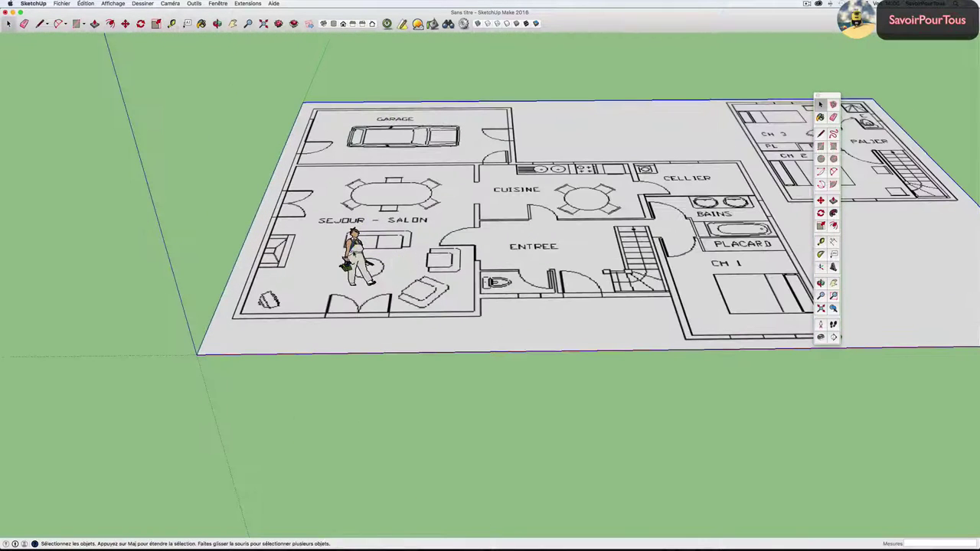
pyautogui.press('Delete')
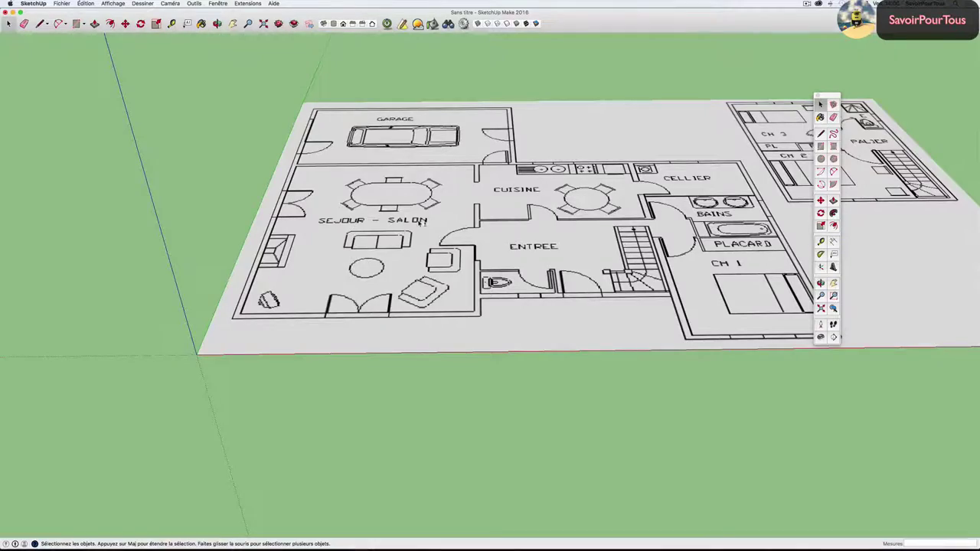
# Orbit with Caméra > Orbite to a more top-down view of the plan.
pyautogui.scroll(3, 301, 280)
pyautogui.scroll(2, 302, 281)
pyautogui.scroll(-3, 301, 281)
pyautogui.moveTo(302, 280)
pyautogui.mouseDown(button='middle')
pyautogui.moveTo(360, 282)
pyautogui.moveTo(330, 285)
pyautogui.mouseUp(button='middle')
pyautogui.press('space')
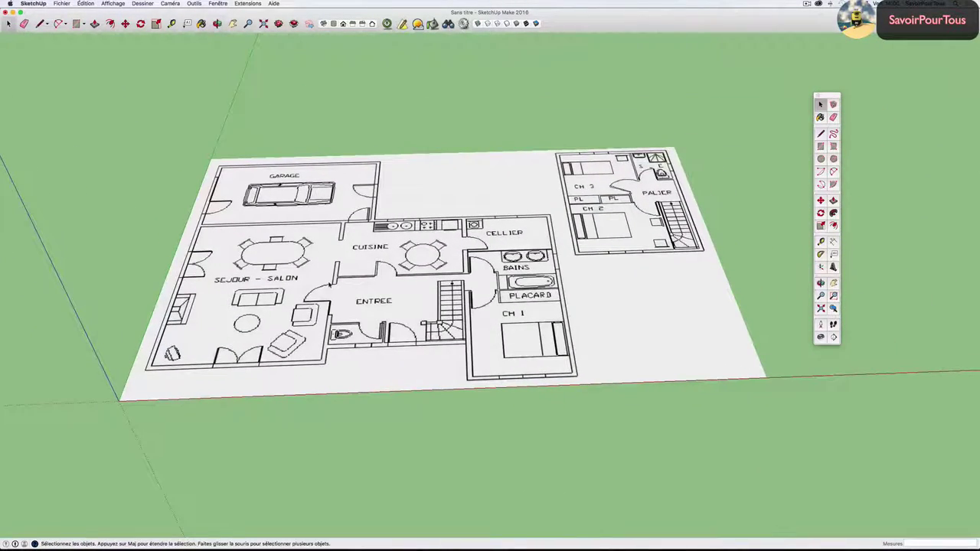
pyautogui.click(120, 4)
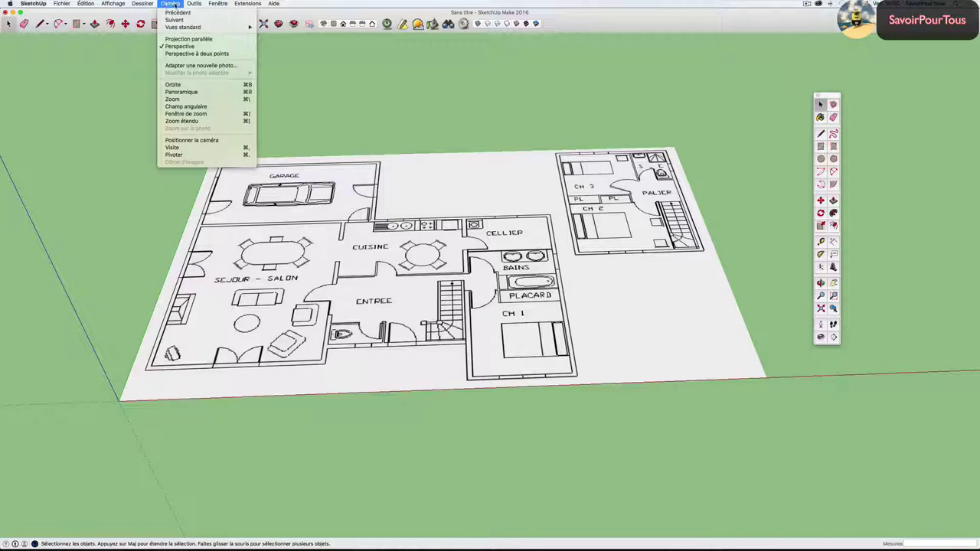
pyautogui.click(174, 85)
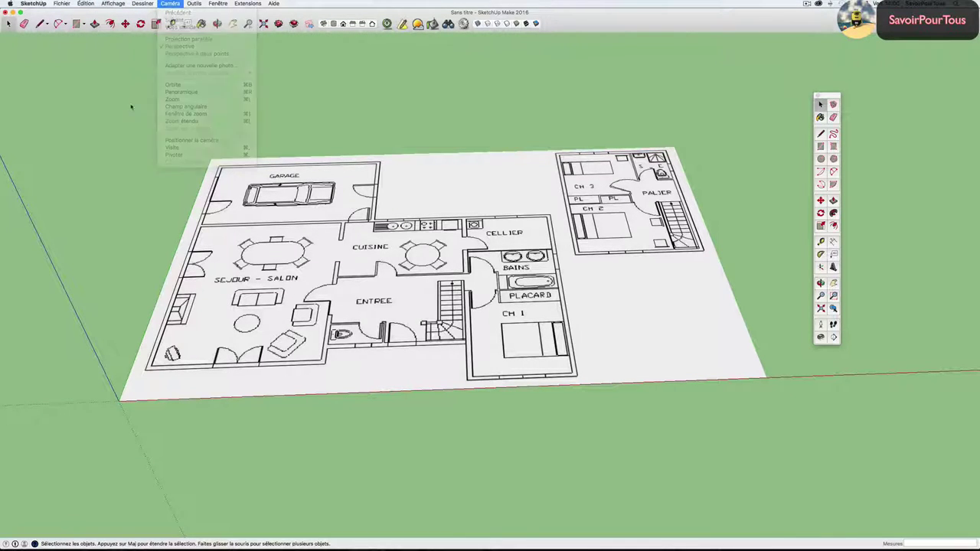
pyautogui.moveTo(303, 133); pyautogui.dragTo(289, 190)
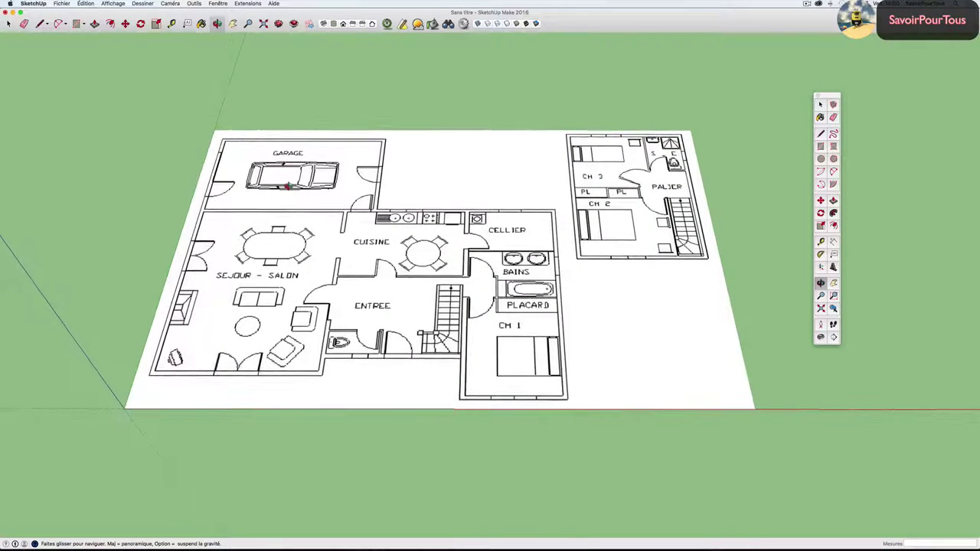
pyautogui.press('space')
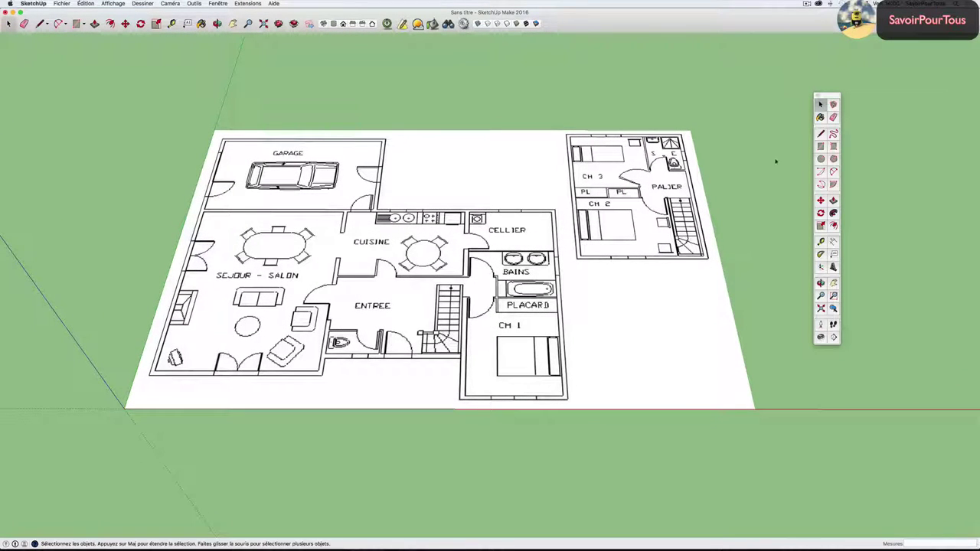
# Draw a 14.04 m × 12.77 m rectangle from the top-left wall corner to CH 1's outer corner.
pyautogui.click(821, 147)
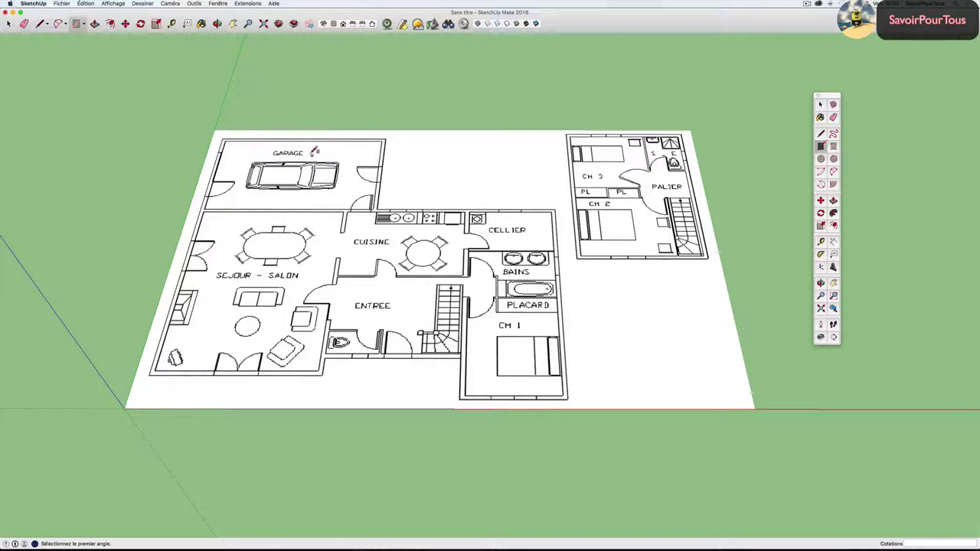
pyautogui.scroll(3, 227, 135)
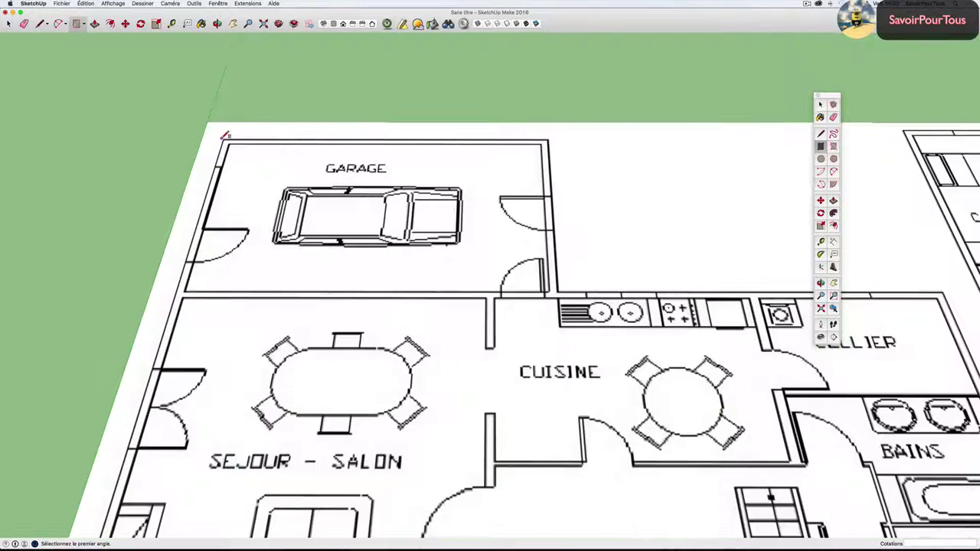
pyautogui.scroll(2, 227, 137)
pyautogui.click(228, 137)
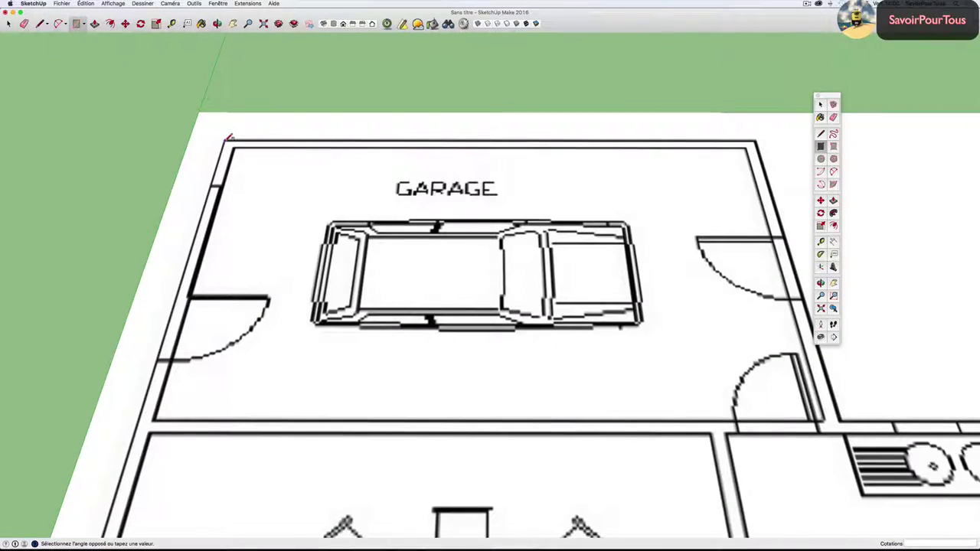
pyautogui.scroll(-3, 226, 140)
pyautogui.scroll(-2, 226, 140)
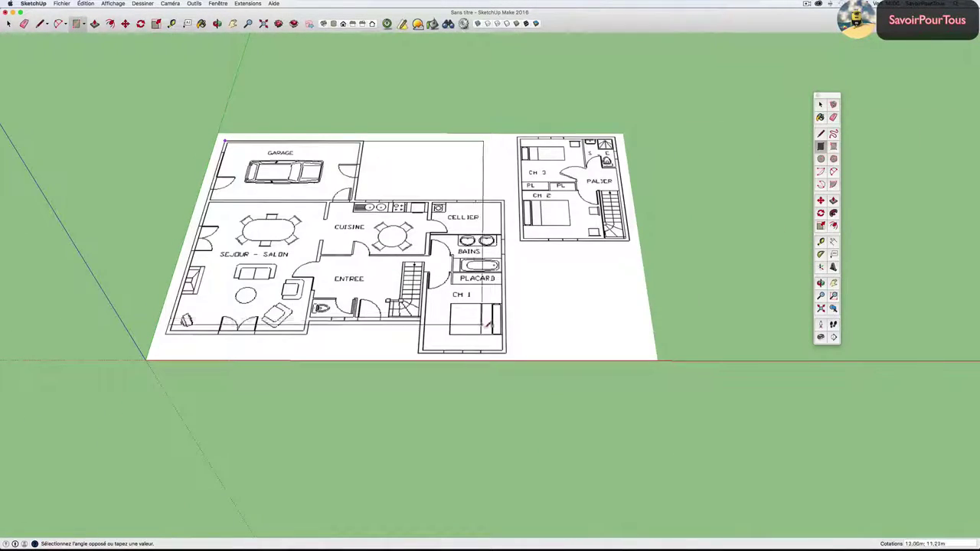
pyautogui.scroll(2, 506, 353)
pyautogui.scroll(3, 529, 364)
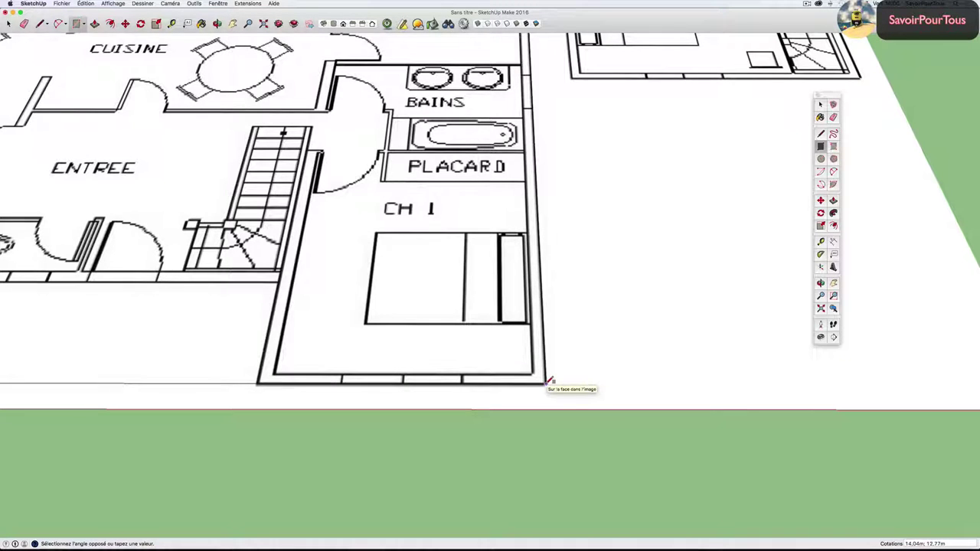
pyautogui.click(548, 381)
pyautogui.scroll(-2, 548, 380)
pyautogui.scroll(-2, 548, 378)
pyautogui.scroll(-2, 547, 379)
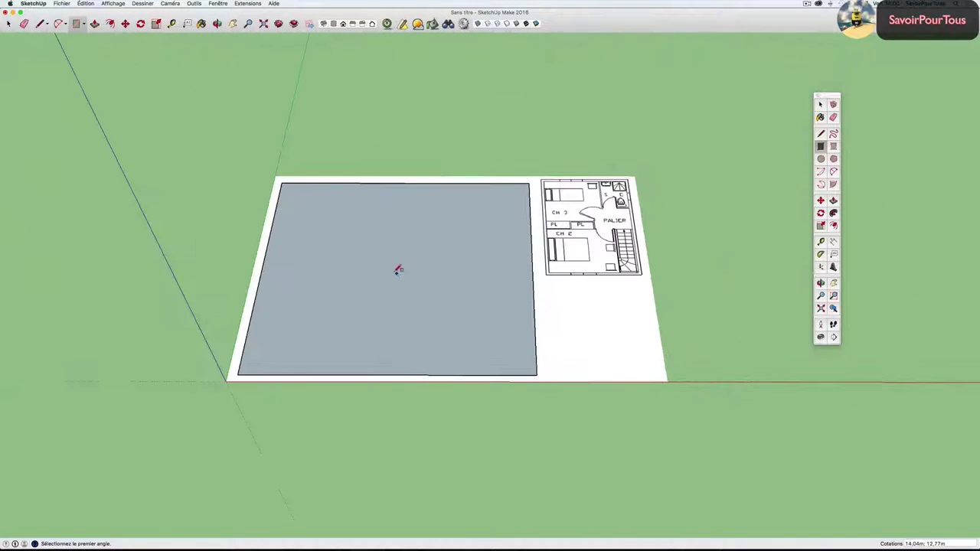
pyautogui.moveTo(398, 269)
pyautogui.mouseDown(button='middle')
pyautogui.moveTo(400, 258)
pyautogui.moveTo(368, 249)
pyautogui.mouseUp(button='middle')
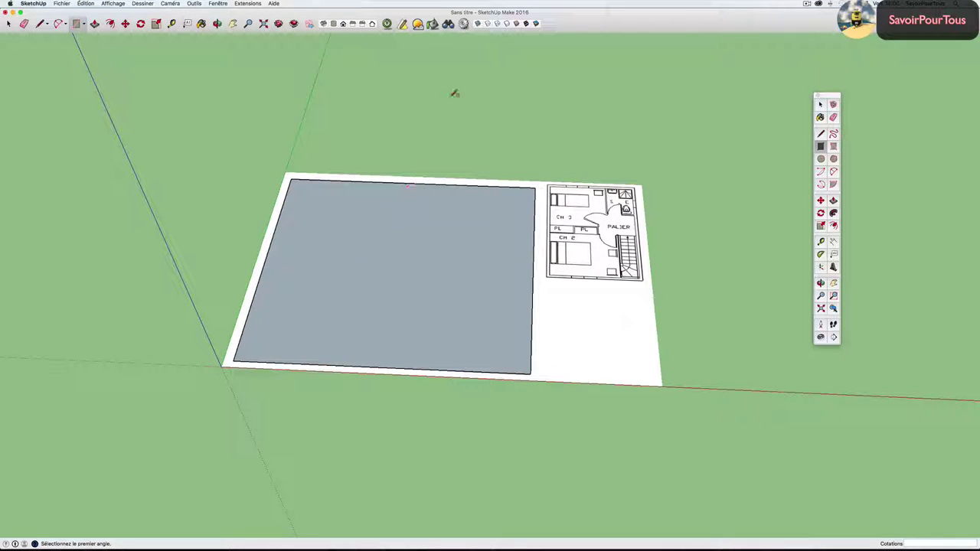
# Turn on the X-ray (Radiographie) face style so the plan shows through the face.
pyautogui.click(323, 24)
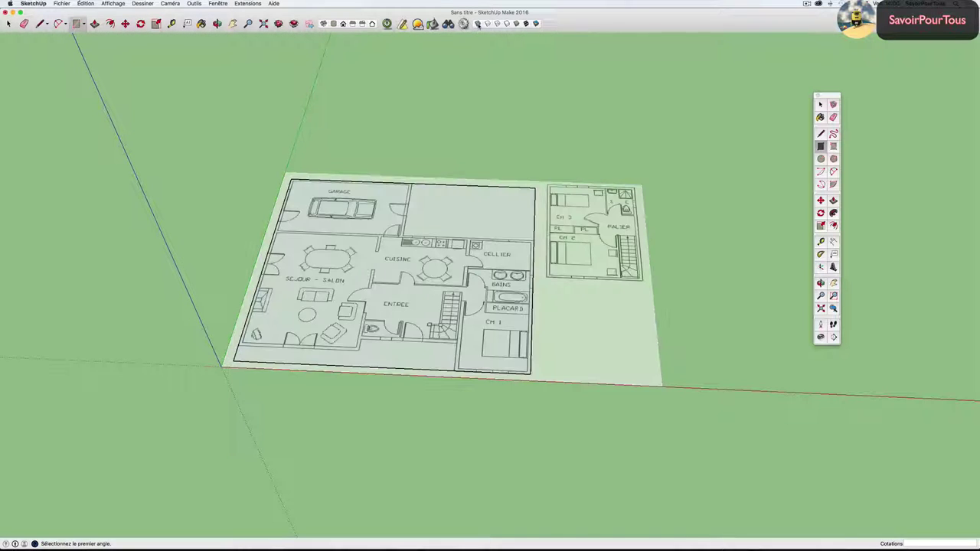
pyautogui.click(112, 4)
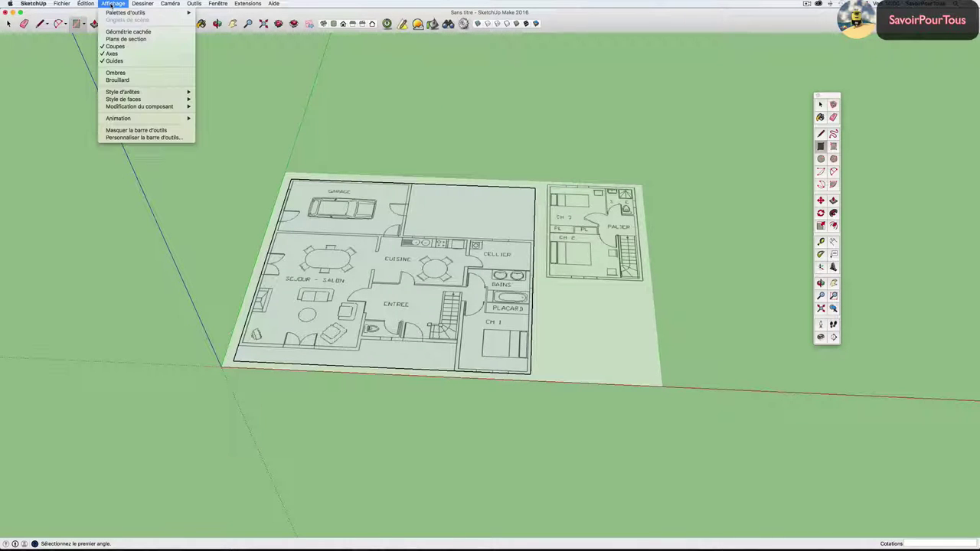
pyautogui.moveTo(134, 100)
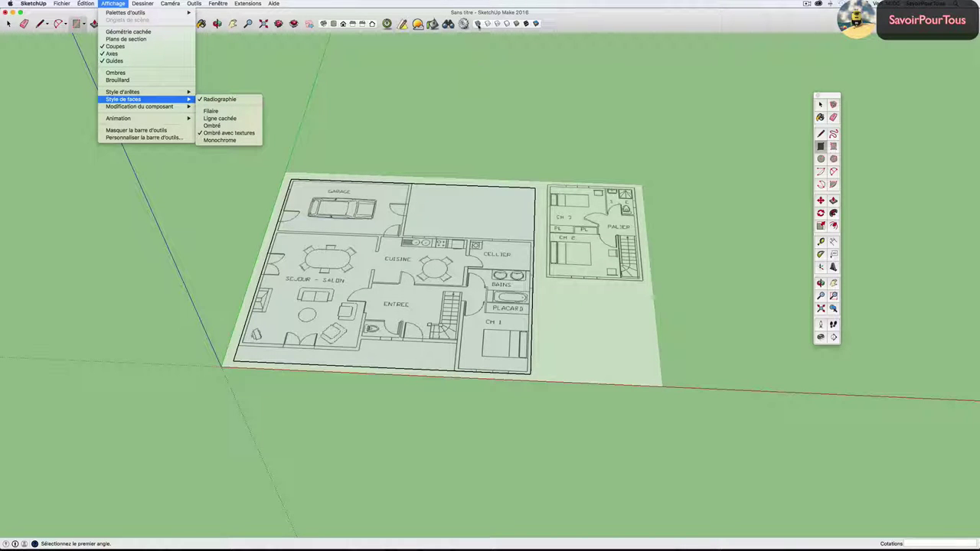
pyautogui.click(402, 137)
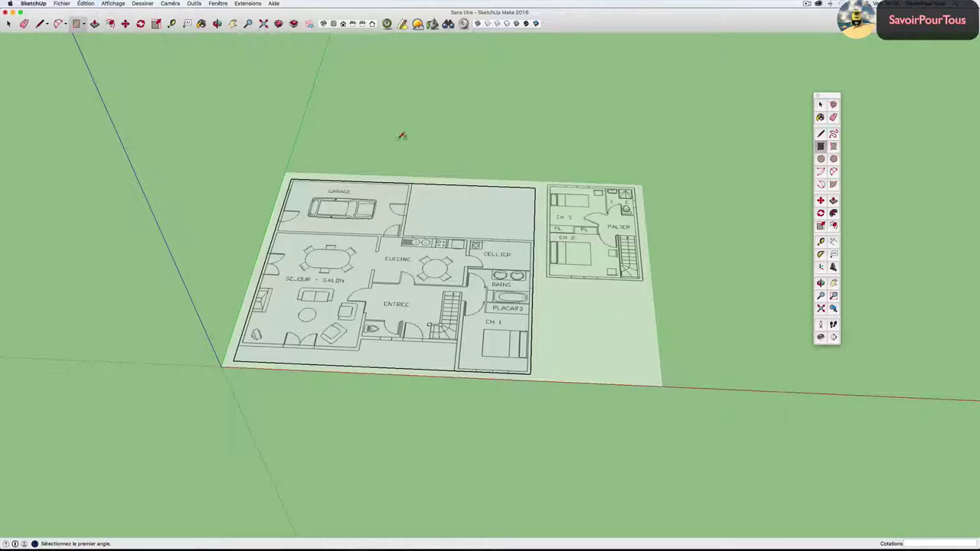
pyautogui.scroll(2, 345, 188)
pyautogui.scroll(2, 339, 183)
pyautogui.scroll(2, 334, 184)
pyautogui.scroll(-5, 335, 183)
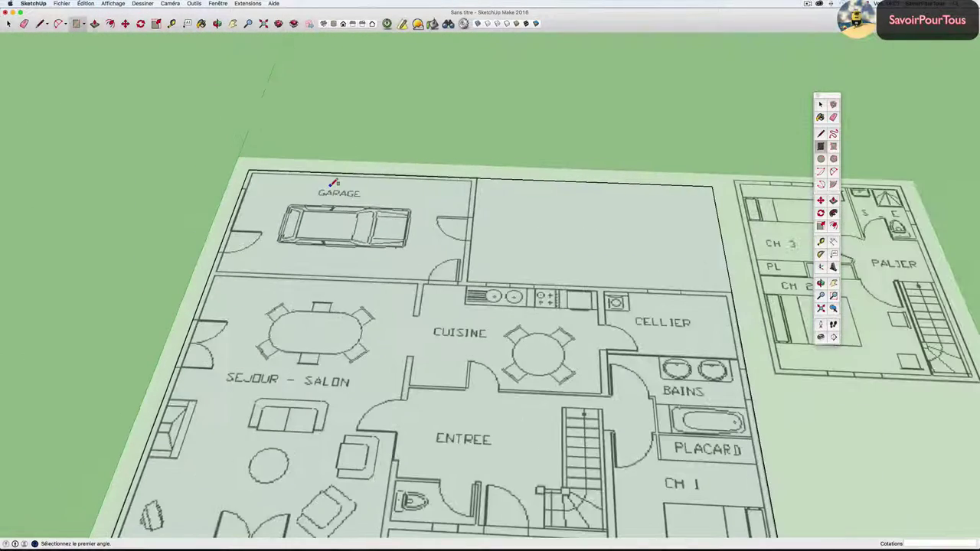
pyautogui.scroll(6, 334, 184)
pyautogui.scroll(-2, 334, 183)
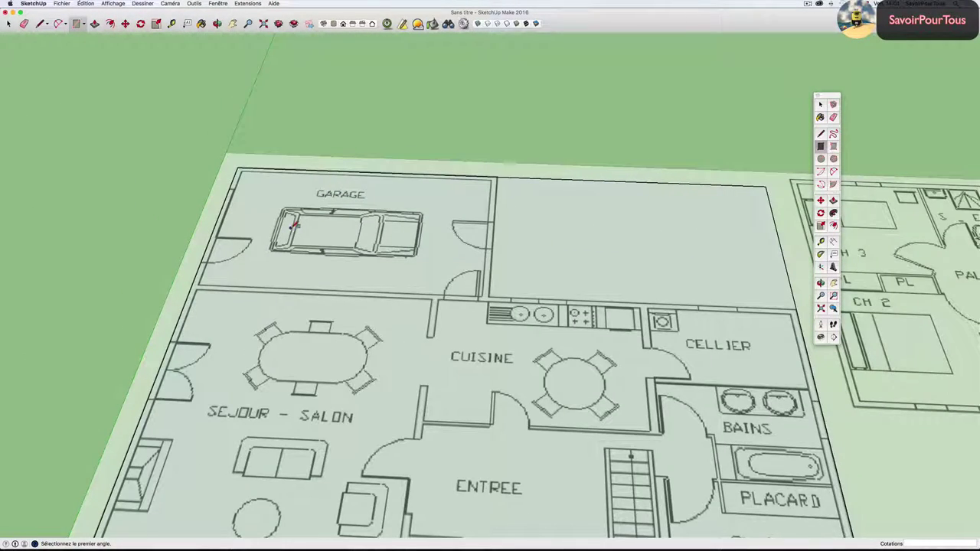
# Draw the garage rectangle from the left outer wall to the top wall.
pyautogui.click(193, 288)
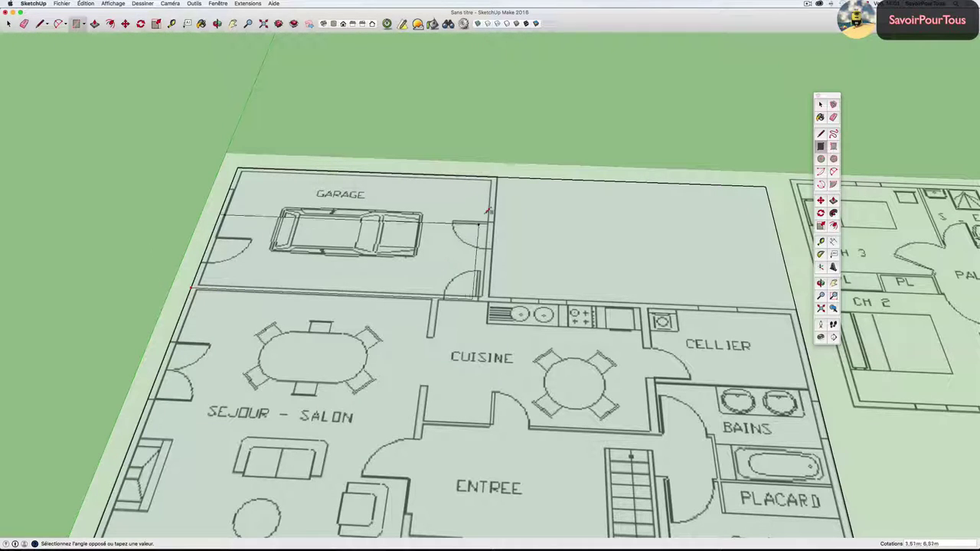
pyautogui.click(502, 174)
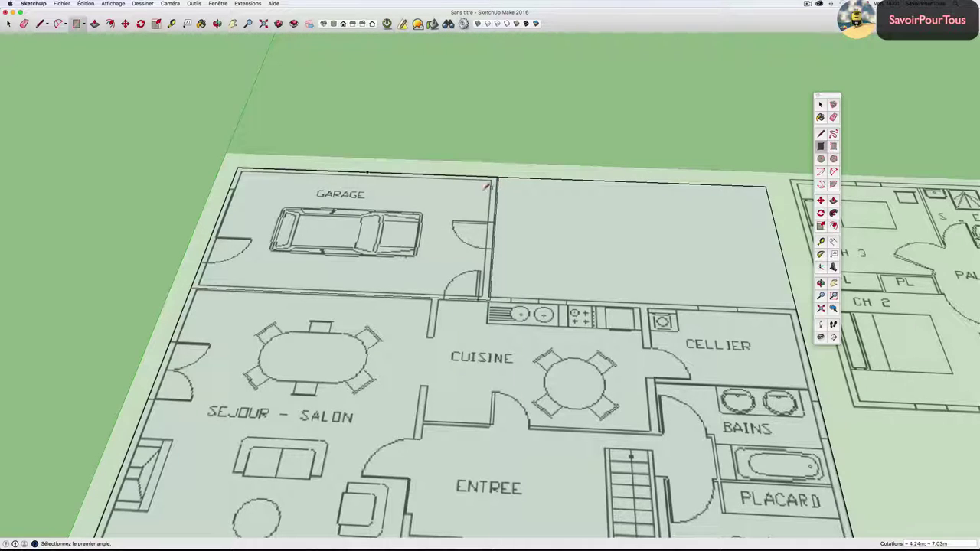
pyautogui.scroll(3, 385, 278)
pyautogui.scroll(-2, 386, 278)
pyautogui.press('m')
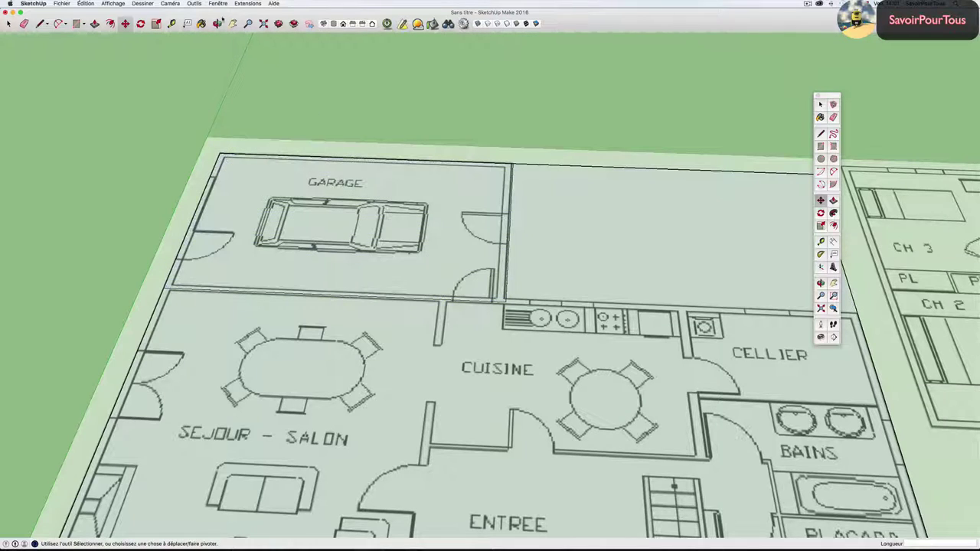
# Set the model's length unit to Centimètres in Model Info > Unités.
pyautogui.click(218, 4)
pyautogui.click(214, 52)
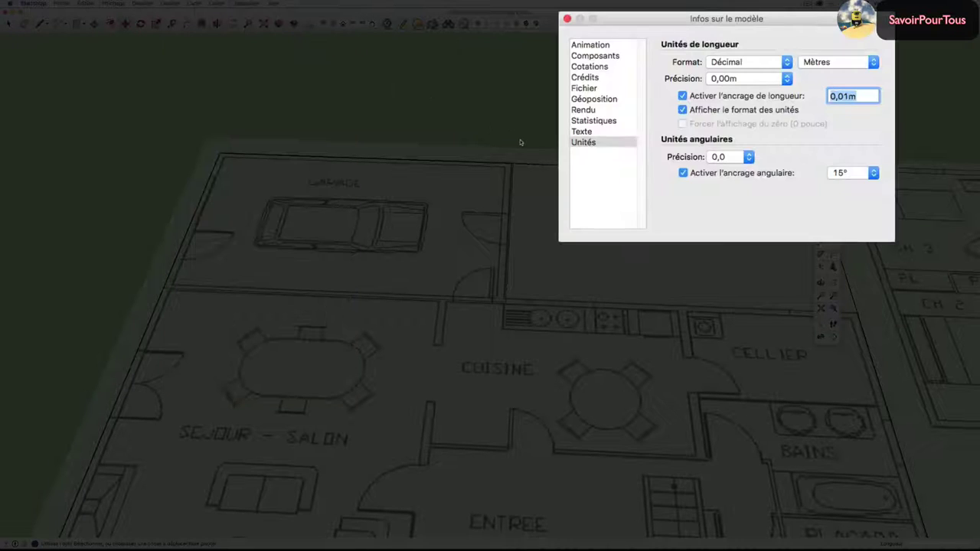
pyautogui.click(850, 64)
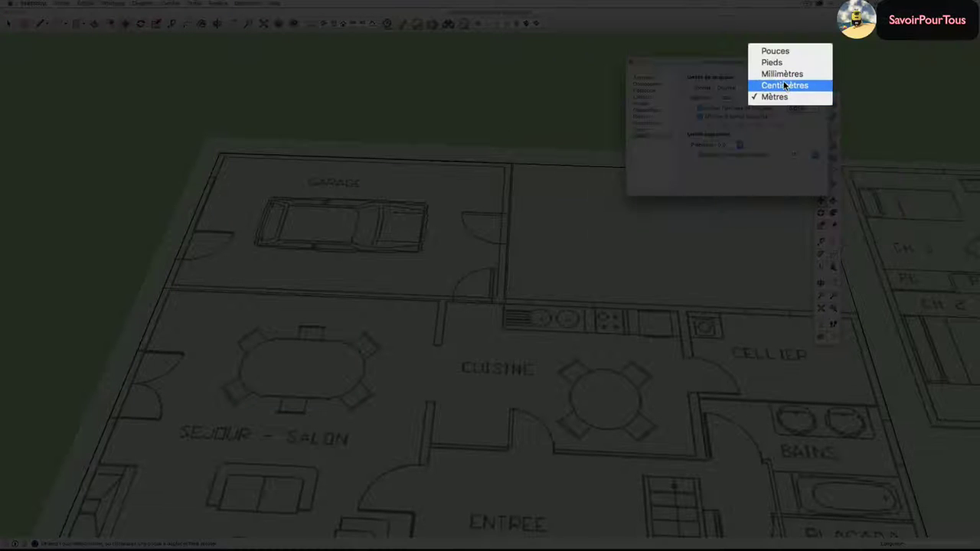
pyautogui.click(784, 85)
pyautogui.click(568, 18)
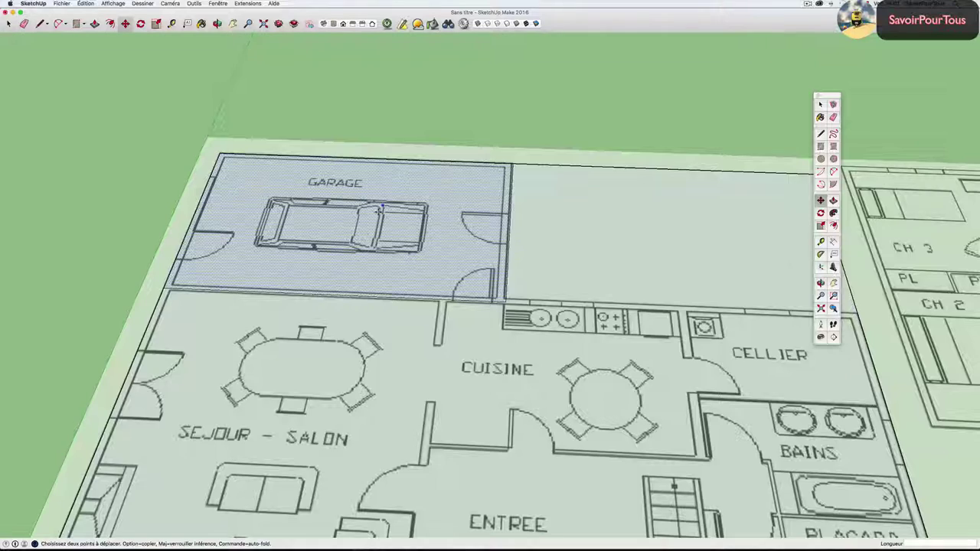
pyautogui.scroll(3, 329, 331)
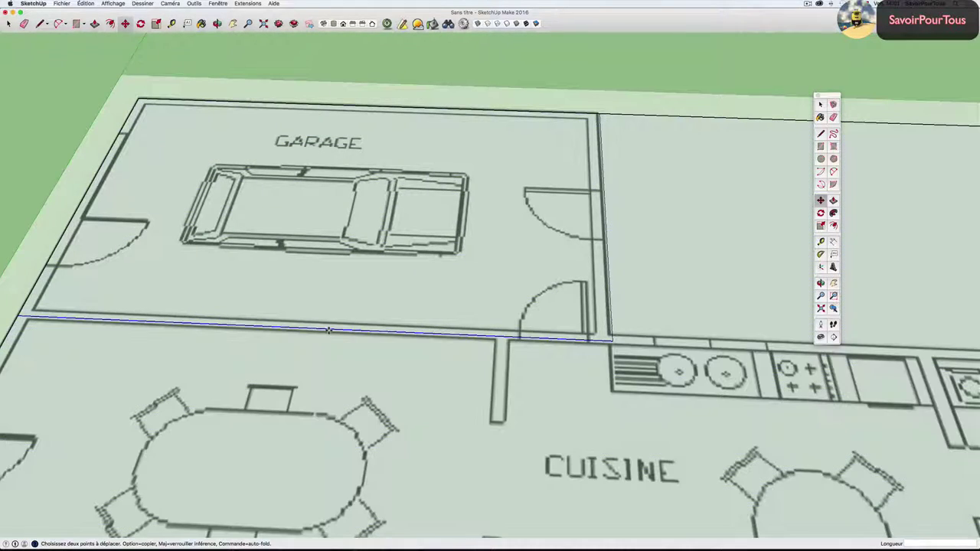
# Move the garage face's bottom edge onto the wall line.
pyautogui.click(329, 331)
pyautogui.scroll(3, 328, 332)
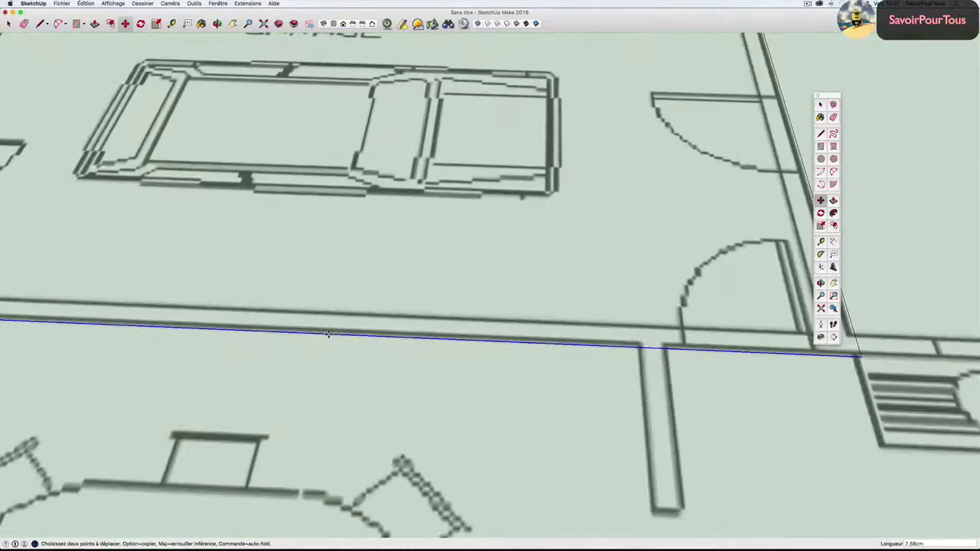
pyautogui.scroll(2, 329, 334)
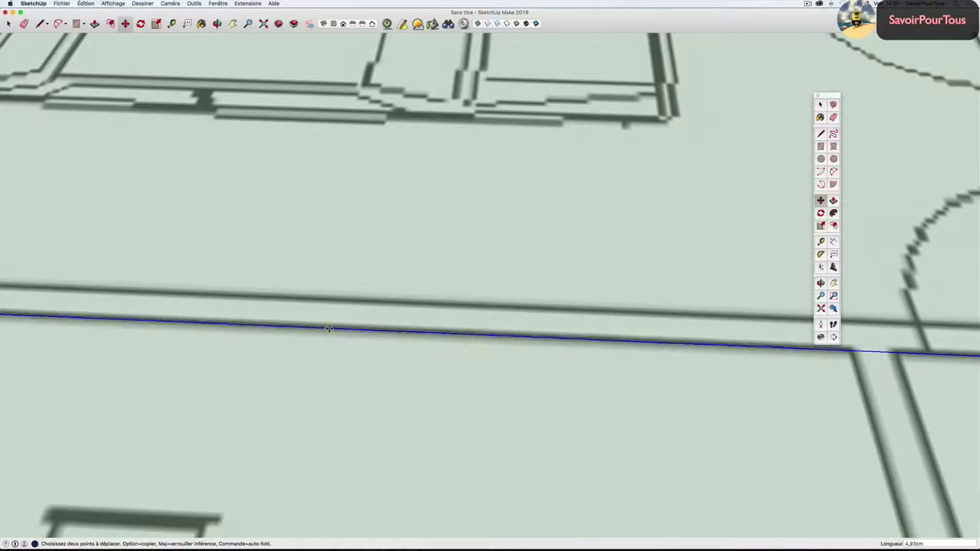
pyautogui.click(329, 326)
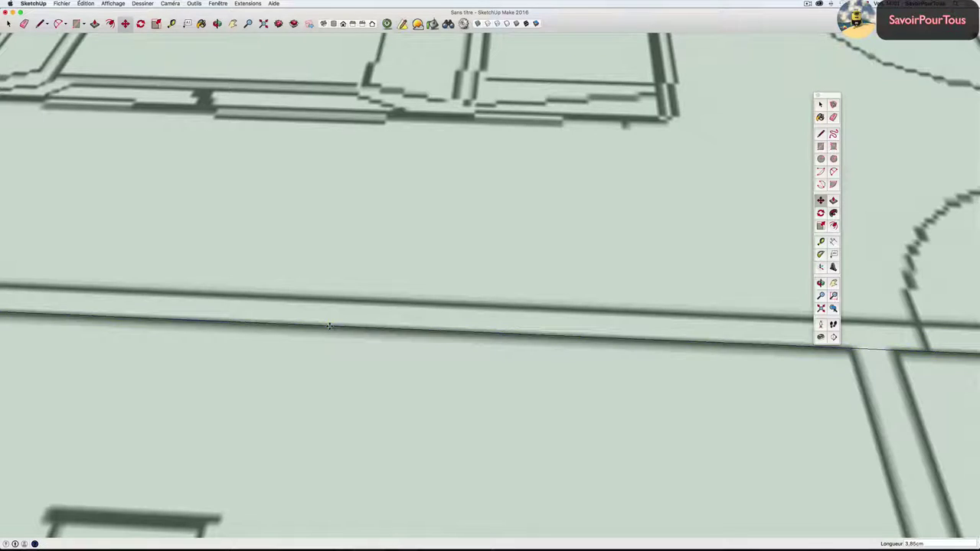
pyautogui.scroll(-3, 328, 326)
pyautogui.scroll(-3, 330, 327)
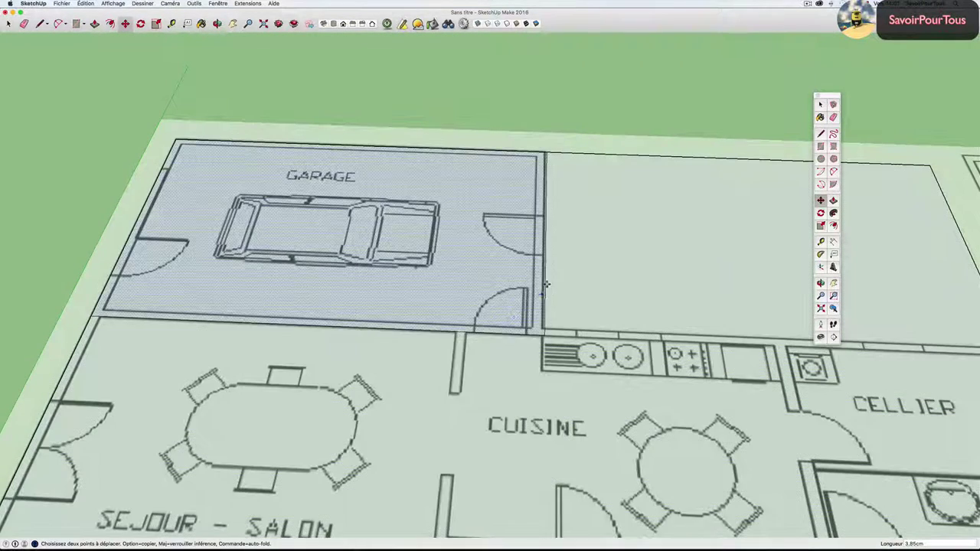
pyautogui.scroll(3, 544, 279)
pyautogui.scroll(3, 545, 274)
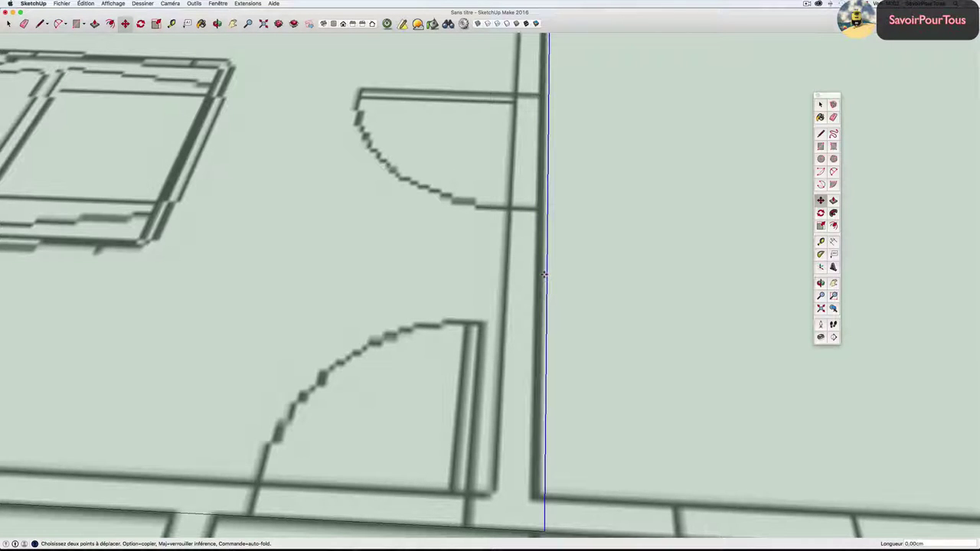
# Shift the garage face's right edge toward the wall line.
pyautogui.click(543, 274)
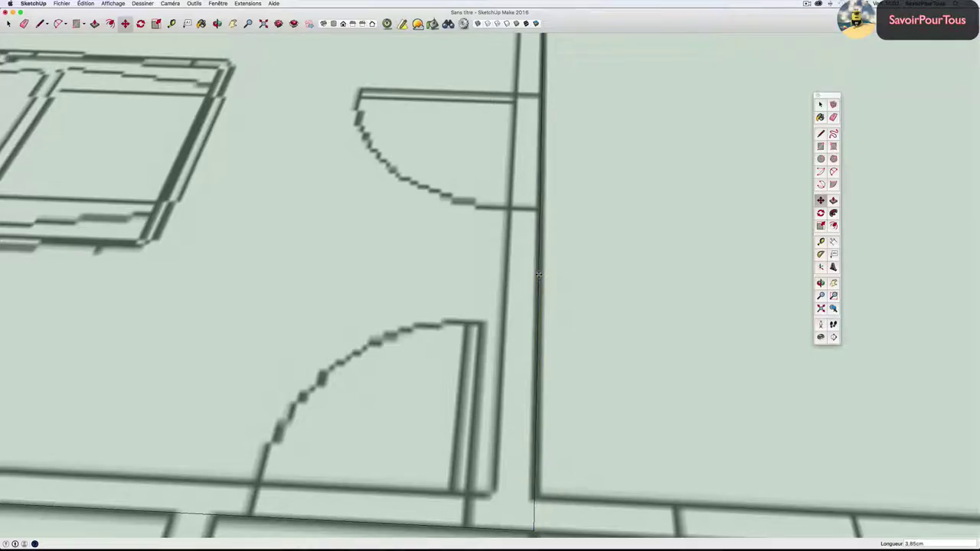
pyautogui.scroll(-3, 539, 274)
pyautogui.scroll(-3, 539, 274)
pyautogui.scroll(-2, 539, 274)
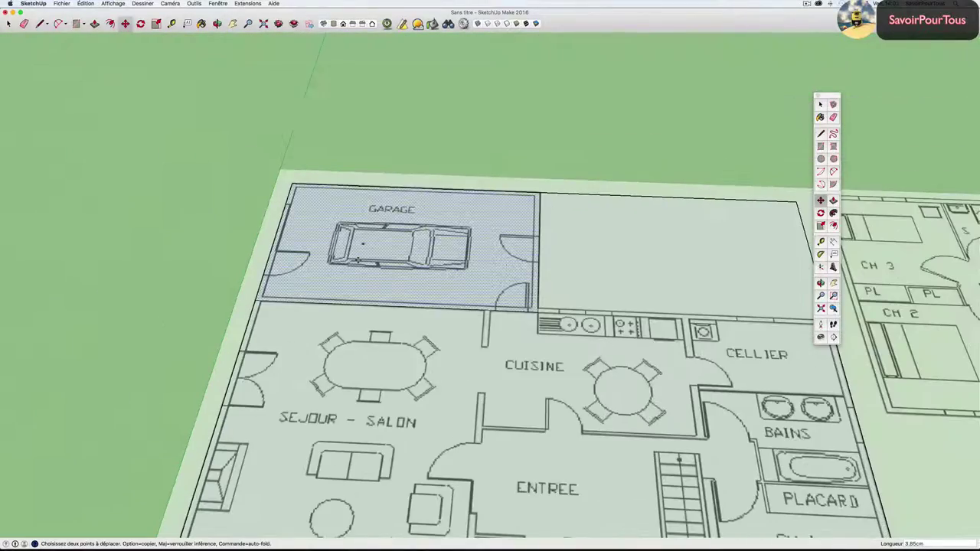
pyautogui.scroll(-3, 357, 260)
pyautogui.scroll(2, 489, 314)
pyautogui.scroll(-1, 489, 313)
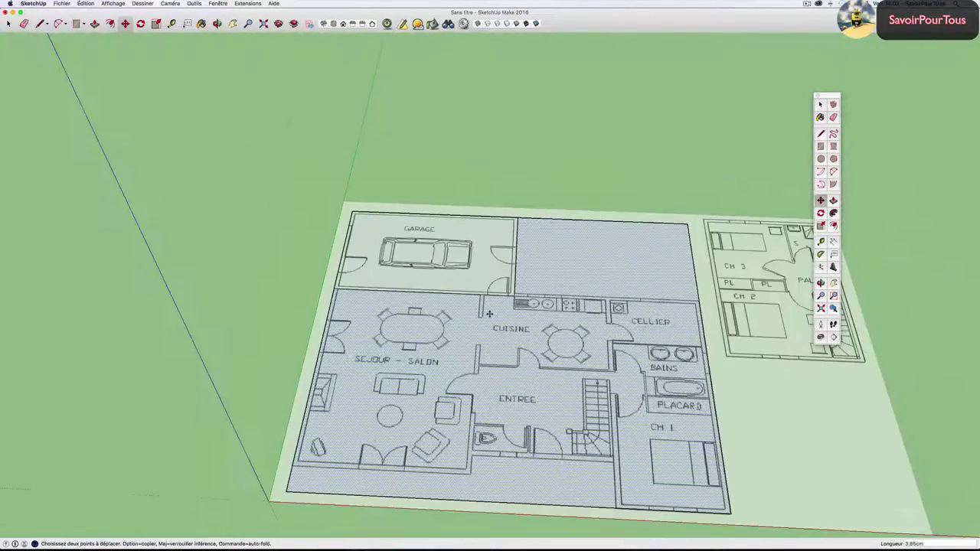
pyautogui.scroll(2, 490, 313)
pyautogui.scroll(-1, 467, 329)
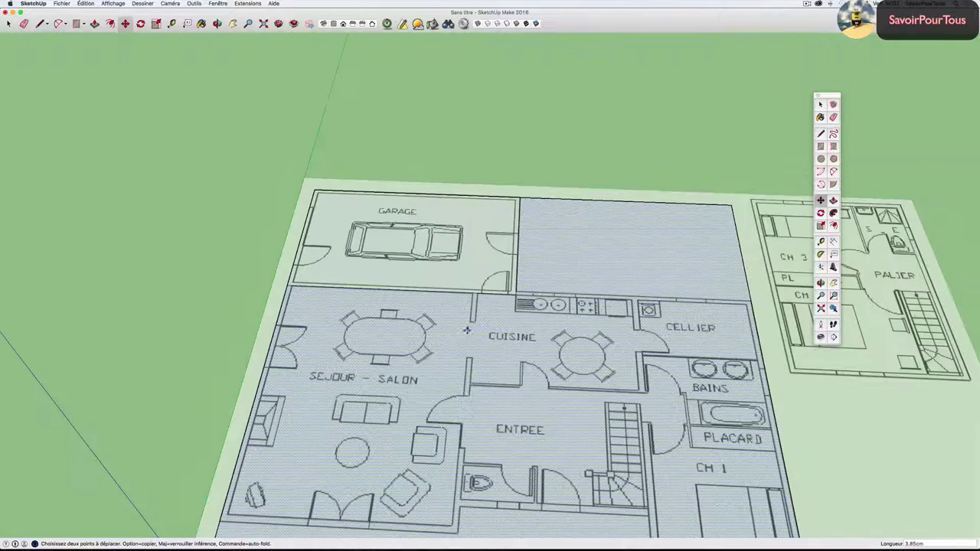
# Draw a rectangle over the séjour-salon from its top-left to bottom-right corner, then recentre the view.
pyautogui.press('r')
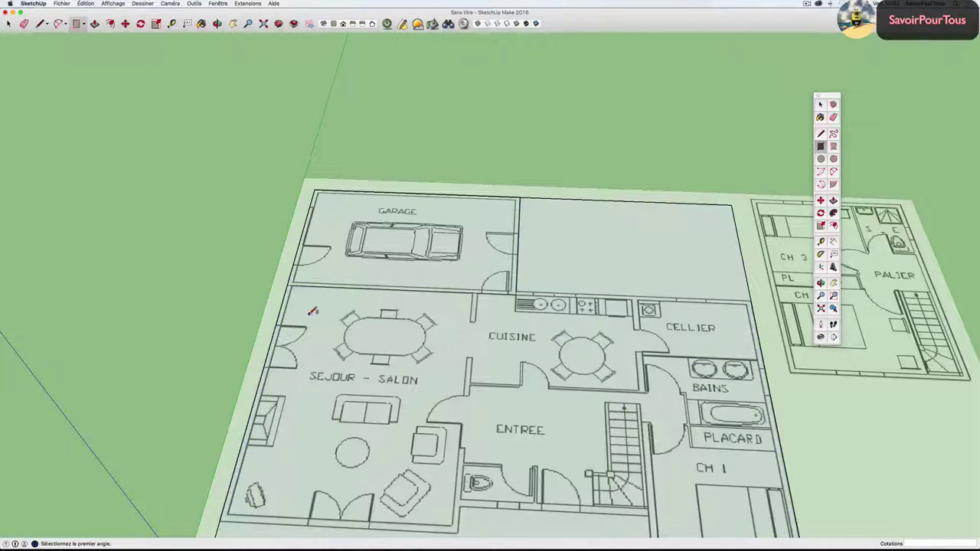
pyautogui.click(291, 284)
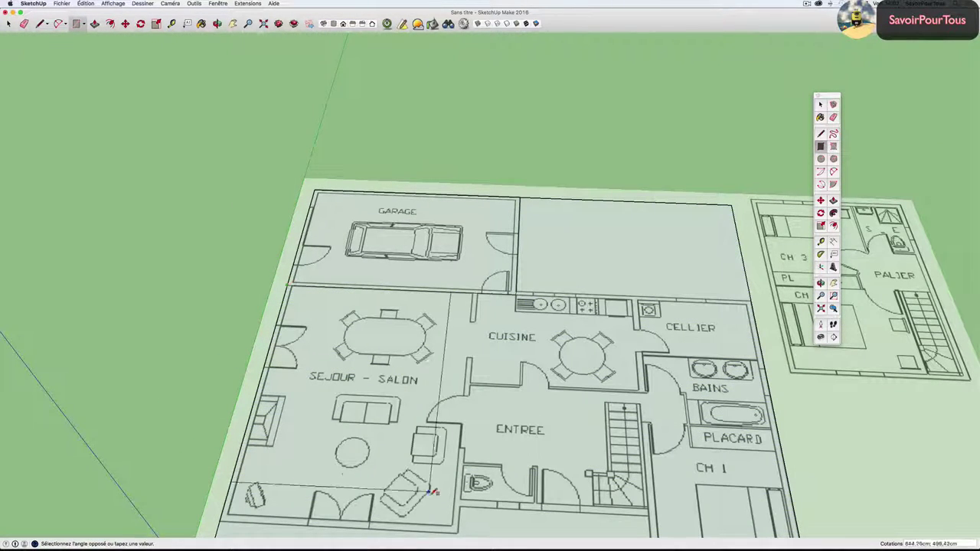
pyautogui.scroll(1, 448, 509)
pyautogui.scroll(-1, 448, 513)
pyautogui.scroll(-2, 448, 515)
pyautogui.scroll(-2, 448, 515)
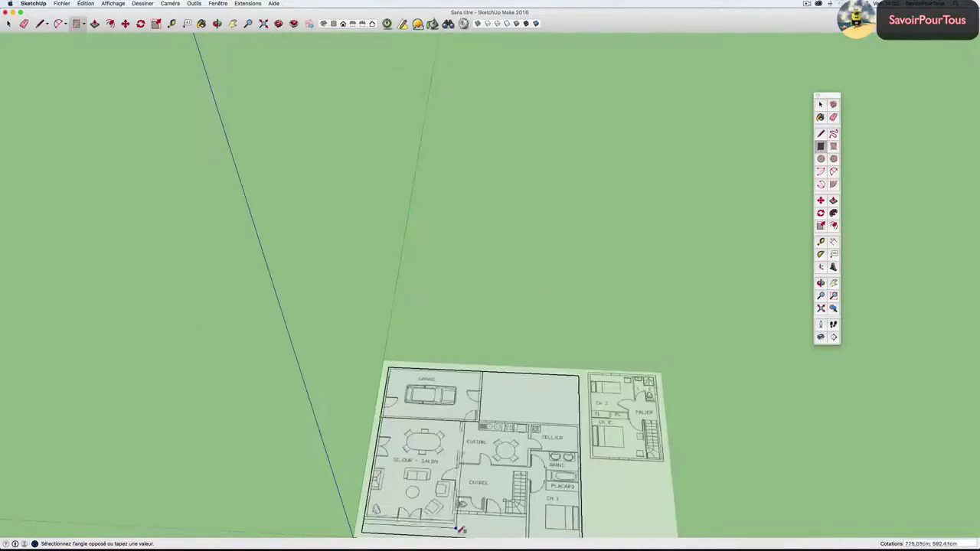
pyautogui.scroll(3, 446, 512)
pyautogui.scroll(2, 444, 507)
pyautogui.scroll(3, 446, 508)
pyautogui.scroll(2, 451, 507)
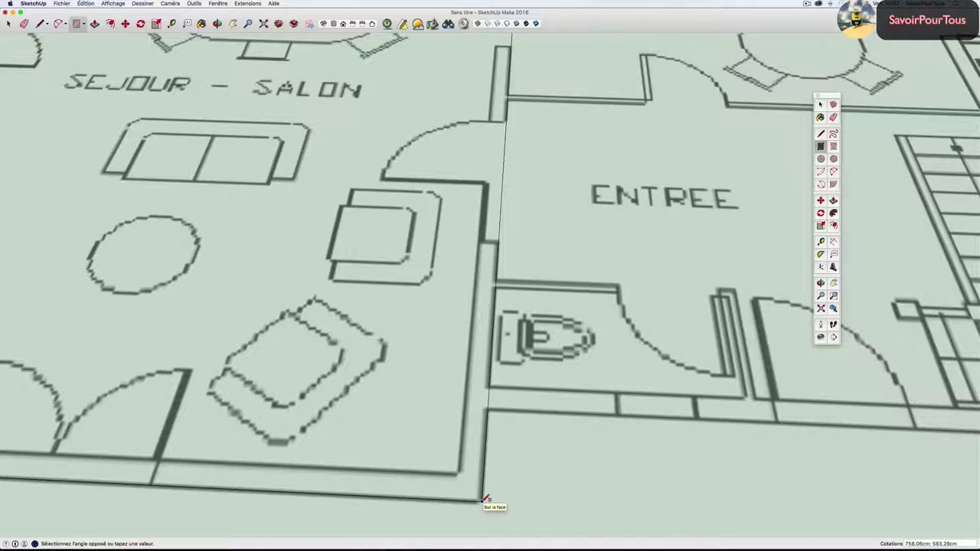
pyautogui.click(483, 499)
pyautogui.scroll(-2, 481, 497)
pyautogui.scroll(-2, 480, 490)
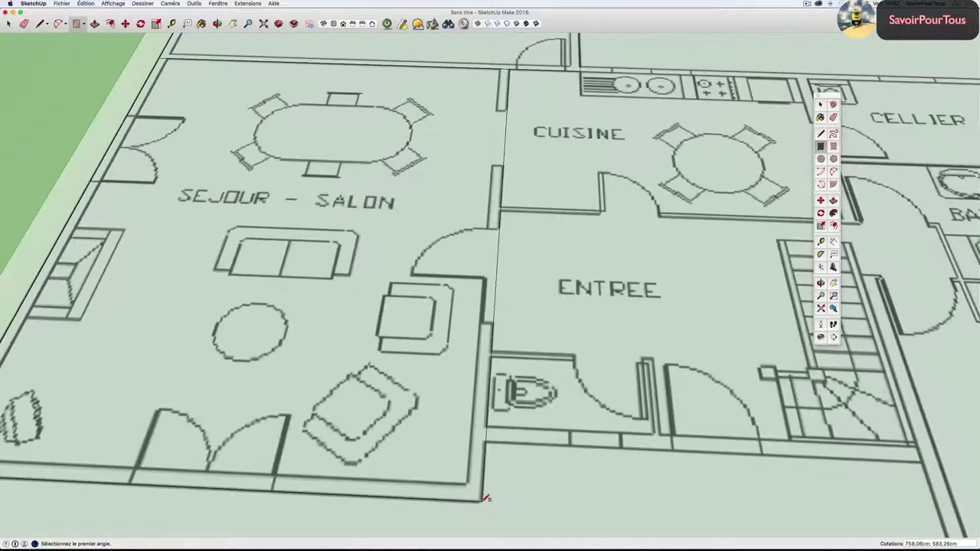
pyautogui.scroll(-2, 477, 484)
pyautogui.scroll(-2, 475, 480)
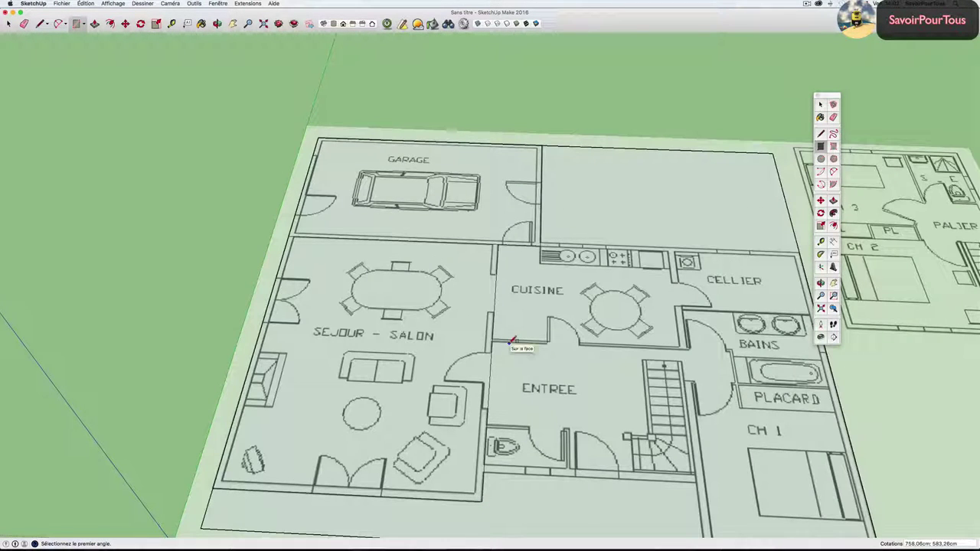
pyautogui.press('h')
pyautogui.moveTo(530, 343); pyautogui.dragTo(379, 291)
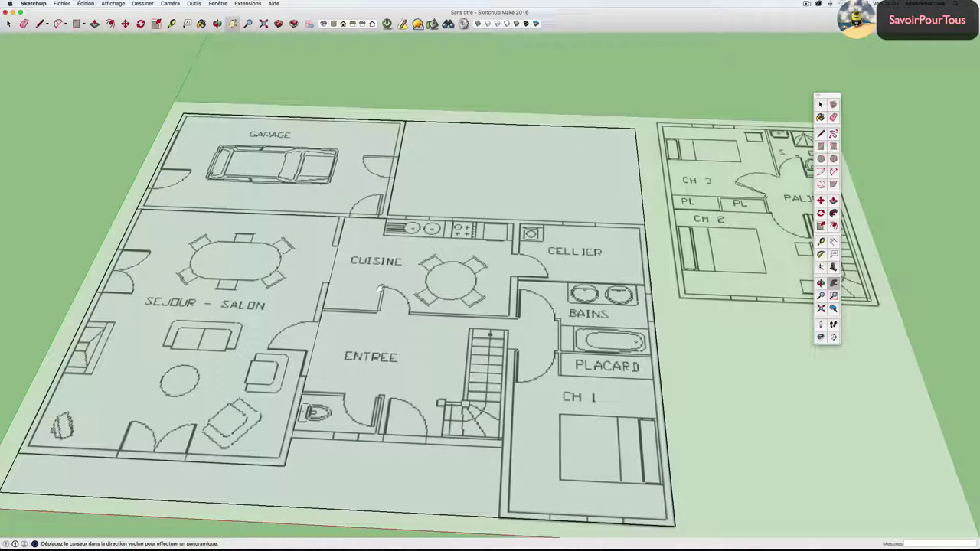
# Try a kitchen rectangle reaching the stairs' corner, then undo it.
pyautogui.press('r')
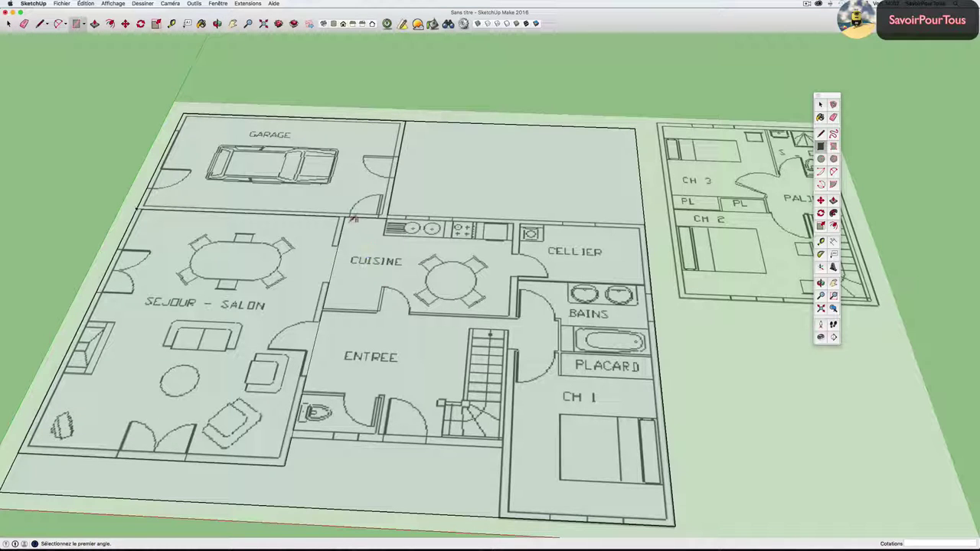
pyautogui.click(348, 217)
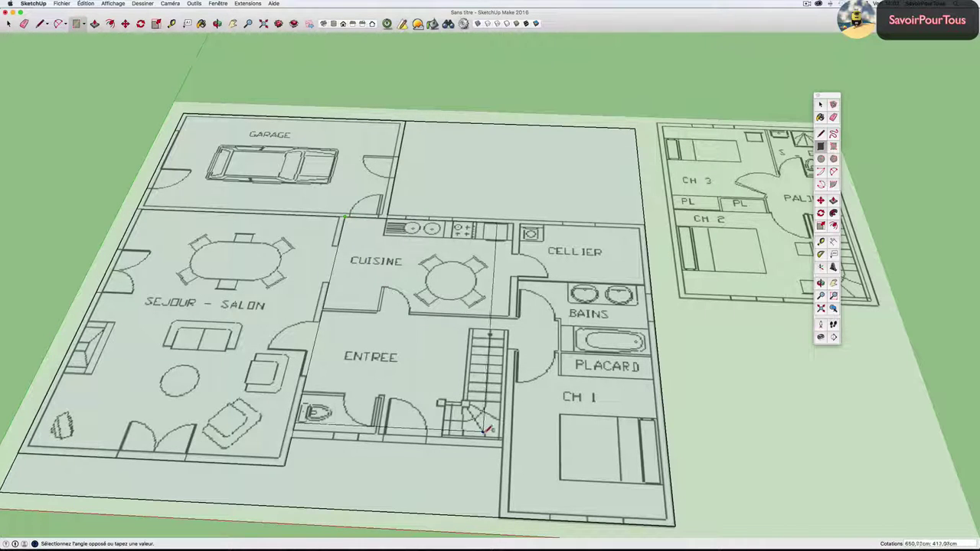
pyautogui.scroll(3, 490, 433)
pyautogui.scroll(2, 490, 432)
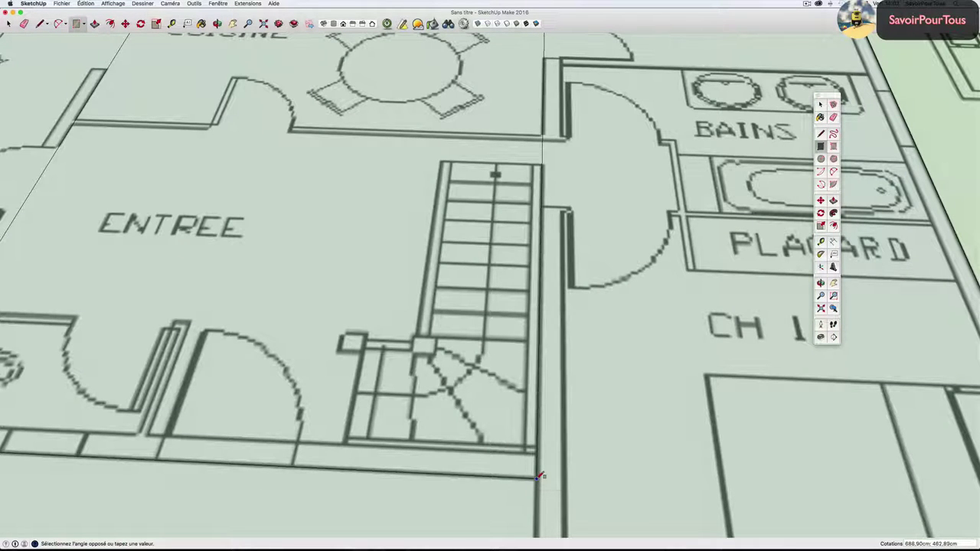
pyautogui.click(539, 476)
pyautogui.scroll(-3, 539, 477)
pyautogui.scroll(-3, 540, 475)
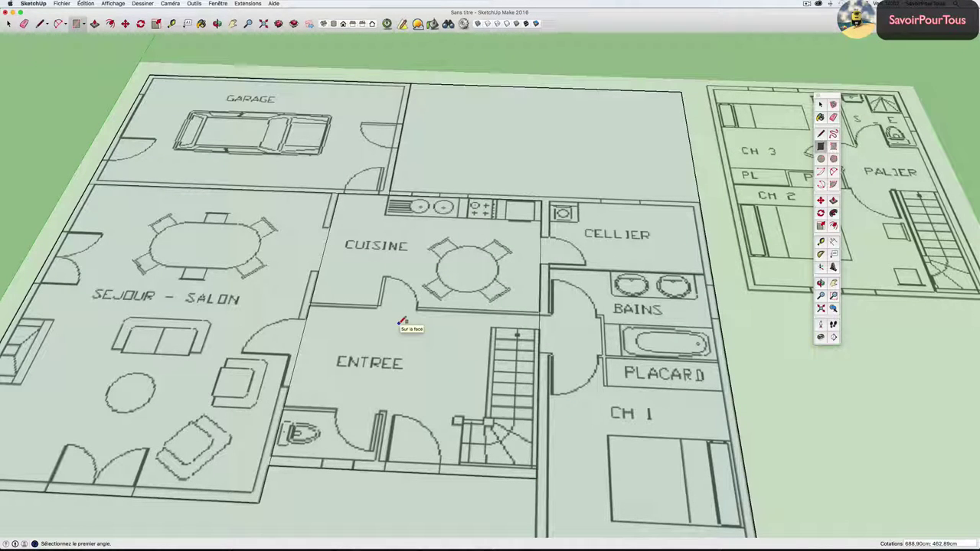
pyautogui.press('super+z')
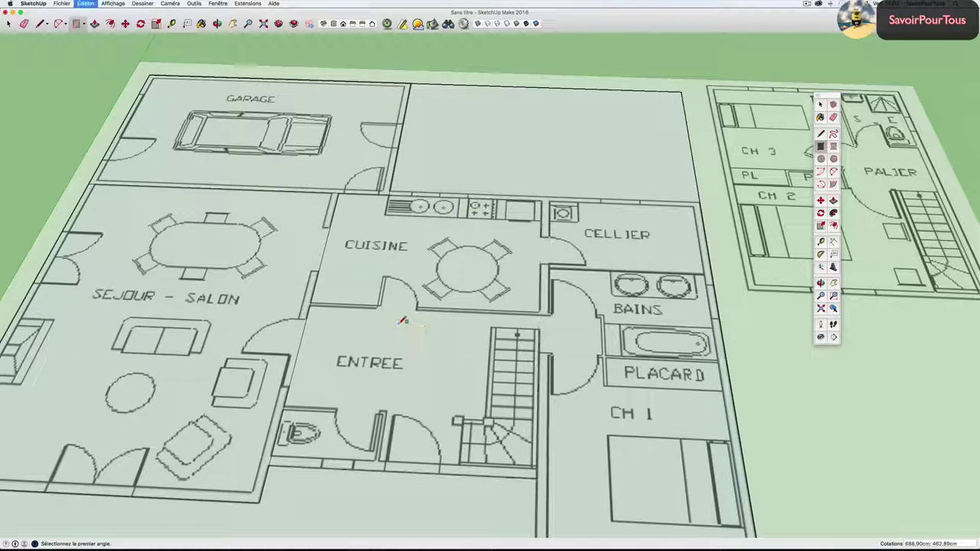
# Trace the cuisine as a 463,25 cm × 332,72 cm rectangle.
pyautogui.click(345, 192)
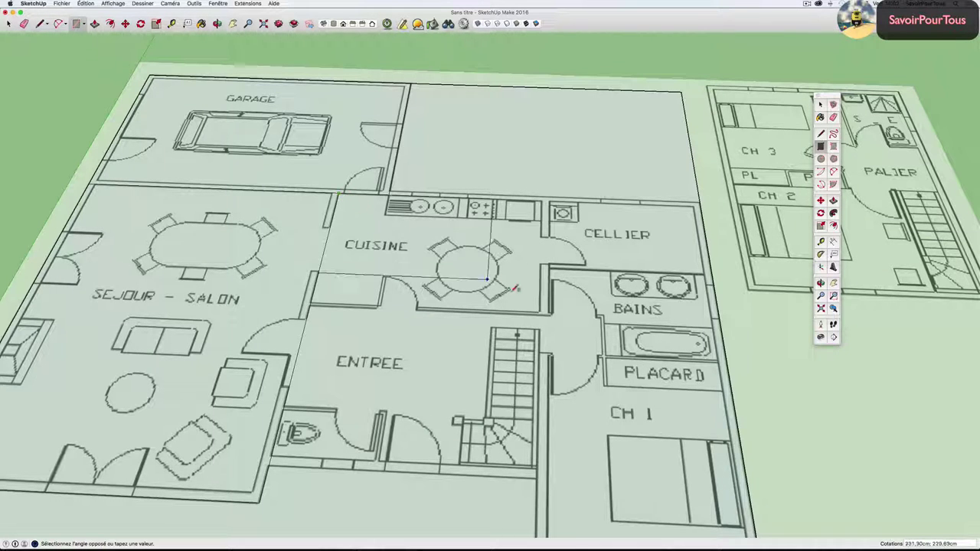
pyautogui.scroll(3, 542, 297)
pyautogui.scroll(3, 542, 297)
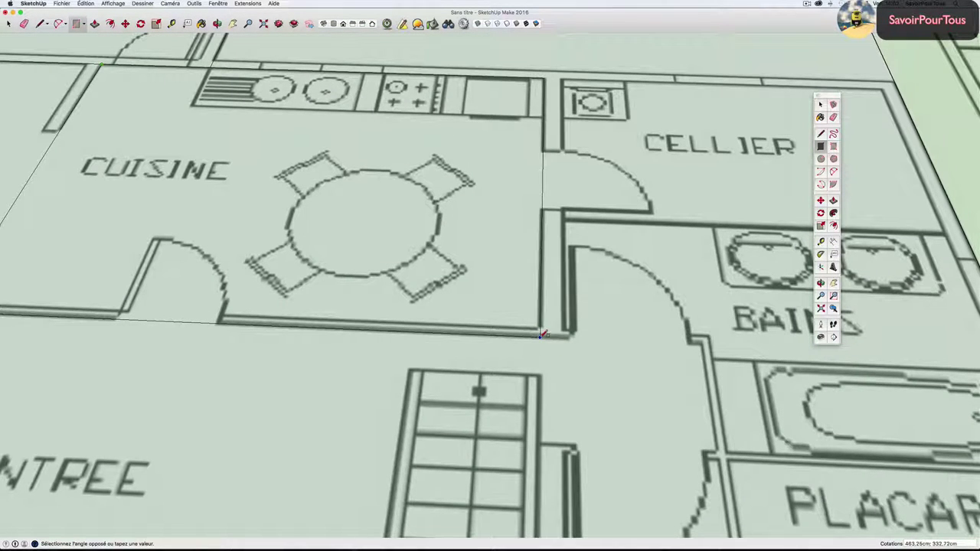
pyautogui.click(542, 334)
pyautogui.scroll(-2, 514, 320)
pyautogui.scroll(-2, 507, 314)
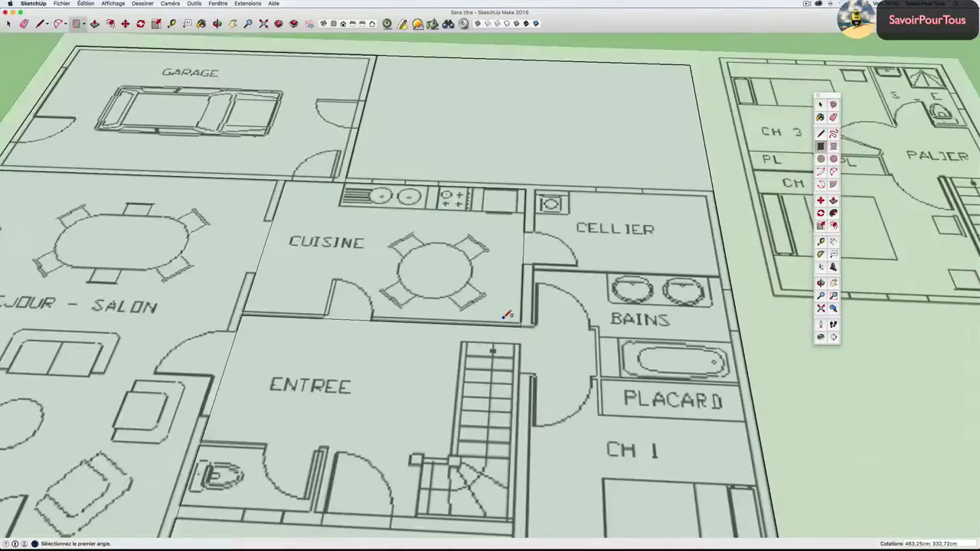
pyautogui.scroll(-2, 507, 314)
pyautogui.scroll(3, 421, 329)
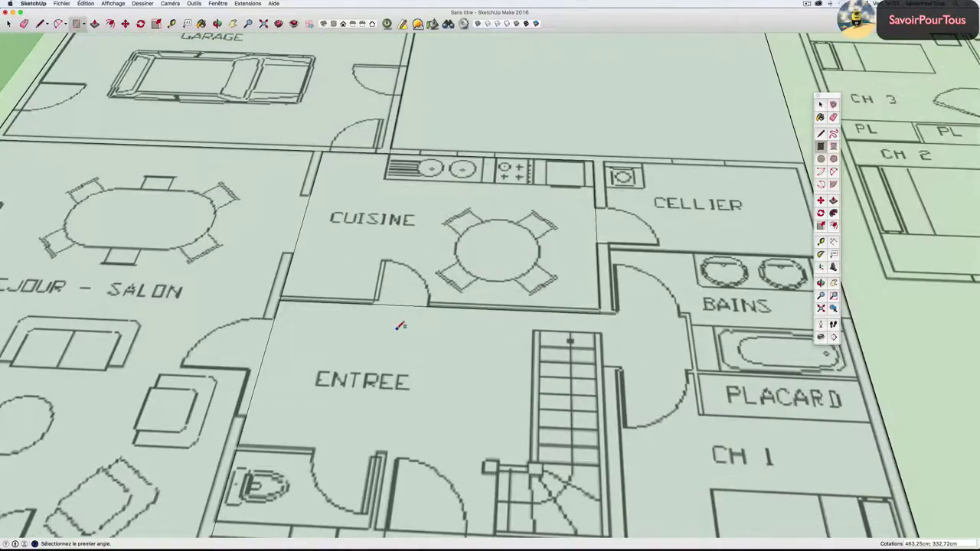
pyautogui.scroll(-3, 400, 325)
pyautogui.scroll(-2, 400, 326)
pyautogui.scroll(3, 400, 326)
pyautogui.scroll(2, 400, 325)
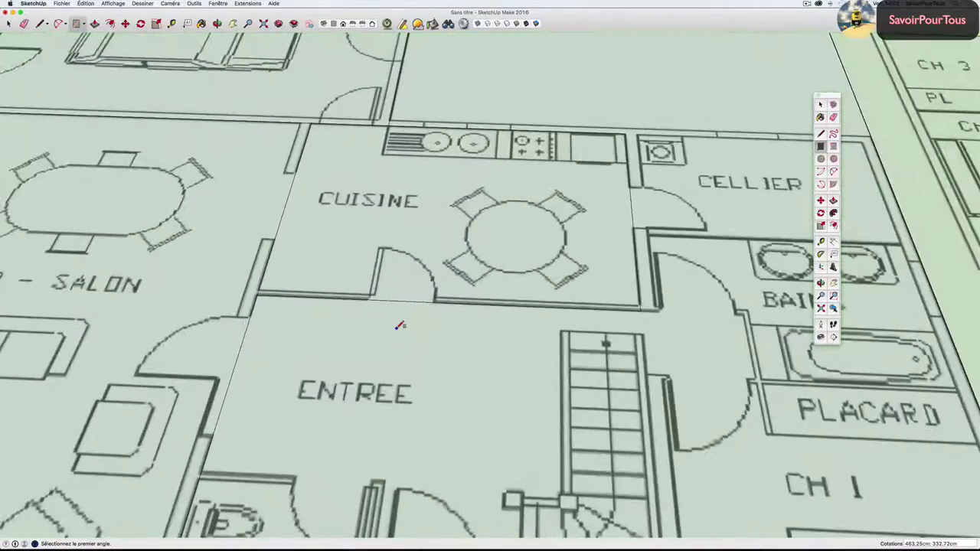
pyautogui.scroll(-2, 399, 326)
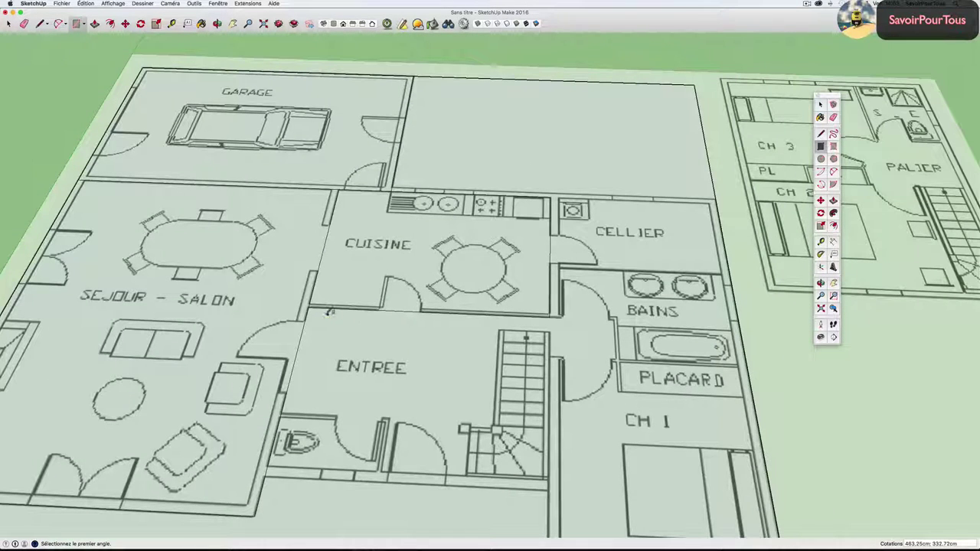
# Trace the CELLIER room as a rectangular face corner to corner.
pyautogui.click(308, 309)
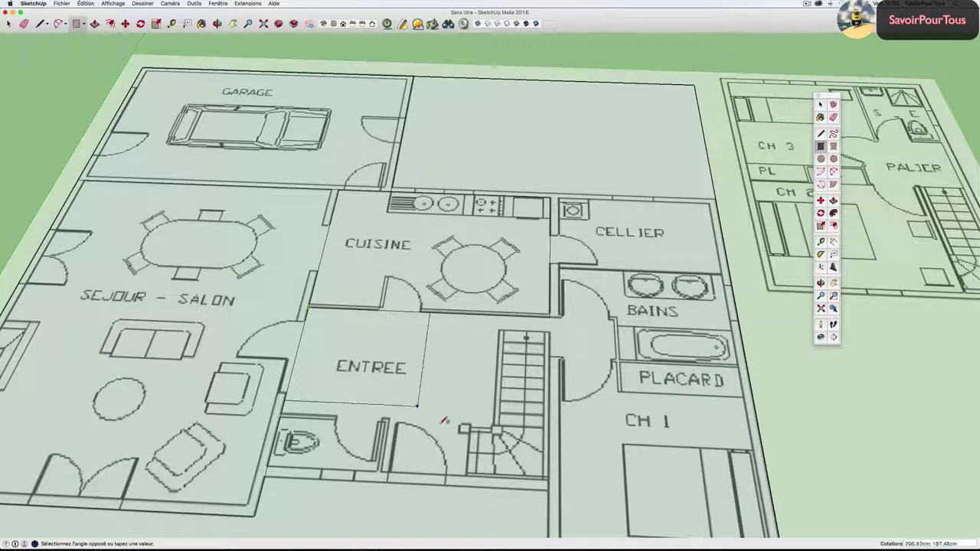
pyautogui.click(550, 486)
pyautogui.scroll(-1, 550, 486)
pyautogui.scroll(-1, 567, 398)
pyautogui.scroll(3, 590, 317)
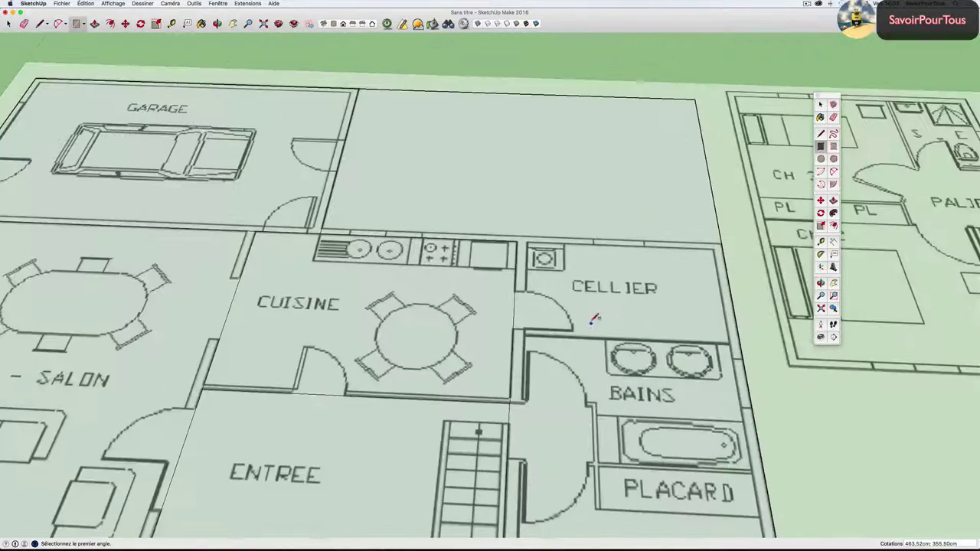
pyautogui.scroll(3, 592, 306)
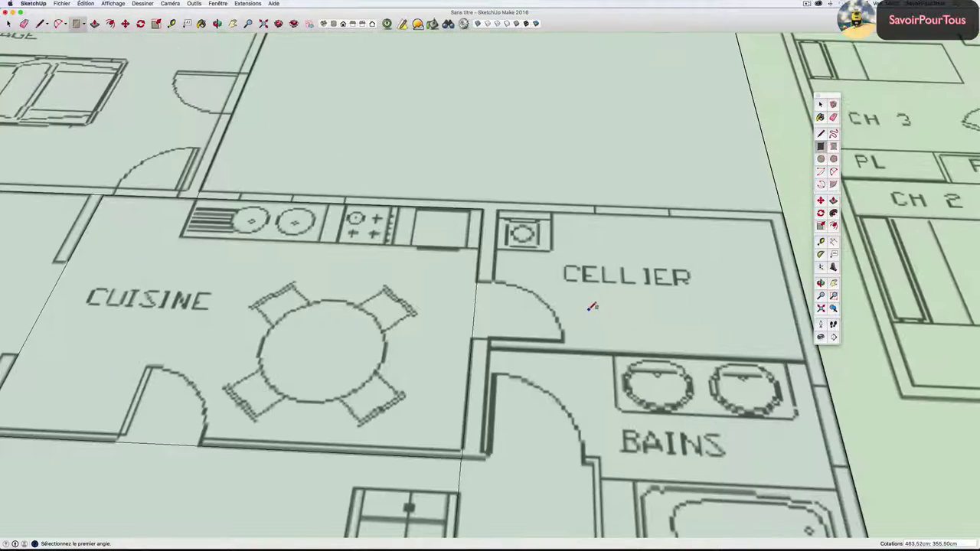
# Draw a 642,86 × 357,95 cm rectangle from the CELLIER door corner covering BAINS, PLACARD and CH 1.
pyautogui.click(483, 209)
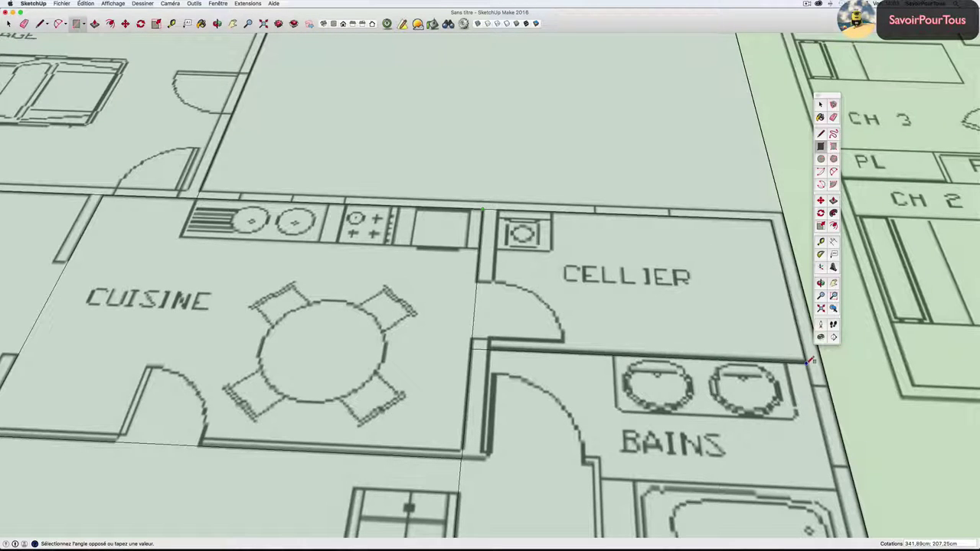
pyautogui.scroll(-1, 781, 345)
pyautogui.scroll(-1, 770, 345)
pyautogui.moveTo(770, 345)
pyautogui.mouseDown(button='middle')
pyautogui.moveTo(775, 329)
pyautogui.moveTo(747, 294)
pyautogui.moveTo(602, 201)
pyautogui.moveTo(610, 183)
pyautogui.mouseUp(button='middle')
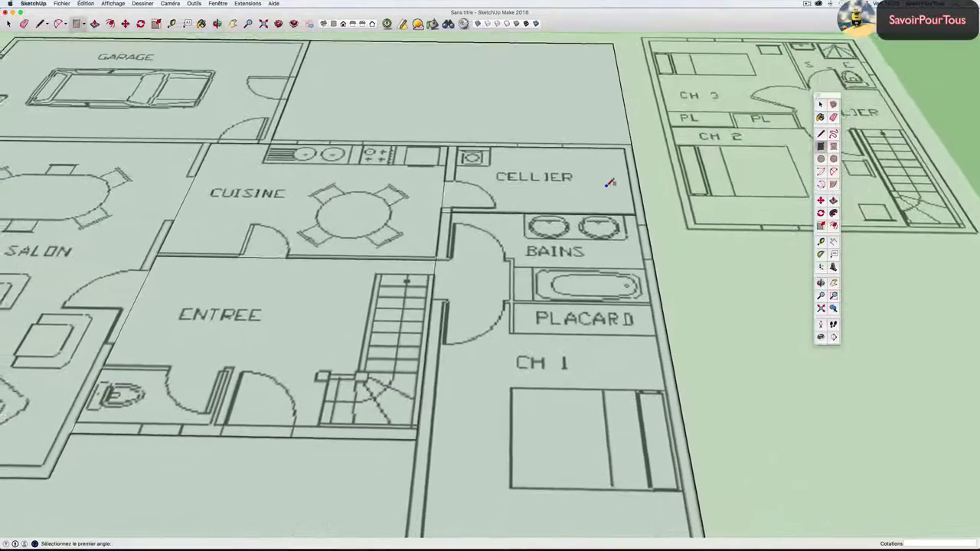
pyautogui.scroll(-2, 610, 187)
pyautogui.scroll(1, 613, 218)
pyautogui.scroll(1, 609, 230)
pyautogui.scroll(1, 605, 245)
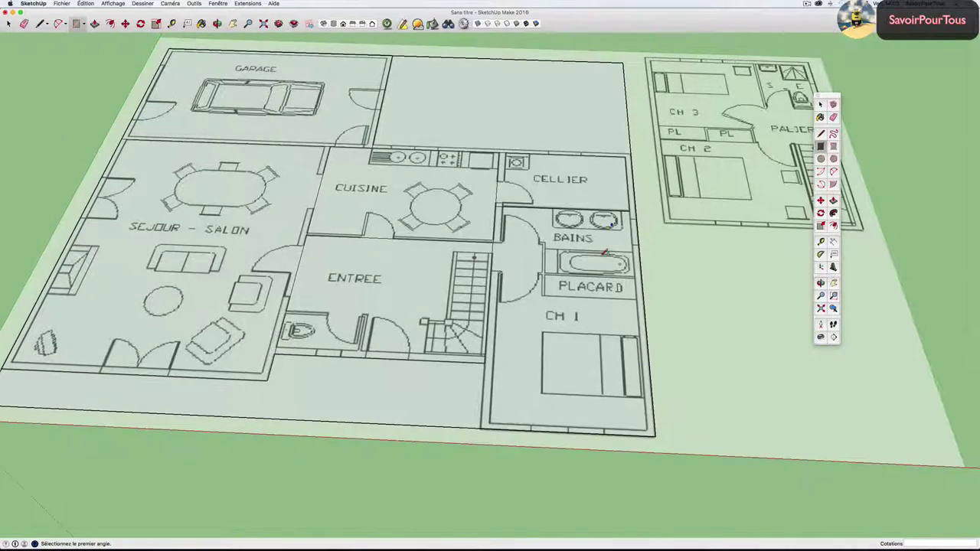
pyautogui.scroll(1, 576, 225)
pyautogui.scroll(1, 559, 214)
pyautogui.scroll(1, 548, 207)
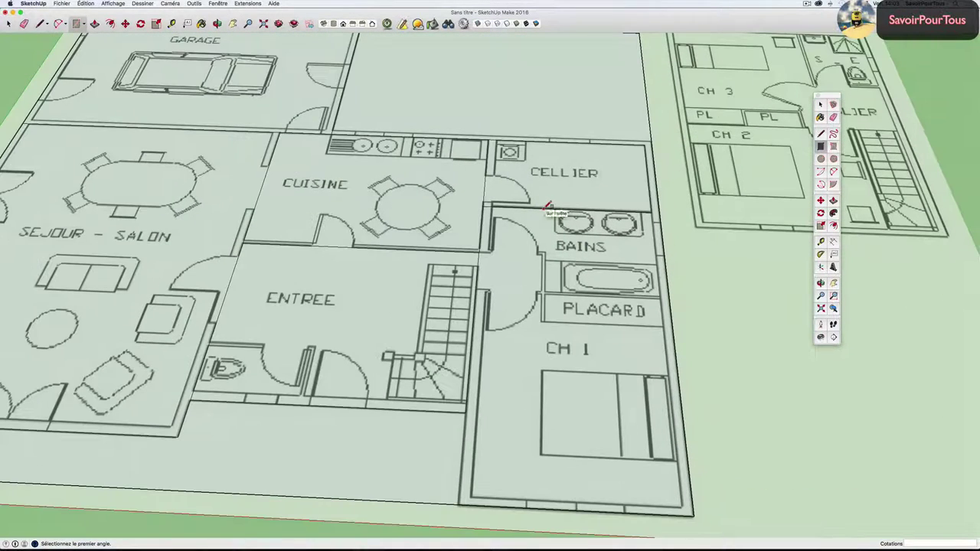
pyautogui.click(487, 205)
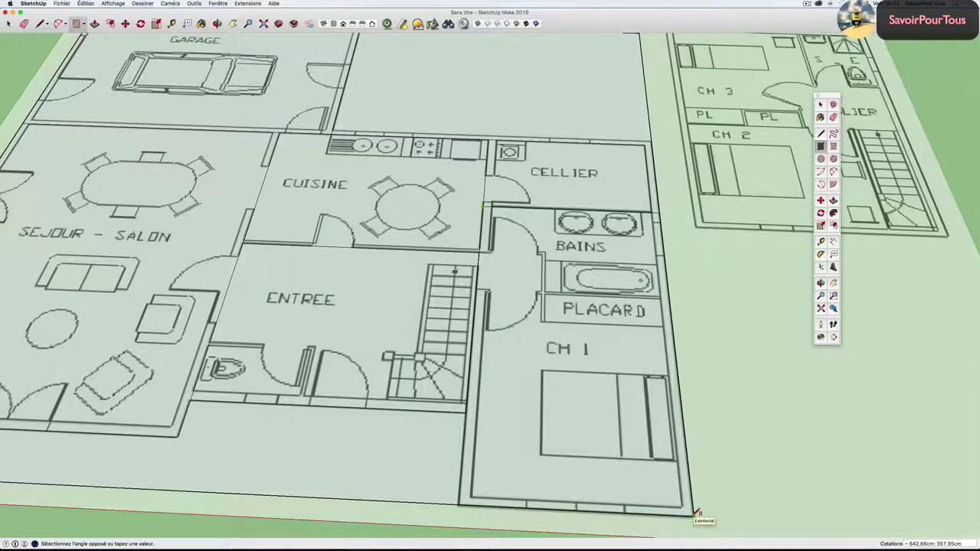
pyautogui.click(695, 512)
pyautogui.moveTo(553, 276)
pyautogui.mouseDown(button='middle')
pyautogui.moveTo(610, 282)
pyautogui.moveTo(540, 313)
pyautogui.moveTo(545, 306)
pyautogui.mouseUp(button='middle')
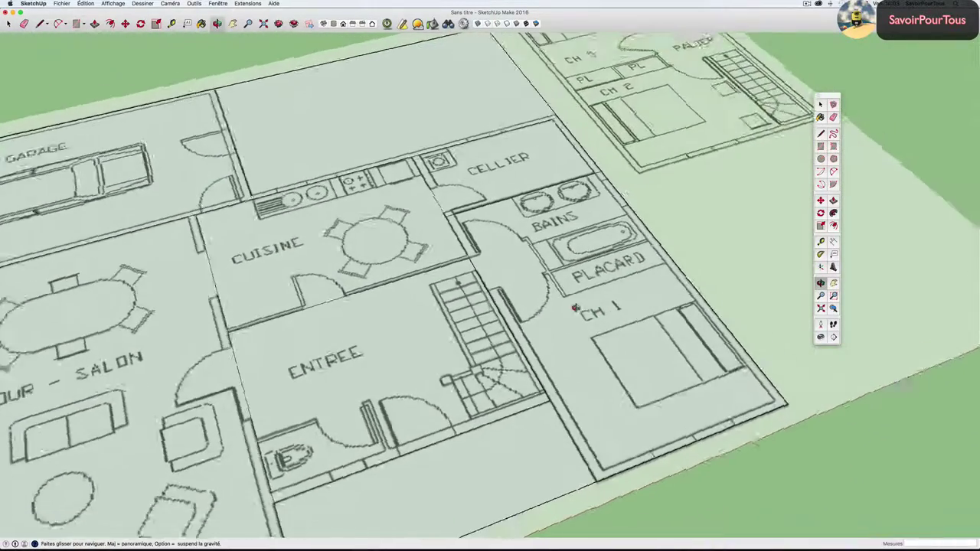
pyautogui.moveTo(645, 296); pyautogui.dragTo(620, 298, button='middle')
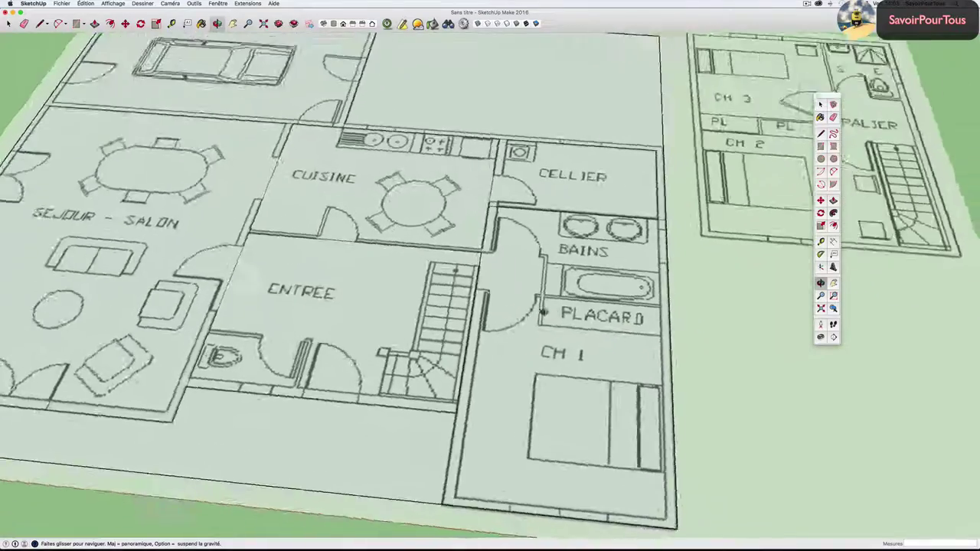
pyautogui.scroll(-4, 620, 297)
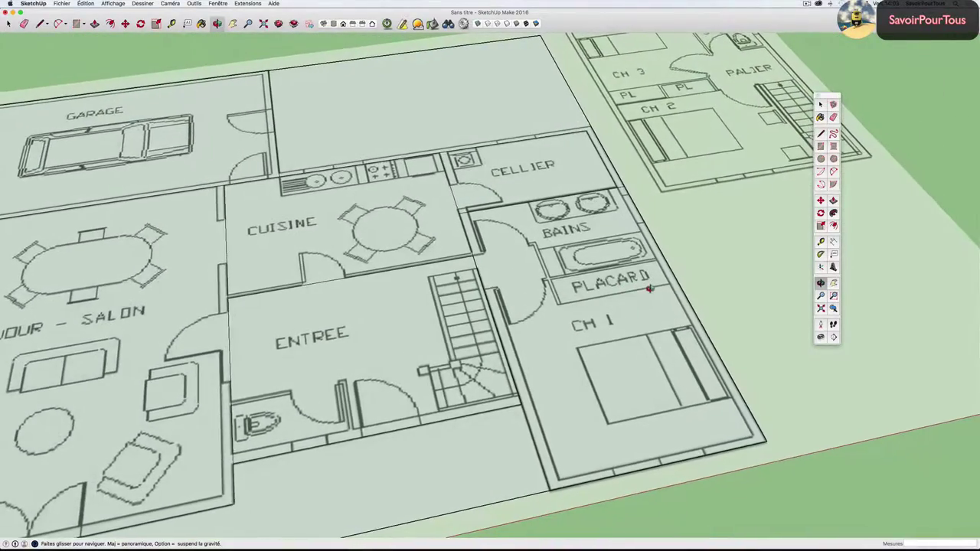
pyautogui.moveTo(620, 298)
pyautogui.mouseDown(button='middle')
pyautogui.moveTo(626, 286)
pyautogui.moveTo(566, 297)
pyautogui.mouseUp(button='middle')
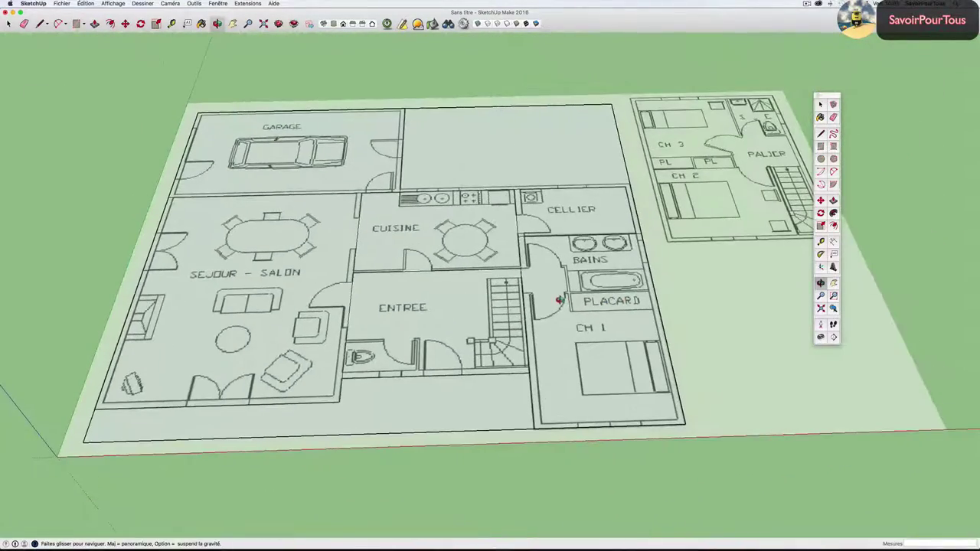
pyautogui.moveTo(365, 280)
pyautogui.mouseDown(button='middle')
pyautogui.moveTo(404, 288)
pyautogui.moveTo(451, 317)
pyautogui.mouseUp(button='middle')
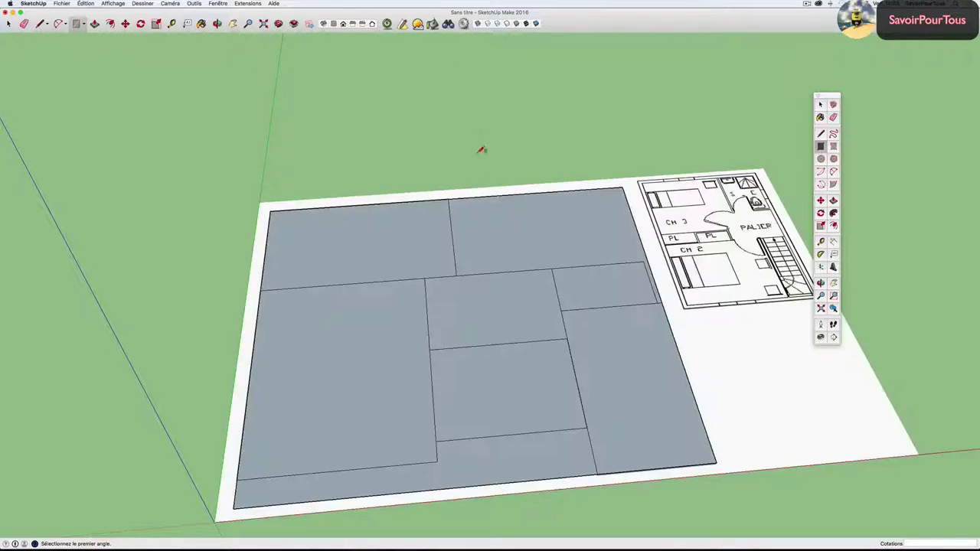
pyautogui.moveTo(481, 150)
pyautogui.mouseDown(button='middle')
pyautogui.moveTo(527, 225)
pyautogui.moveTo(554, 221)
pyautogui.mouseUp(button='middle')
# Zoom in on the doubled edge between the grey traced room faces to inspect it.
pyautogui.scroll(3, 601, 346)
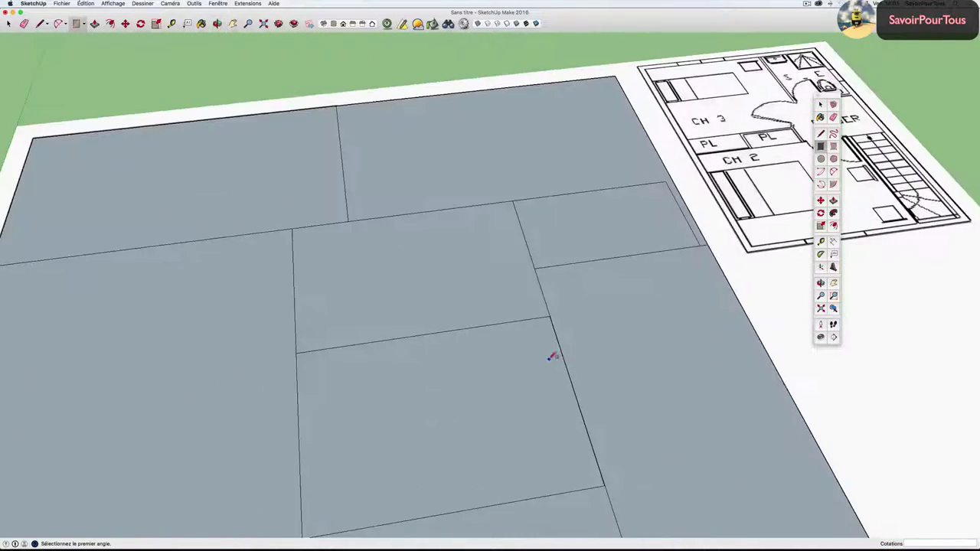
pyautogui.scroll(3, 551, 357)
pyautogui.scroll(3, 567, 336)
pyautogui.scroll(2, 568, 335)
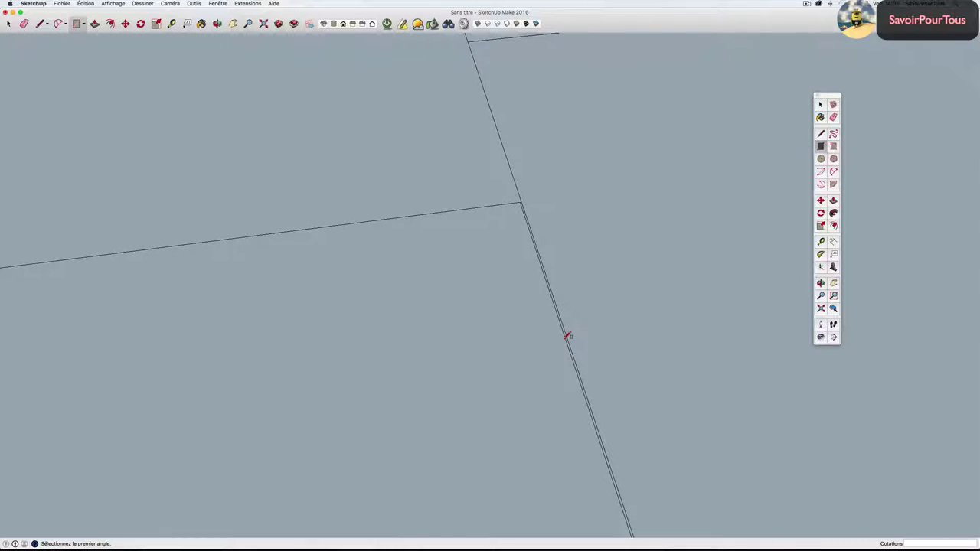
pyautogui.scroll(2, 567, 335)
pyautogui.scroll(-3, 567, 335)
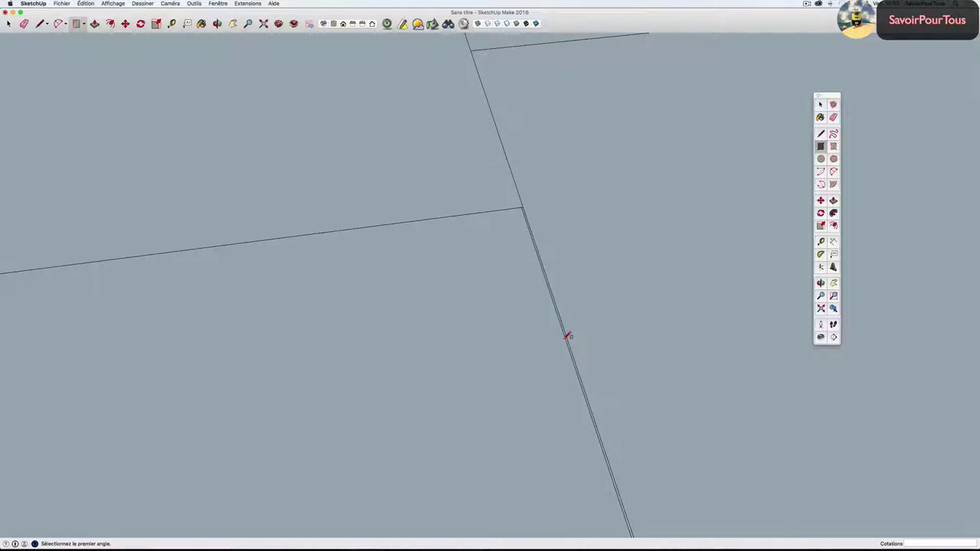
pyautogui.scroll(-2, 567, 336)
pyautogui.scroll(-3, 567, 335)
pyautogui.scroll(-3, 567, 336)
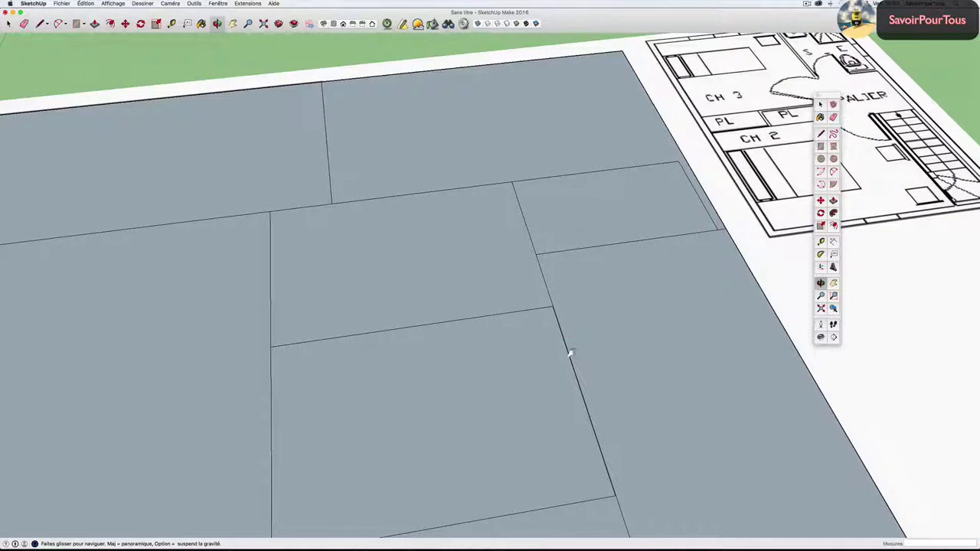
pyautogui.scroll(-2, 504, 237)
pyautogui.scroll(4, 508, 252)
pyautogui.scroll(-4, 507, 252)
pyautogui.scroll(2, 526, 328)
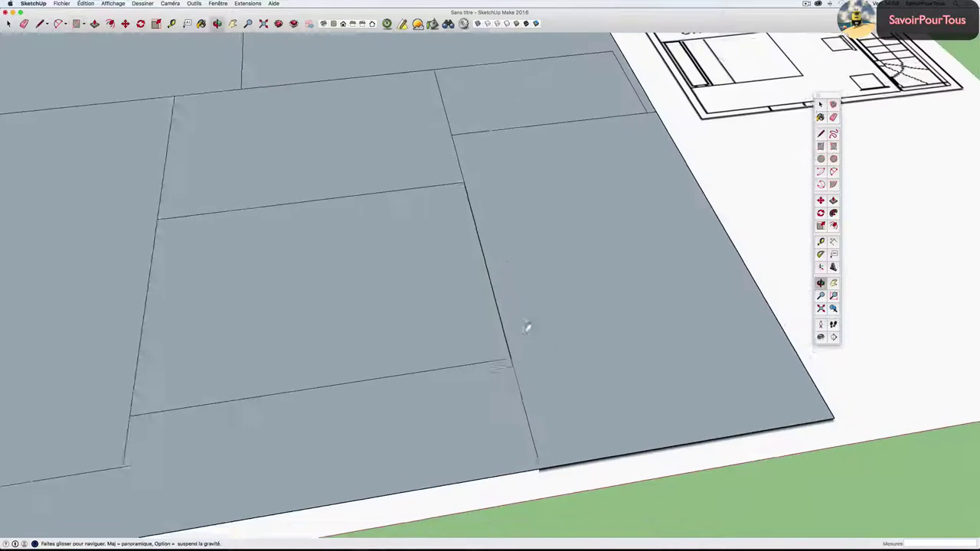
pyautogui.scroll(3, 527, 328)
pyautogui.scroll(3, 516, 365)
# Cycle through the Rectangle and Line tools, ending with the Move tool active.
pyautogui.press('r')
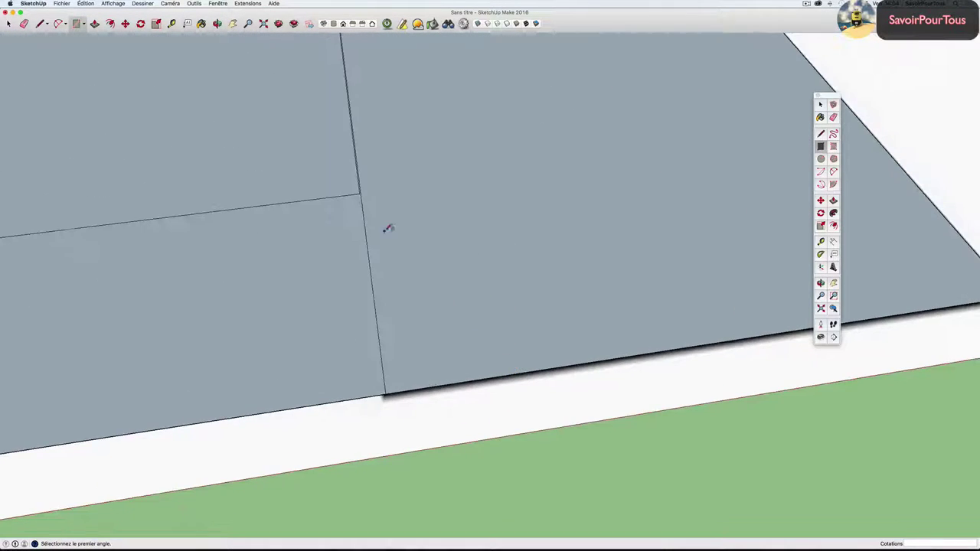
pyautogui.scroll(3, 537, 436)
pyautogui.scroll(2, 510, 401)
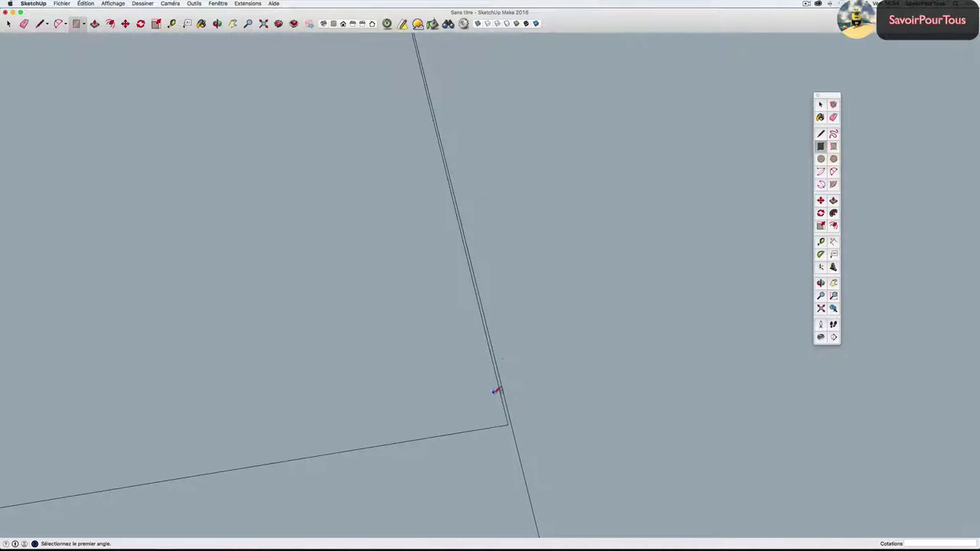
pyautogui.press('l')
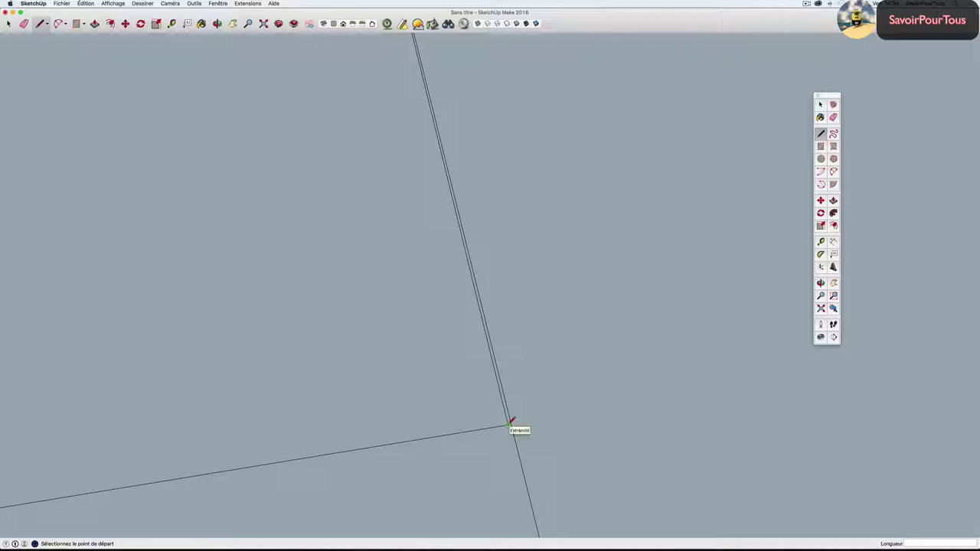
pyautogui.press('m')
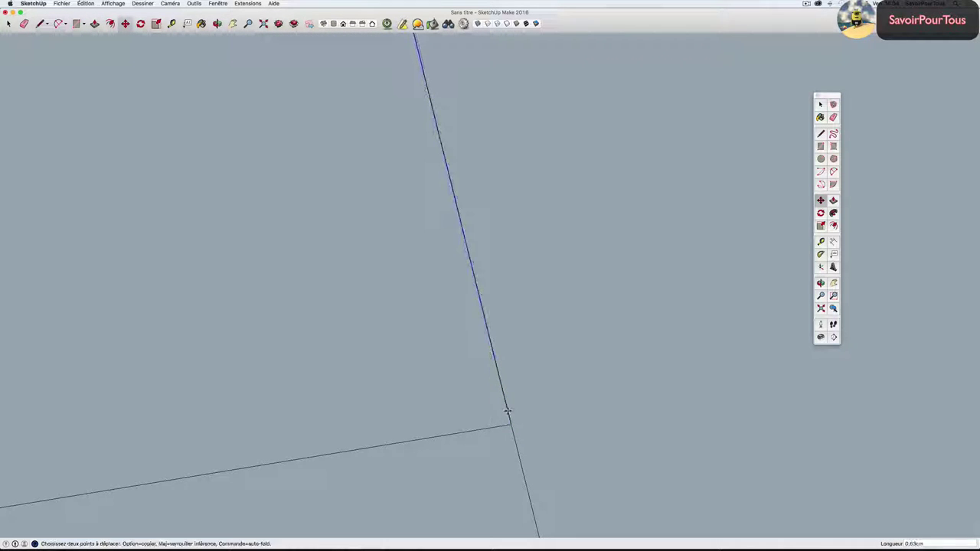
pyautogui.scroll(-1, 506, 414)
pyautogui.scroll(-1, 507, 412)
pyautogui.scroll(-2, 507, 411)
pyautogui.scroll(-2, 507, 411)
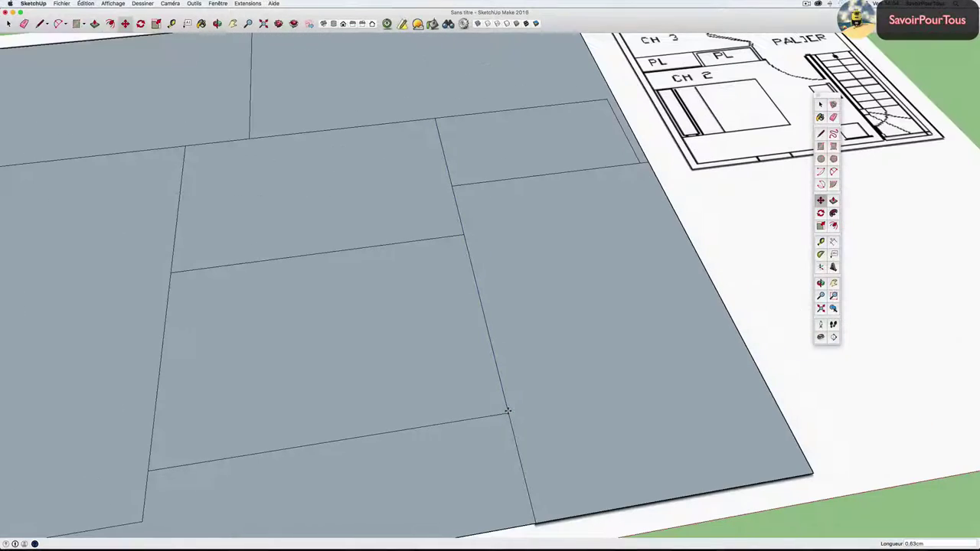
pyautogui.scroll(-2, 475, 322)
pyautogui.scroll(-1, 459, 288)
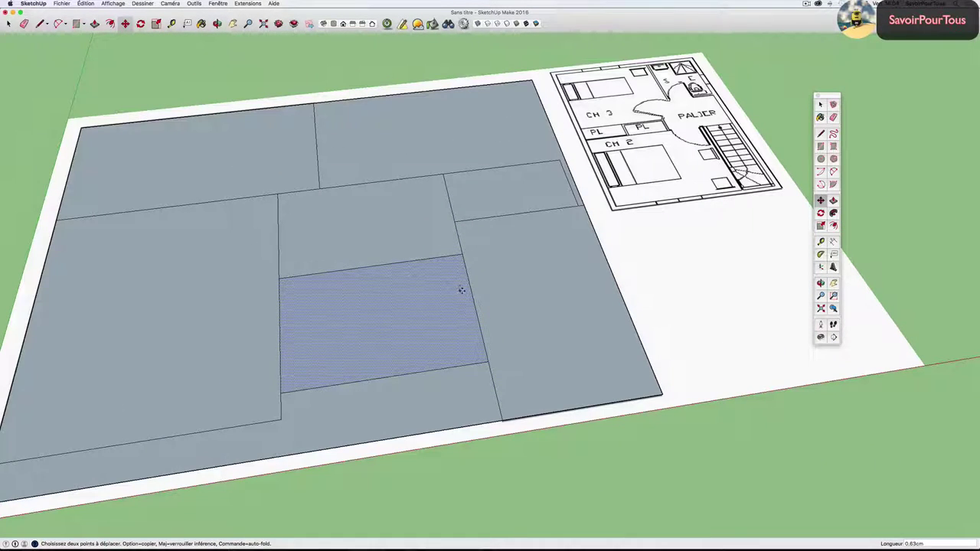
# Orbit and pan to a near top-down view of the traced slab.
pyautogui.moveTo(465, 295)
pyautogui.mouseDown(button='middle')
pyautogui.moveTo(442, 274)
pyautogui.moveTo(512, 273)
pyautogui.mouseUp(button='middle')
pyautogui.scroll(3, 574, 368)
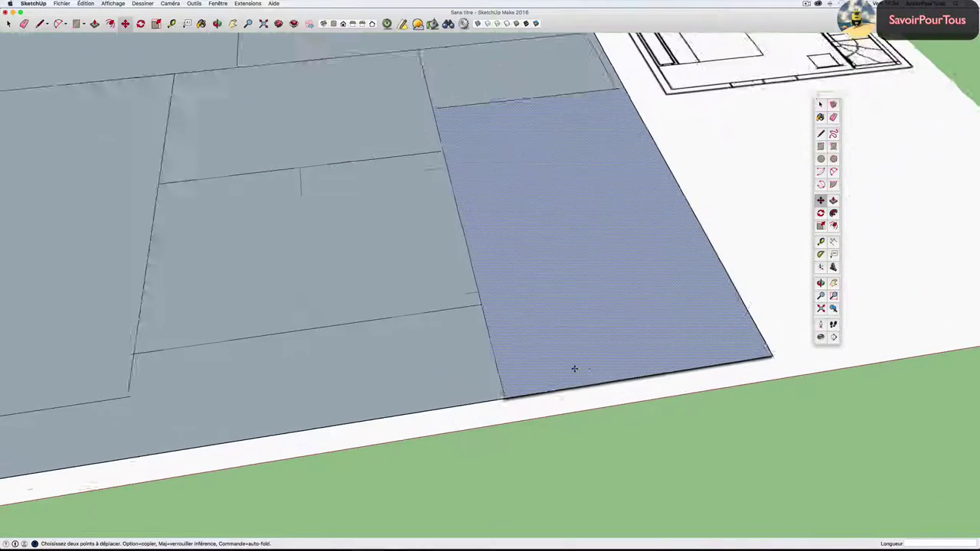
pyautogui.scroll(2, 574, 368)
pyautogui.press('space')
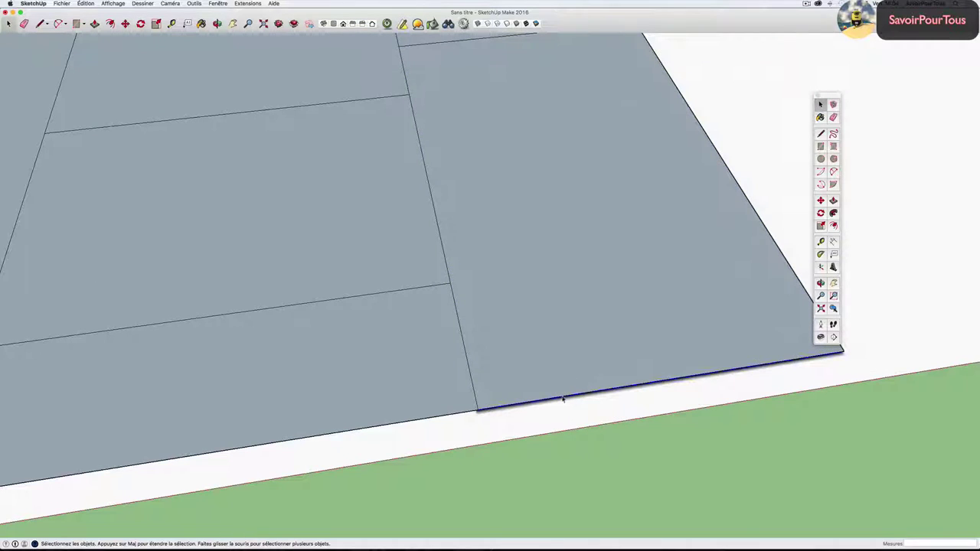
pyautogui.scroll(-2, 563, 399)
pyautogui.scroll(-2, 565, 397)
pyautogui.scroll(-1, 564, 397)
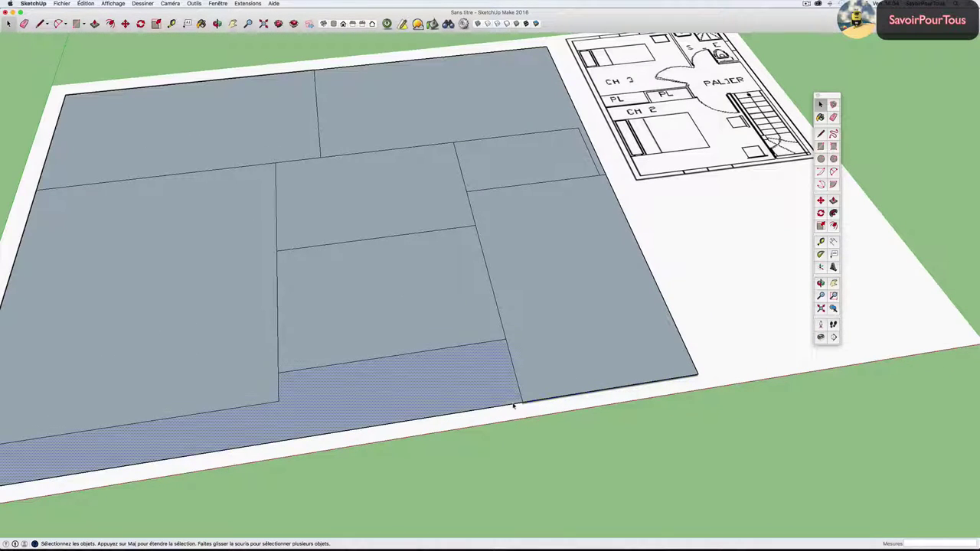
pyautogui.scroll(1, 514, 406)
pyautogui.scroll(2, 532, 404)
pyautogui.scroll(2, 532, 405)
pyautogui.scroll(1, 529, 398)
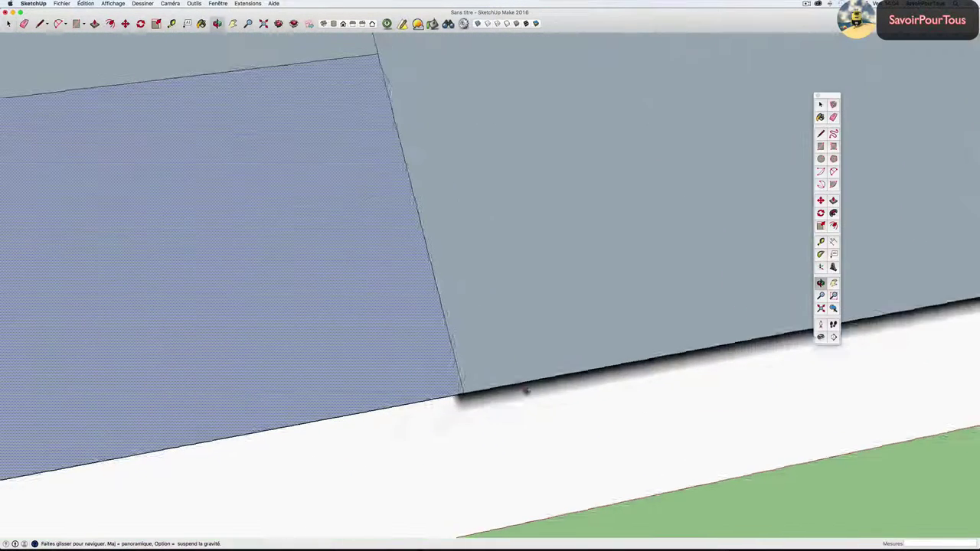
pyautogui.moveTo(526, 391)
pyautogui.mouseDown()
pyautogui.moveTo(650, 343)
pyautogui.moveTo(639, 309)
pyautogui.moveTo(516, 418)
pyautogui.mouseUp()
pyautogui.press('space')
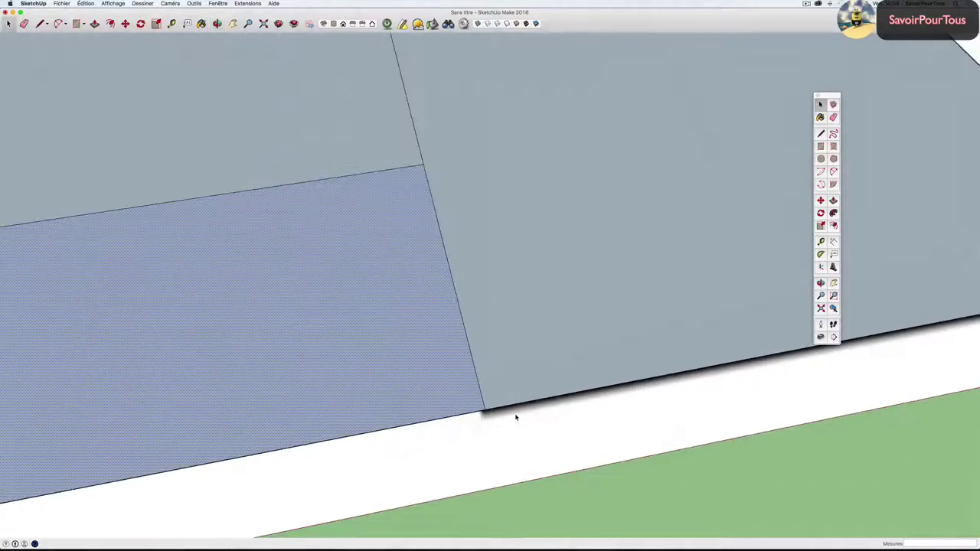
pyautogui.scroll(-1, 516, 418)
pyautogui.scroll(-2, 516, 416)
pyautogui.scroll(-2, 516, 416)
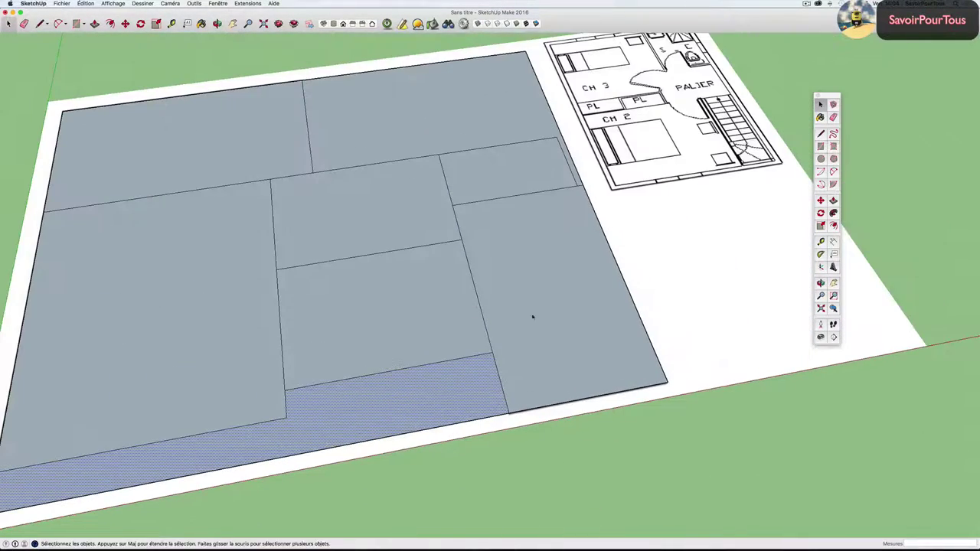
pyautogui.moveTo(533, 317)
pyautogui.mouseDown(button='middle')
pyautogui.moveTo(458, 337)
pyautogui.moveTo(521, 298)
pyautogui.moveTo(449, 324)
pyautogui.moveTo(480, 267)
pyautogui.mouseUp(button='middle')
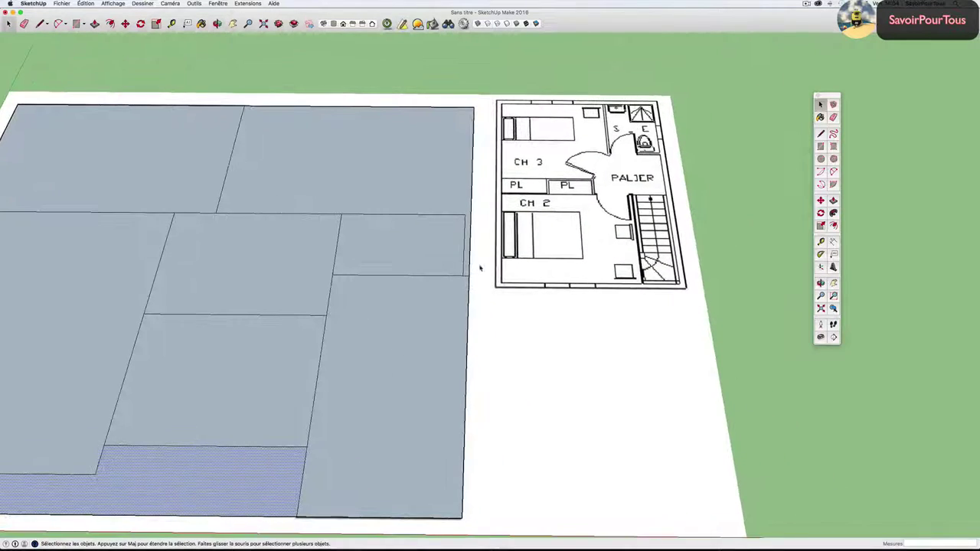
# Toggle texture display on and off to check the floor-plan drawing on the slab.
pyautogui.click(479, 23)
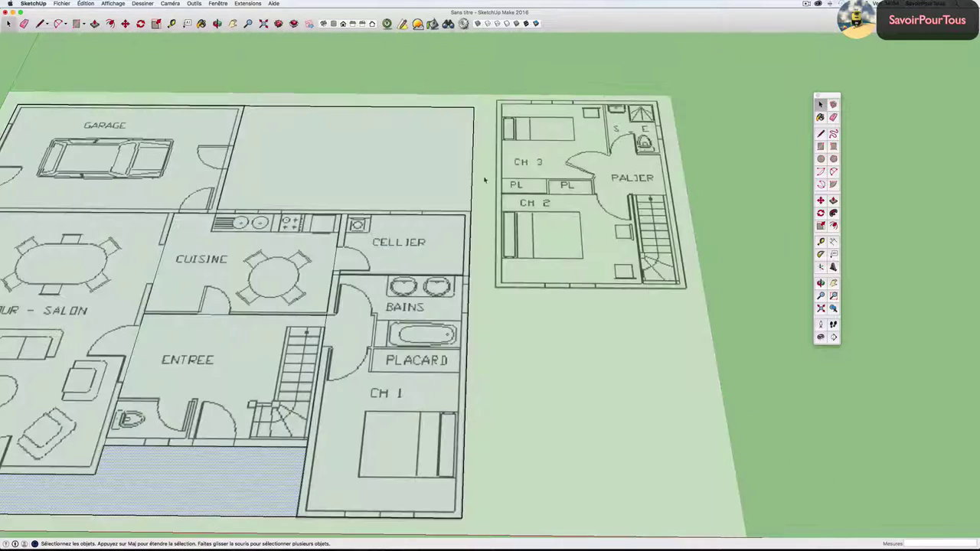
pyautogui.scroll(2, 464, 265)
pyautogui.scroll(2, 465, 266)
pyautogui.scroll(2, 467, 267)
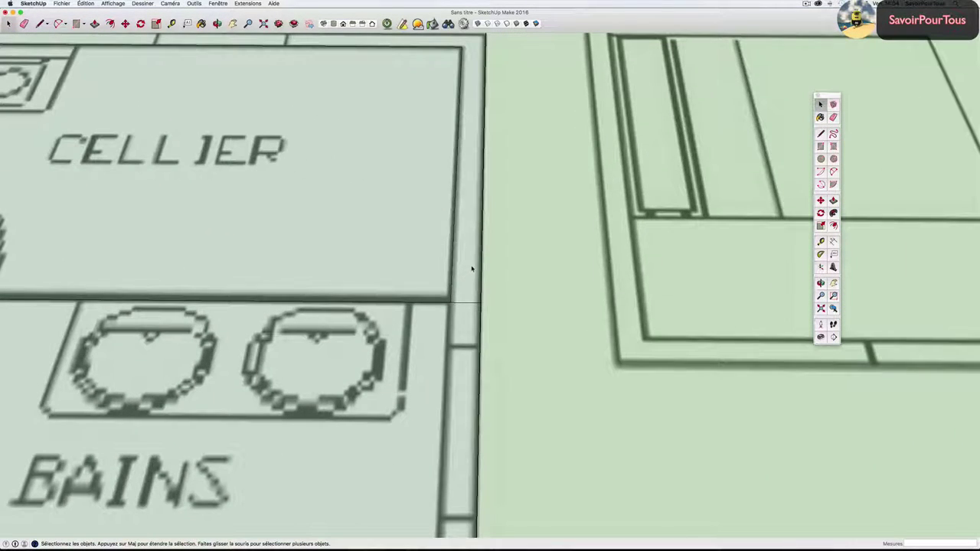
pyautogui.scroll(-2, 472, 269)
pyautogui.click(479, 24)
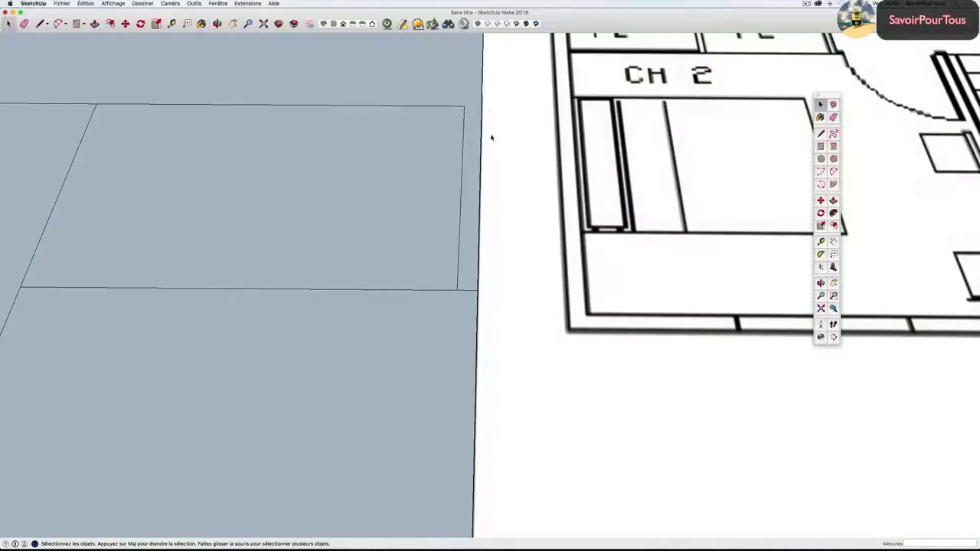
pyautogui.scroll(-2, 490, 193)
pyautogui.scroll(-2, 482, 191)
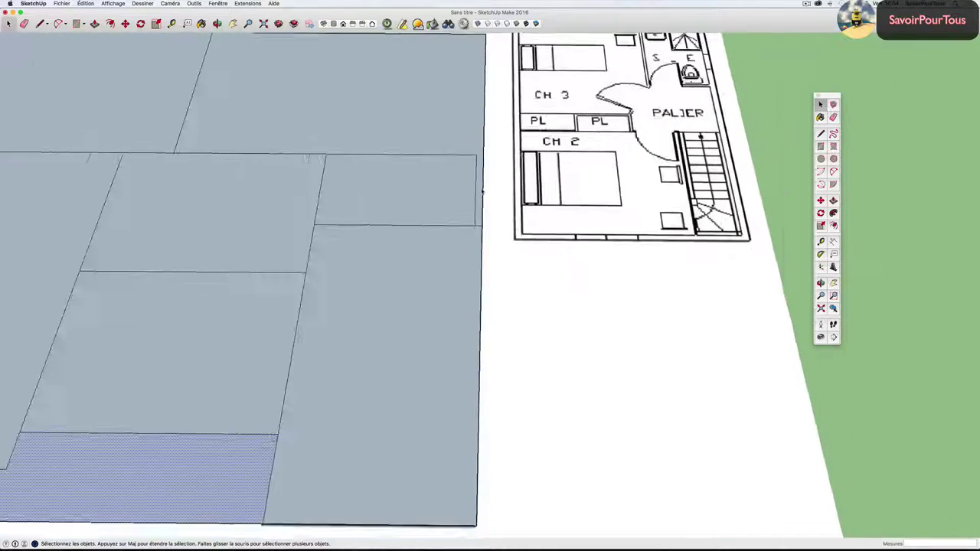
pyautogui.scroll(-1, 477, 160)
# Turn on X-ray face style so the plan shows through the grey faces, zooming toward the garage.
pyautogui.keyDown('shift'); pyautogui.moveTo(477, 177); pyautogui.dragTo(580, 208, button='middle'); pyautogui.keyUp('shift')
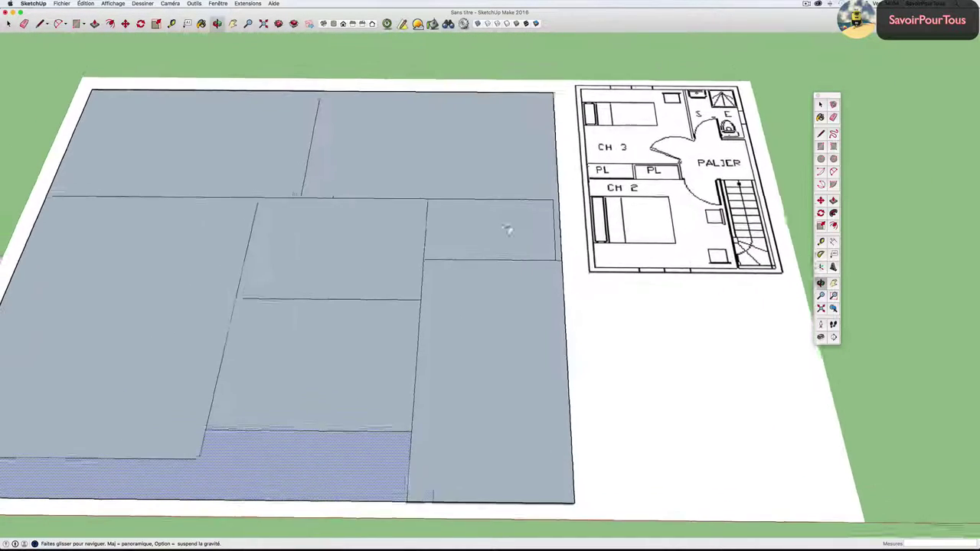
pyautogui.moveTo(358, 207); pyautogui.dragTo(437, 245, button='middle')
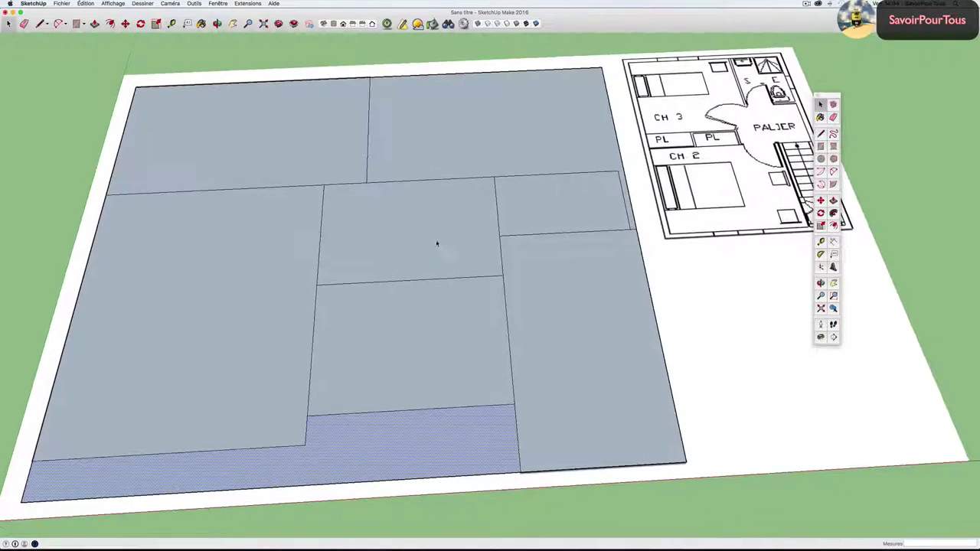
pyautogui.click(478, 23)
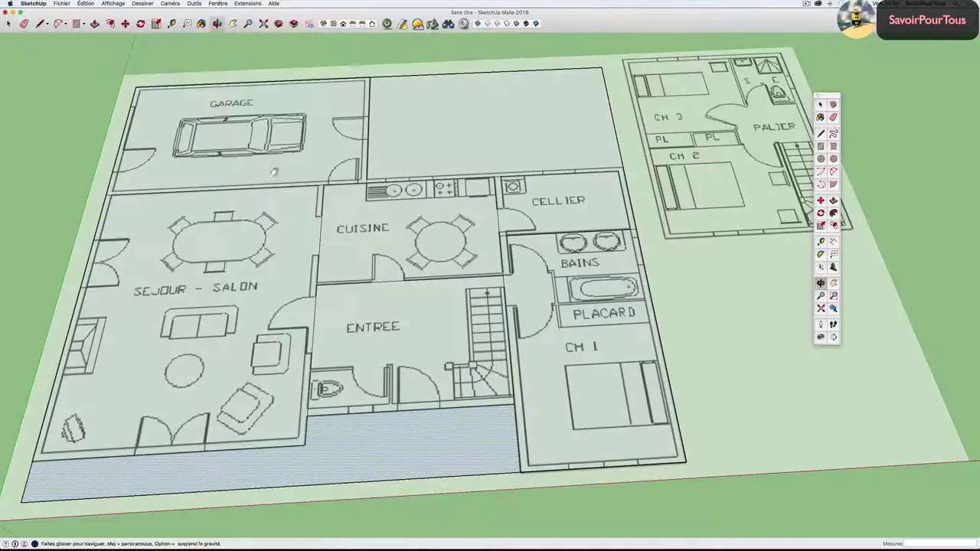
pyautogui.scroll(2, 310, 240)
pyautogui.scroll(2, 310, 240)
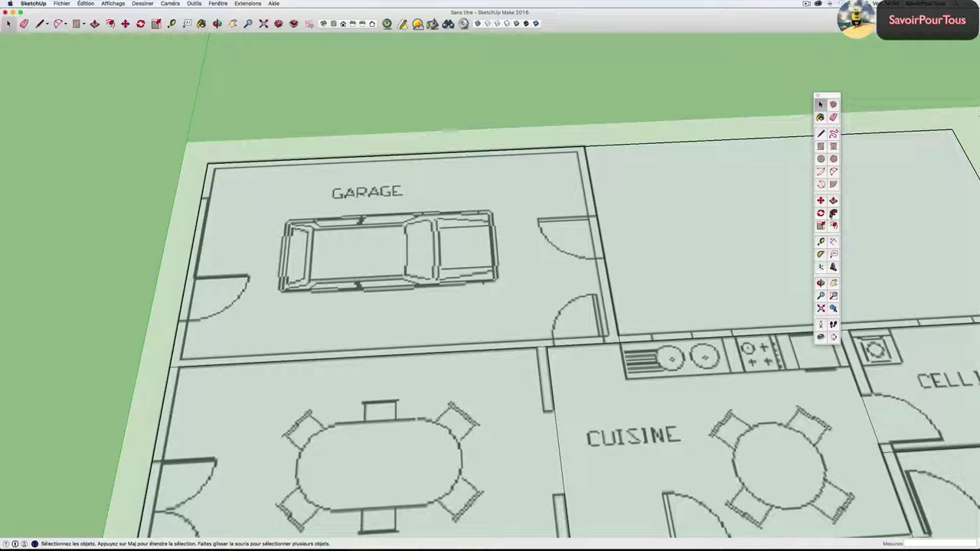
# Offset the GARAGE face inward about 13 cm to outline its wall thickness.
pyautogui.press('f')
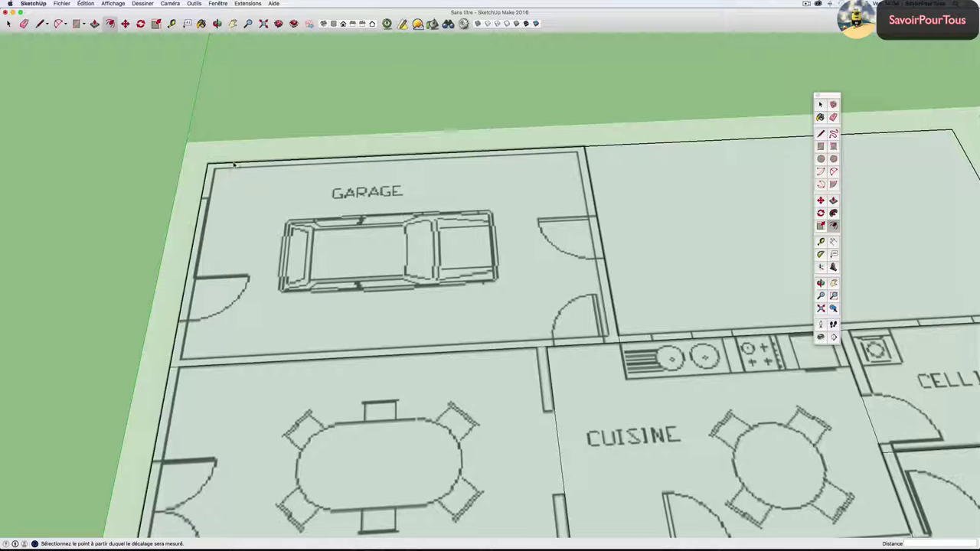
pyautogui.press('space')
pyautogui.click(236, 172)
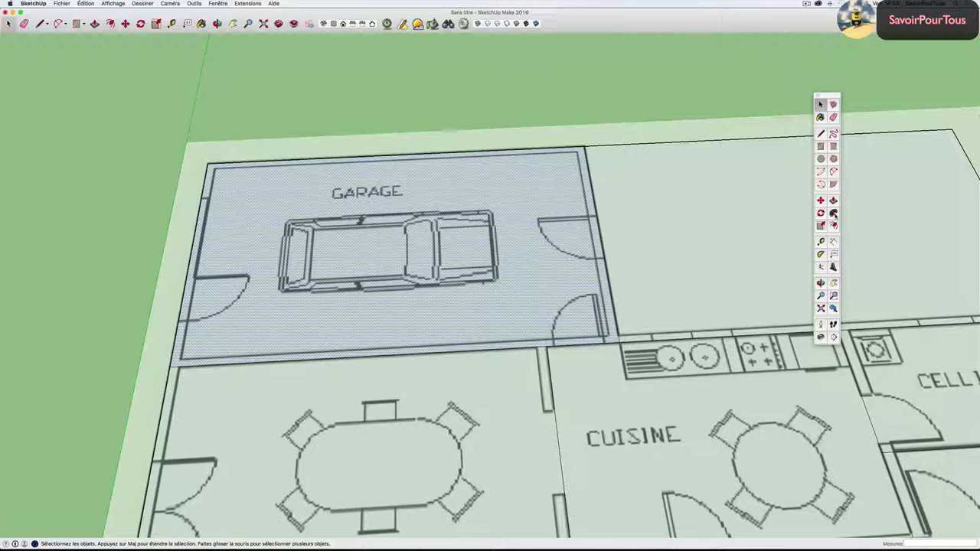
pyautogui.press('f')
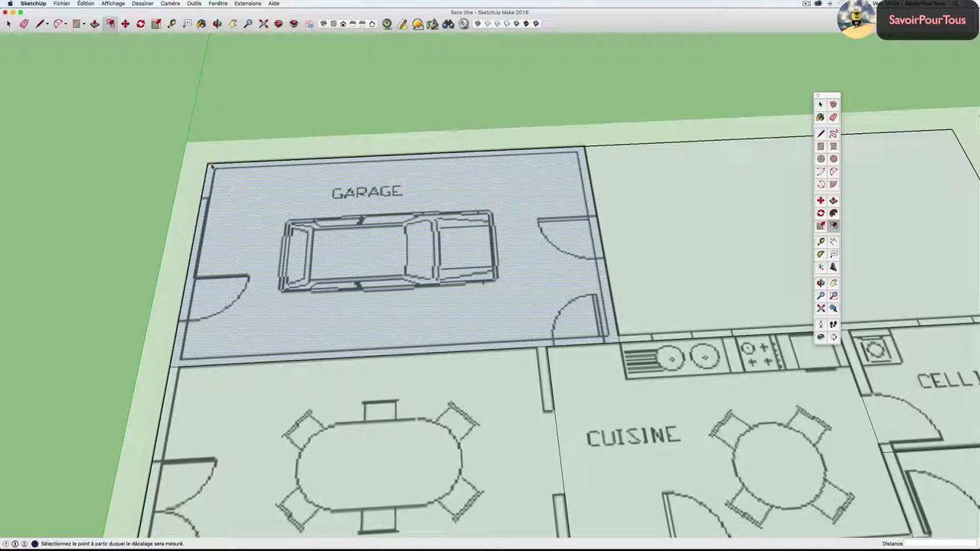
pyautogui.click(215, 169)
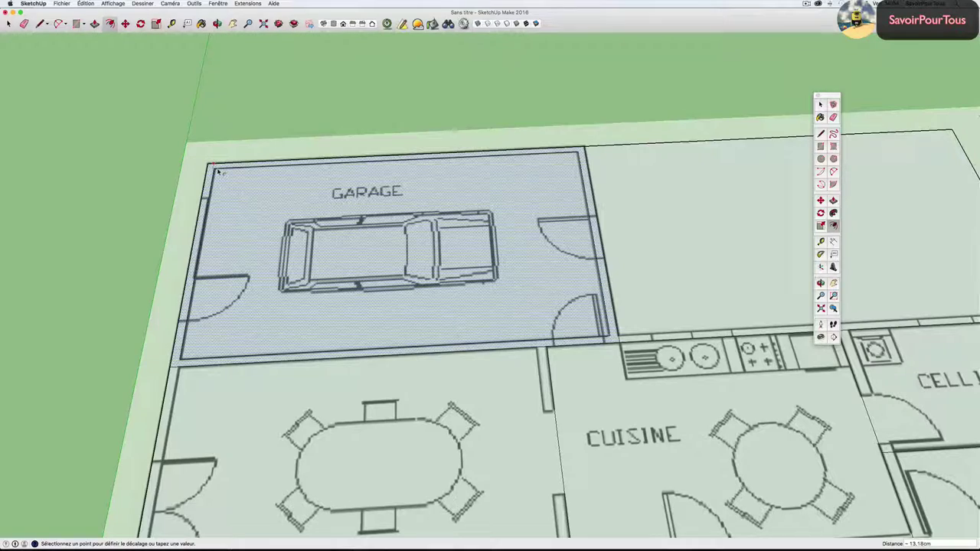
pyautogui.press('Escape')
pyautogui.scroll(-3, 217, 172)
pyautogui.keyDown('shift'); pyautogui.moveTo(290, 319); pyautogui.dragTo(229, 143, button='middle'); pyautogui.keyUp('shift')
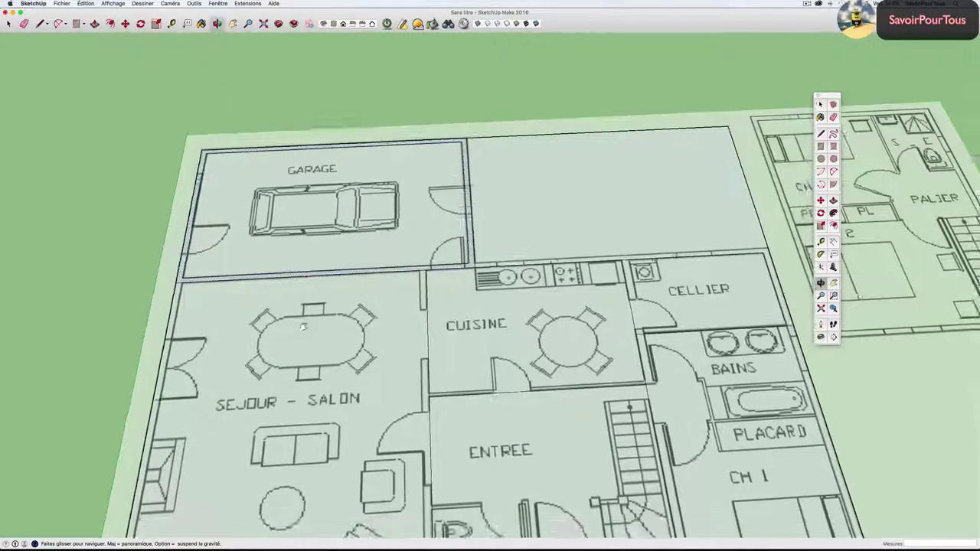
# Offset the SEJOUR - SALON face inward 15,66 cm as a wall-thickness band.
pyautogui.press('space')
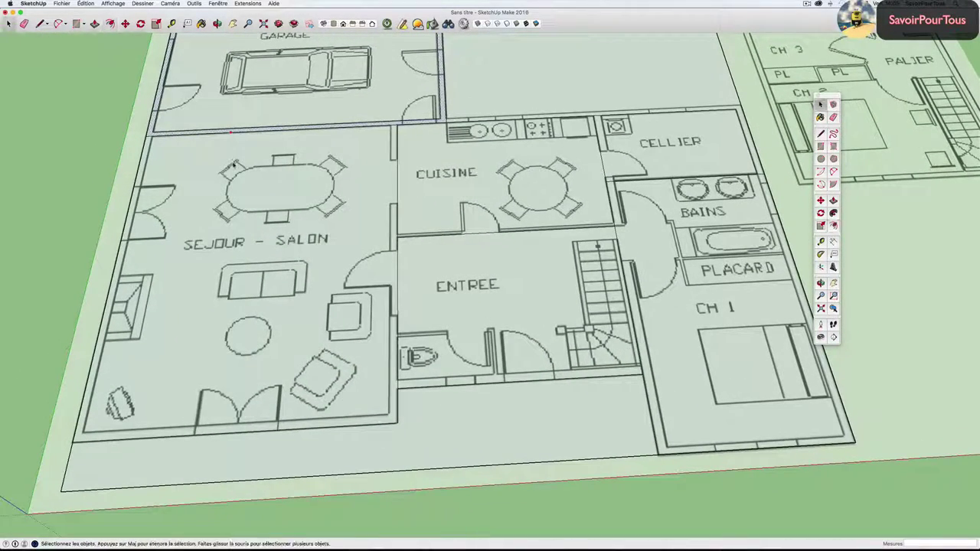
pyautogui.click(245, 174)
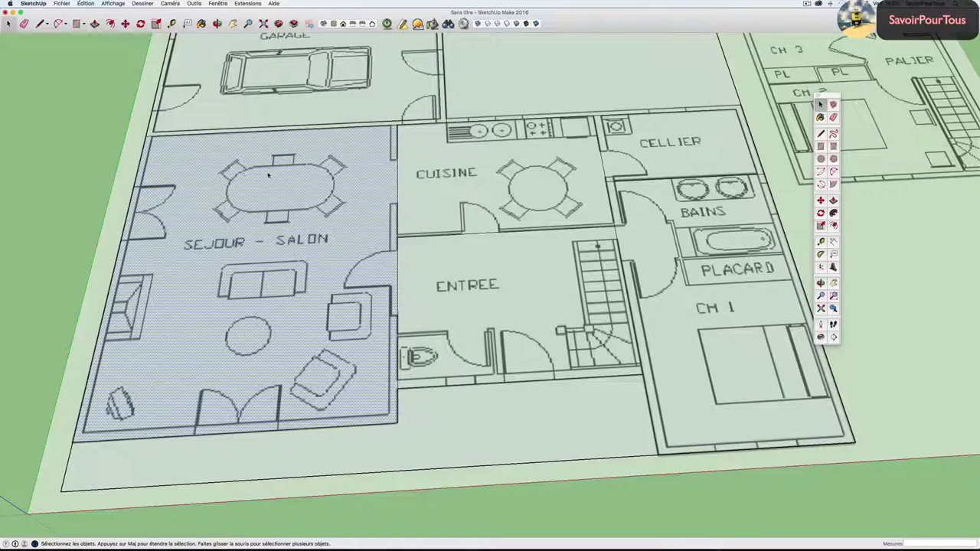
pyautogui.press('f')
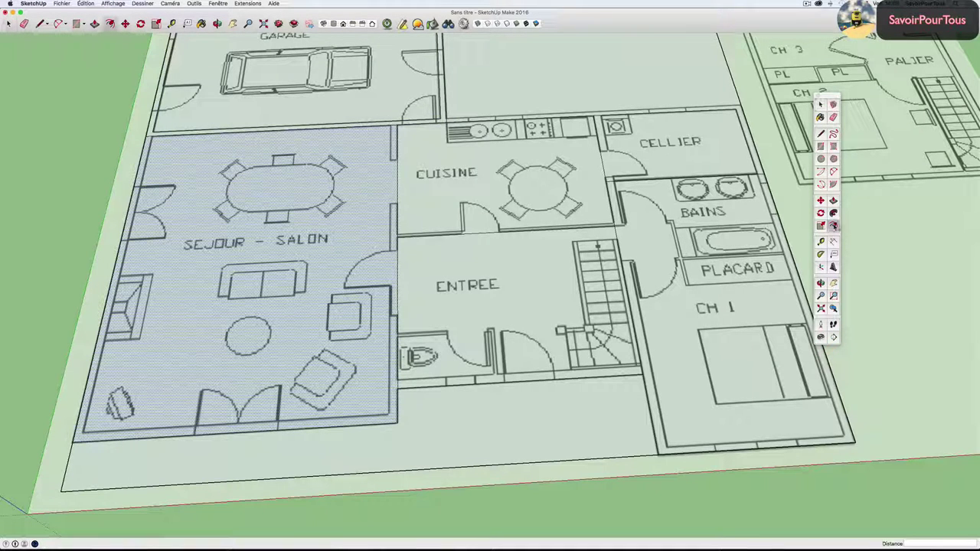
pyautogui.click(154, 139)
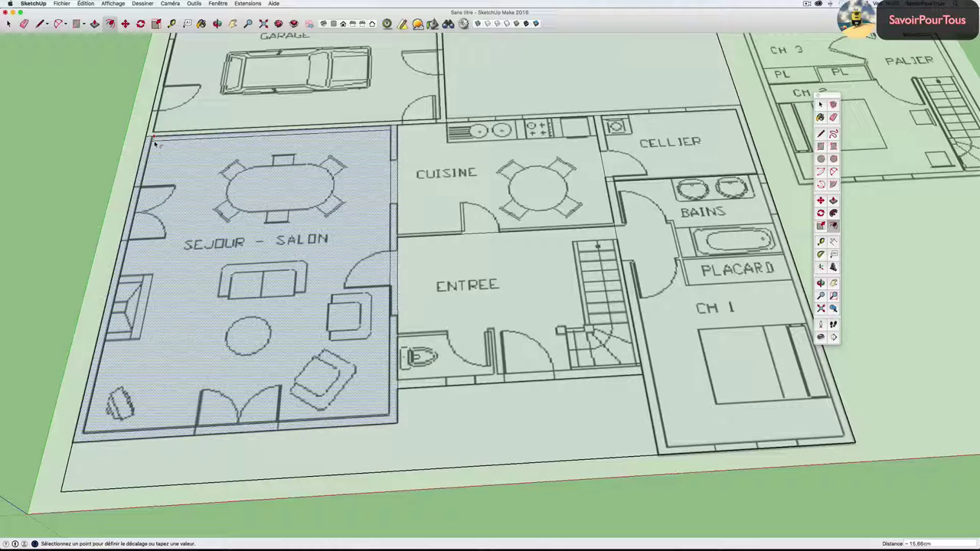
pyautogui.click(154, 142)
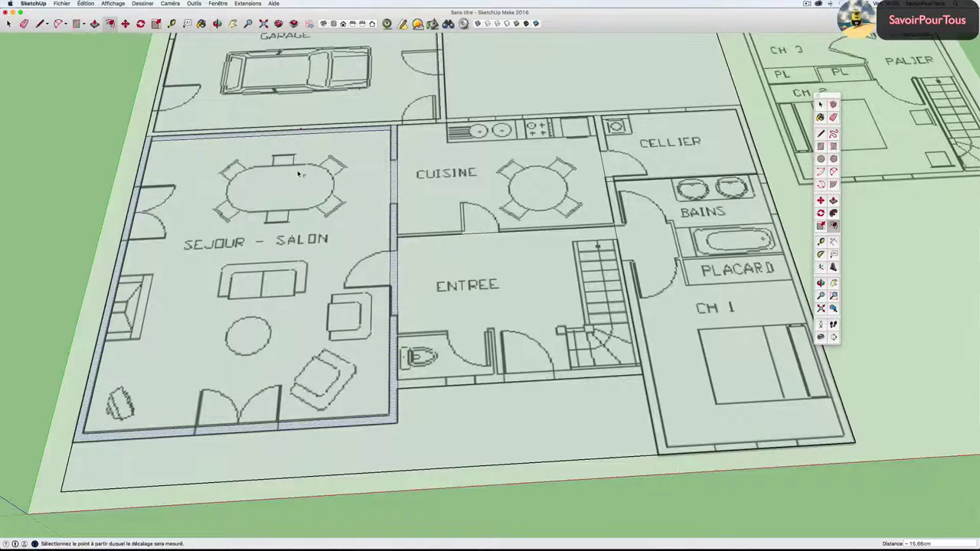
pyautogui.keyDown('shift'); pyautogui.moveTo(285, 170); pyautogui.dragTo(174, 187, button='middle'); pyautogui.keyUp('shift')
pyautogui.press('space')
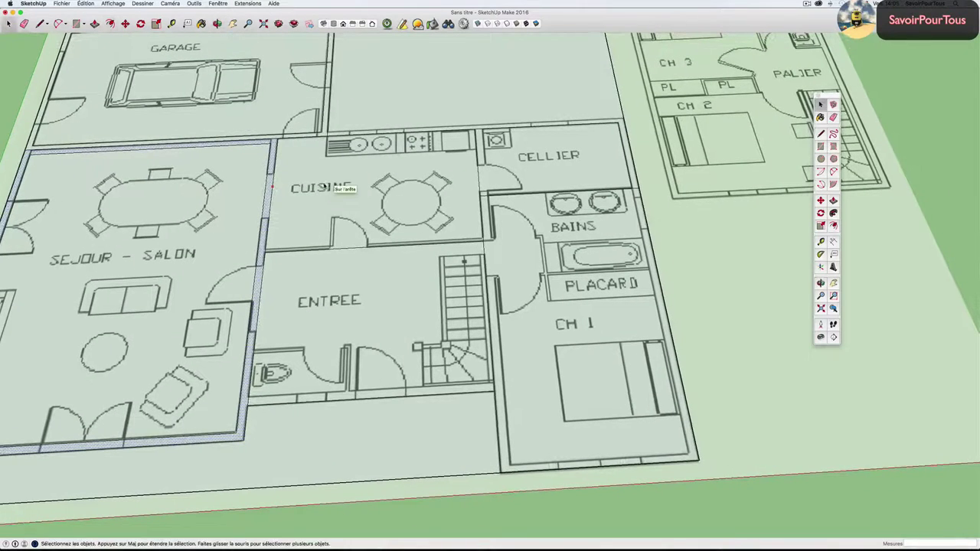
pyautogui.click(322, 189)
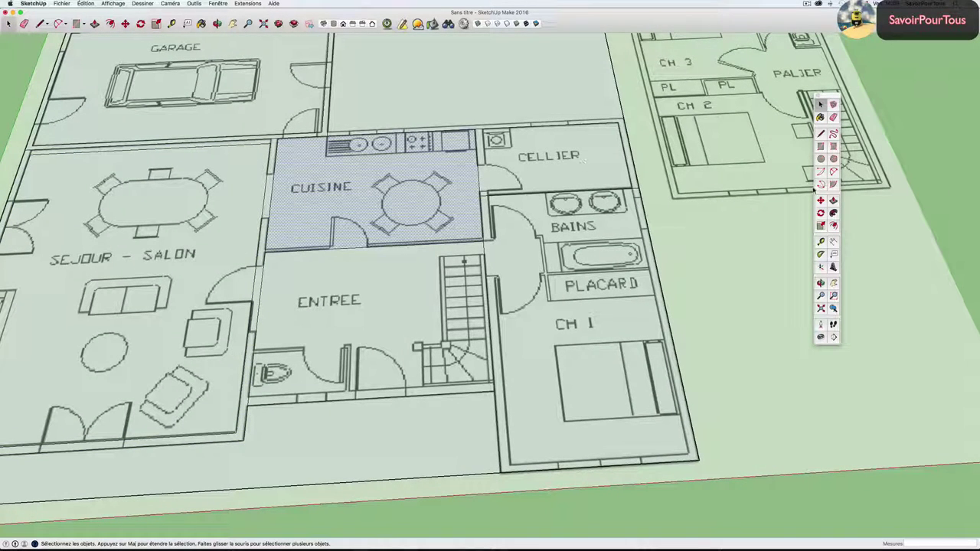
pyautogui.click(834, 225)
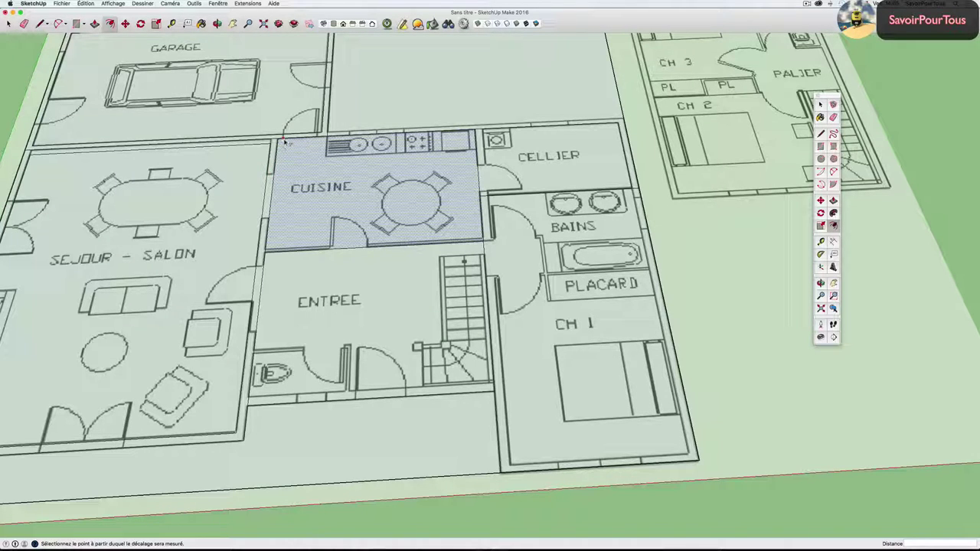
pyautogui.click(284, 141)
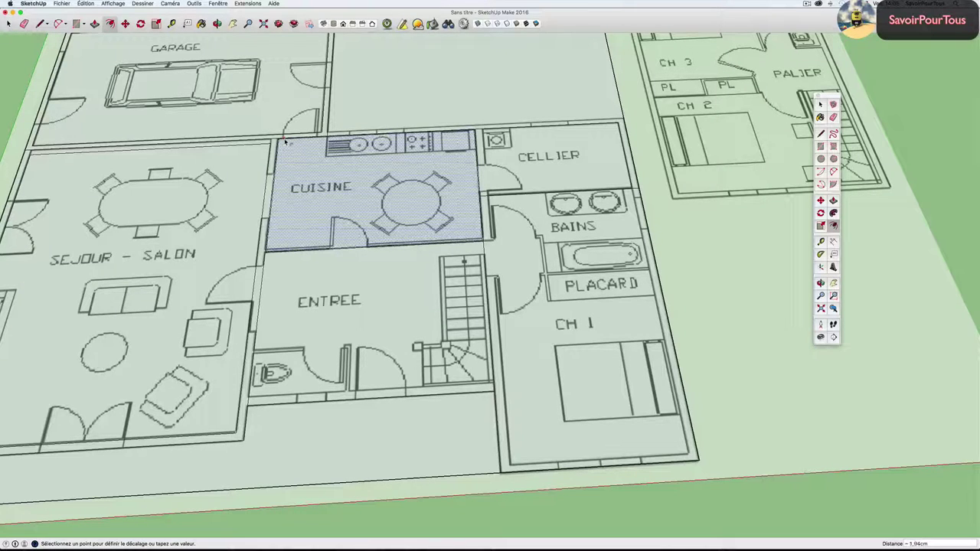
pyautogui.press('Escape')
pyautogui.scroll(-3, 291, 152)
pyautogui.press('w')
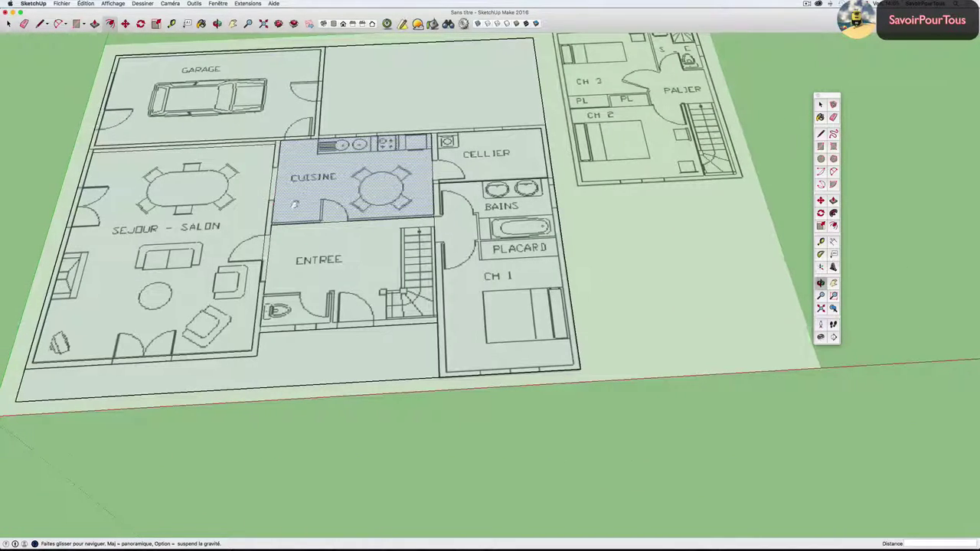
pyautogui.moveTo(301, 196)
pyautogui.mouseDown()
pyautogui.moveTo(270, 162)
pyautogui.moveTo(235, 312)
pyautogui.moveTo(235, 200)
pyautogui.moveTo(326, 226)
pyautogui.moveTo(198, 251)
pyautogui.moveTo(283, 226)
pyautogui.mouseUp()
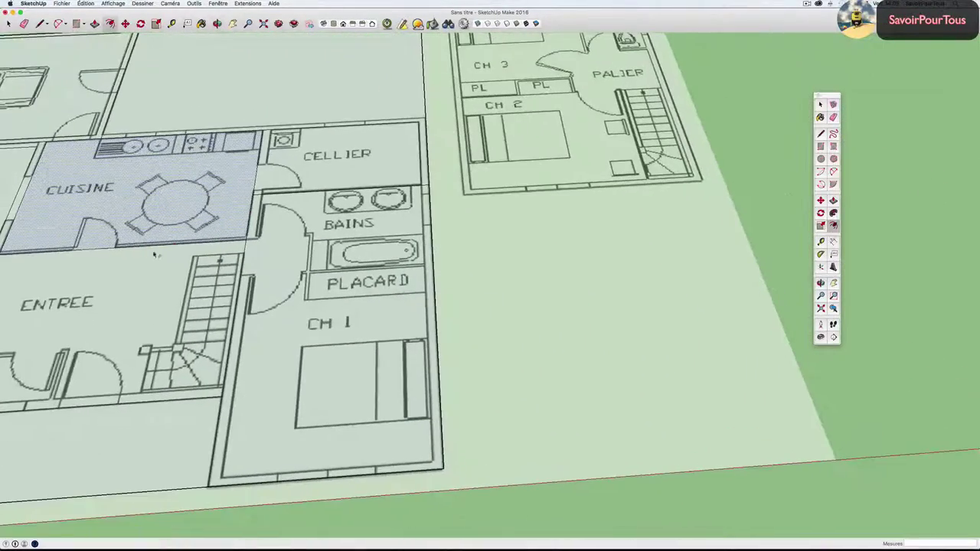
# Offset the BAINS–CH 1 wing face inward to outline its wall thickness.
pyautogui.press('space')
pyautogui.click(283, 222)
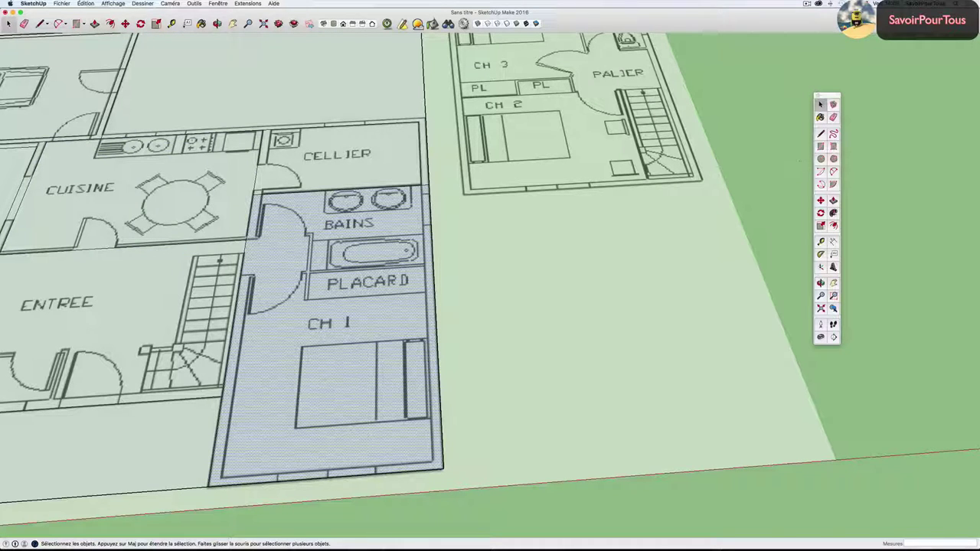
pyautogui.click(833, 226)
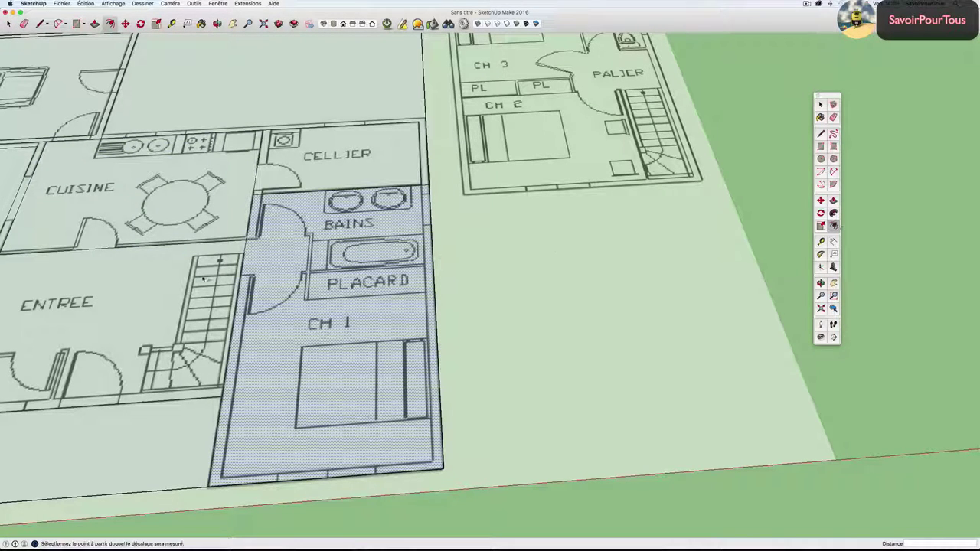
pyautogui.click(276, 198)
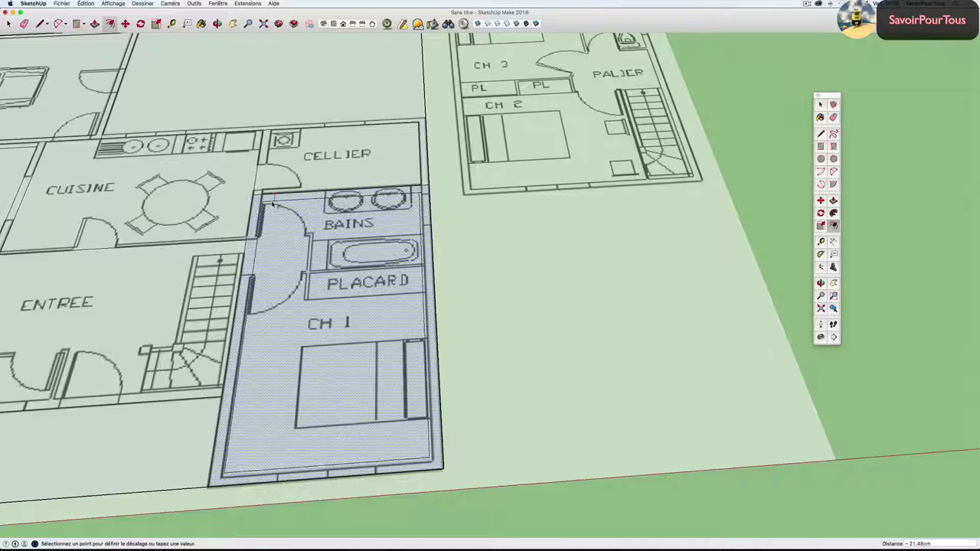
pyautogui.click(274, 202)
pyautogui.moveTo(273, 202); pyautogui.dragTo(309, 231, button='middle')
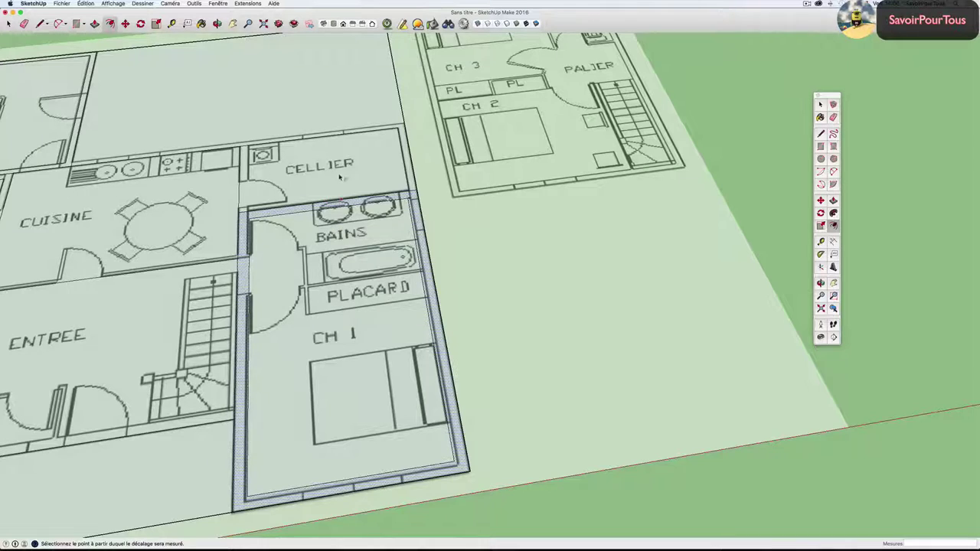
pyautogui.moveTo(331, 230); pyautogui.dragTo(299, 237, button='middle')
pyautogui.scroll(3, 297, 239)
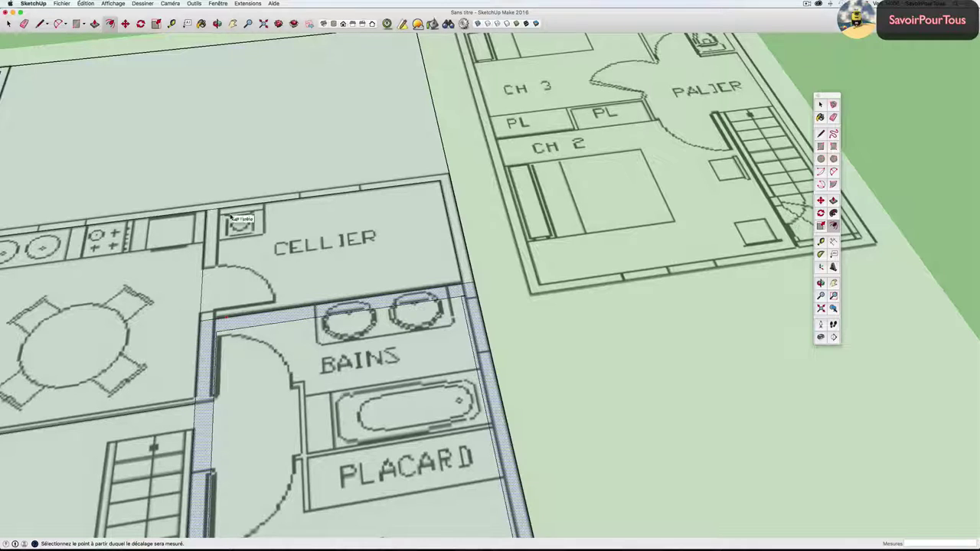
# Offset the CELLIER face inward to the wall's inner line.
pyautogui.press('space')
pyautogui.click(364, 220)
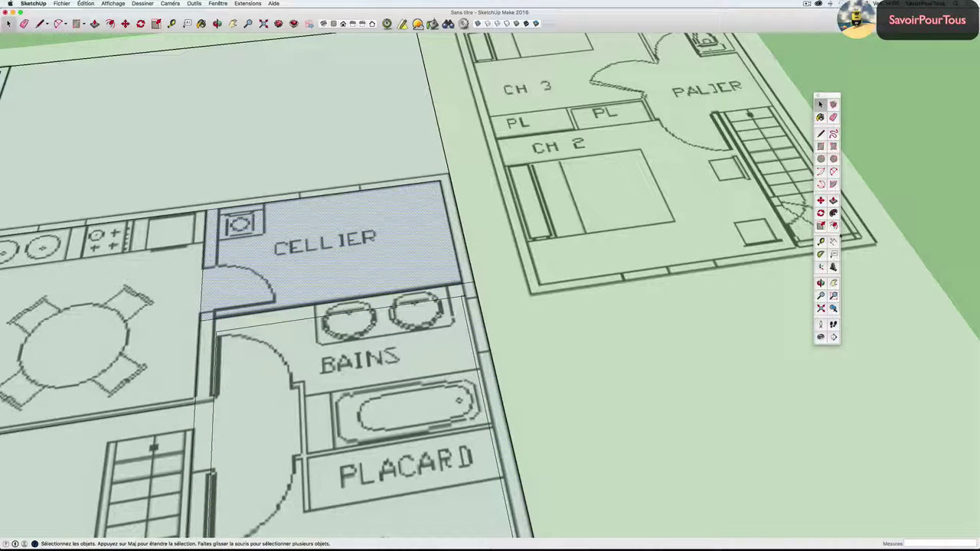
pyautogui.press('f')
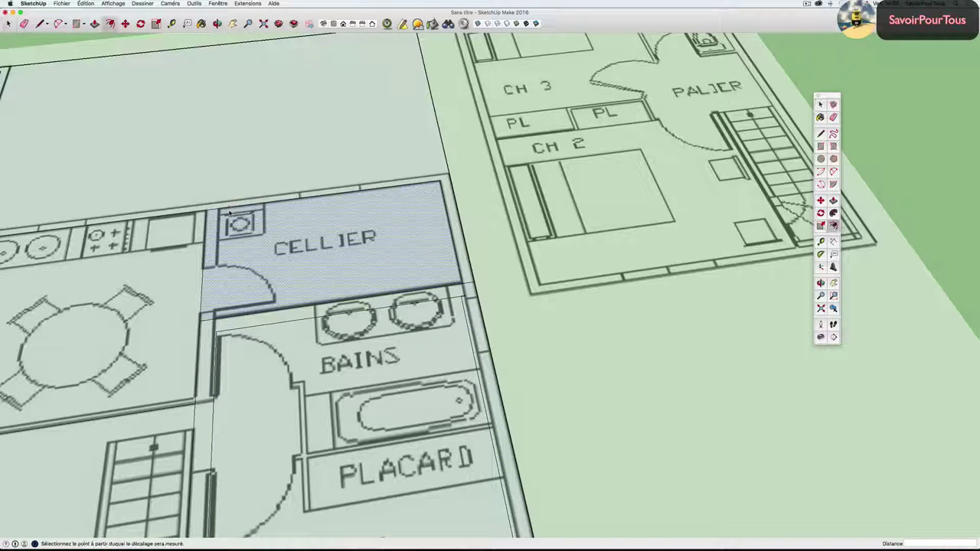
pyautogui.click(229, 213)
pyautogui.click(221, 300)
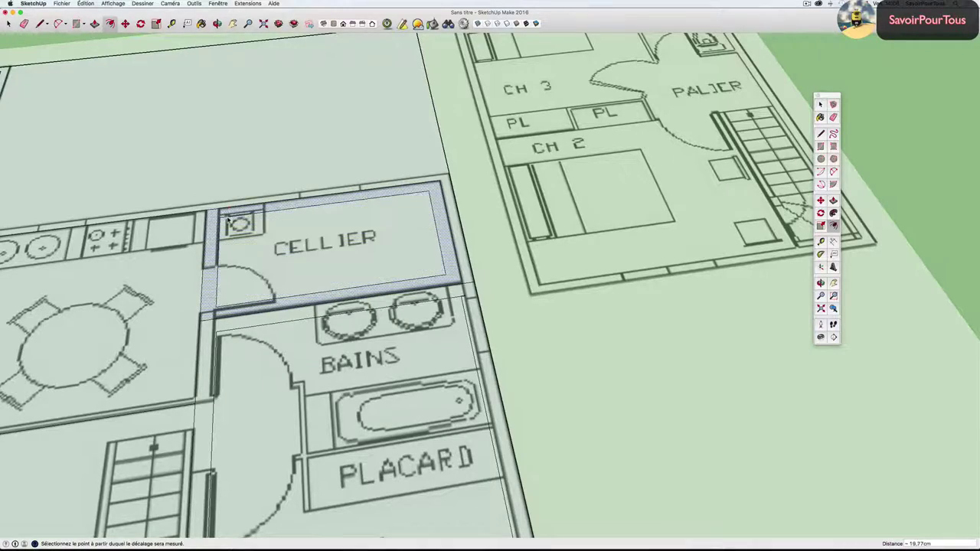
pyautogui.scroll(-5, 221, 300)
pyautogui.scroll(-3, 221, 301)
pyautogui.moveTo(221, 252); pyautogui.dragTo(216, 253, button='middle')
pyautogui.scroll(-2, 314, 224)
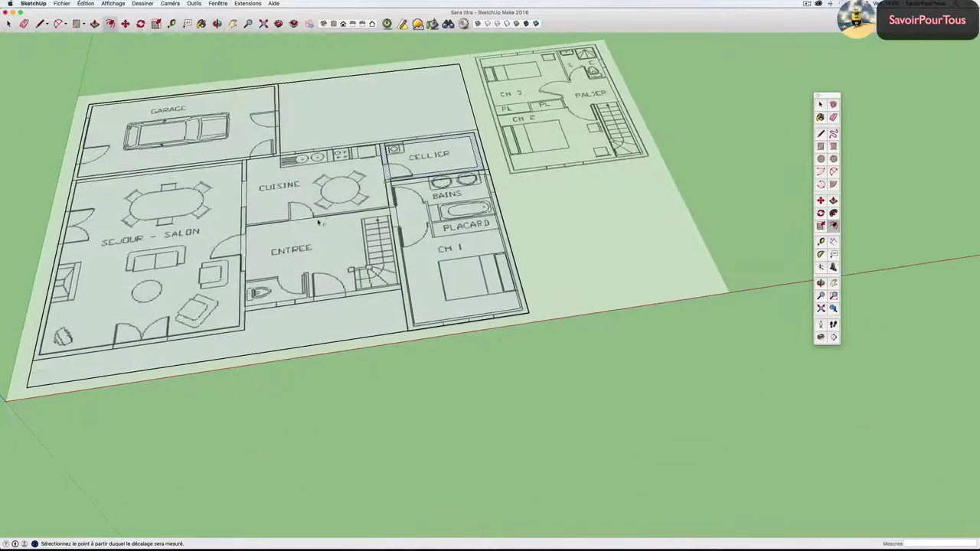
pyautogui.moveTo(314, 223)
pyautogui.mouseDown(button='middle')
pyautogui.moveTo(340, 222)
pyautogui.moveTo(350, 193)
pyautogui.mouseUp(button='middle')
pyautogui.scroll(2, 346, 220)
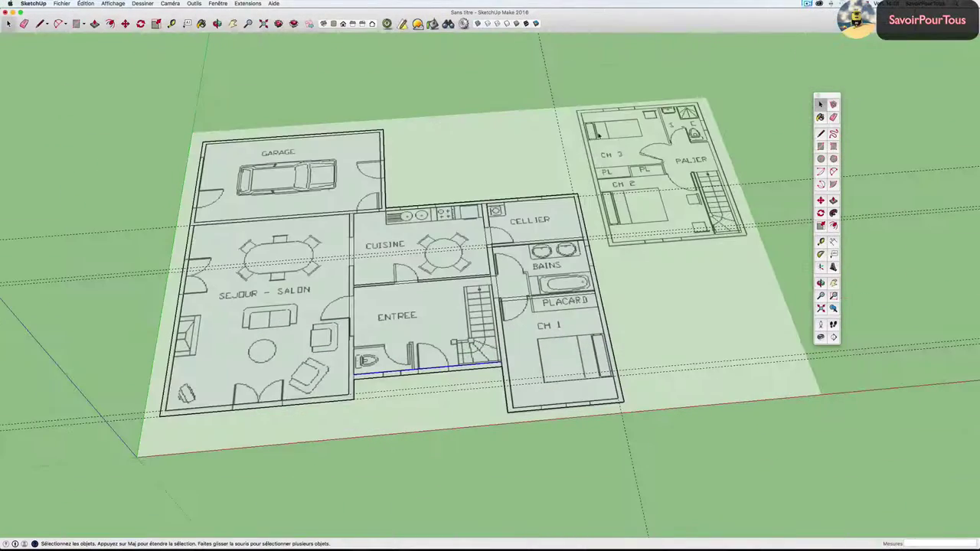
pyautogui.moveTo(526, 149)
pyautogui.mouseDown()
pyautogui.moveTo(483, 149)
pyautogui.moveTo(477, 140)
pyautogui.mouseUp()
pyautogui.press('space')
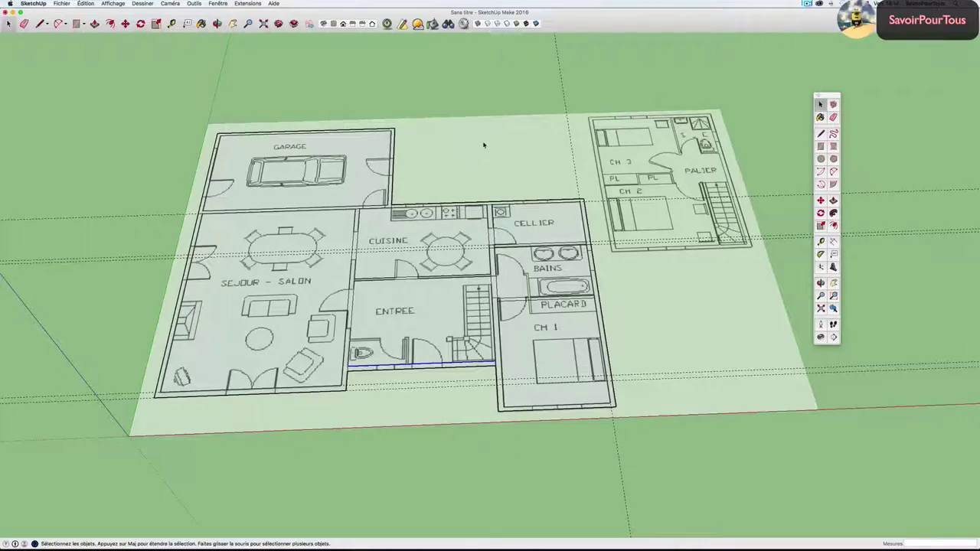
pyautogui.moveTo(479, 140); pyautogui.dragTo(396, 169, button='middle')
pyautogui.scroll(-3, 382, 173)
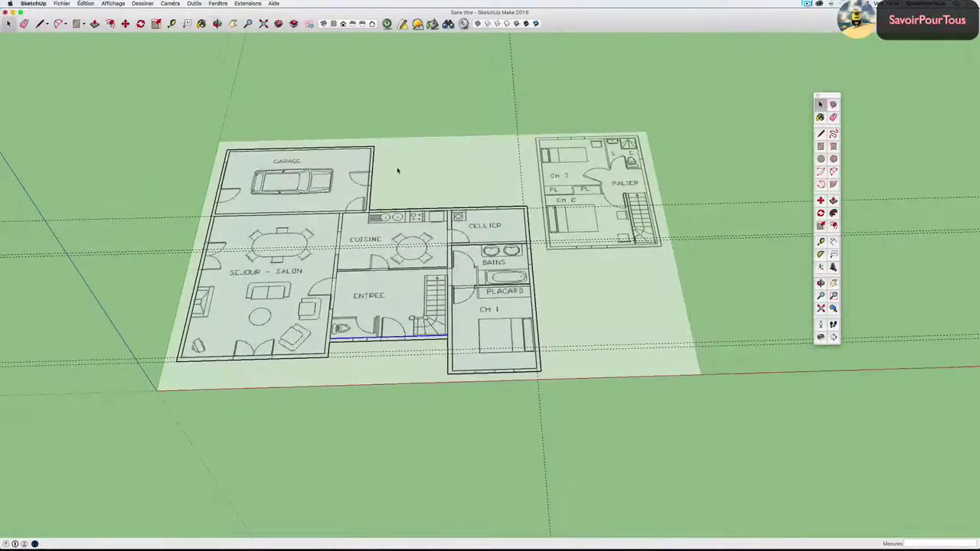
pyautogui.scroll(3, 392, 170)
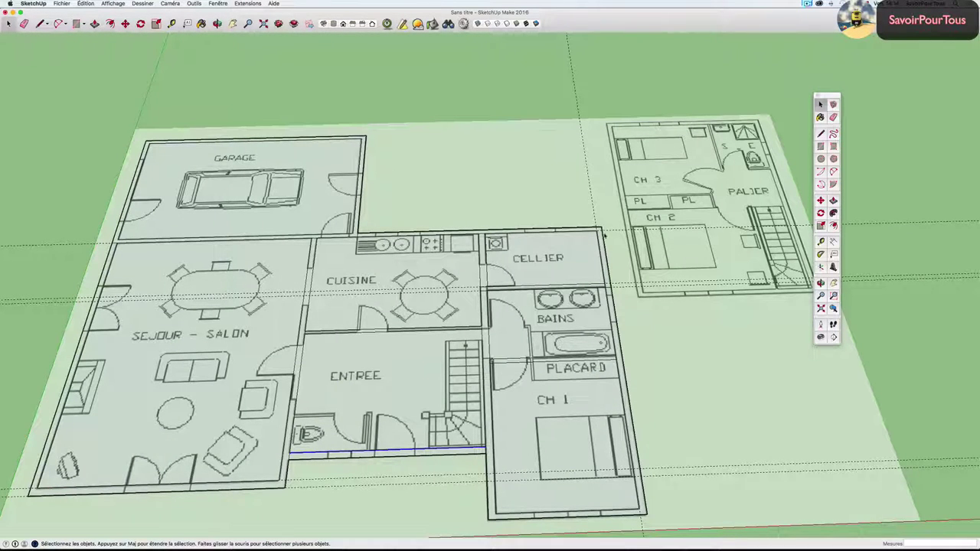
pyautogui.click(366, 140)
pyautogui.moveTo(597, 222)
pyautogui.mouseDown(button='middle')
pyautogui.moveTo(605, 245)
pyautogui.moveTo(558, 235)
pyautogui.mouseUp(button='middle')
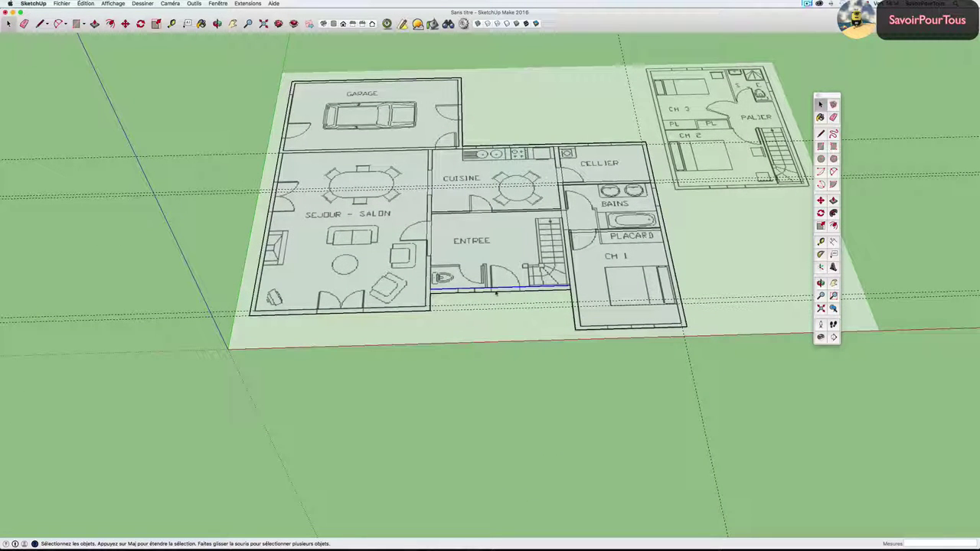
pyautogui.scroll(3, 538, 300)
pyautogui.scroll(3, 538, 300)
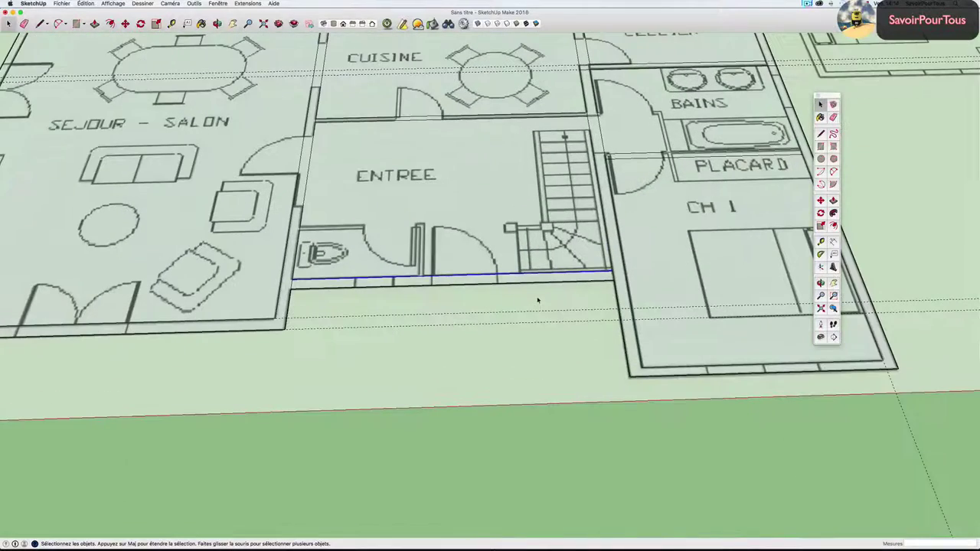
pyautogui.scroll(-2, 447, 318)
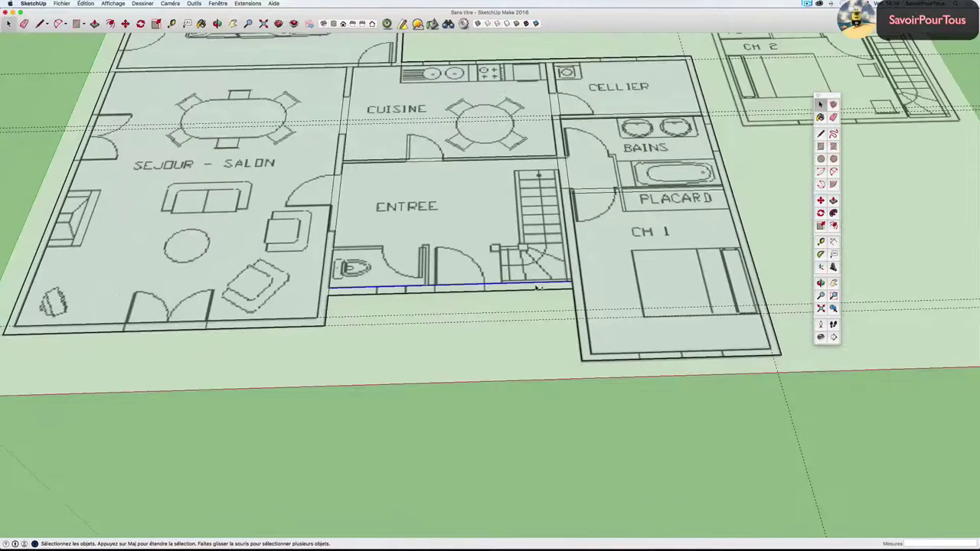
pyautogui.moveTo(537, 286); pyautogui.dragTo(588, 243, button='middle')
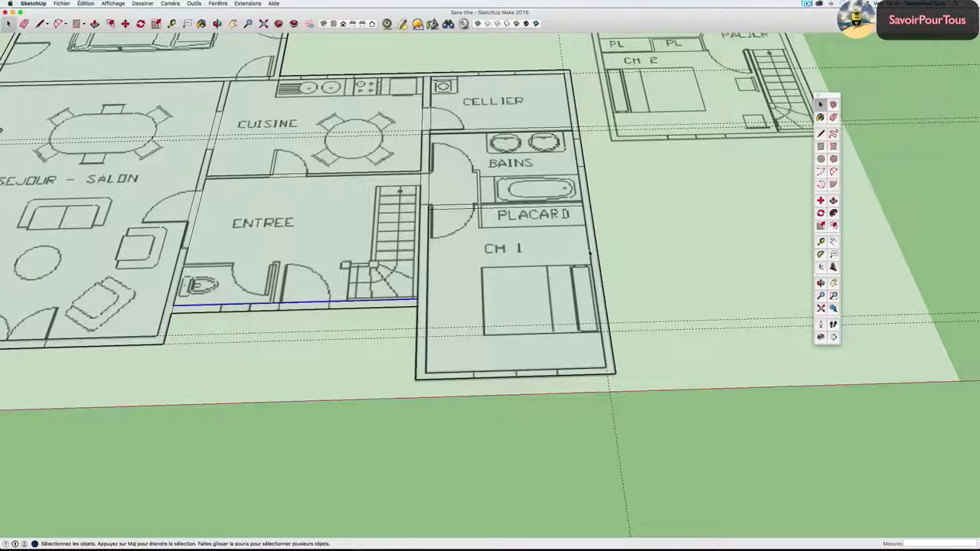
pyautogui.moveTo(589, 255); pyautogui.dragTo(562, 320, button='middle')
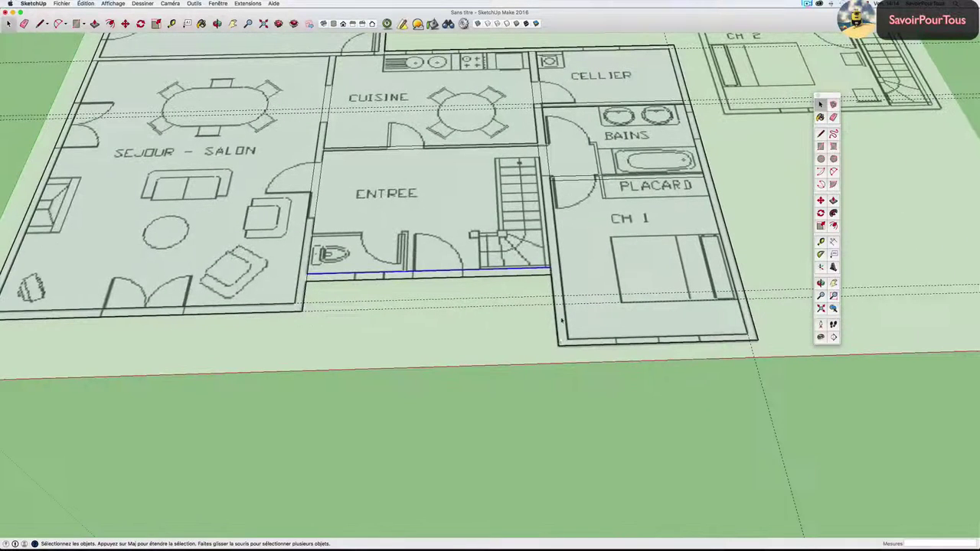
pyautogui.keyDown('shift'); pyautogui.moveTo(115, 352); pyautogui.dragTo(199, 344, button='middle'); pyautogui.keyUp('shift')
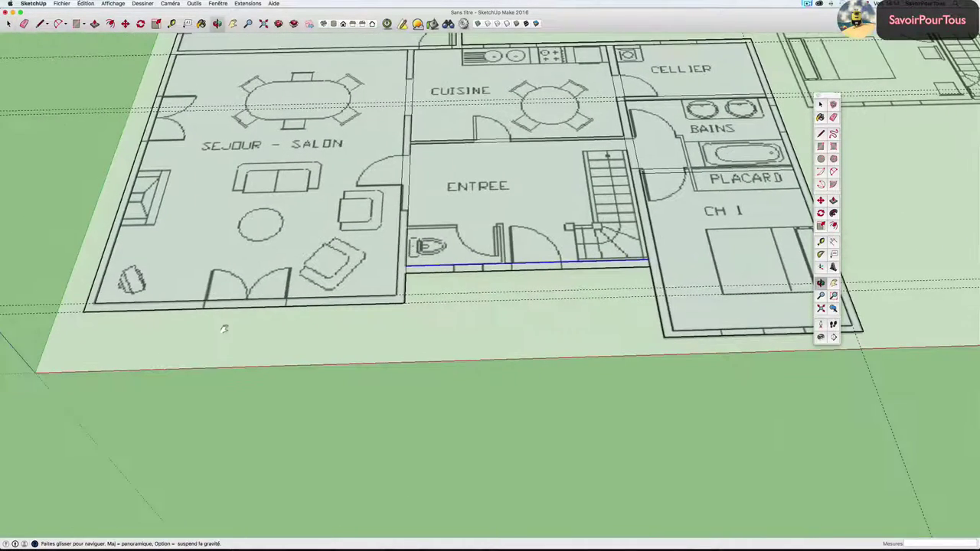
pyautogui.click(422, 339)
pyautogui.click(667, 314)
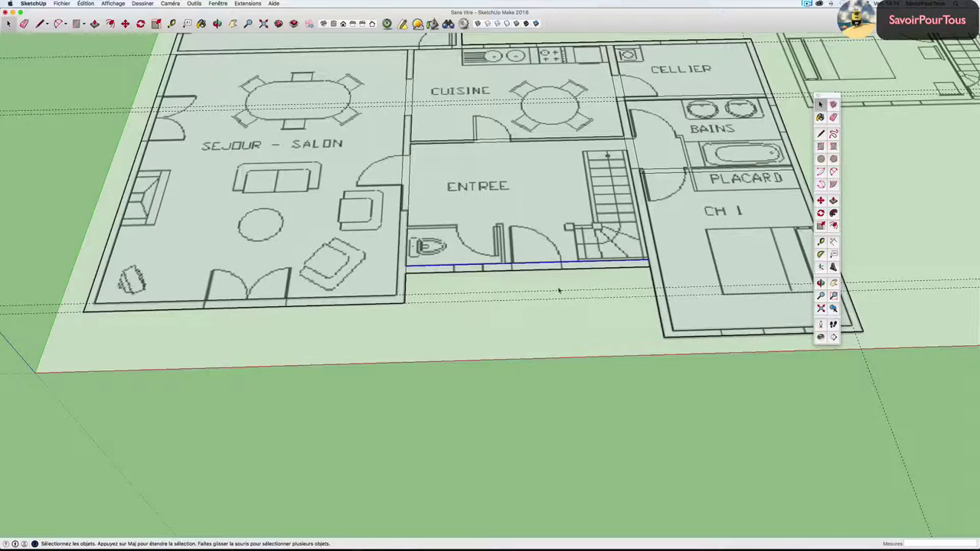
pyautogui.scroll(-5, 468, 264)
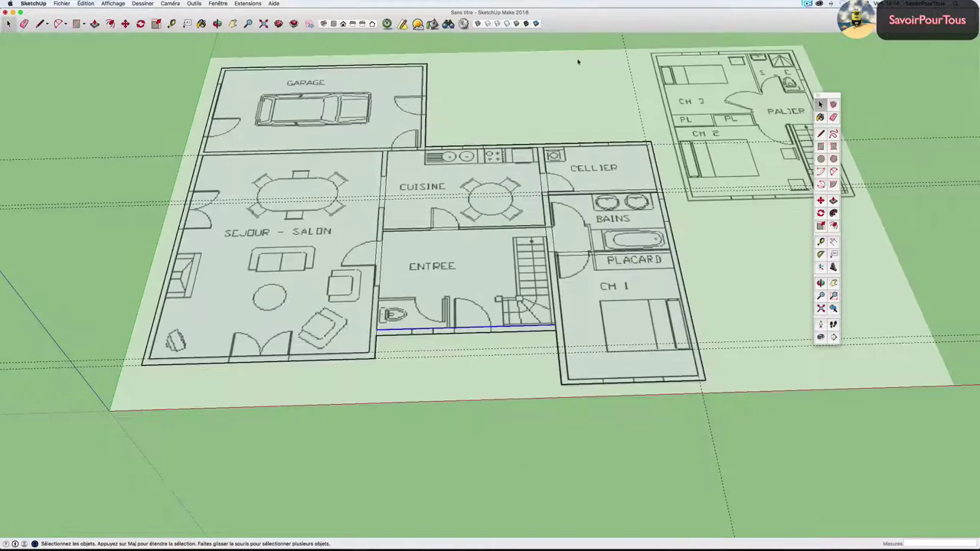
pyautogui.moveTo(470, 102); pyautogui.dragTo(564, 137, button='middle')
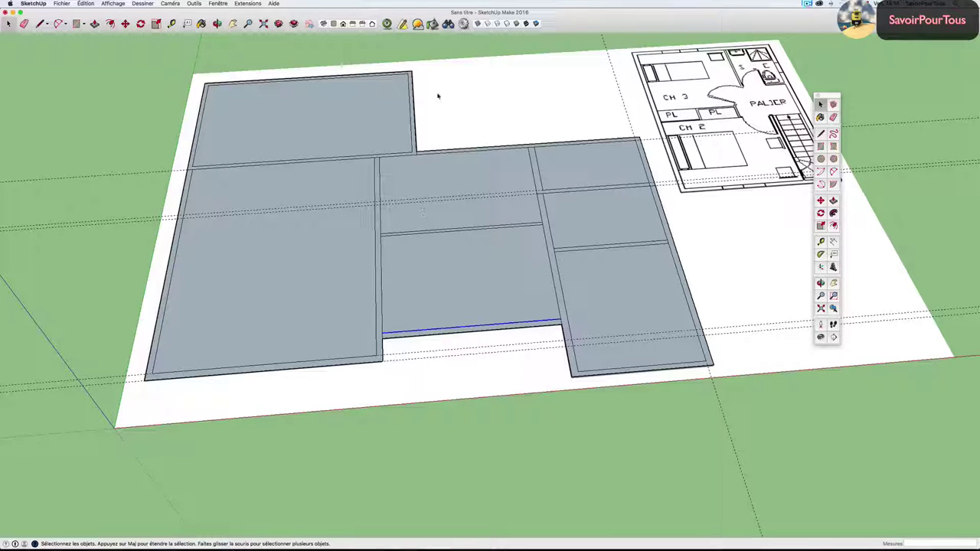
pyautogui.scroll(-1, 272, 129)
pyautogui.click(272, 128)
pyautogui.click(275, 183)
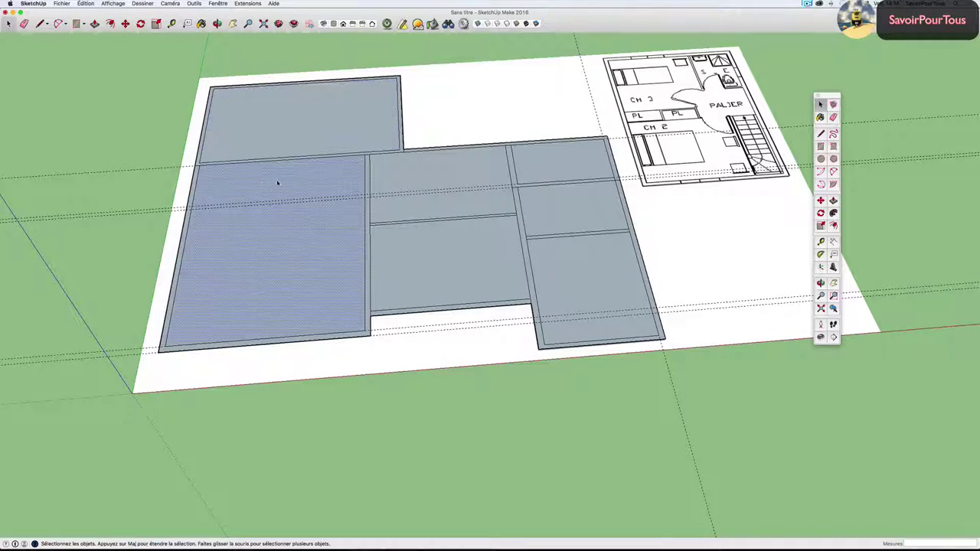
pyautogui.click(401, 185)
pyautogui.click(550, 170)
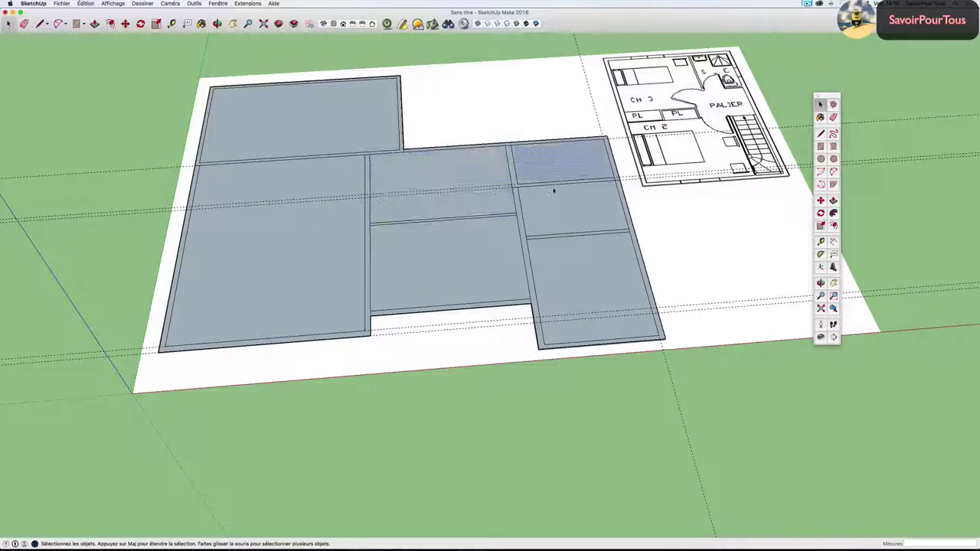
pyautogui.click(556, 205)
pyautogui.click(561, 261)
pyautogui.click(475, 255)
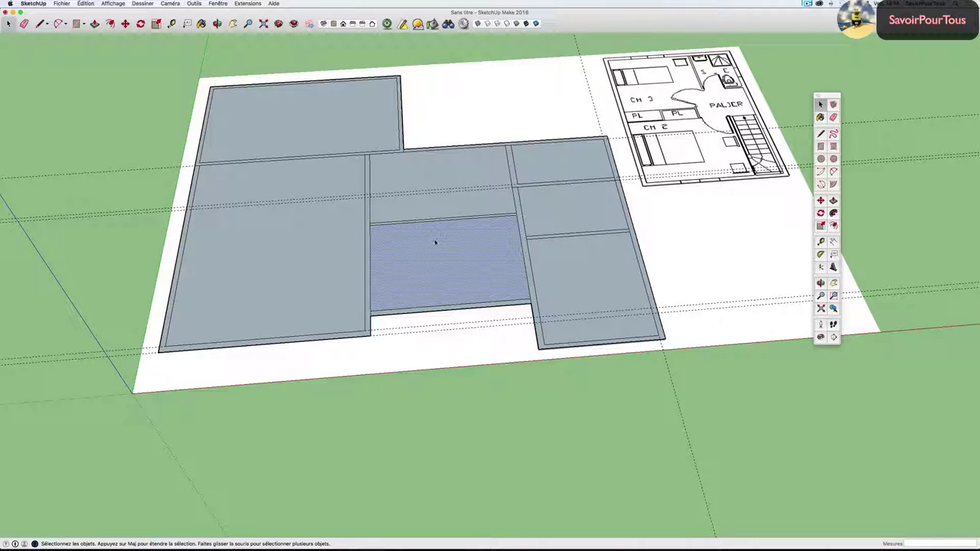
pyautogui.click(621, 190)
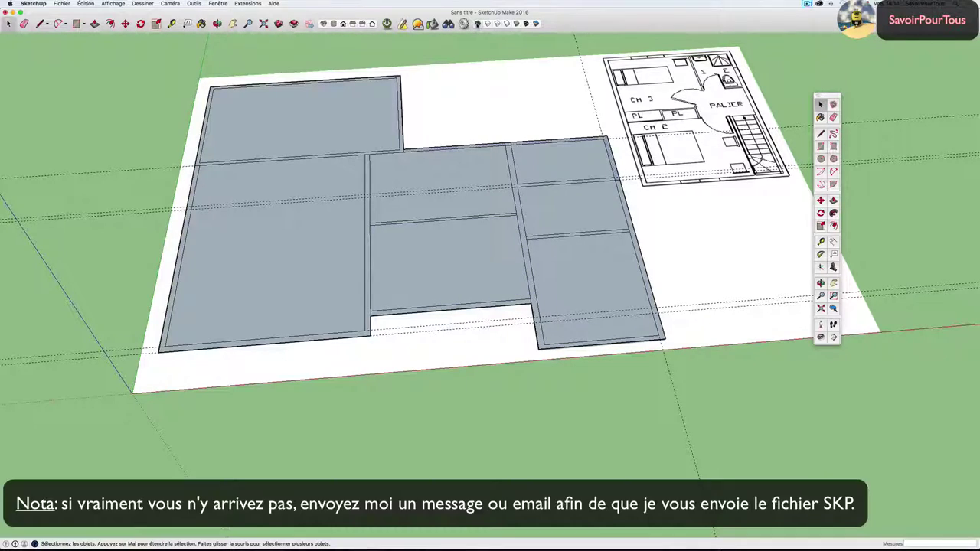
pyautogui.click(477, 23)
pyautogui.moveTo(471, 64); pyautogui.dragTo(438, 125, button='middle')
# Select the garage and séjour-salon outlines to inspect their walls.
pyautogui.press('space')
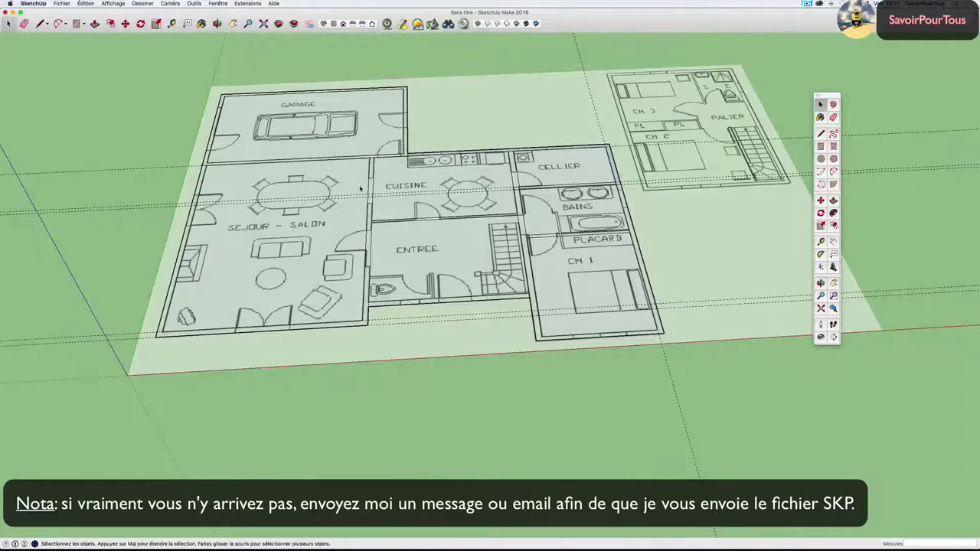
pyautogui.scroll(3, 430, 209)
pyautogui.scroll(5, 431, 208)
pyautogui.scroll(-2, 430, 208)
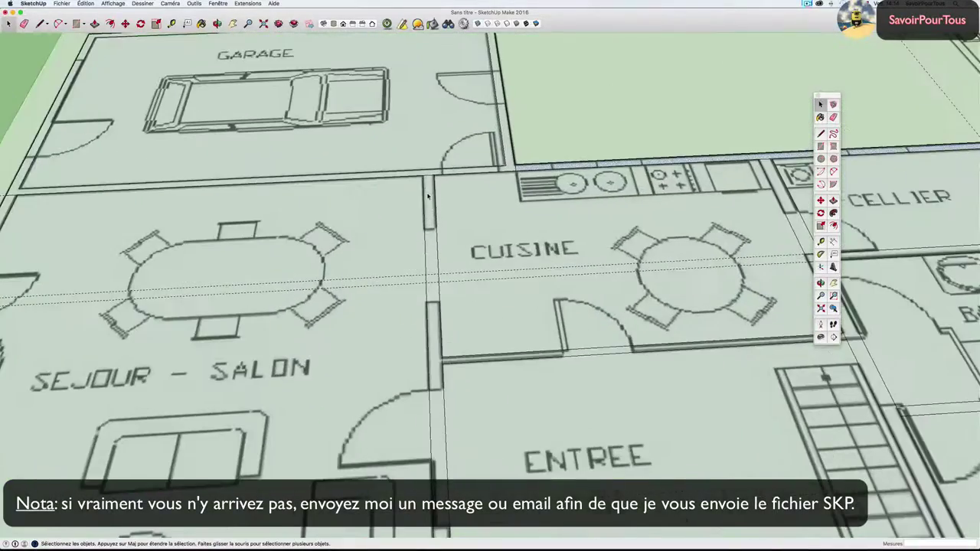
pyautogui.scroll(-3, 430, 209)
pyautogui.scroll(1, 227, 171)
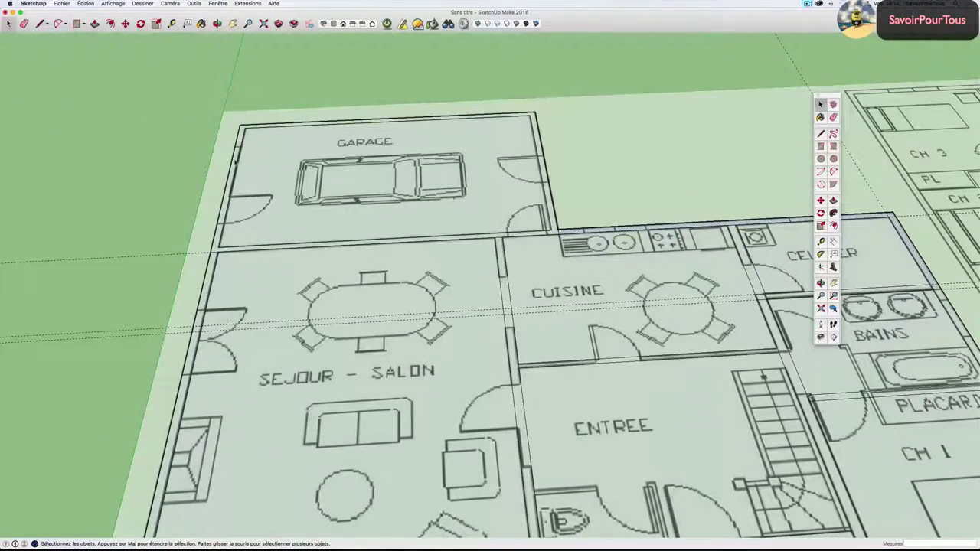
pyautogui.click(236, 162)
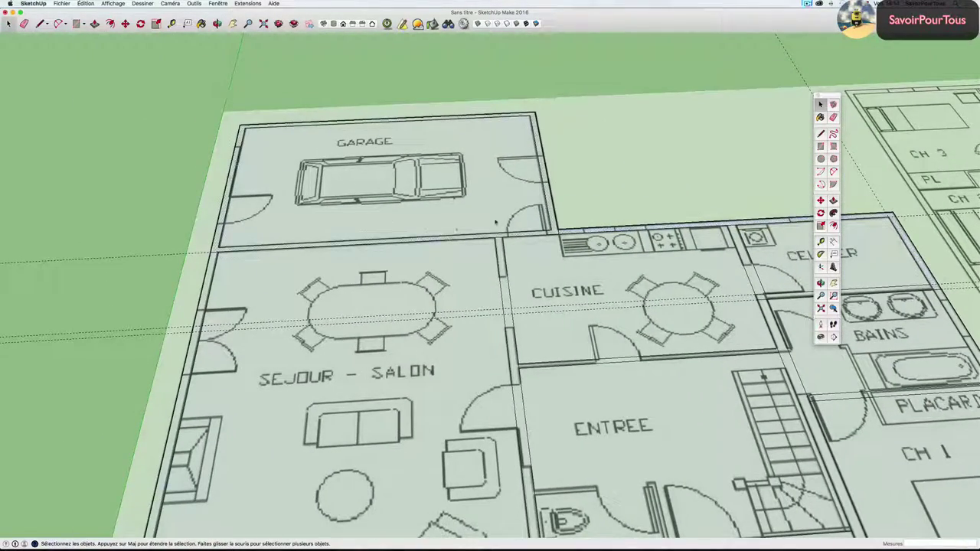
pyautogui.click(212, 264)
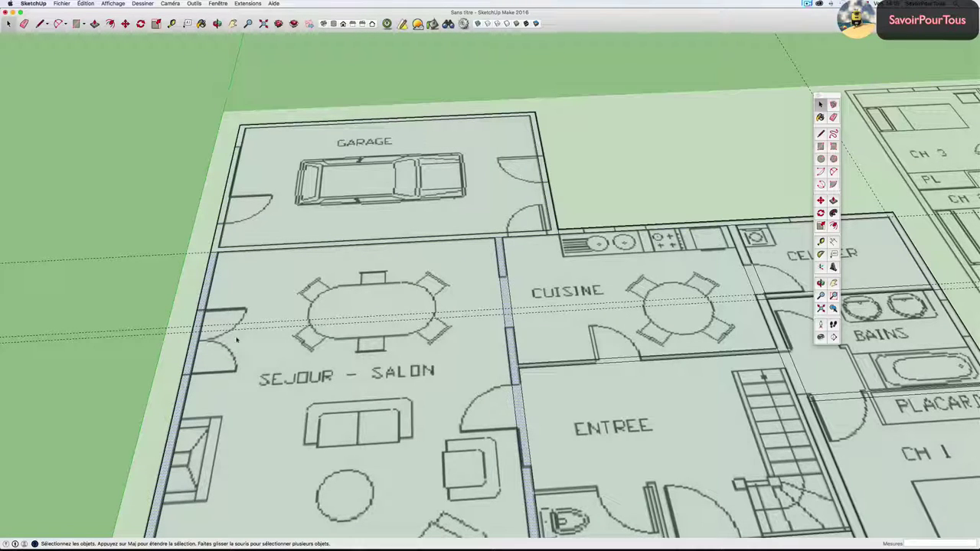
pyautogui.scroll(-3, 291, 322)
pyautogui.scroll(2, 386, 249)
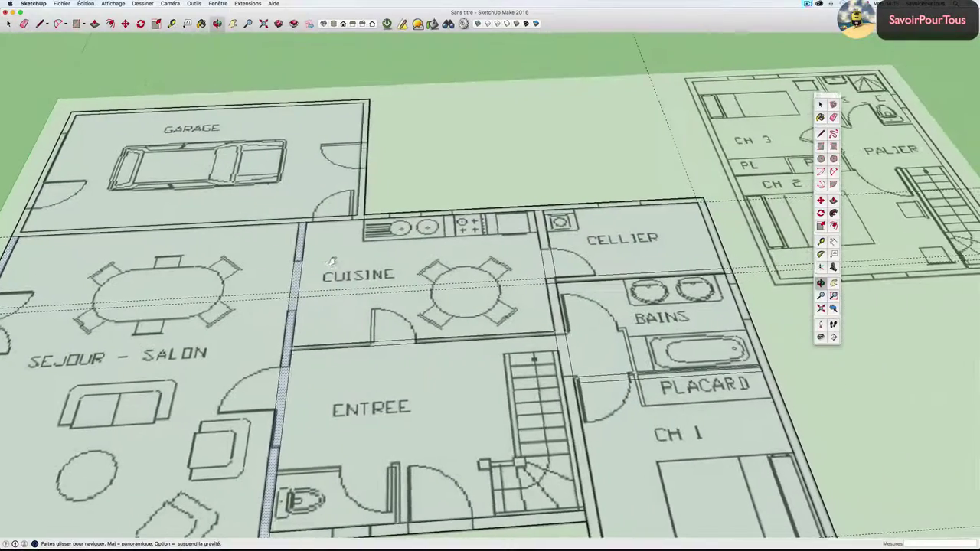
pyautogui.scroll(2, 387, 249)
pyautogui.scroll(-3, 387, 249)
pyautogui.scroll(1, 369, 291)
pyautogui.scroll(1, 456, 277)
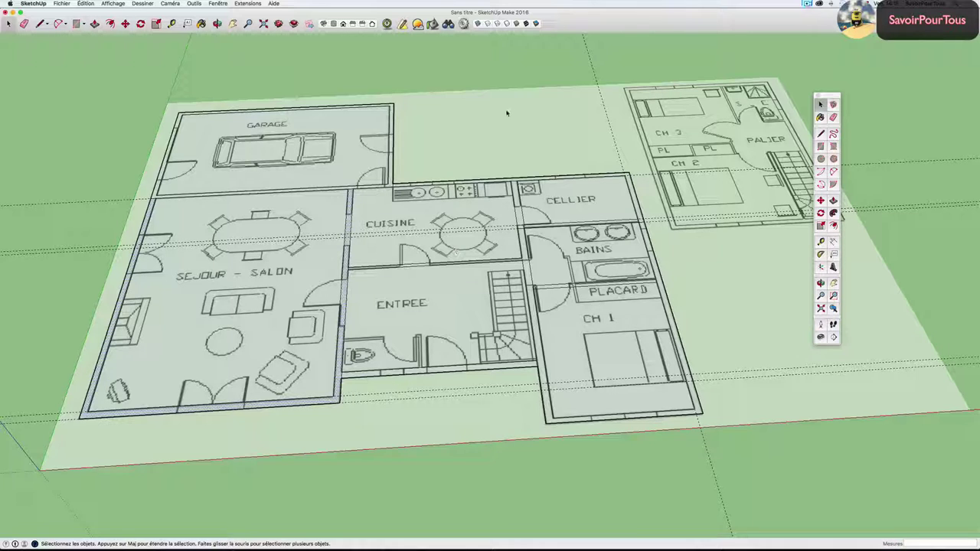
# Toggle X-ray off and back on, then select the garage face and zoom toward its left wall.
pyautogui.click(478, 24)
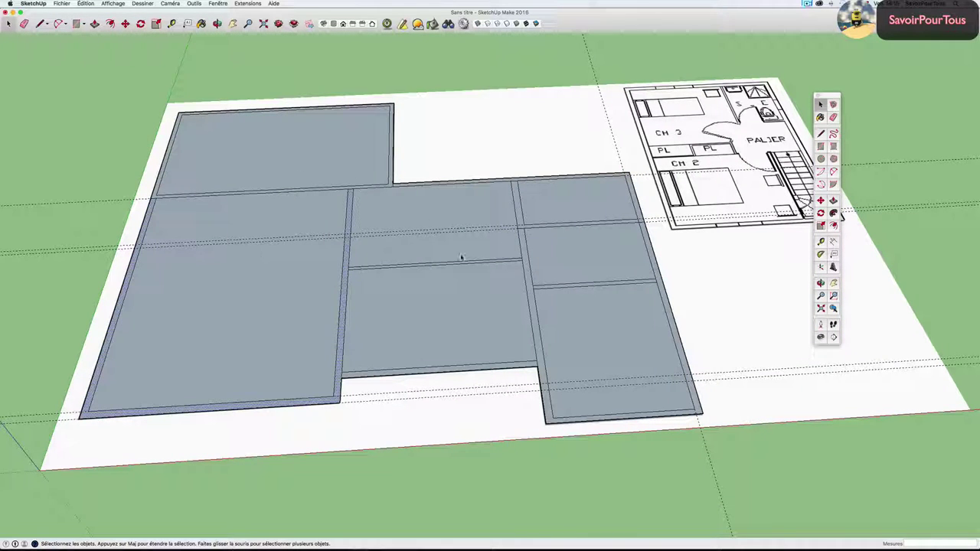
pyautogui.click(478, 23)
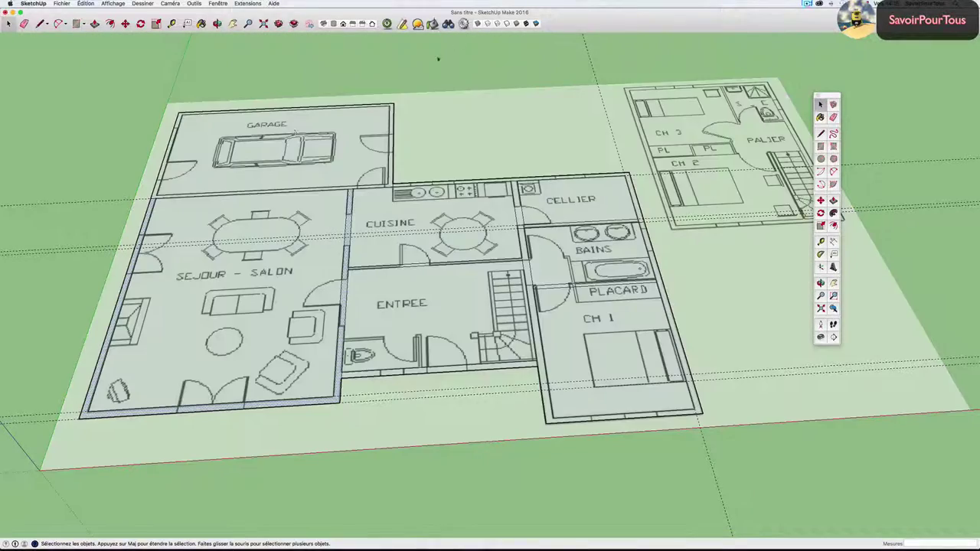
pyautogui.click(284, 150)
pyautogui.moveTo(284, 151); pyautogui.dragTo(368, 161, button='middle')
pyautogui.scroll(3, 264, 170)
pyautogui.scroll(3, 264, 169)
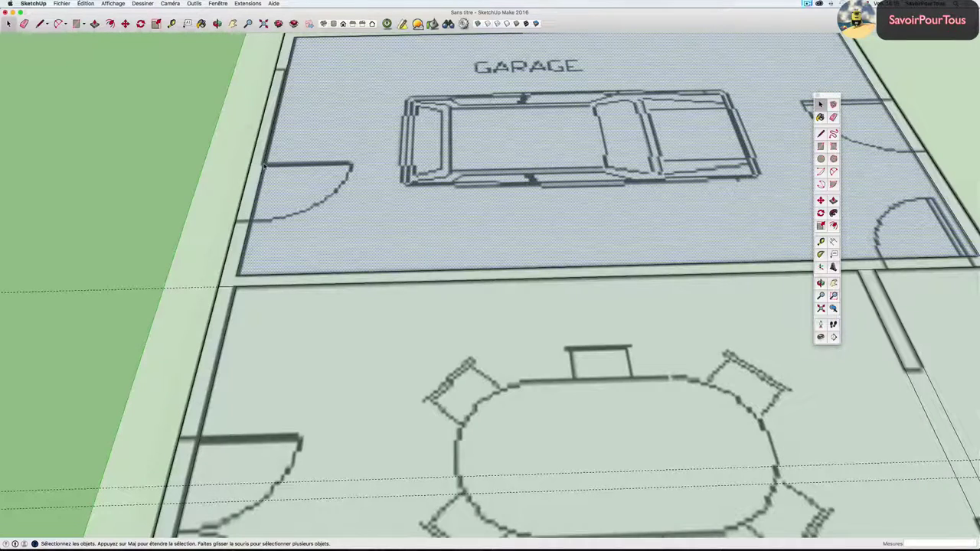
# Cancel the stray line on the garage's left wall and clear the garage face selection.
pyautogui.press('l')
pyautogui.click(269, 162)
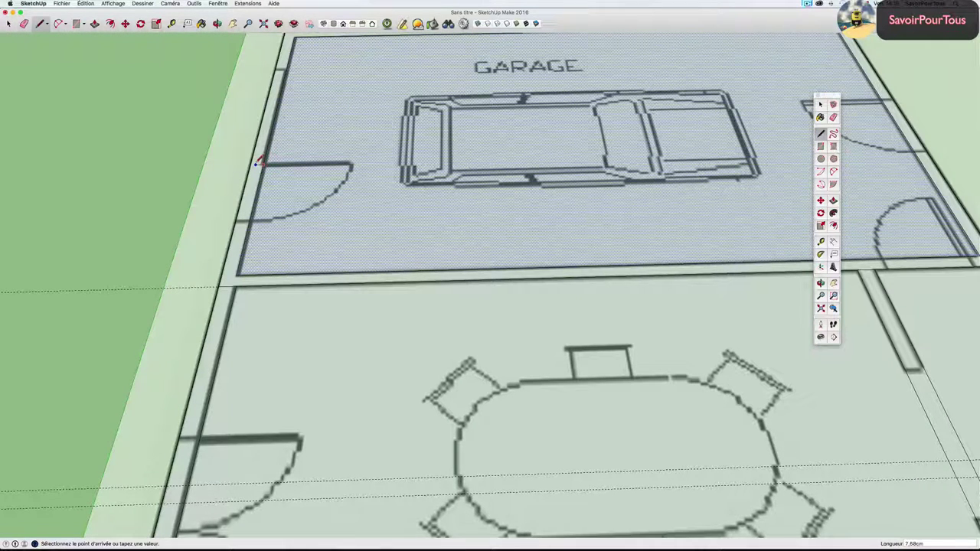
pyautogui.press('Escape')
pyautogui.scroll(-2, 251, 217)
pyautogui.press('space')
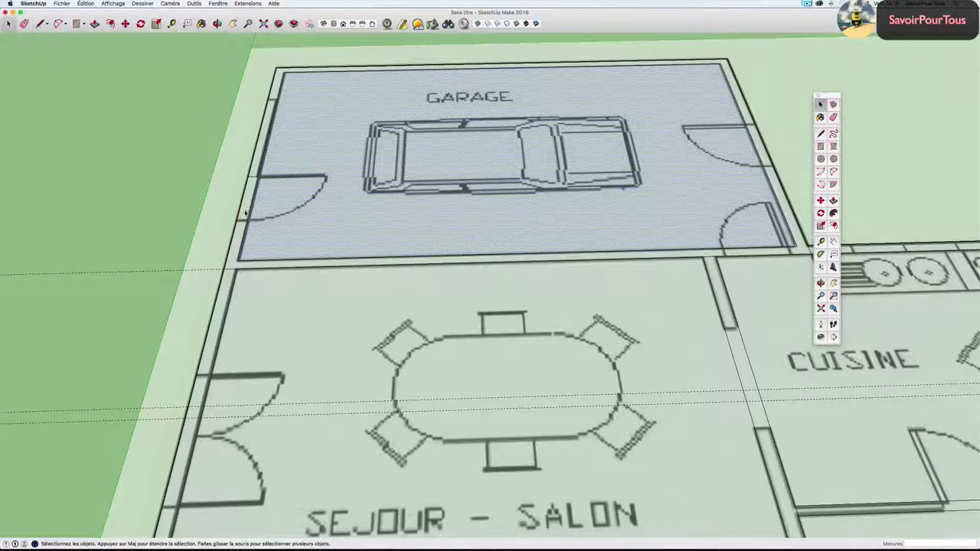
pyautogui.click(243, 213)
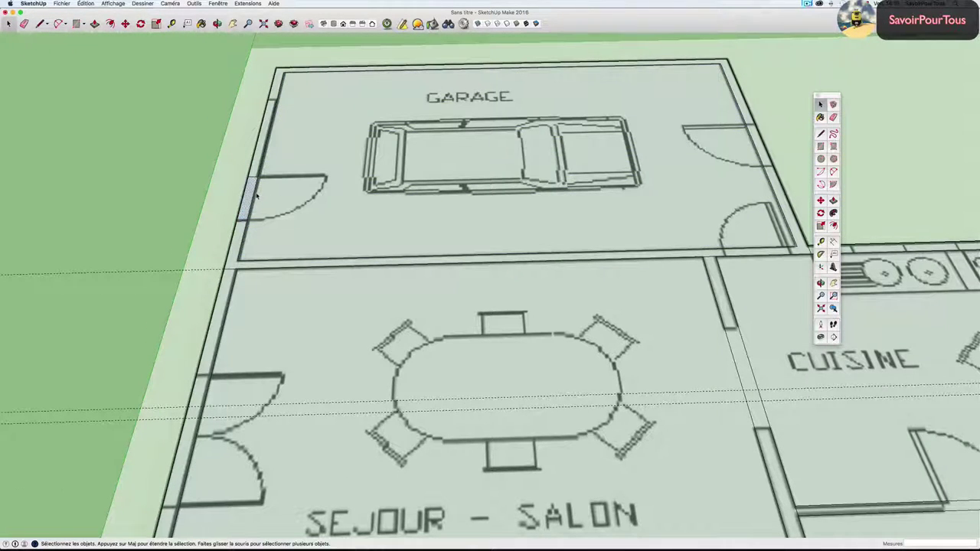
# Draw a short line across the garage's right wall end by the lower door.
pyautogui.scroll(3, 257, 197)
pyautogui.scroll(-2, 304, 195)
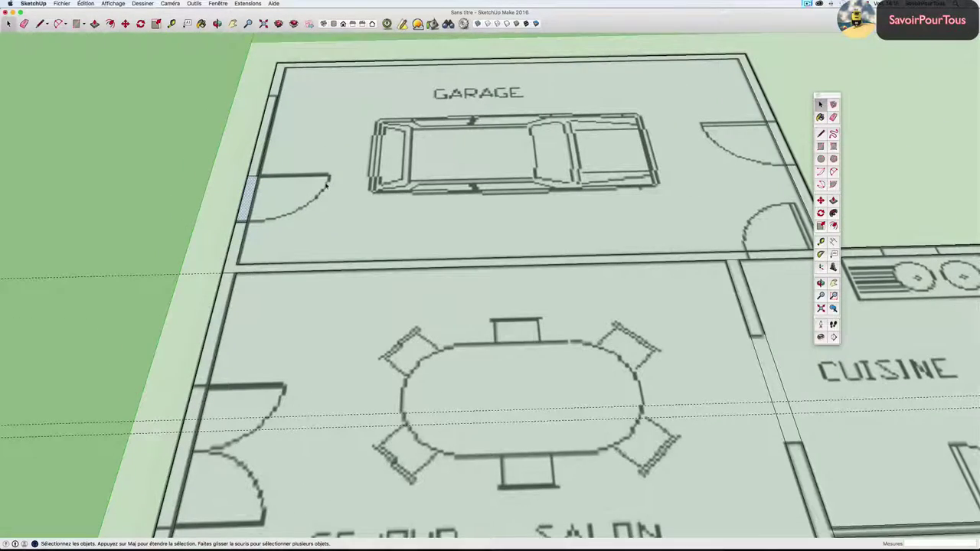
pyautogui.scroll(-2, 367, 187)
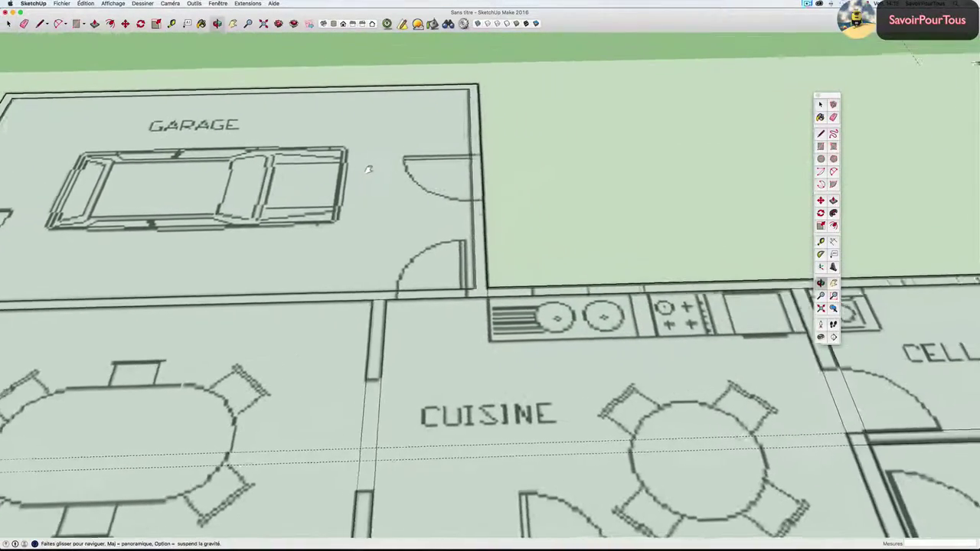
pyautogui.scroll(4, 473, 146)
pyautogui.scroll(-4, 473, 145)
pyautogui.scroll(-3, 498, 153)
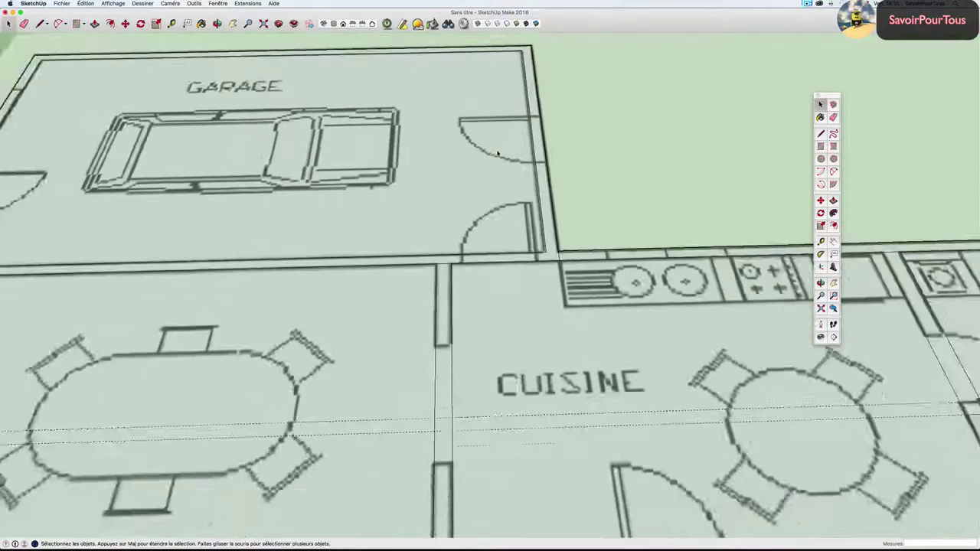
pyautogui.scroll(2, 520, 198)
pyautogui.scroll(2, 520, 198)
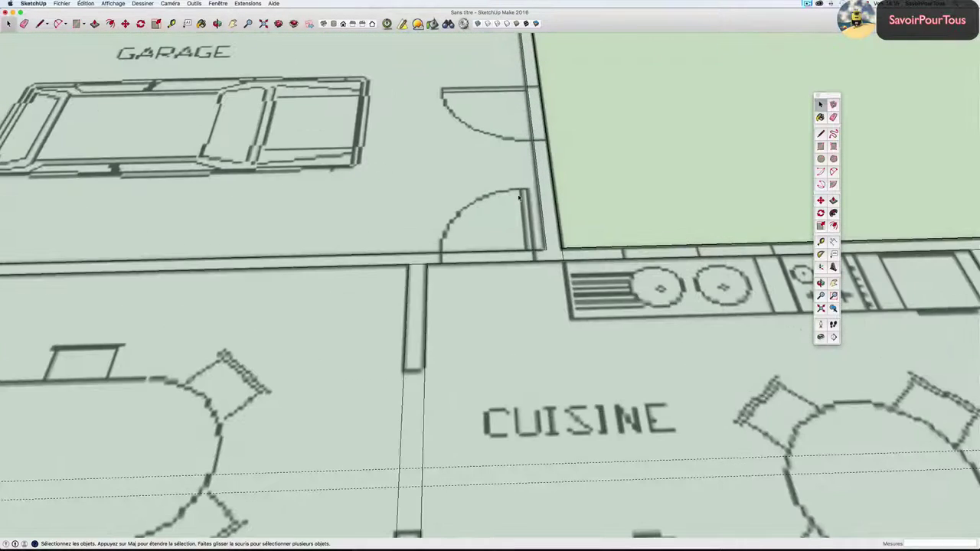
pyautogui.scroll(-1, 527, 172)
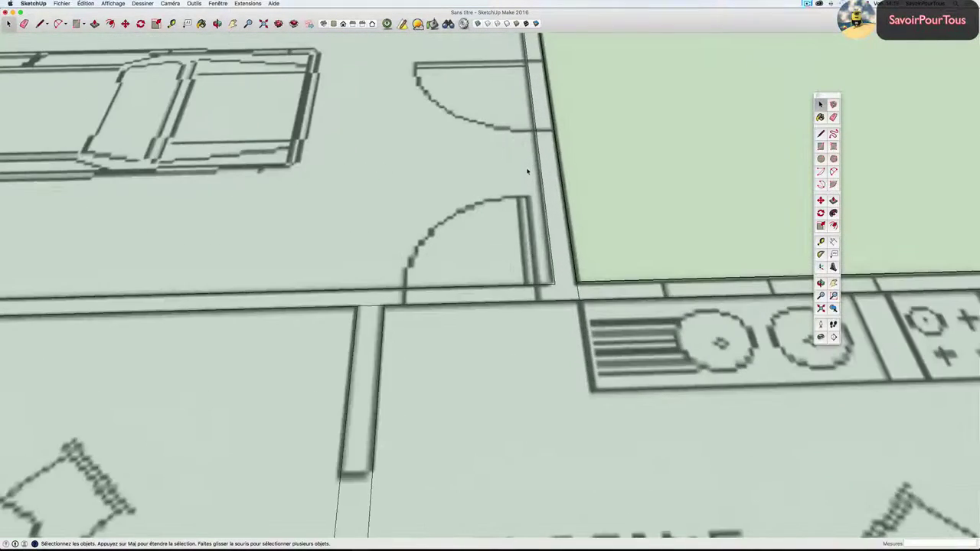
pyautogui.scroll(-1, 527, 171)
pyautogui.scroll(-1, 527, 172)
pyautogui.scroll(2, 518, 224)
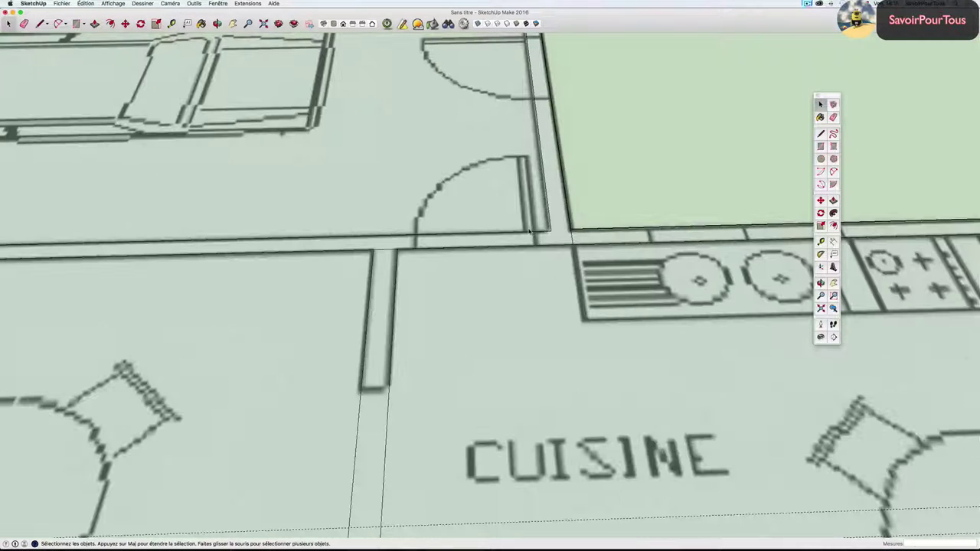
pyautogui.press('l')
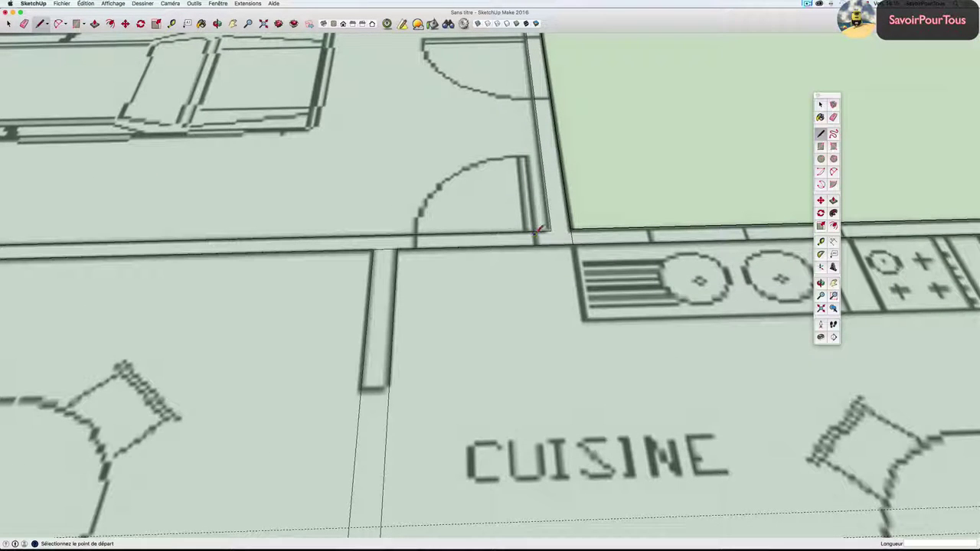
pyautogui.click(537, 229)
pyautogui.click(539, 243)
# Draw a line from the upper door's top edge to the wall's outer edge.
pyautogui.scroll(1, 420, 234)
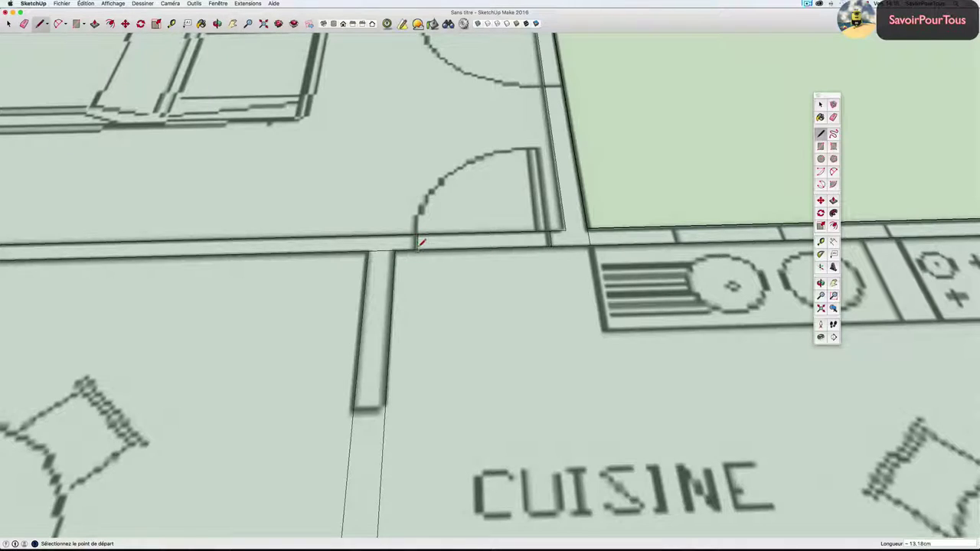
pyautogui.scroll(-2, 420, 242)
pyautogui.scroll(-3, 420, 243)
pyautogui.scroll(4, 428, 219)
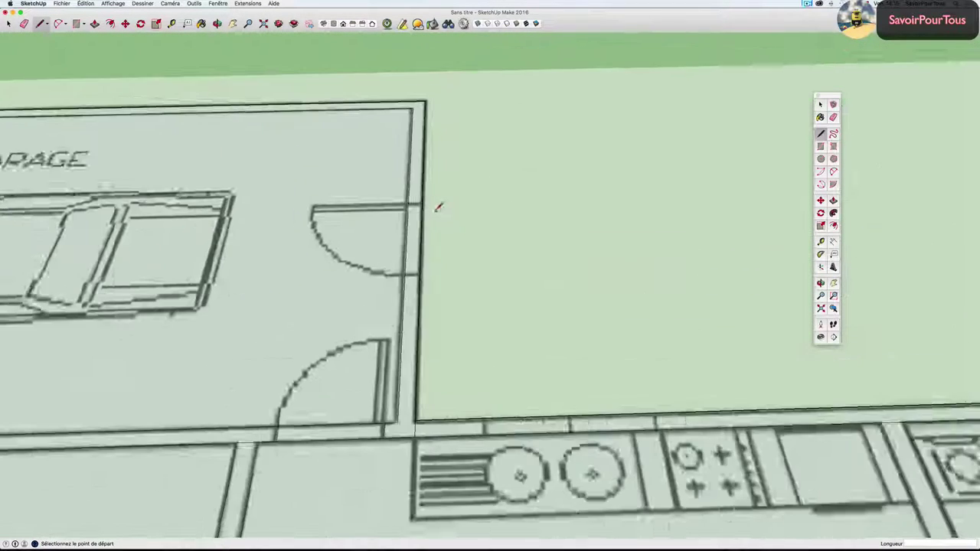
pyautogui.click(409, 204)
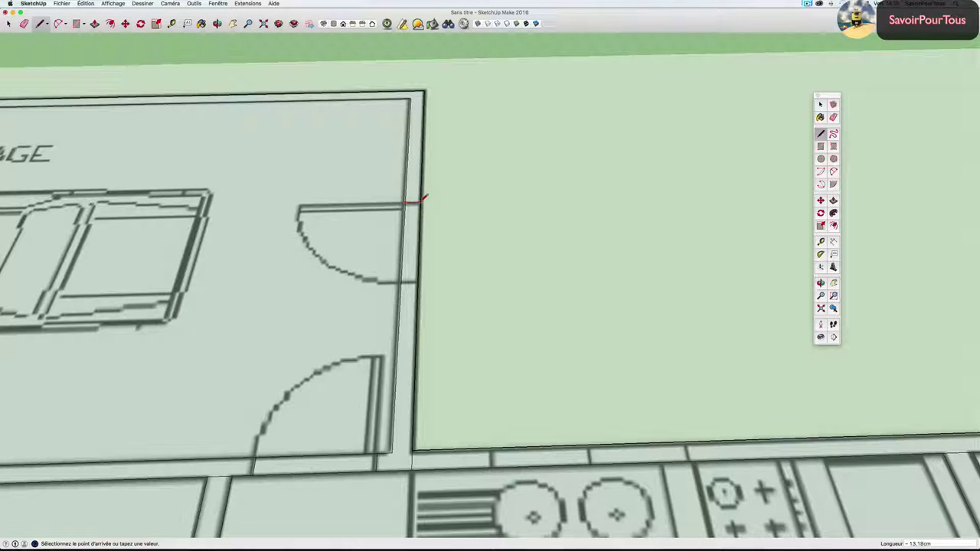
pyautogui.click(419, 204)
pyautogui.scroll(-1, 419, 279)
pyautogui.scroll(-1, 420, 280)
pyautogui.keyDown('shift'); pyautogui.moveTo(395, 322); pyautogui.dragTo(515, 278, button='middle'); pyautogui.keyUp('shift')
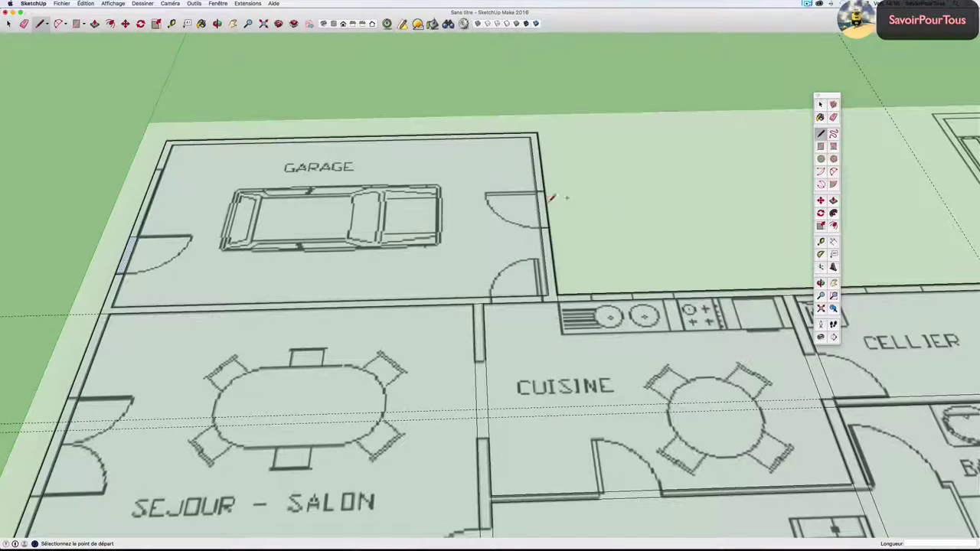
pyautogui.scroll(2, 270, 230)
pyautogui.scroll(2, 269, 229)
pyautogui.scroll(2, 269, 222)
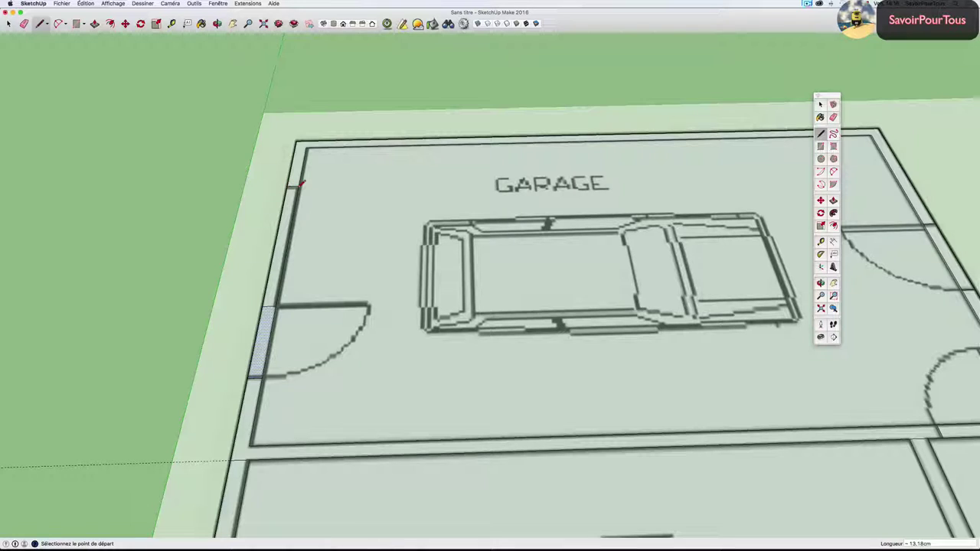
# Erase the leftover strip and edges in the garage's left wall opening.
pyautogui.press('e')
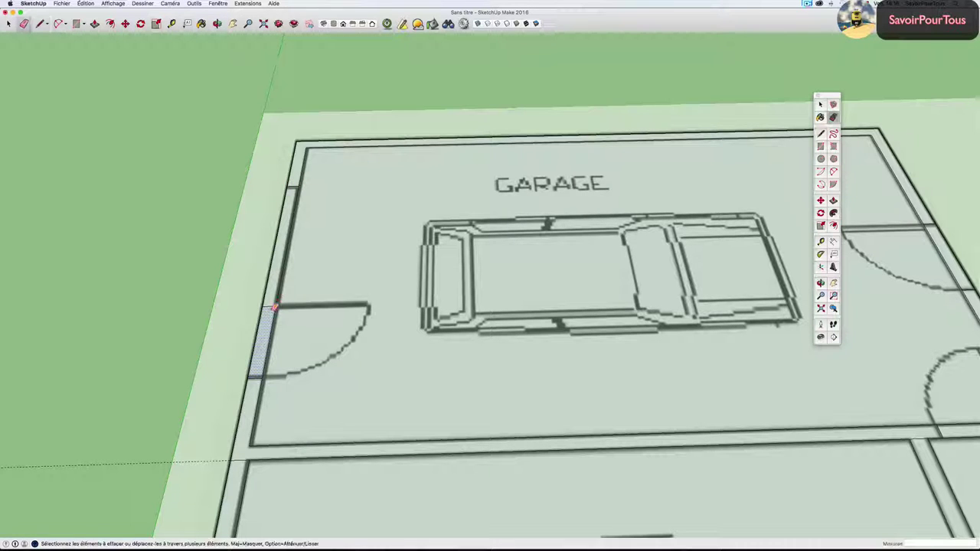
pyautogui.click(273, 304)
pyautogui.scroll(-1, 273, 304)
pyautogui.scroll(-1, 278, 299)
pyautogui.scroll(-1, 280, 291)
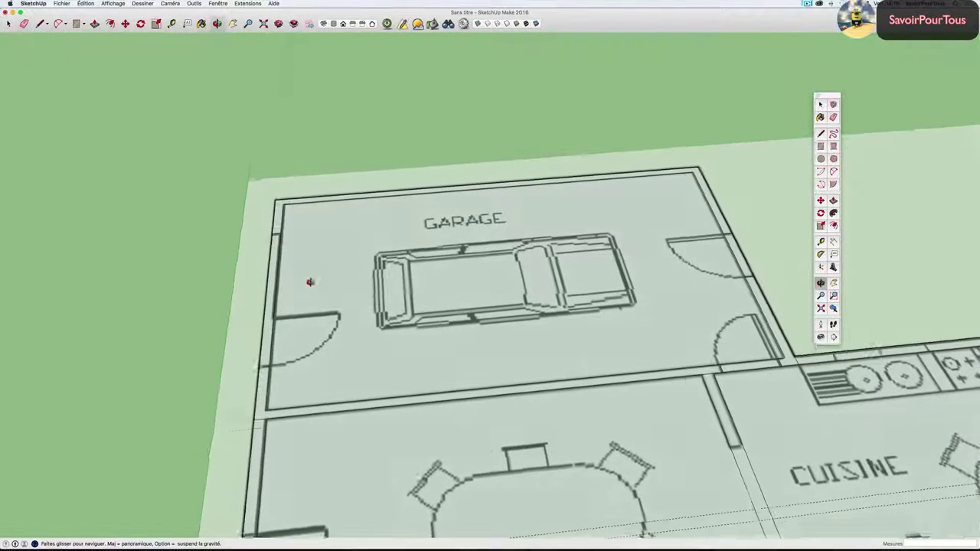
pyautogui.scroll(-1, 296, 277)
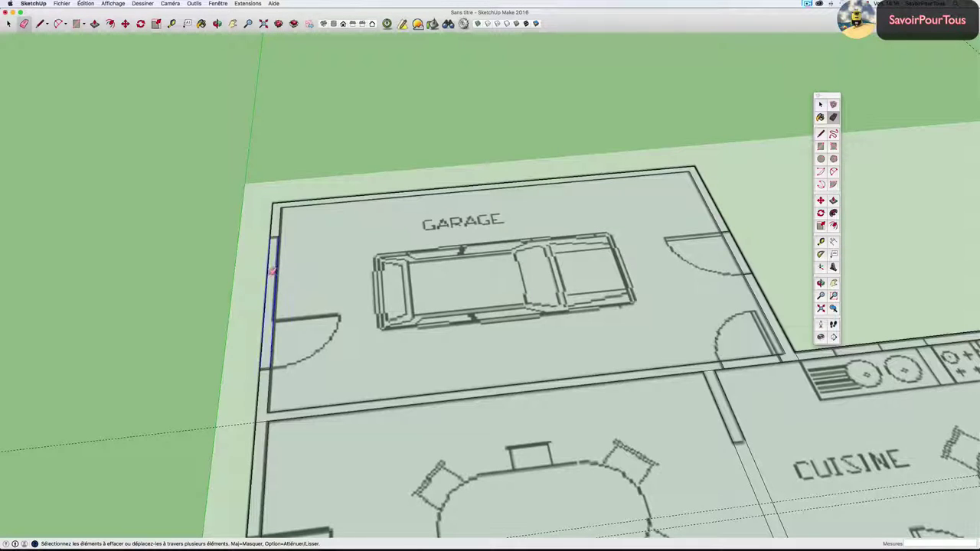
pyautogui.moveTo(272, 270); pyautogui.dragTo(272, 271)
# Select the garage's top-right and bottom wall strips to check how they are split.
pyautogui.press('space')
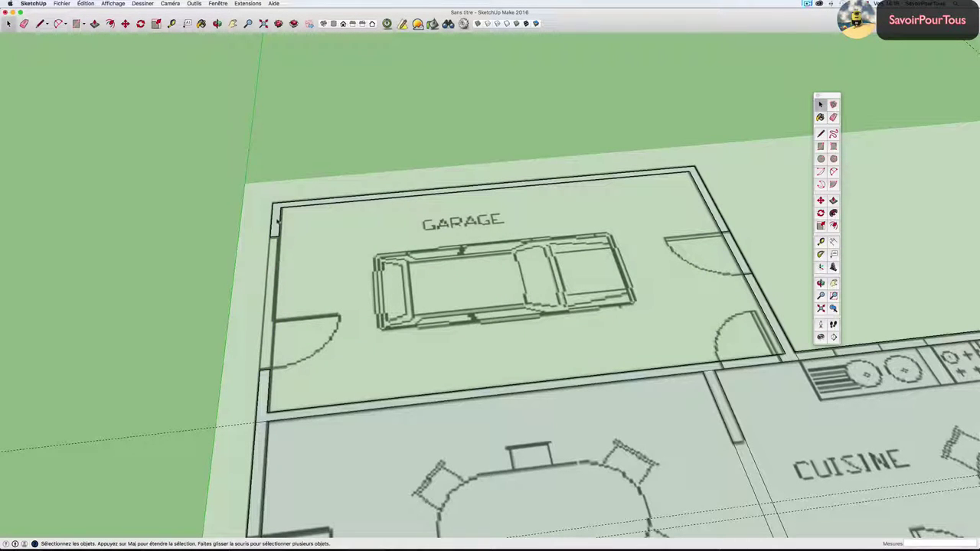
pyautogui.click(278, 220)
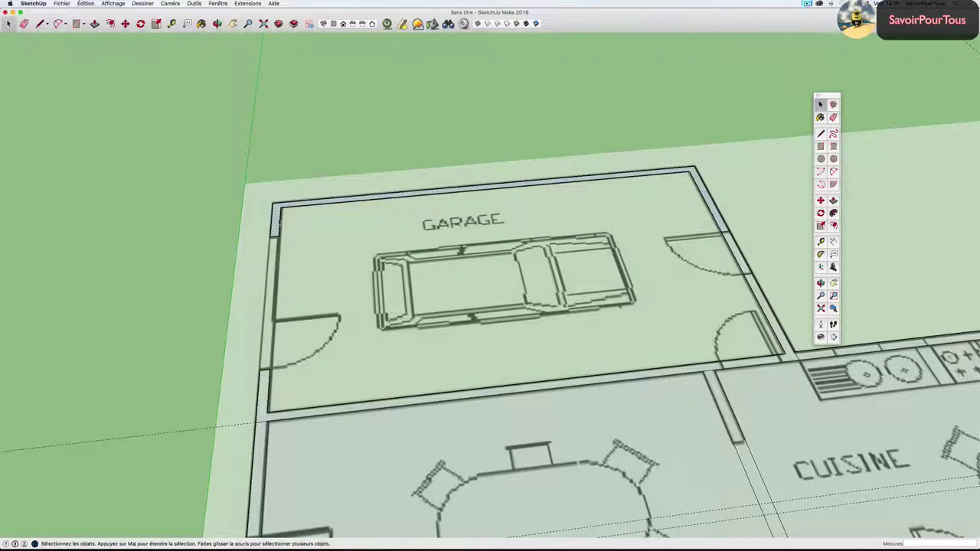
pyautogui.click(270, 383)
pyautogui.keyDown('shift'); pyautogui.moveTo(359, 339); pyautogui.dragTo(160, 339, button='middle'); pyautogui.keyUp('shift')
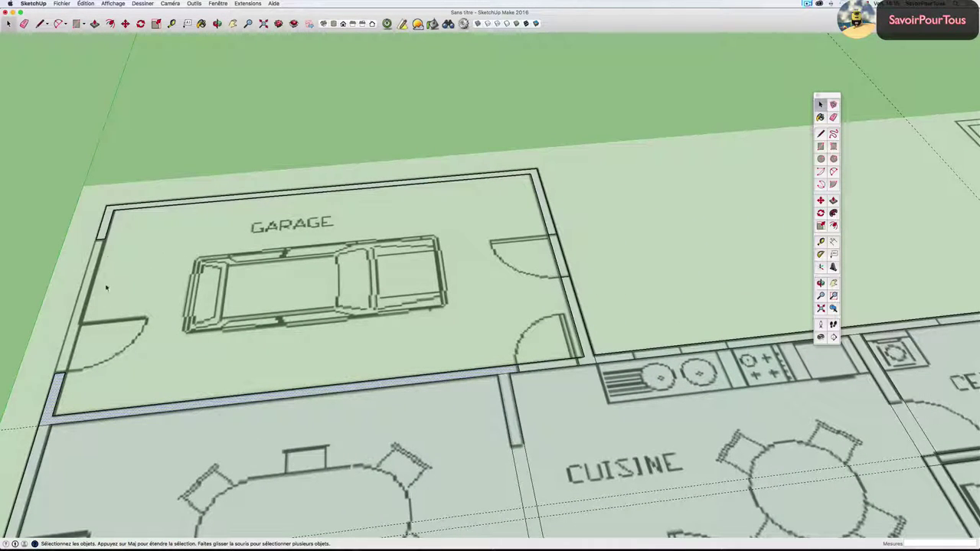
pyautogui.moveTo(401, 281)
pyautogui.keyDown('shift'); pyautogui.mouseDown(button='middle')
pyautogui.moveTo(339, 281)
pyautogui.moveTo(452, 256)
pyautogui.mouseUp(button='middle'); pyautogui.keyUp('shift')
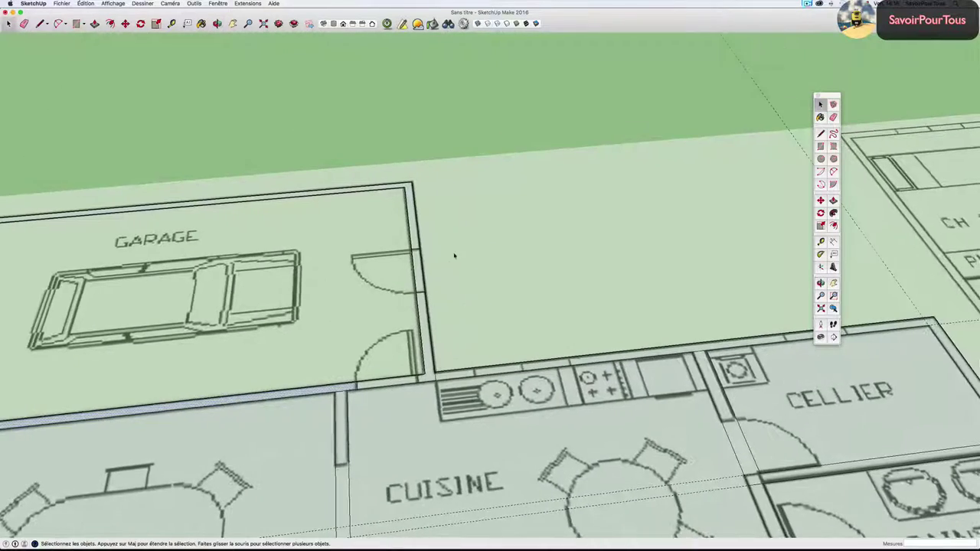
pyautogui.scroll(3, 452, 256)
pyautogui.scroll(-3, 399, 261)
pyautogui.scroll(1, 460, 237)
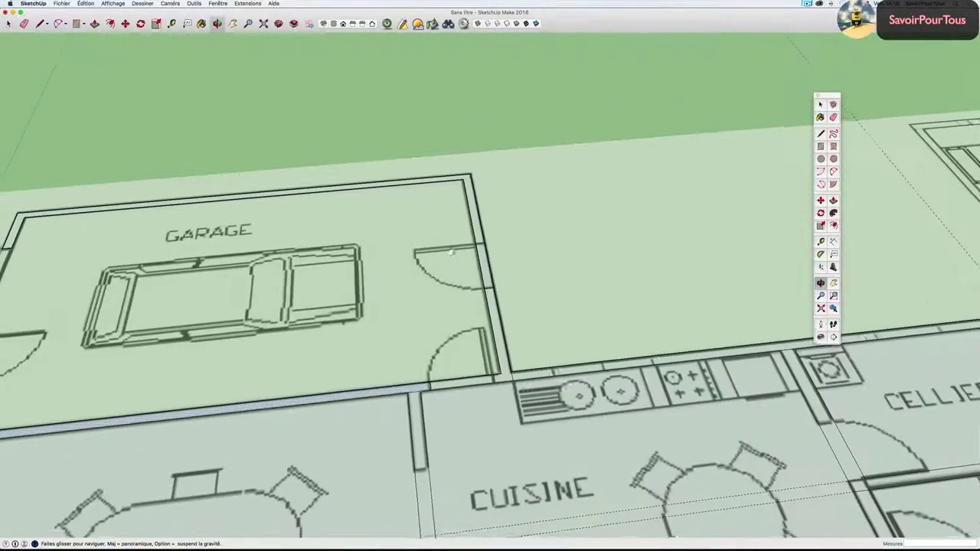
pyautogui.scroll(1, 482, 230)
pyautogui.scroll(2, 508, 224)
pyautogui.scroll(1, 508, 223)
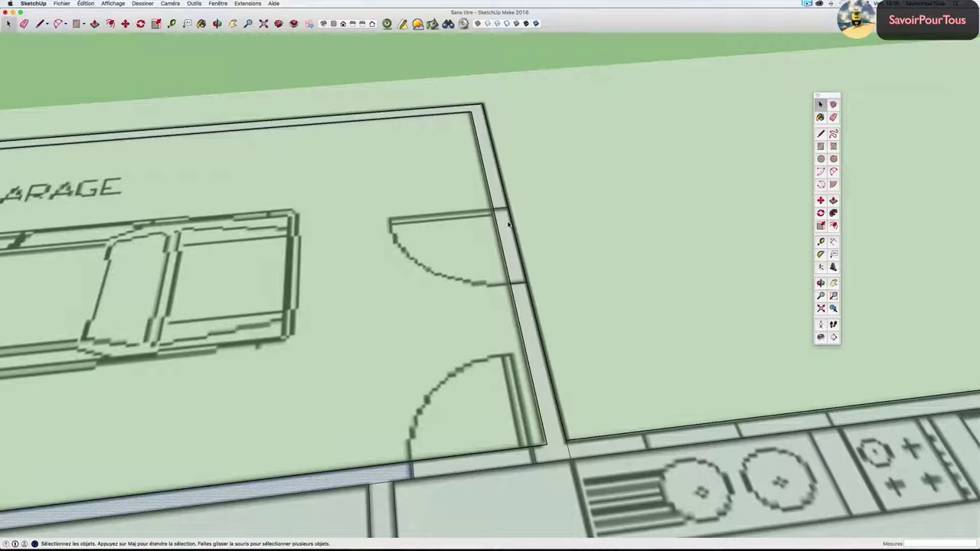
# Erase the wall edge beside the right door opening, then recheck the top-right wall strip.
pyautogui.press('e')
pyautogui.click(509, 222)
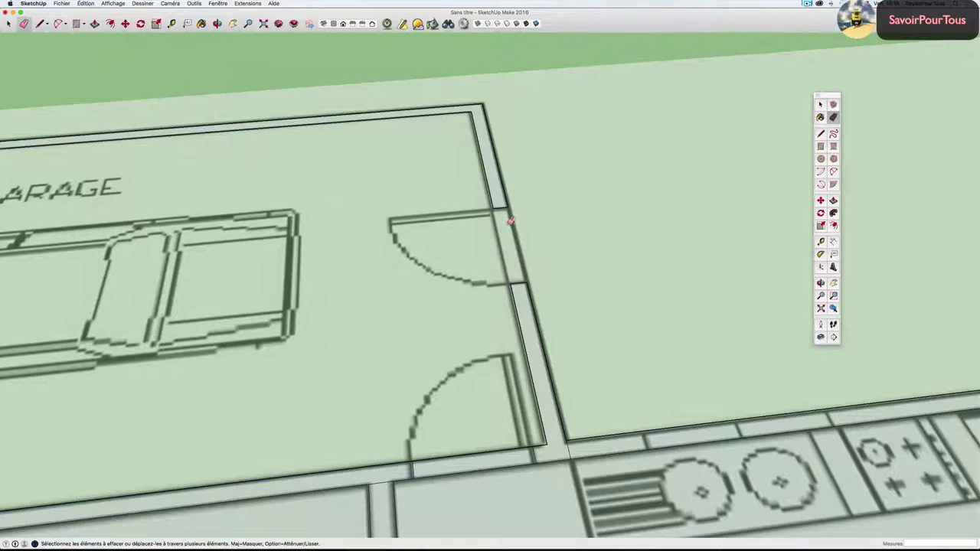
pyautogui.scroll(-2, 510, 222)
pyautogui.press('space')
pyautogui.click(502, 208)
pyautogui.scroll(-1, 503, 208)
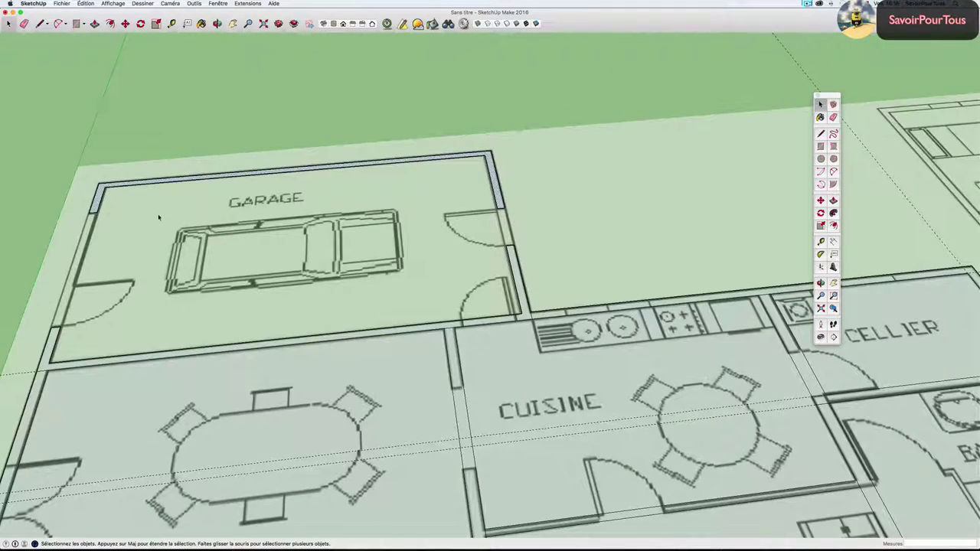
# Erase the wall strip between the garage and the kitchen.
pyautogui.moveTo(159, 219); pyautogui.dragTo(317, 252, button='middle')
pyautogui.scroll(3, 539, 311)
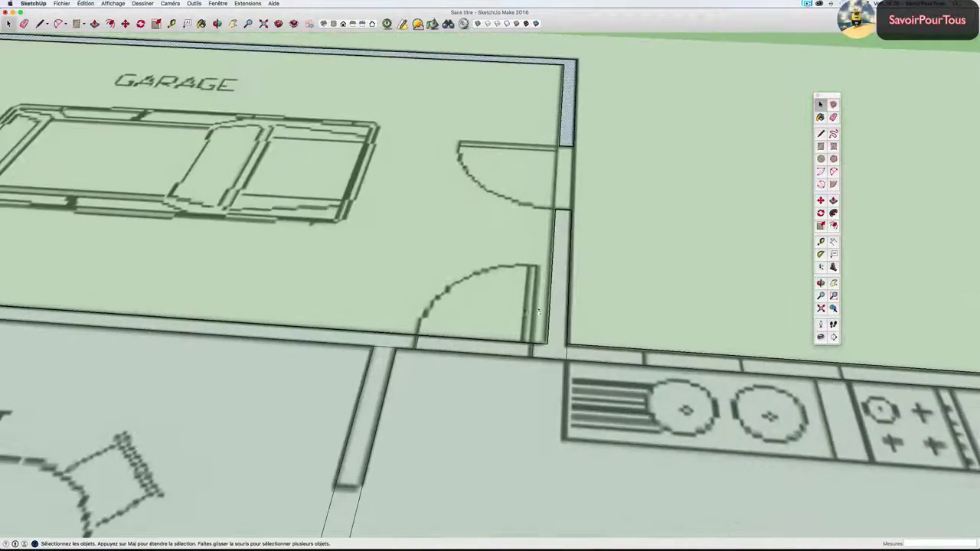
pyautogui.scroll(-3, 558, 303)
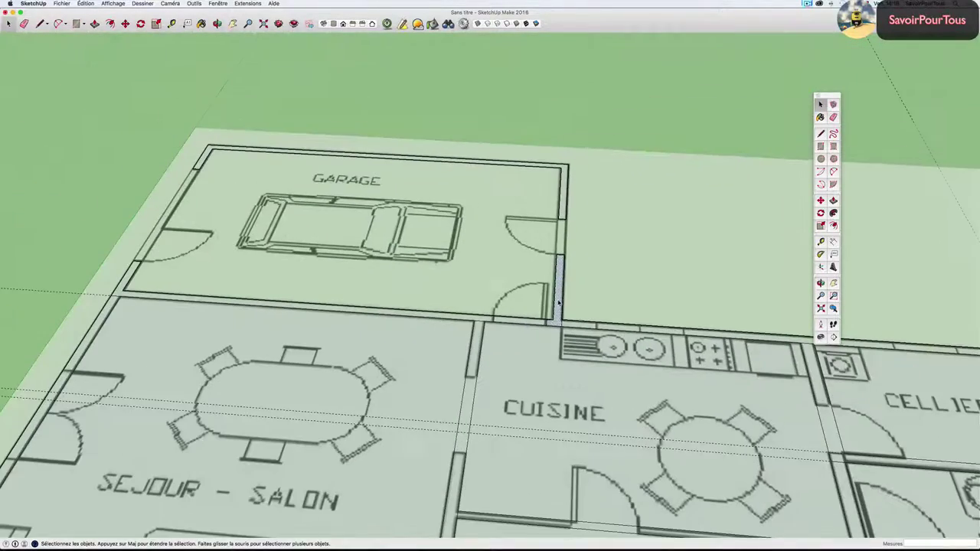
pyautogui.scroll(-2, 536, 291)
pyautogui.scroll(-2, 494, 278)
pyautogui.scroll(-1, 482, 275)
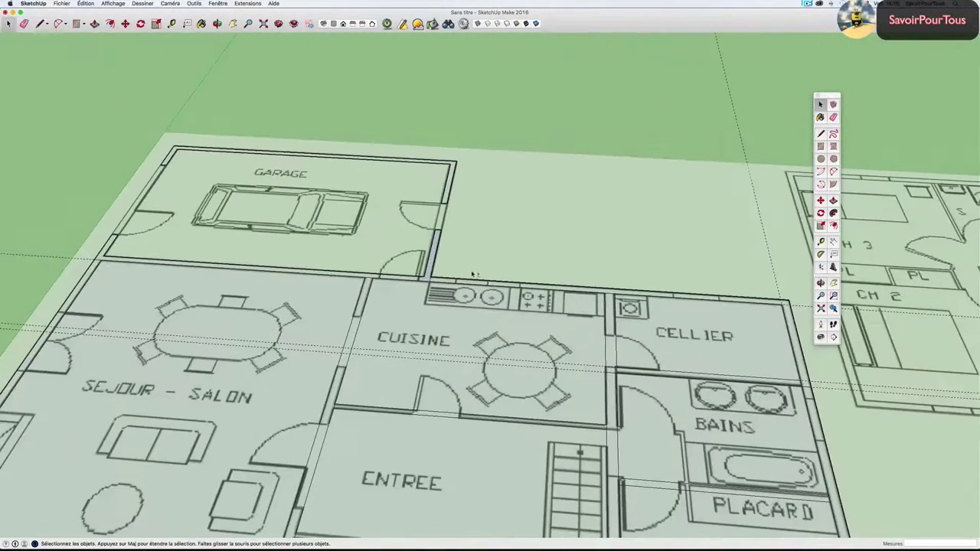
pyautogui.scroll(-2, 485, 265)
pyautogui.moveTo(485, 265); pyautogui.dragTo(459, 274, button='middle')
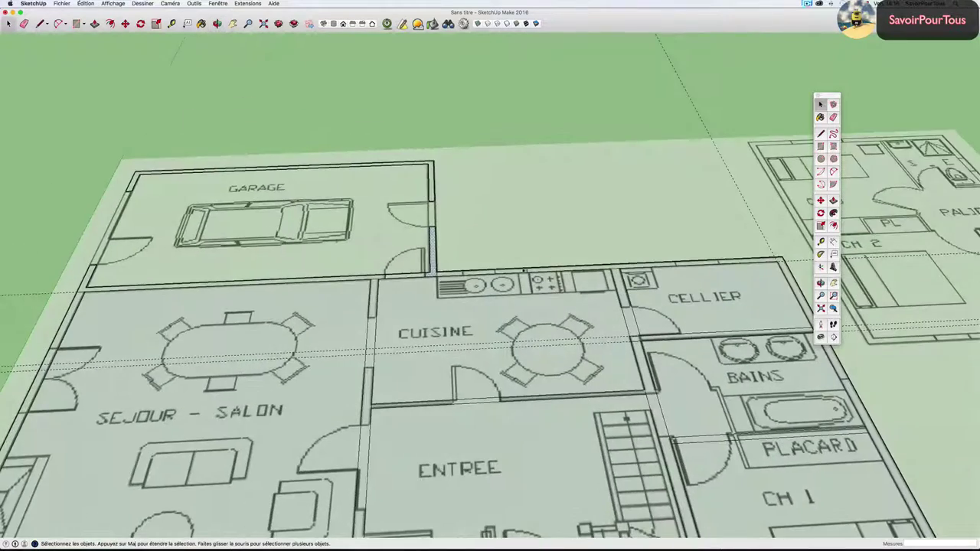
pyautogui.scroll(3, 452, 278)
pyautogui.scroll(1, 418, 277)
pyautogui.scroll(2, 418, 278)
pyautogui.scroll(2, 418, 279)
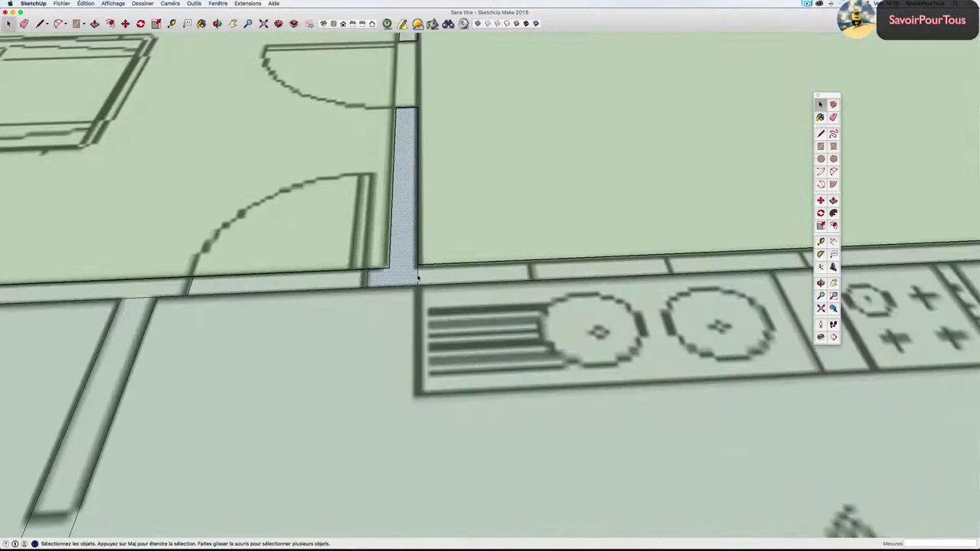
pyautogui.press('e')
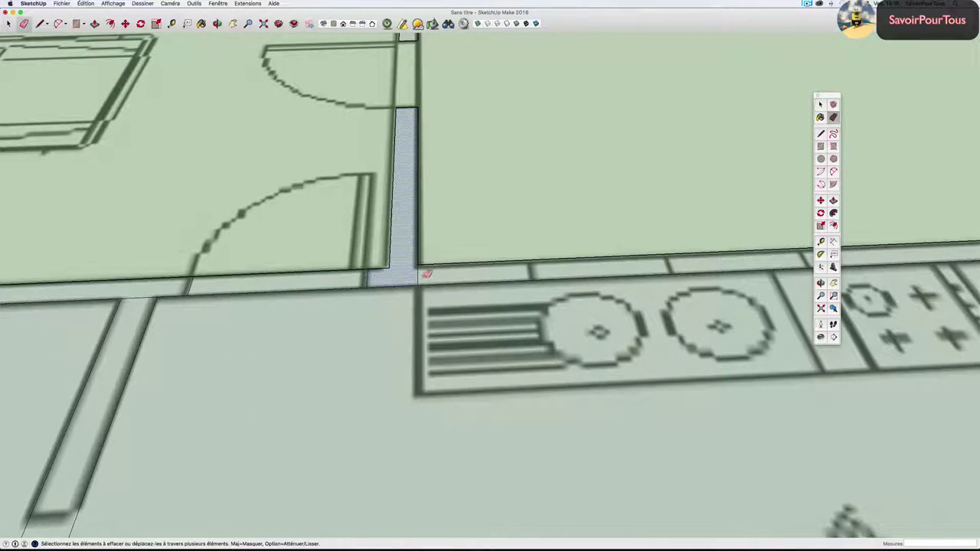
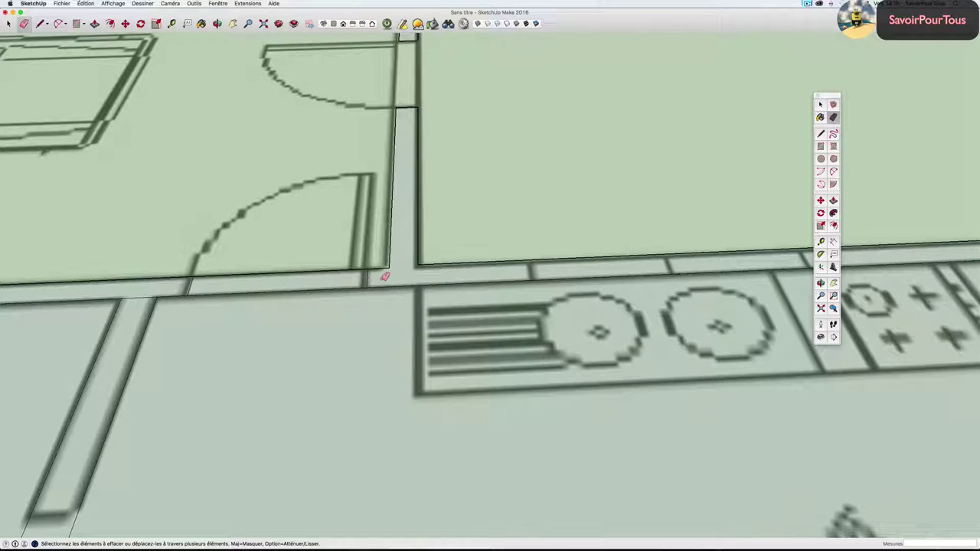
# Walk the view back so the kitchen and pantry come into sight.
pyautogui.press('l')
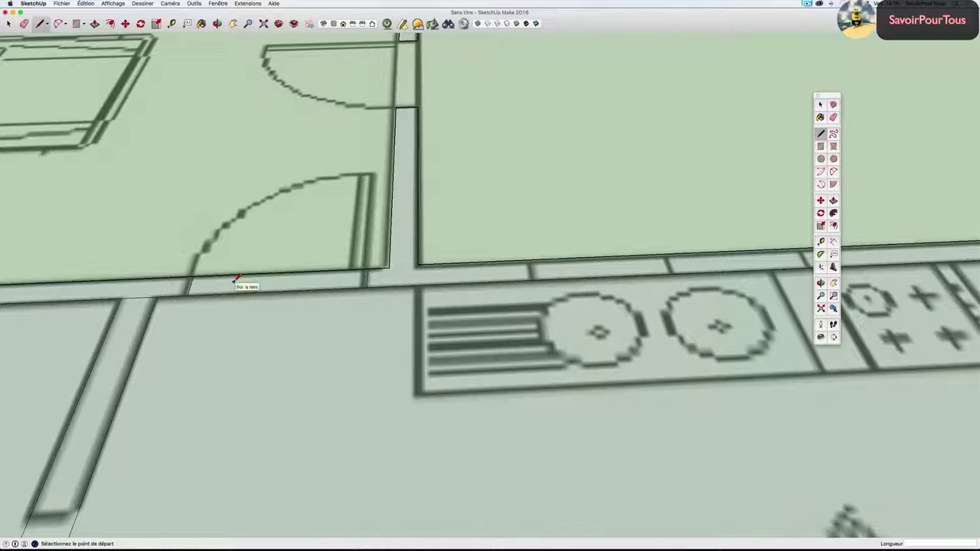
pyautogui.press('e')
pyautogui.press('w')
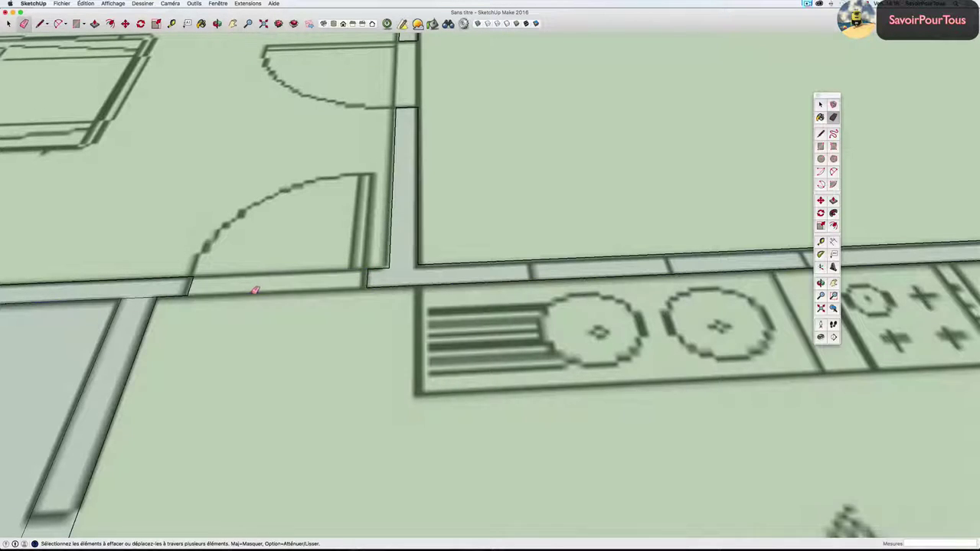
pyautogui.moveTo(258, 284); pyautogui.dragTo(457, 249)
pyautogui.press('e')
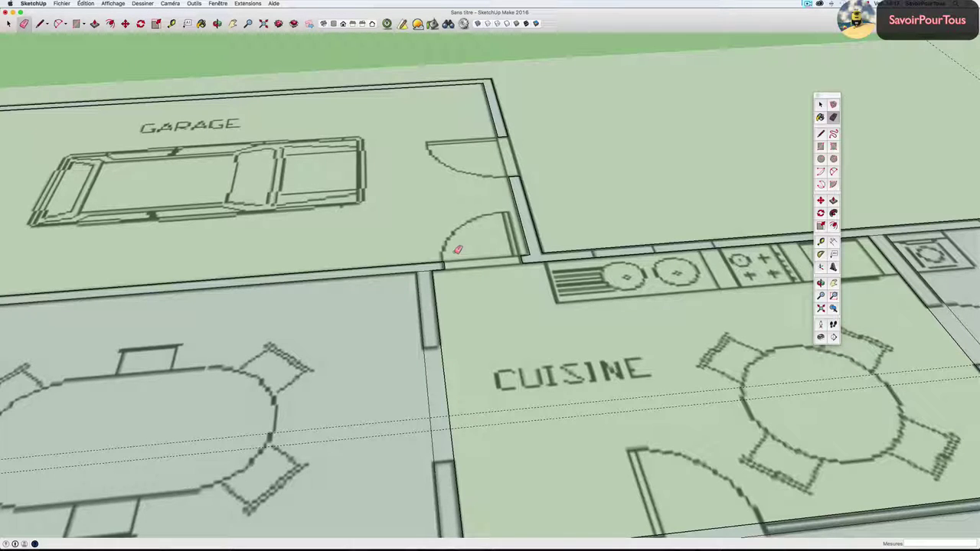
# Zoom in and out to inspect the Séjour/Cuisine wall.
pyautogui.scroll(-2, 460, 255)
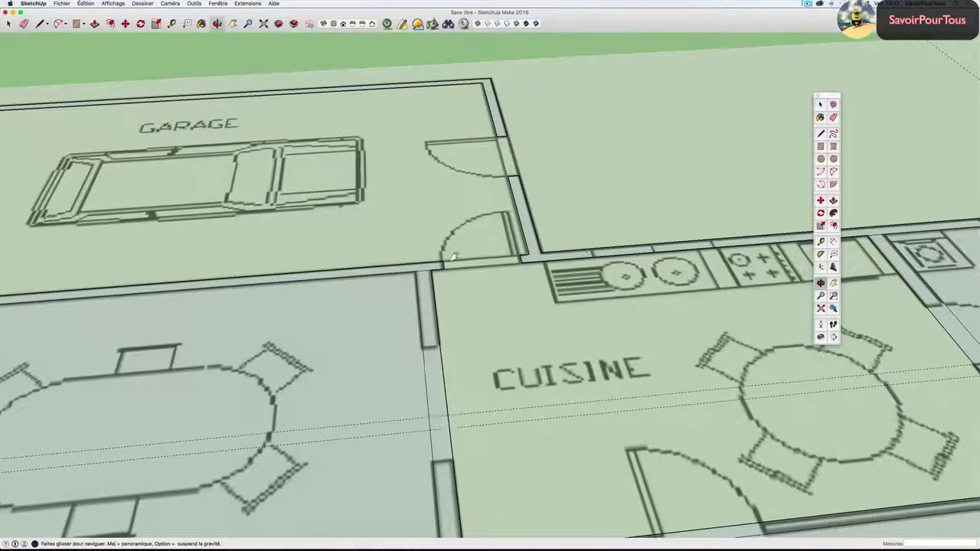
pyautogui.scroll(-2, 456, 237)
pyautogui.scroll(-2, 466, 225)
pyautogui.scroll(-2, 477, 222)
pyautogui.scroll(2, 490, 222)
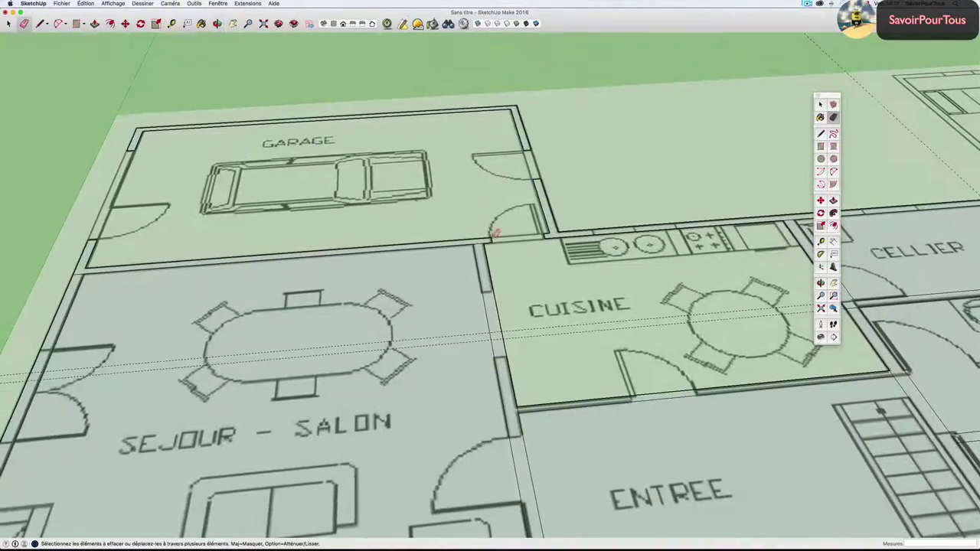
pyautogui.scroll(3, 486, 234)
pyautogui.scroll(2, 466, 257)
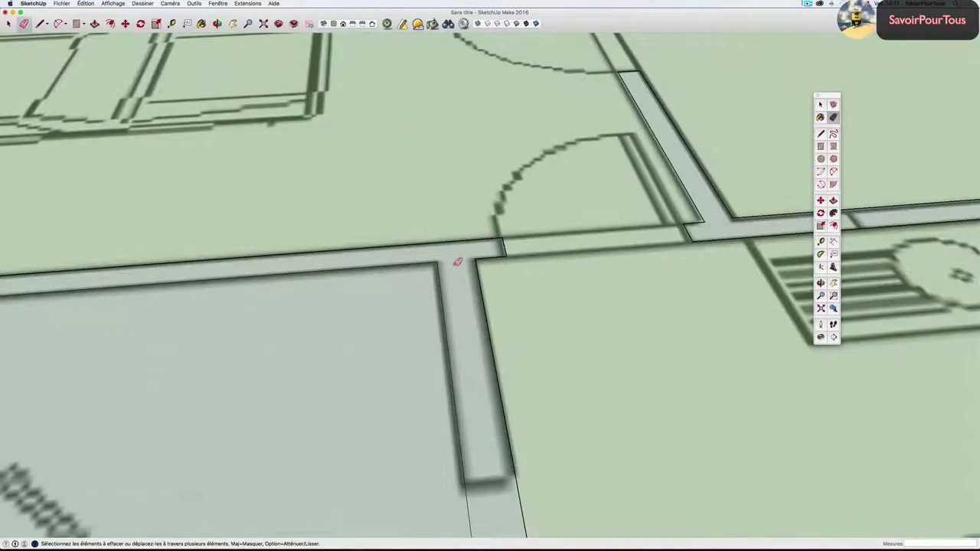
pyautogui.scroll(-2, 457, 259)
pyautogui.scroll(-2, 457, 258)
pyautogui.scroll(-2, 459, 264)
pyautogui.scroll(3, 468, 296)
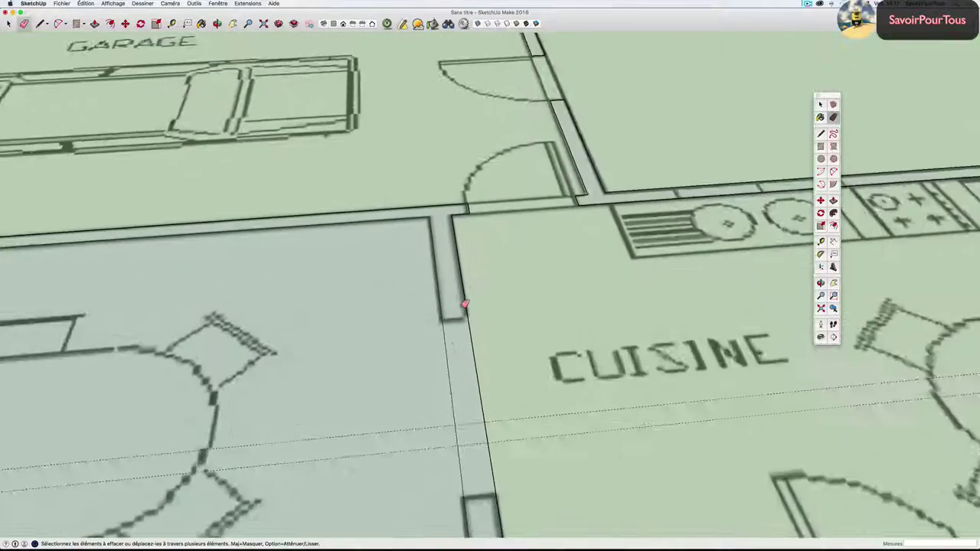
pyautogui.scroll(2, 464, 303)
pyautogui.scroll(1, 461, 307)
# Zoom closer on the Séjour/Cuisine wall with the Line tool, then return to Eraser and Select.
pyautogui.press('l')
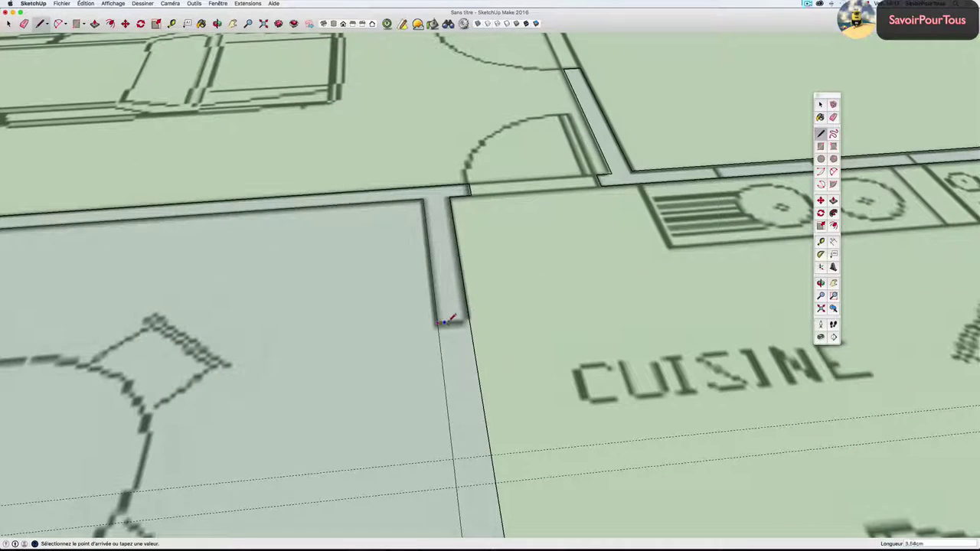
pyautogui.scroll(-2, 459, 311)
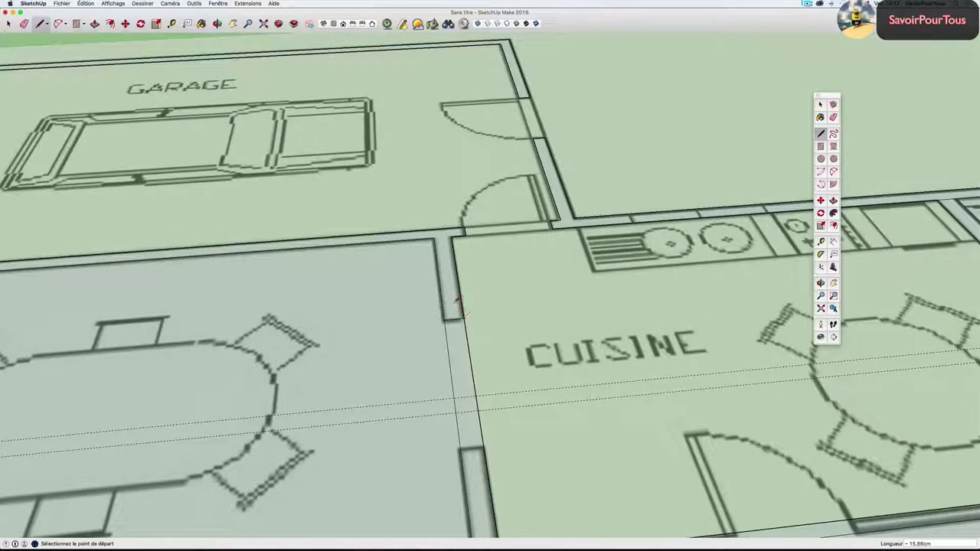
pyautogui.scroll(-1, 457, 306)
pyautogui.scroll(-1, 452, 303)
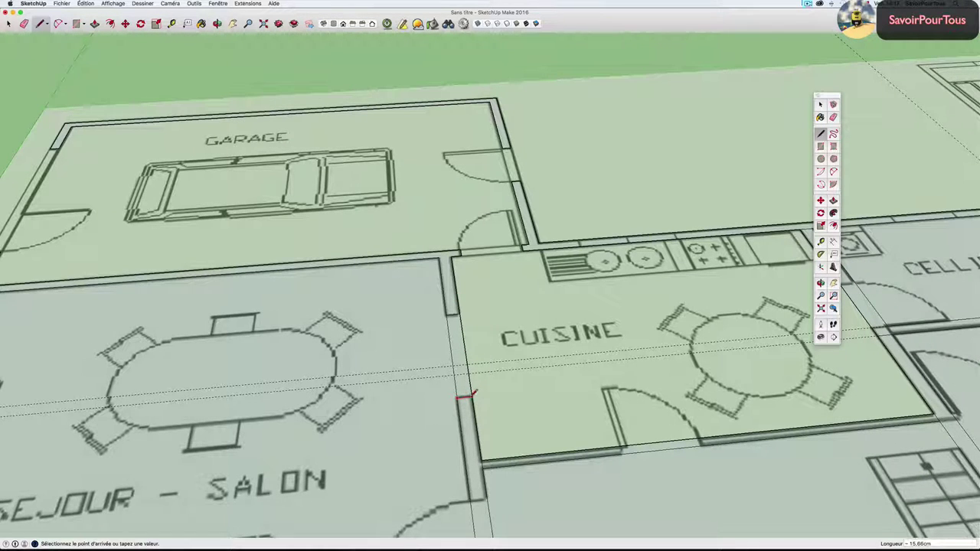
pyautogui.press('e')
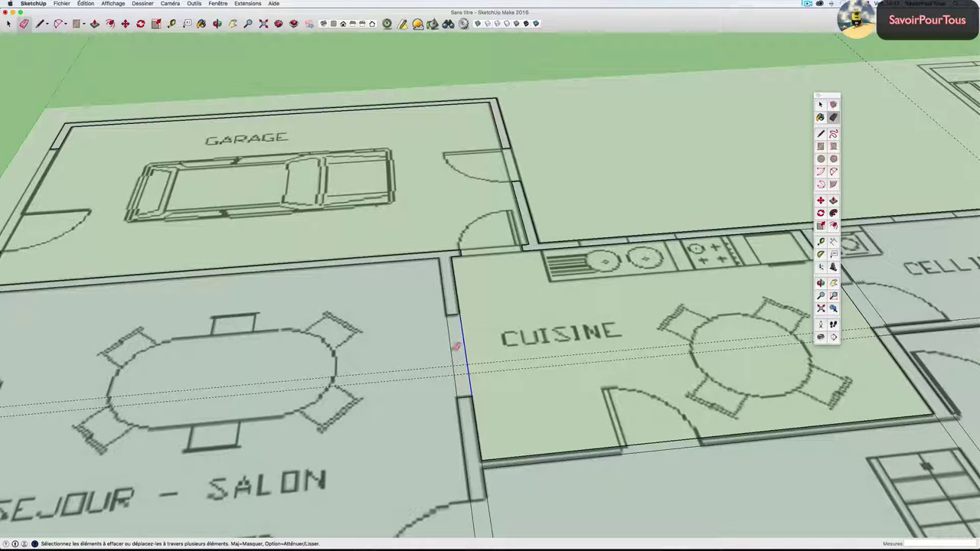
pyautogui.scroll(-1, 455, 345)
pyautogui.press('space')
# Select the Séjour-Salon top wall and zoom in to inspect it.
pyautogui.scroll(2, 453, 303)
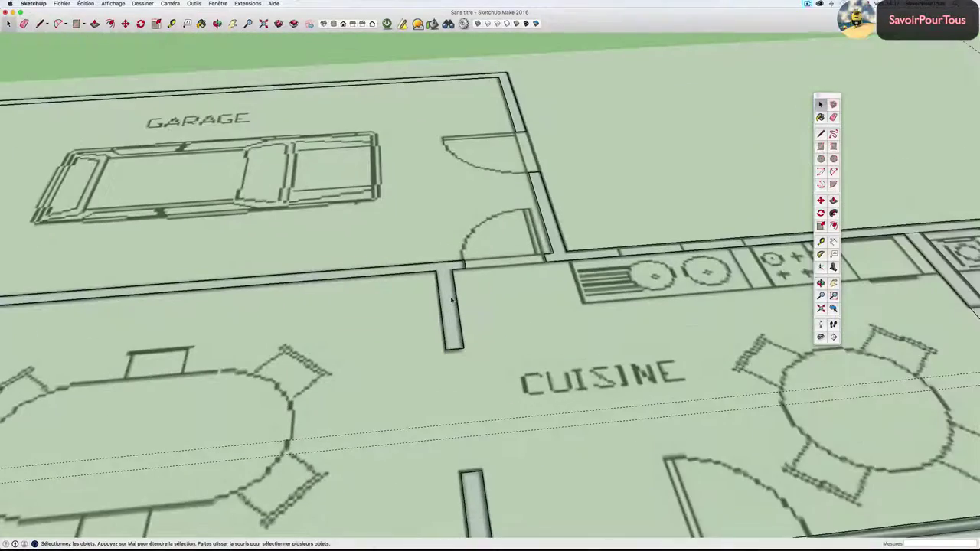
pyautogui.click(453, 303)
pyautogui.scroll(-2, 452, 303)
pyautogui.scroll(1, 198, 313)
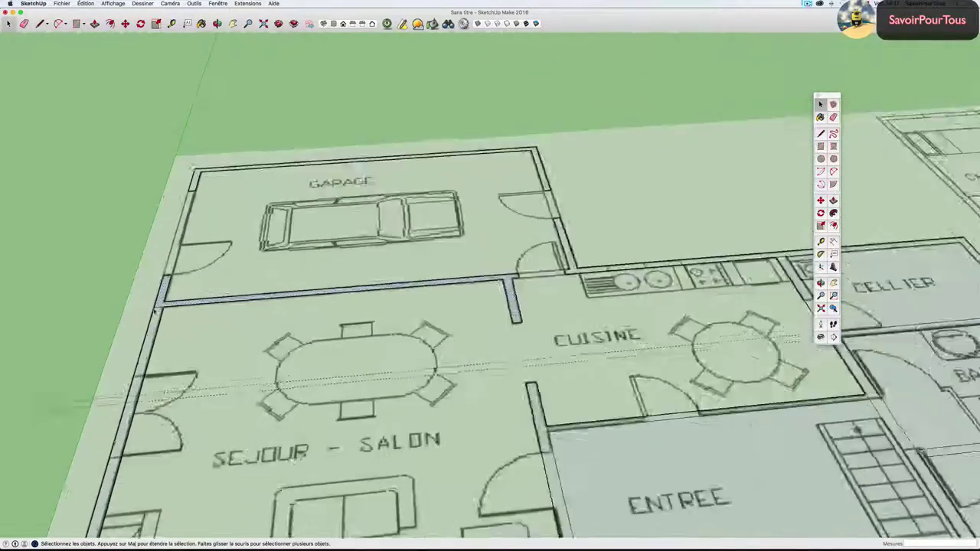
pyautogui.scroll(2, 184, 311)
pyautogui.scroll(2, 165, 309)
pyautogui.press('e')
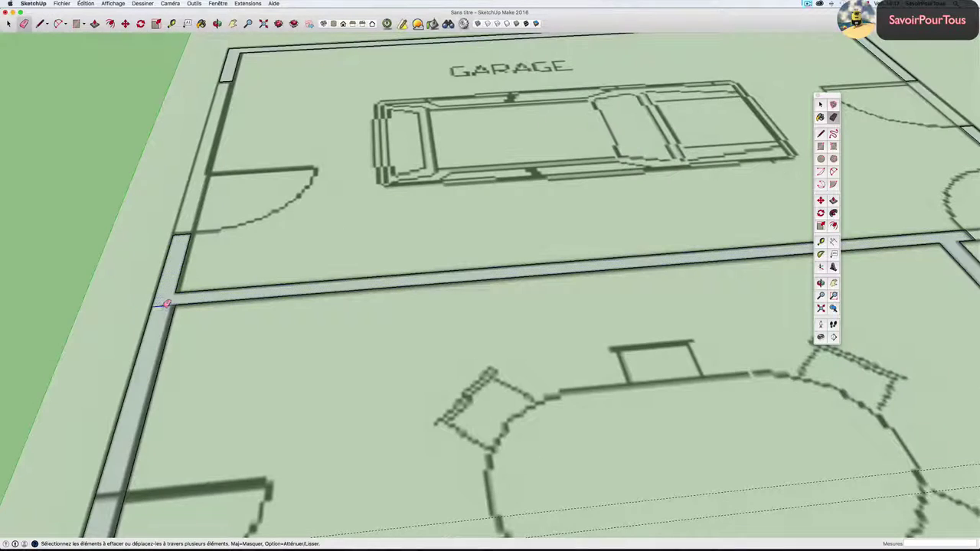
pyautogui.scroll(-2, 164, 308)
pyautogui.scroll(-2, 284, 335)
pyautogui.scroll(3, 291, 332)
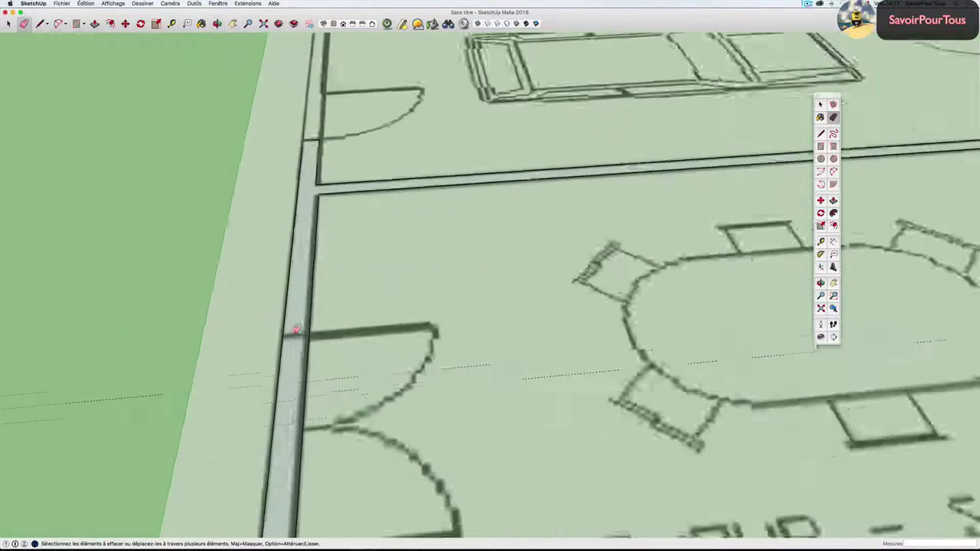
pyautogui.scroll(2, 310, 328)
# Draw a line across the Séjour-Salon left wall from its outer edge.
pyautogui.press('l')
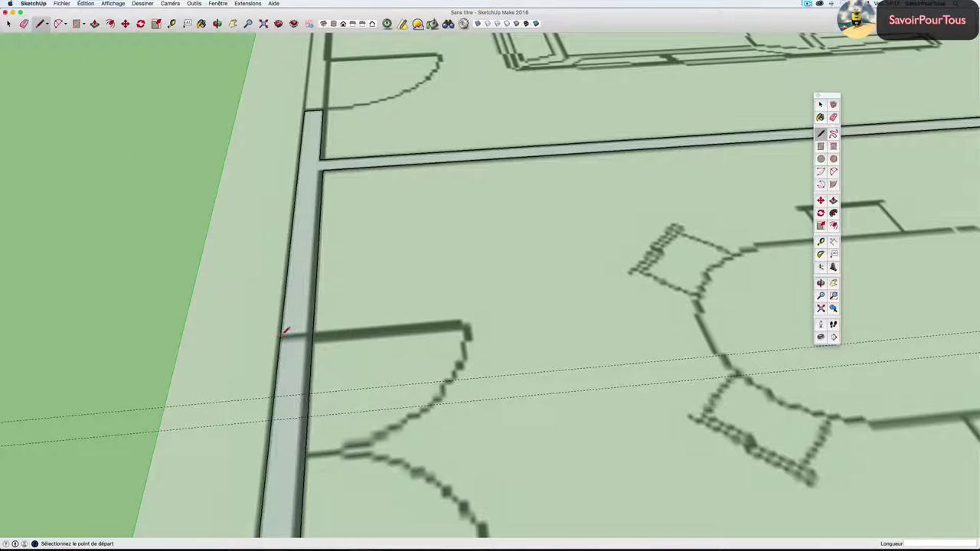
pyautogui.click(281, 336)
pyautogui.click(313, 332)
pyautogui.scroll(-3, 312, 331)
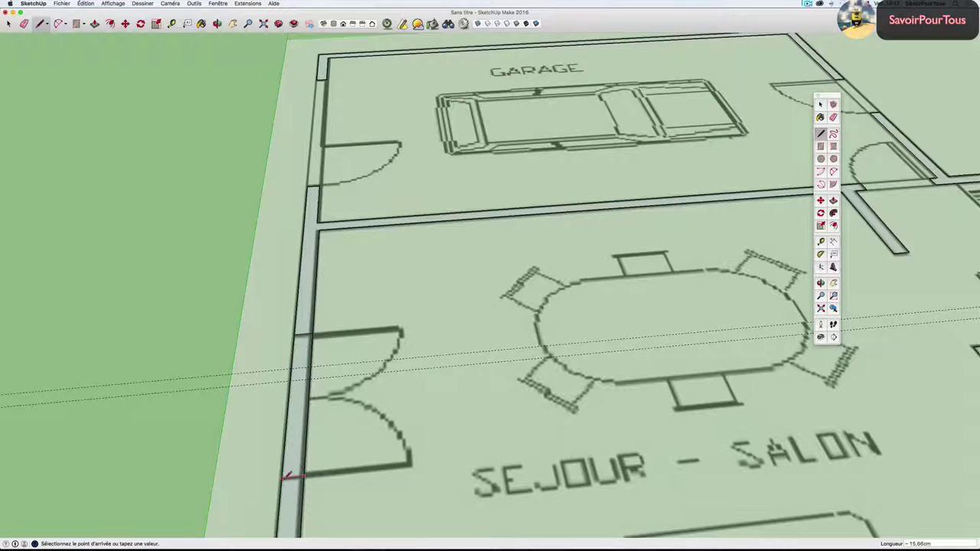
pyautogui.scroll(-2, 297, 464)
pyautogui.scroll(-2, 298, 444)
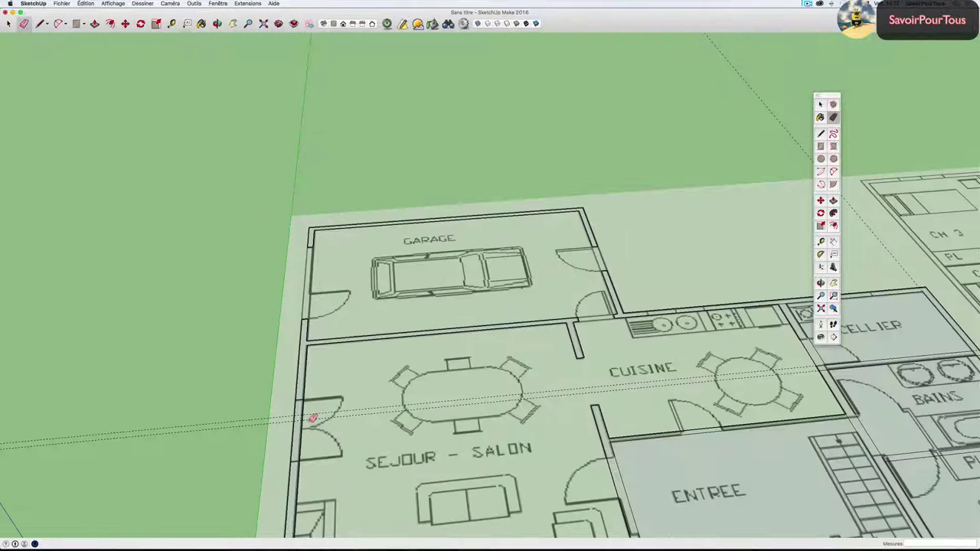
# Pan and zoom to centre the Séjour-Salon in the view.
pyautogui.press('e')
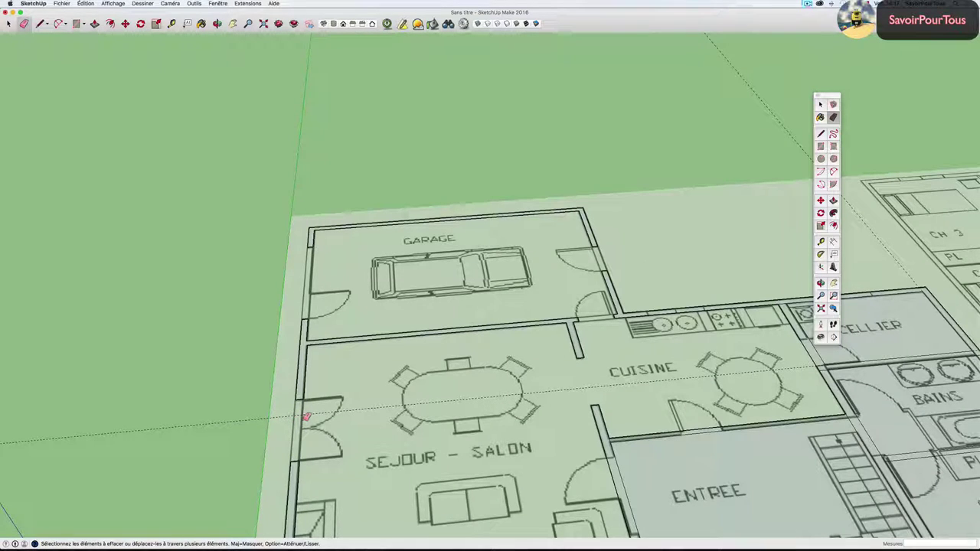
pyautogui.scroll(-1, 310, 429)
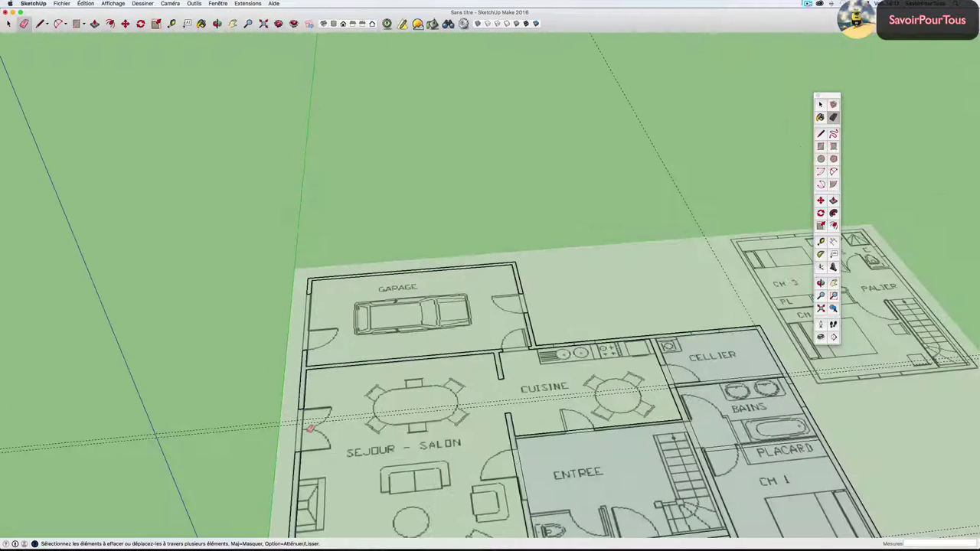
pyautogui.scroll(-3, 310, 428)
pyautogui.scroll(2, 337, 344)
pyautogui.scroll(3, 349, 312)
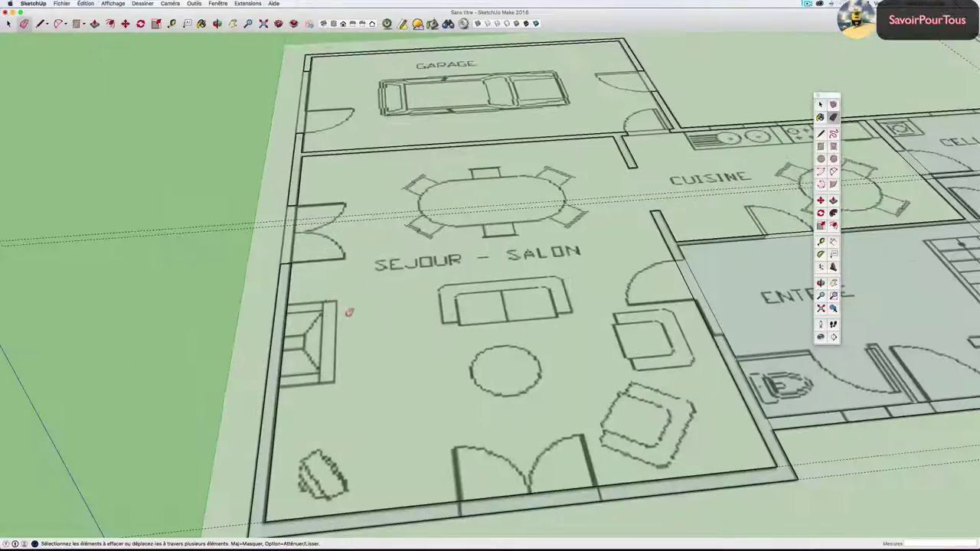
pyautogui.keyDown('shift'); pyautogui.moveTo(348, 312); pyautogui.dragTo(295, 260, button='middle'); pyautogui.keyUp('shift')
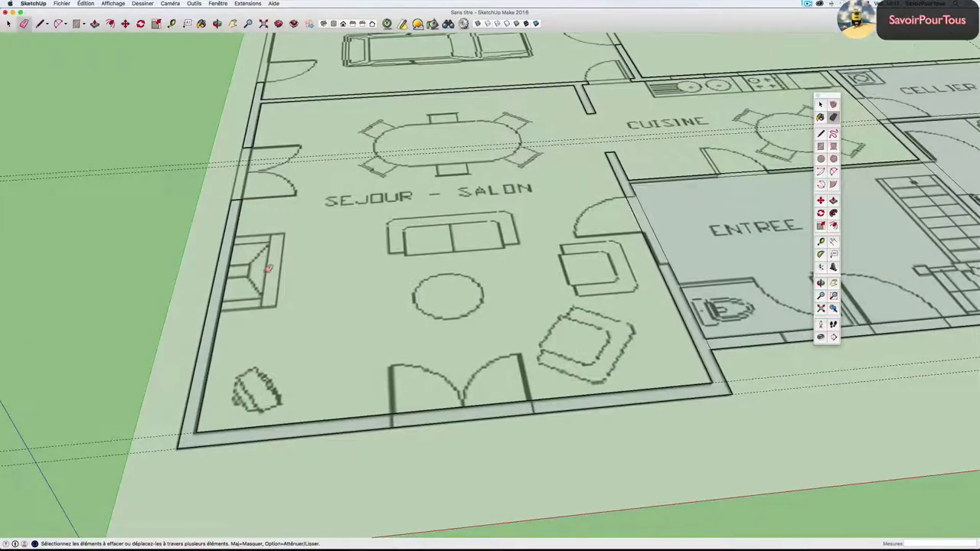
pyautogui.scroll(-2, 302, 278)
pyautogui.scroll(1, 243, 349)
pyautogui.scroll(1, 335, 341)
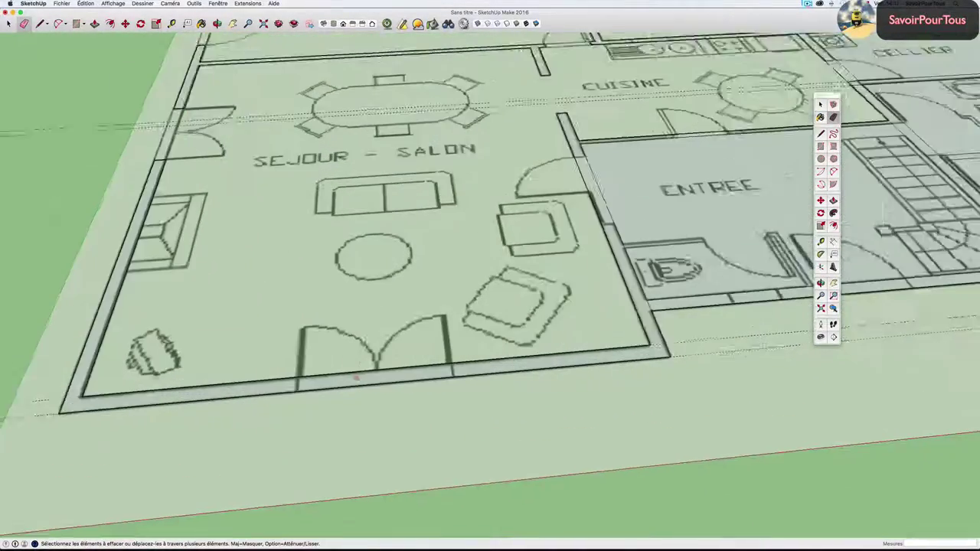
pyautogui.scroll(-2, 354, 361)
pyautogui.scroll(1, 354, 310)
# Draw a line across the Séjour-Salon bottom wall and erase the two dashed guide lines.
pyautogui.press('l')
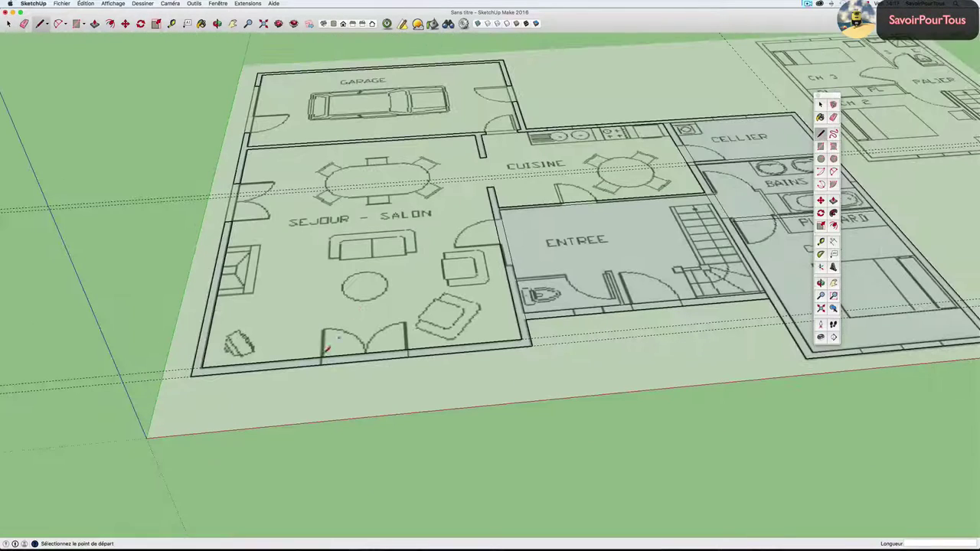
pyautogui.scroll(1, 326, 352)
pyautogui.scroll(1, 328, 352)
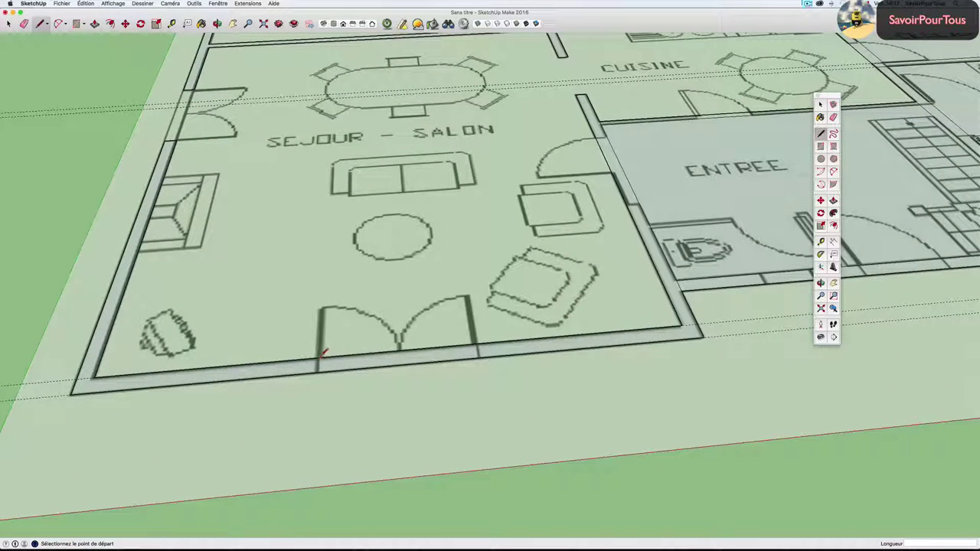
pyautogui.click(318, 360)
pyautogui.click(317, 372)
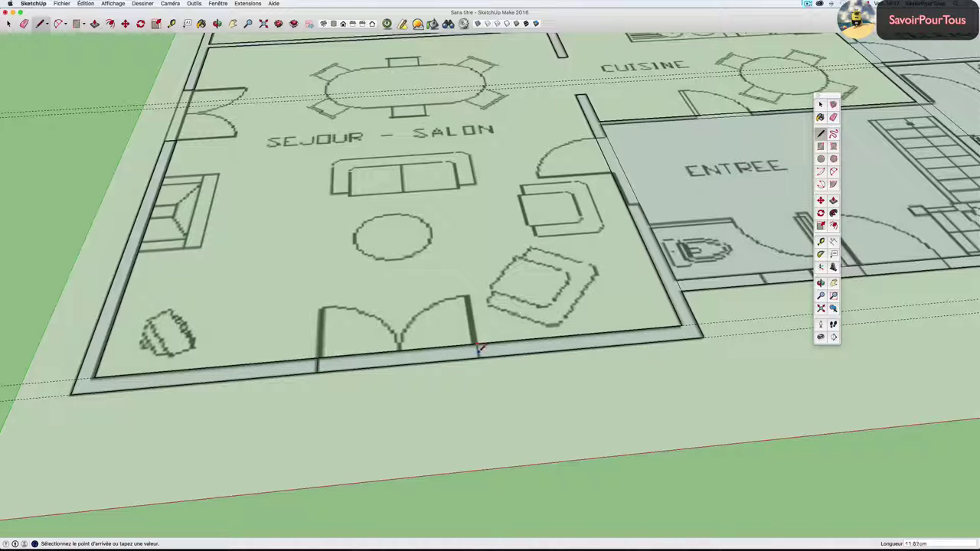
pyautogui.scroll(-1, 478, 346)
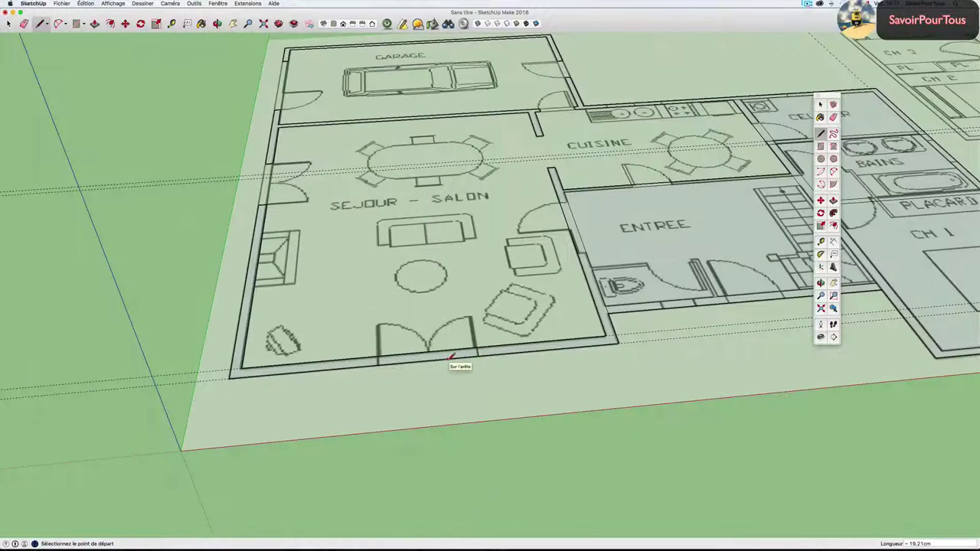
pyautogui.press('e')
pyautogui.moveTo(441, 346); pyautogui.dragTo(446, 360)
# Close the wall end by the ENTREE with lines and erase the edge to open the Séjour–ENTREE doorway.
pyautogui.scroll(-3, 444, 360)
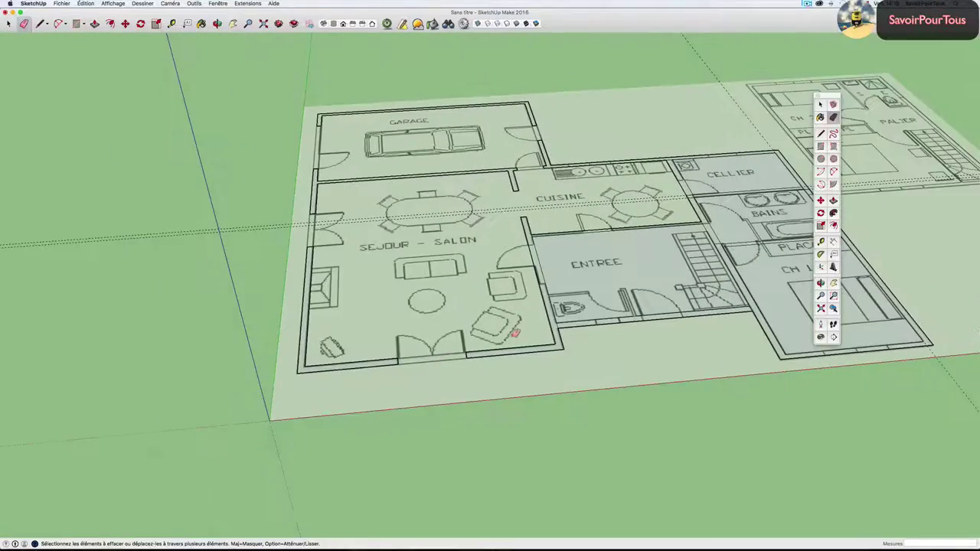
pyautogui.scroll(2, 517, 331)
pyautogui.scroll(1, 405, 360)
pyautogui.scroll(2, 389, 368)
pyautogui.scroll(1, 389, 368)
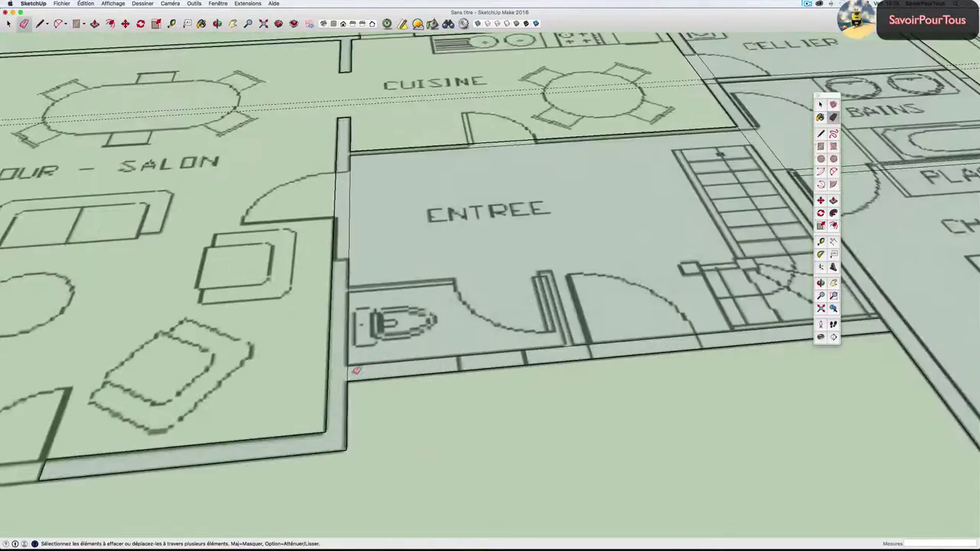
pyautogui.scroll(2, 360, 369)
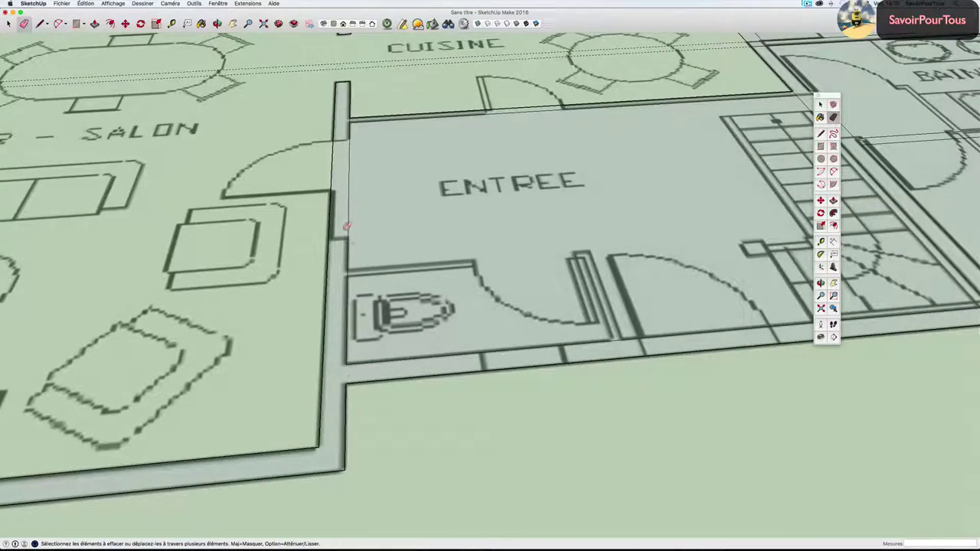
pyautogui.press('l')
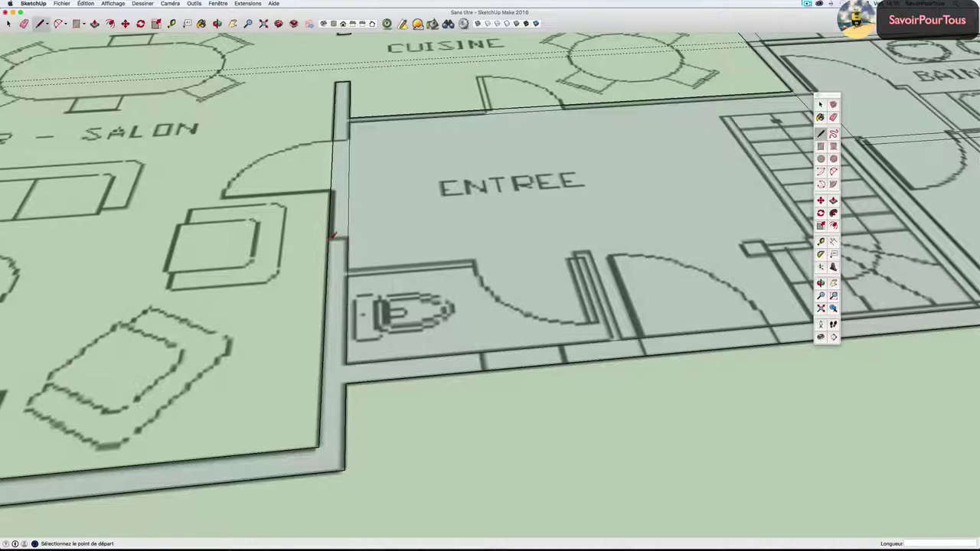
pyautogui.click(334, 237)
pyautogui.click(334, 137)
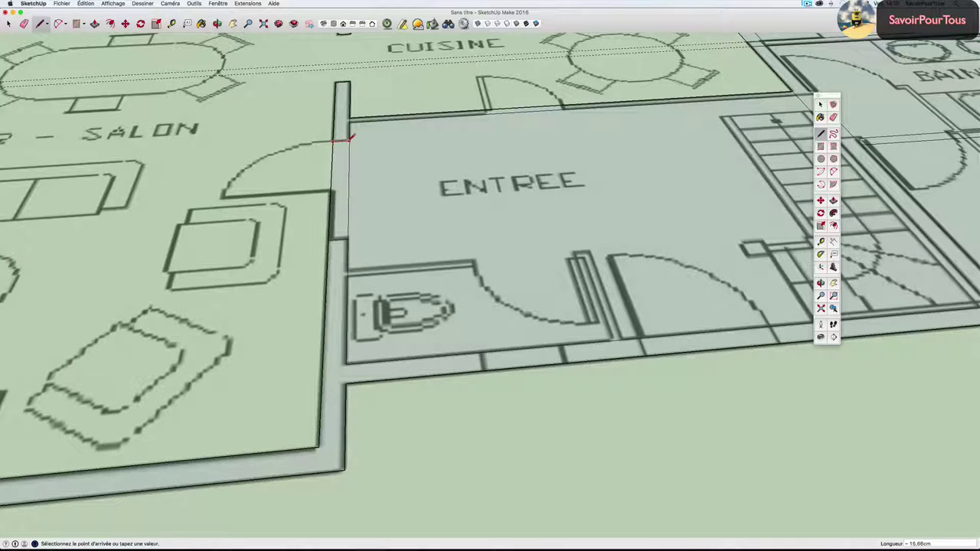
pyautogui.click(350, 138)
pyautogui.press('e')
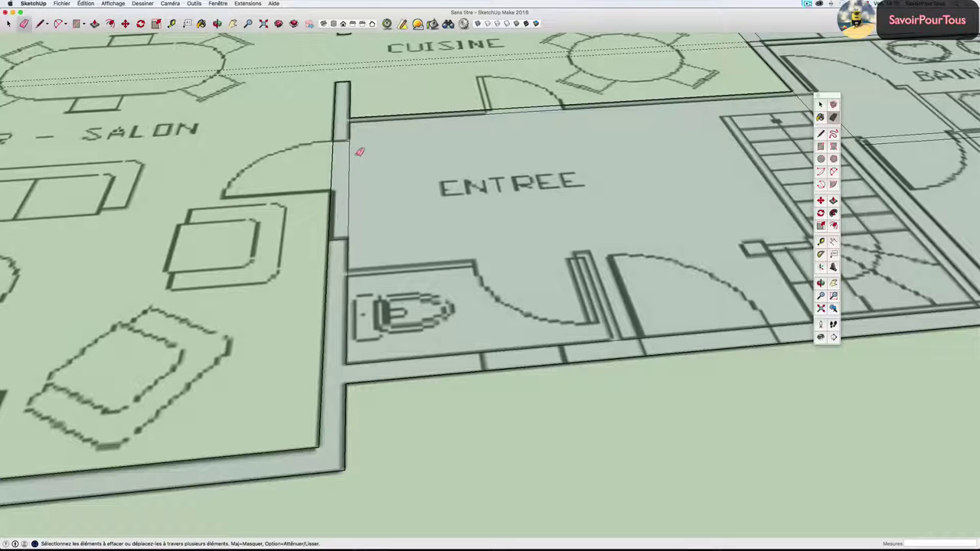
pyautogui.moveTo(355, 153); pyautogui.dragTo(332, 154)
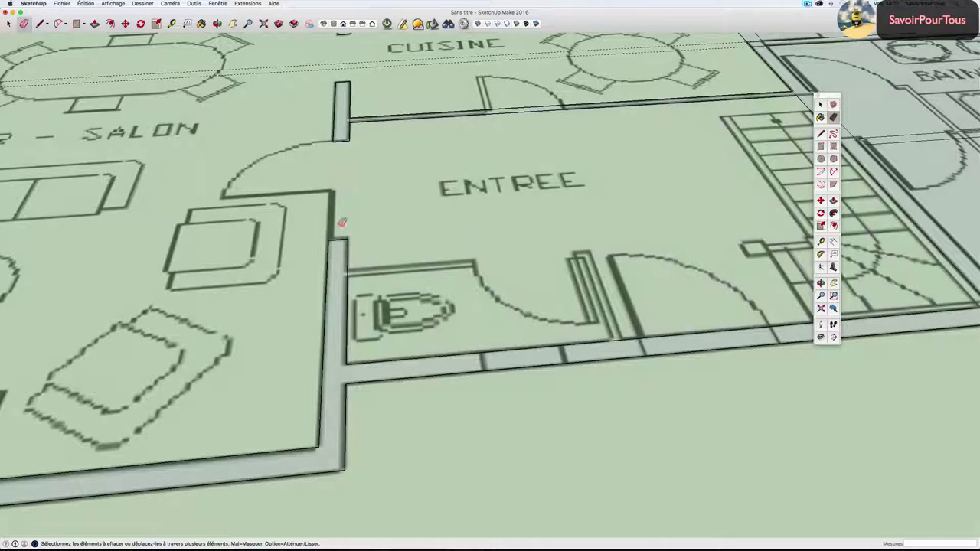
# Split the ENTREE front wall with a line from the door jamb to the door arc.
pyautogui.scroll(-3, 343, 222)
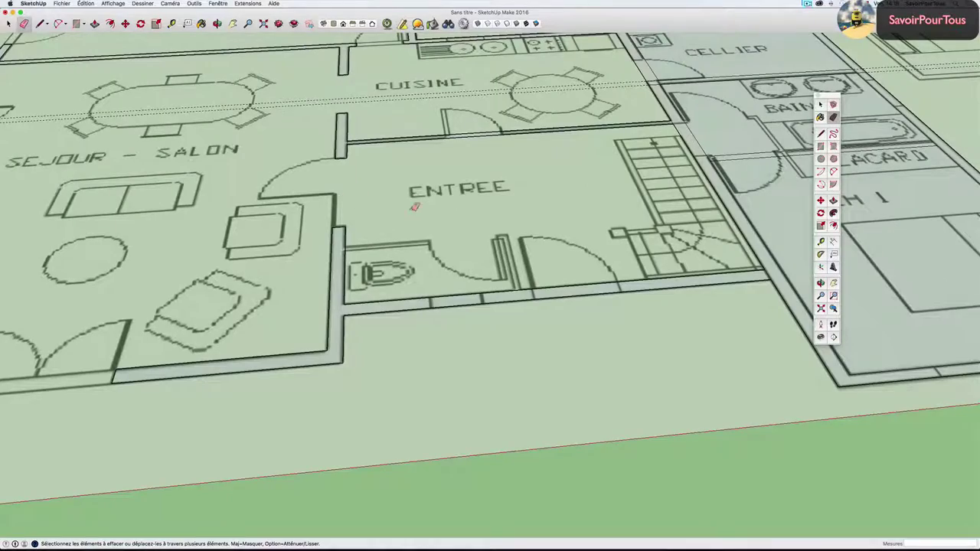
pyautogui.moveTo(415, 207)
pyautogui.mouseDown(button='middle')
pyautogui.moveTo(310, 192)
pyautogui.moveTo(377, 196)
pyautogui.mouseUp(button='middle')
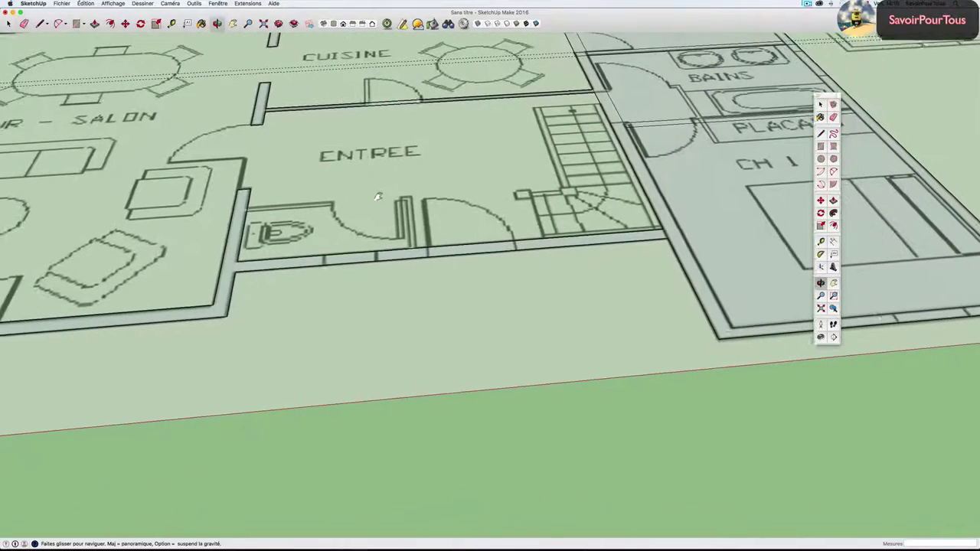
pyautogui.scroll(2, 368, 207)
pyautogui.scroll(2, 334, 230)
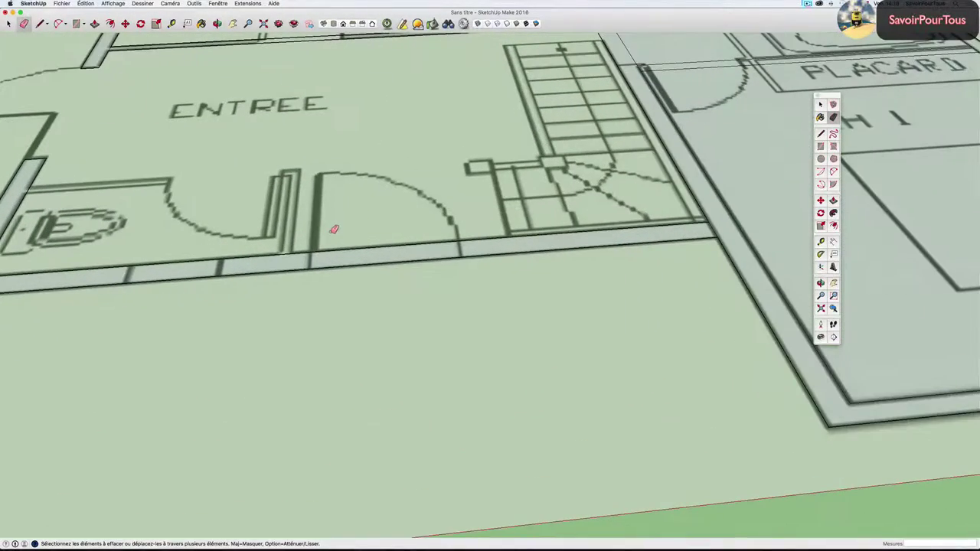
pyautogui.press('l')
pyautogui.click(312, 249)
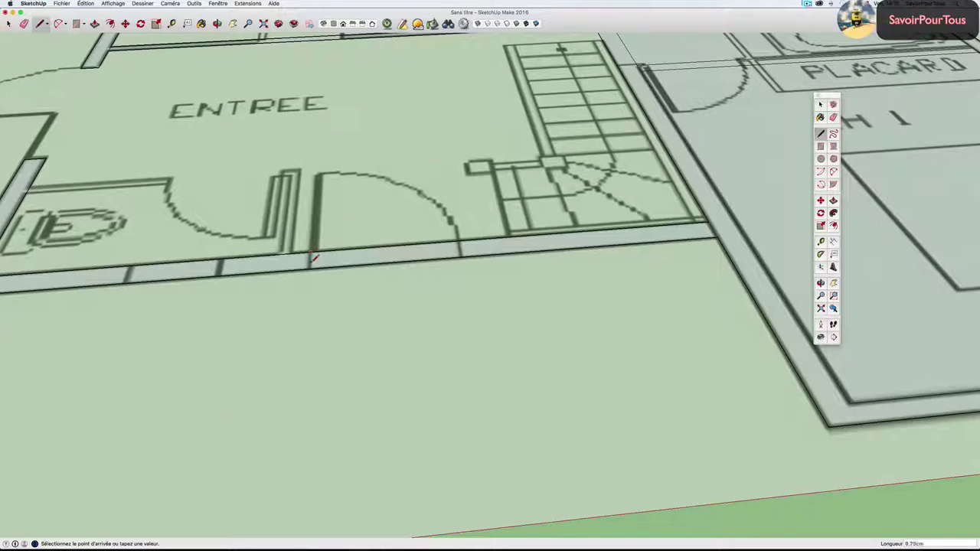
pyautogui.click(460, 246)
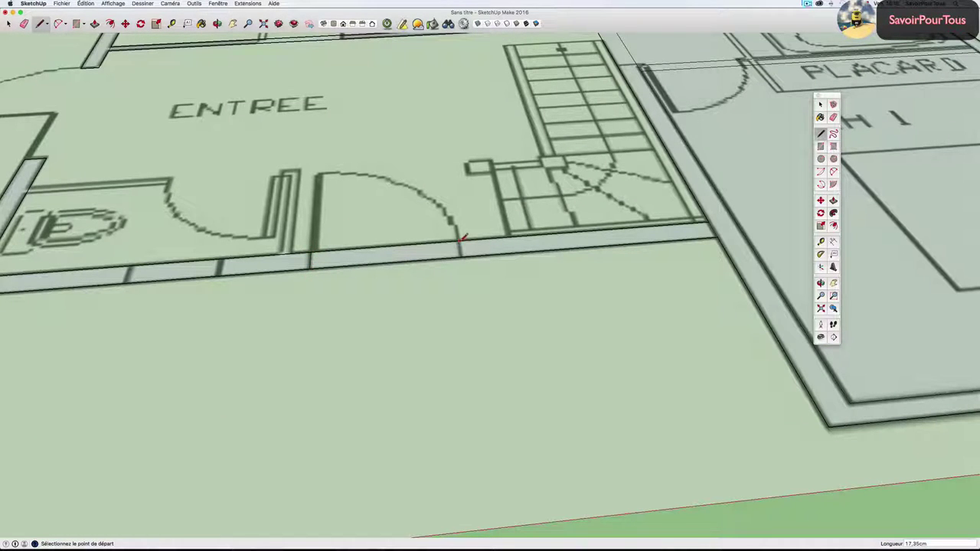
pyautogui.scroll(-2, 462, 241)
pyautogui.scroll(-3, 483, 225)
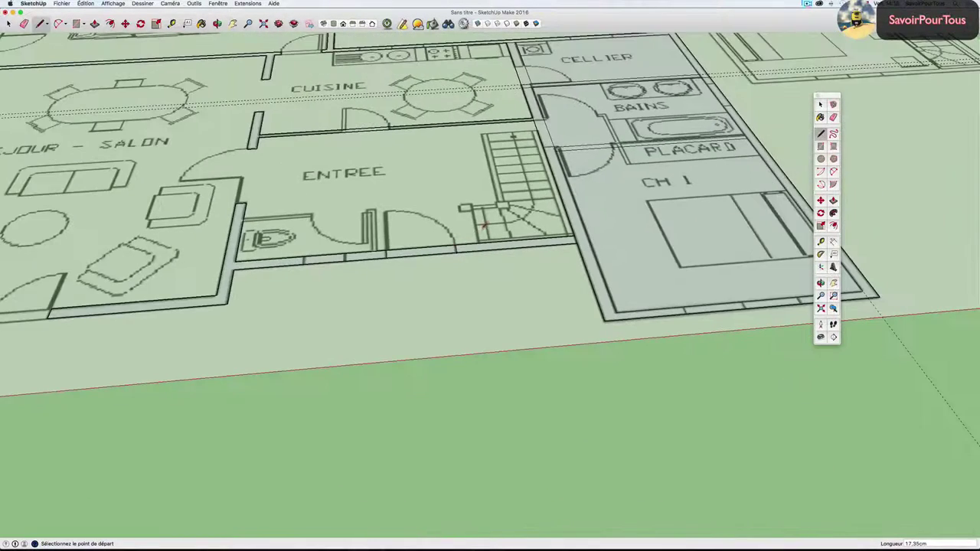
# Pan to CH 1 and start a line on its front wall, then cancel it.
pyautogui.moveTo(485, 225)
pyautogui.keyDown('shift'); pyautogui.mouseDown(button='middle')
pyautogui.moveTo(398, 245)
pyautogui.moveTo(245, 205)
pyautogui.mouseUp(button='middle'); pyautogui.keyUp('shift')
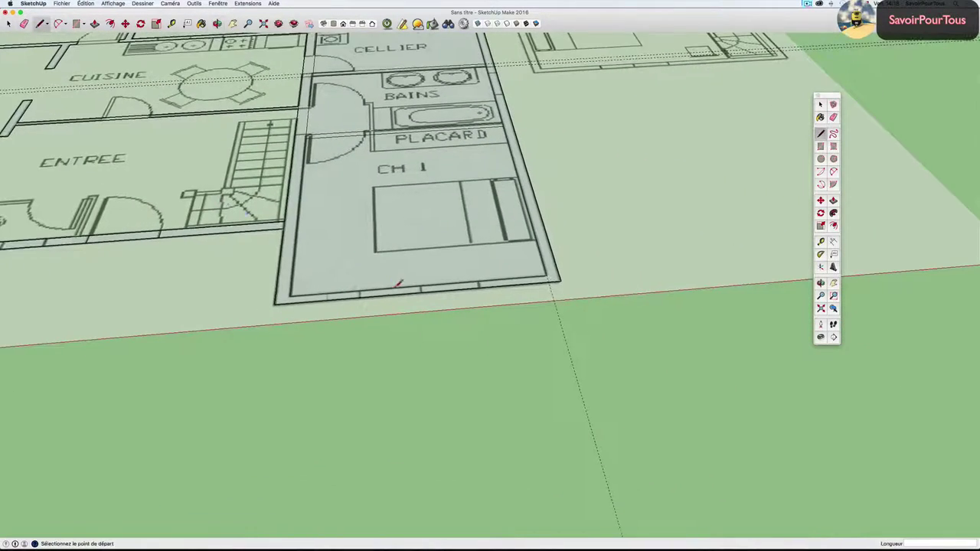
pyautogui.scroll(2, 398, 283)
pyautogui.scroll(-1, 383, 278)
pyautogui.scroll(1, 394, 300)
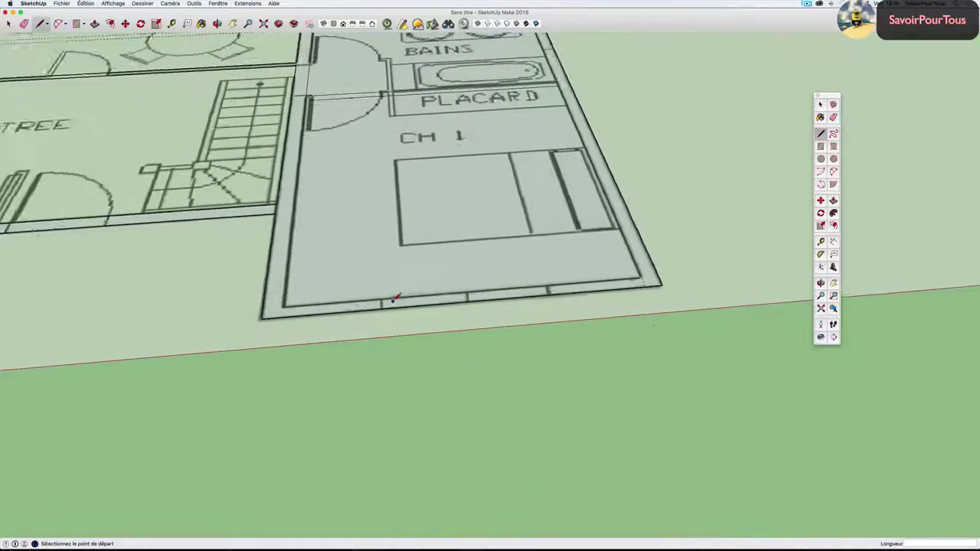
pyautogui.scroll(1, 392, 298)
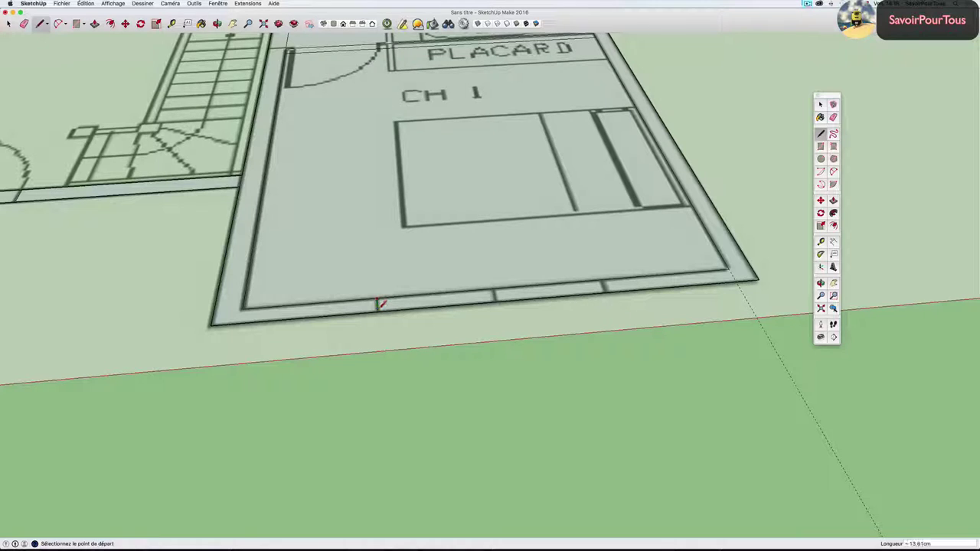
pyautogui.click(605, 281)
pyautogui.scroll(-3, 605, 286)
pyautogui.press('Escape')
pyautogui.scroll(4, 383, 291)
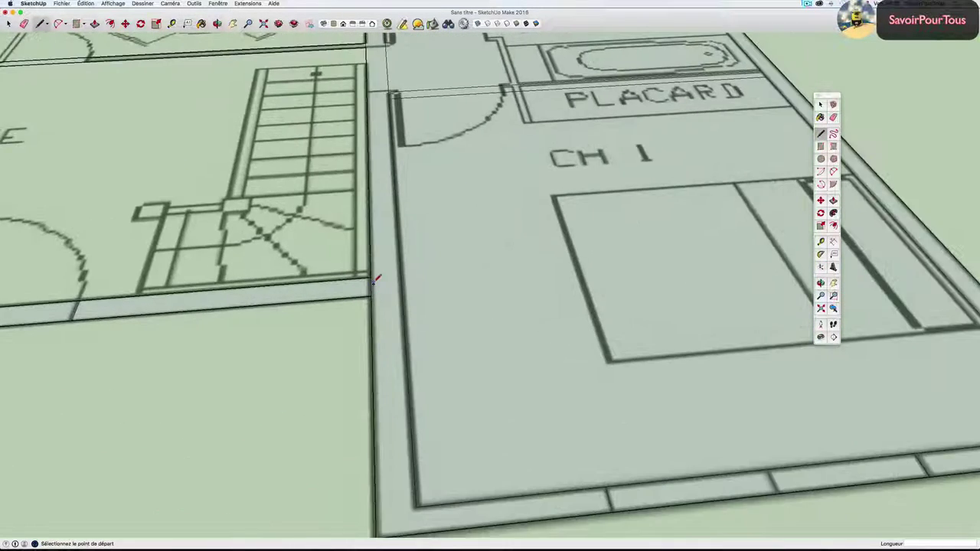
pyautogui.scroll(1, 375, 280)
# Zoom around the CH 1 area while switching between the Eraser and Select tools.
pyautogui.press('e')
pyautogui.scroll(-2, 375, 282)
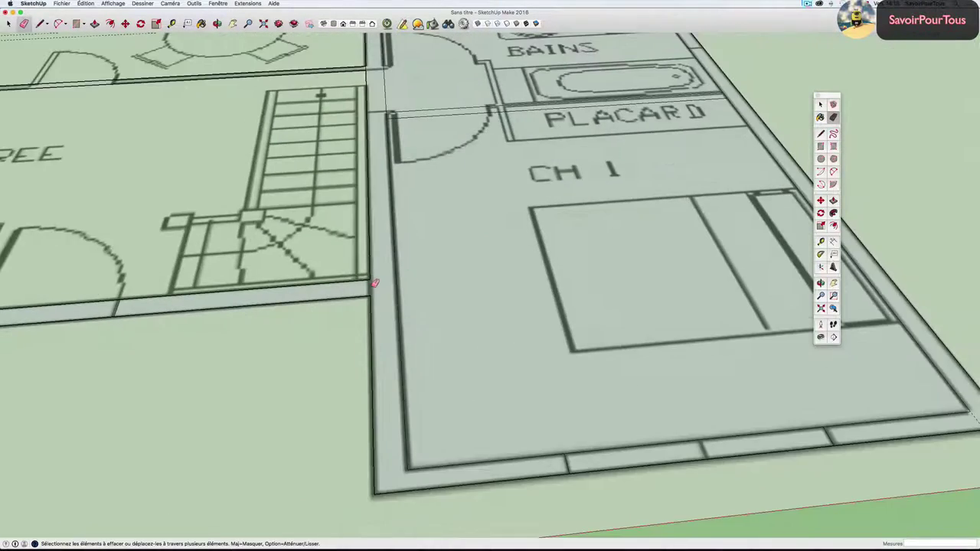
pyautogui.scroll(-3, 375, 284)
pyautogui.press('space')
pyautogui.scroll(2, 367, 289)
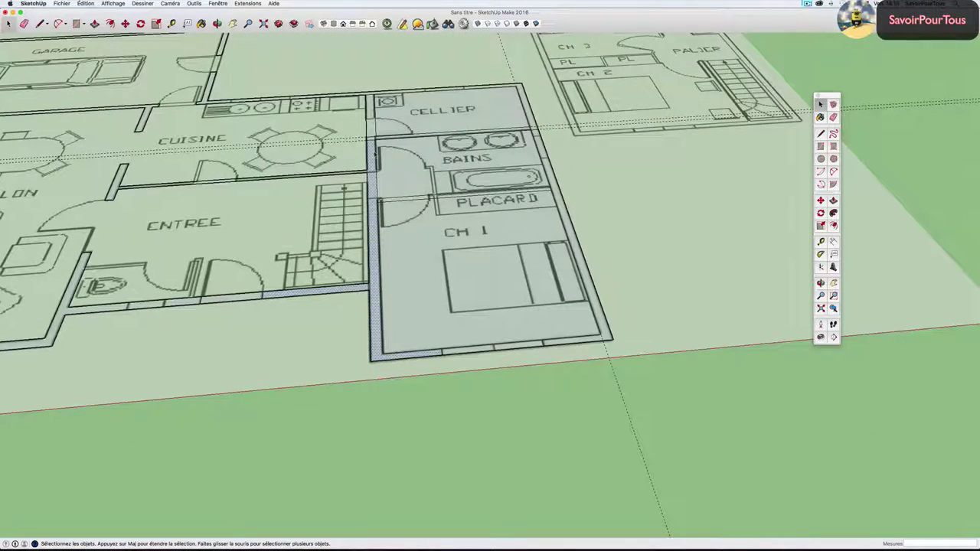
pyautogui.scroll(2, 377, 179)
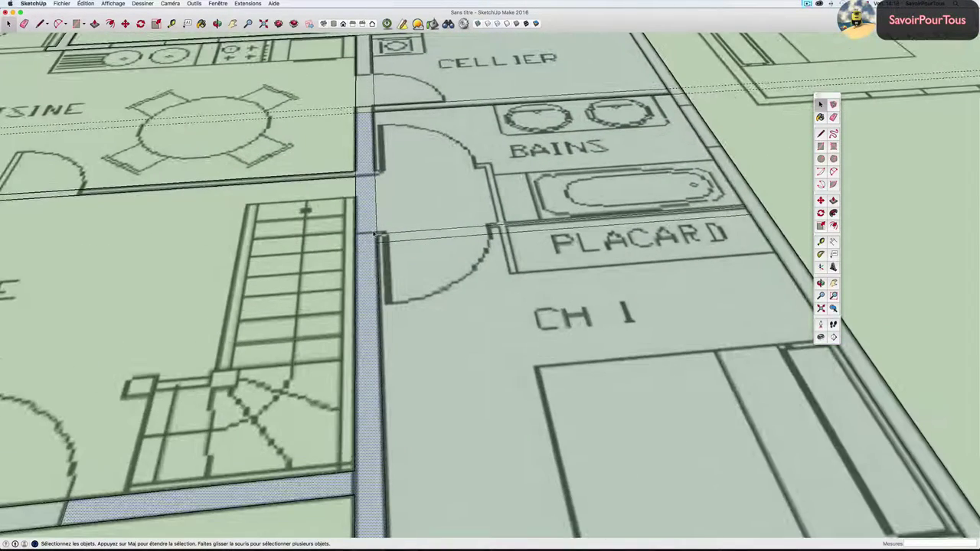
pyautogui.press('e')
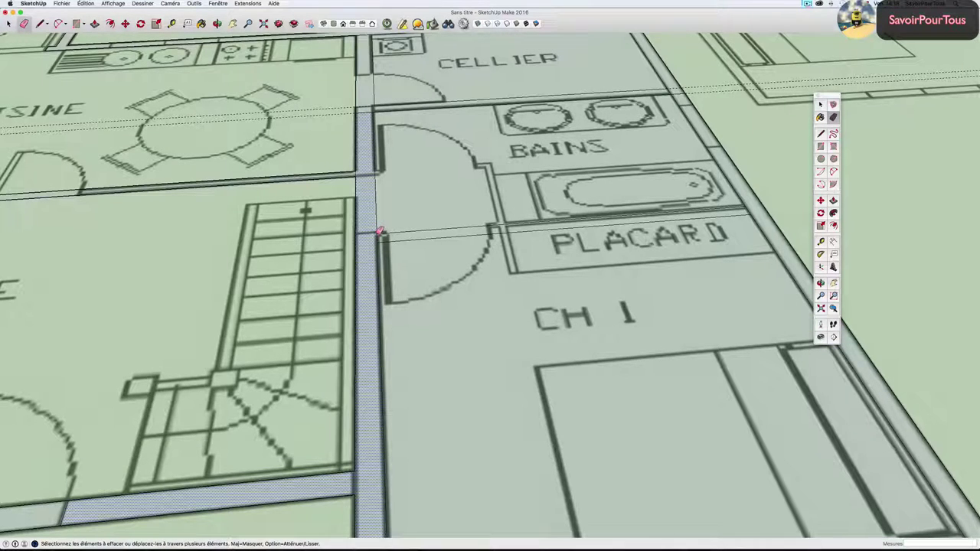
# Split the wall beside the BAINS door with a short cross line.
pyautogui.press('l')
pyautogui.click(378, 232)
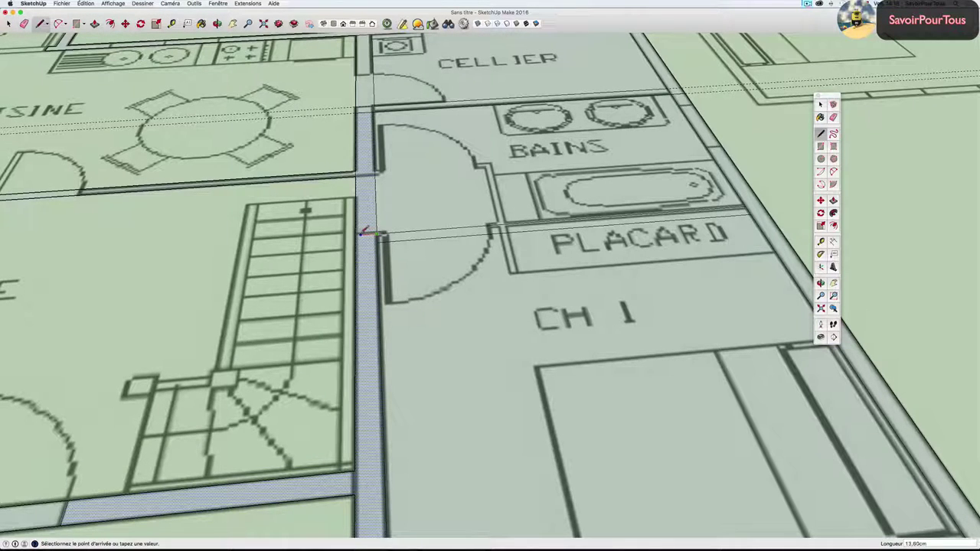
pyautogui.click(361, 231)
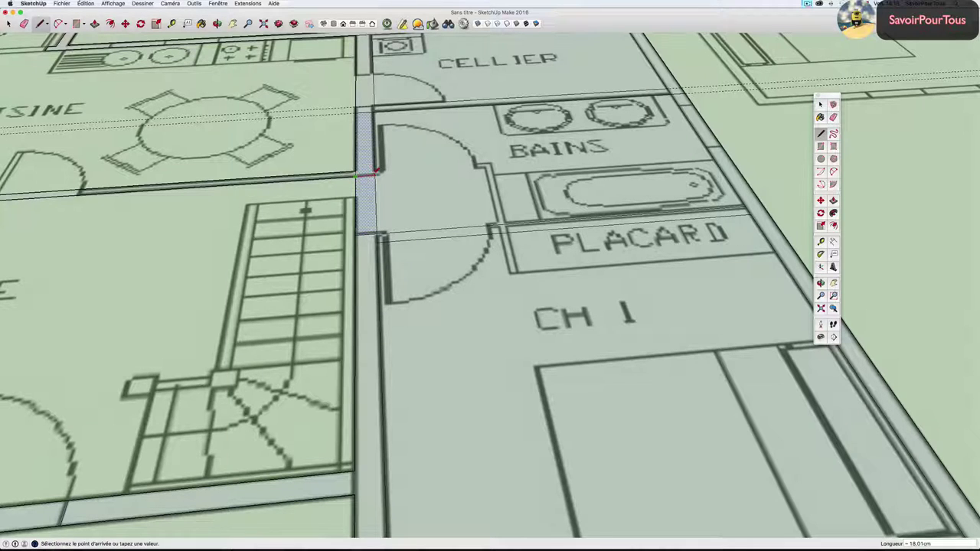
pyautogui.scroll(1, 361, 176)
pyautogui.press('e')
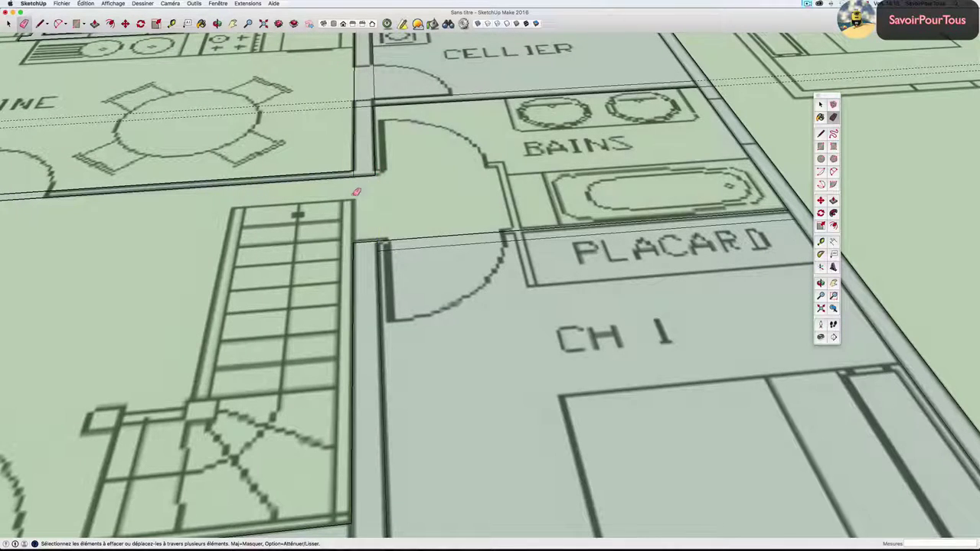
pyautogui.scroll(-2, 373, 195)
pyautogui.scroll(-2, 427, 219)
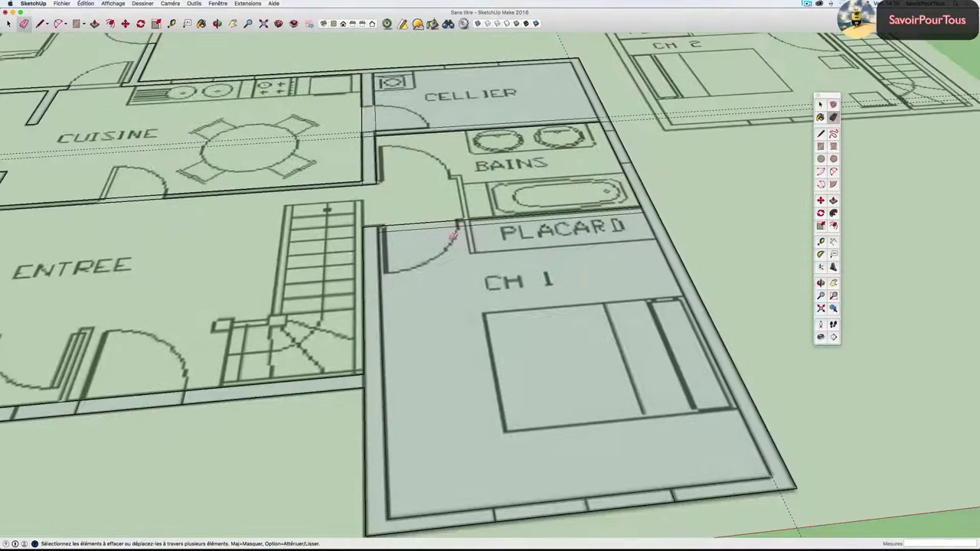
pyautogui.scroll(2, 462, 222)
# Close the wall end at the PLACARD door and erase the line across the CH 1 doorway.
pyautogui.press('l')
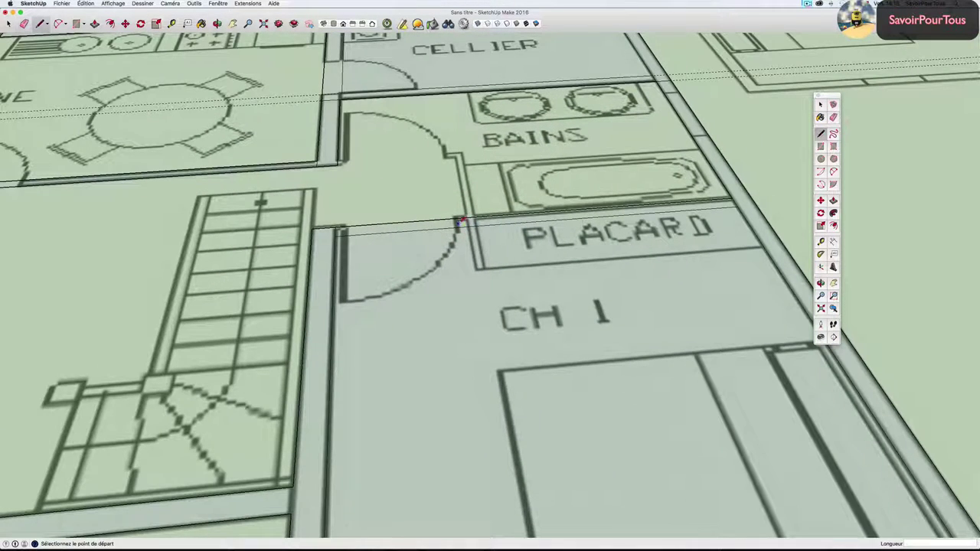
pyautogui.click(457, 220)
pyautogui.click(460, 222)
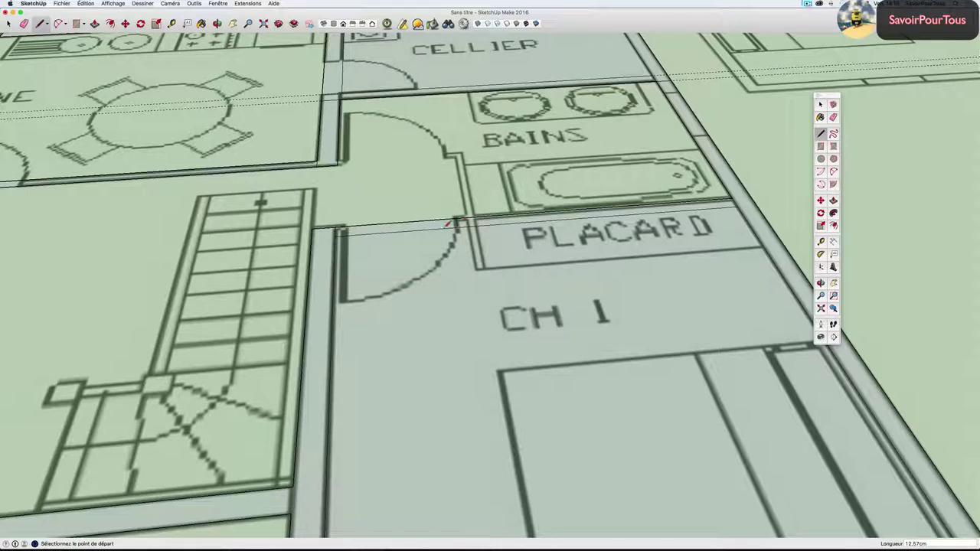
pyautogui.press('e')
pyautogui.click(400, 227)
# Zoom out and walk the view toward the CELLIER and BAINS rooms.
pyautogui.scroll(-2, 459, 224)
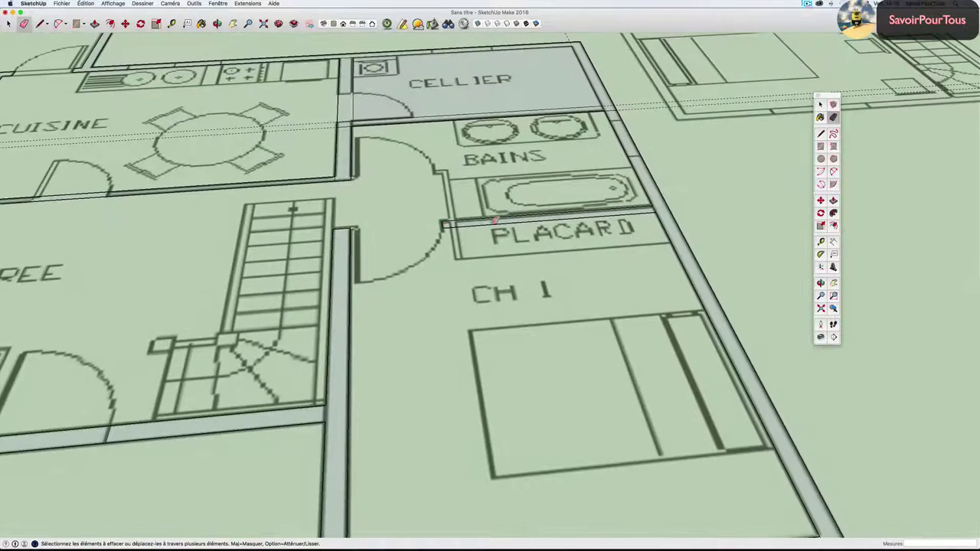
pyautogui.scroll(1, 659, 209)
pyautogui.scroll(3, 643, 210)
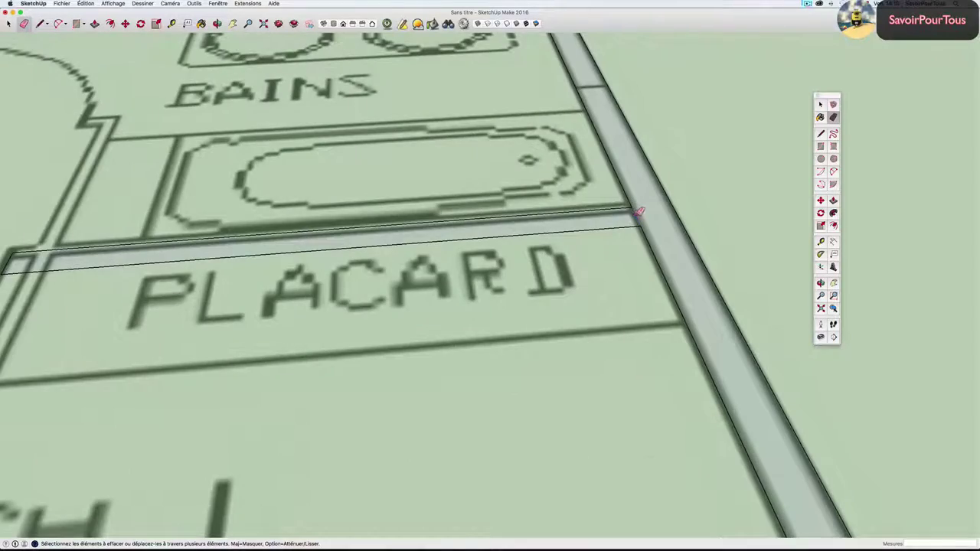
pyautogui.scroll(-2, 639, 211)
pyautogui.scroll(-2, 634, 178)
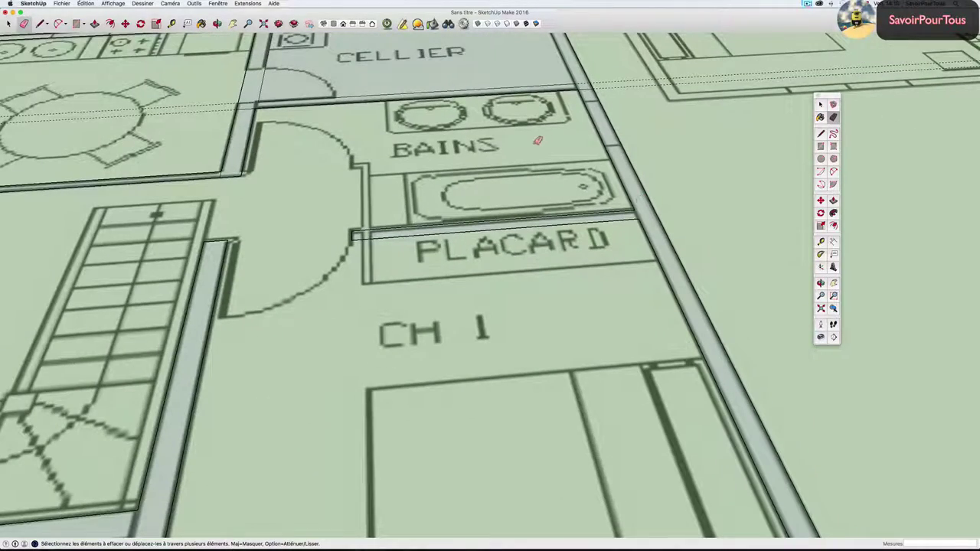
pyautogui.press('w')
pyautogui.moveTo(538, 141); pyautogui.dragTo(329, 307)
# Erase the stray edge at the wall corner between CUISINE and CELLIER.
pyautogui.scroll(-3, 329, 270)
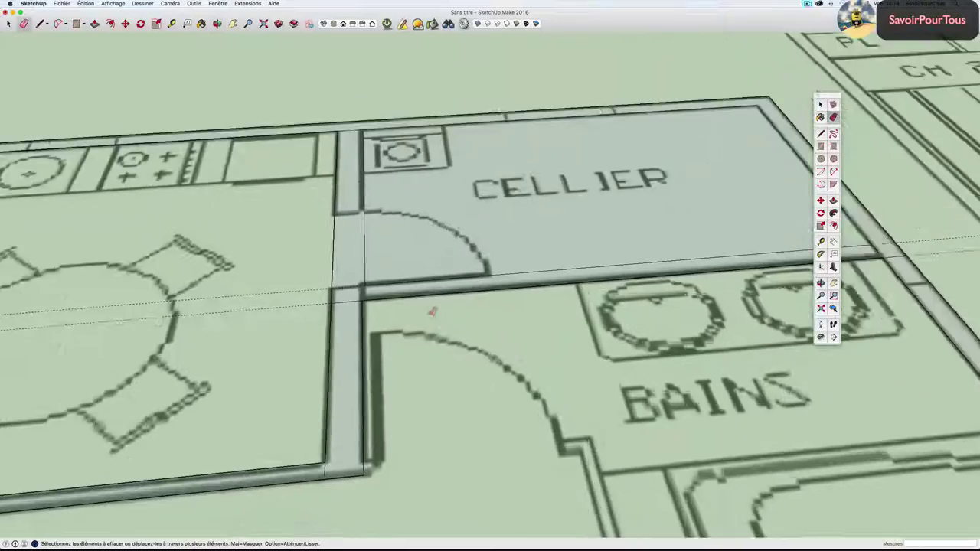
pyautogui.press('e')
pyautogui.scroll(4, 307, 292)
pyautogui.scroll(-2, 303, 287)
pyautogui.scroll(-1, 313, 283)
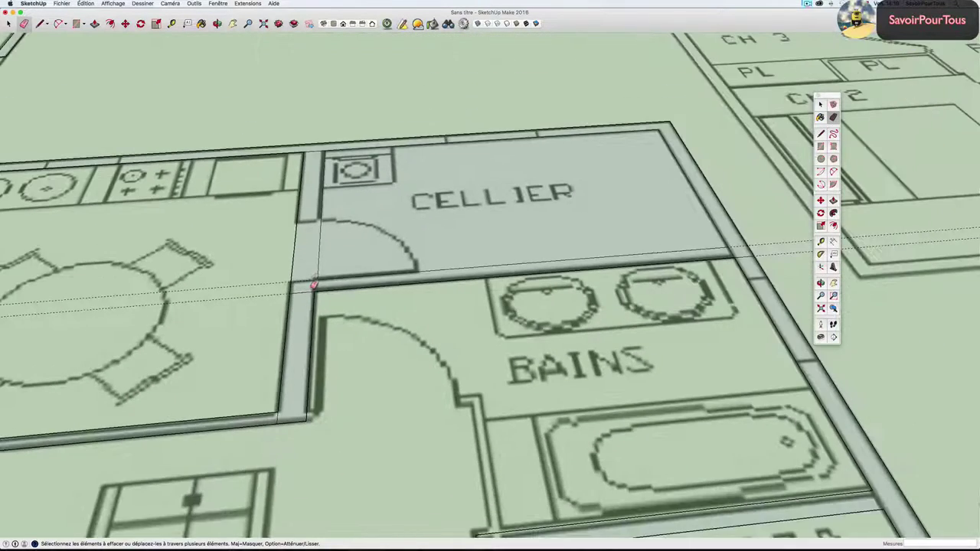
pyautogui.scroll(-1, 337, 298)
pyautogui.scroll(-1, 360, 314)
pyautogui.scroll(1, 370, 310)
pyautogui.scroll(1, 396, 326)
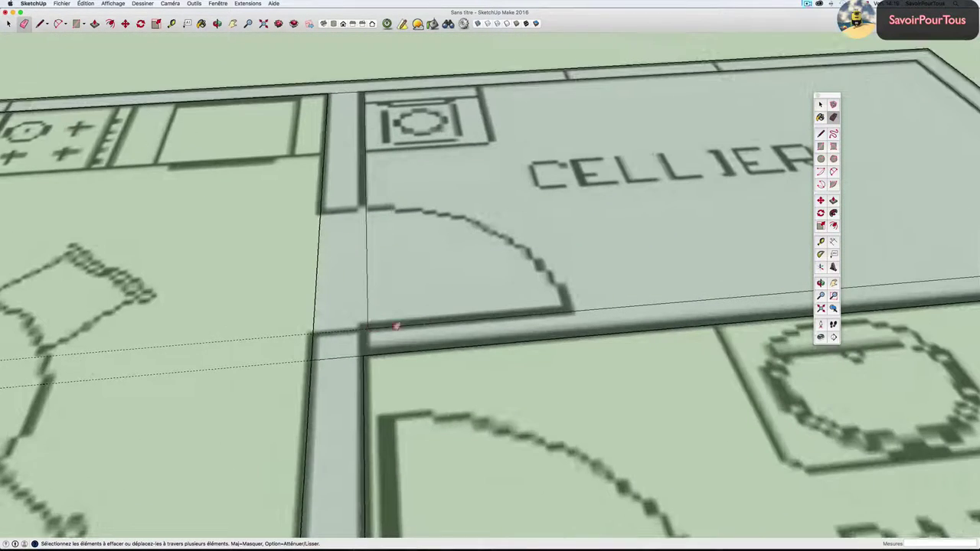
pyautogui.press('l')
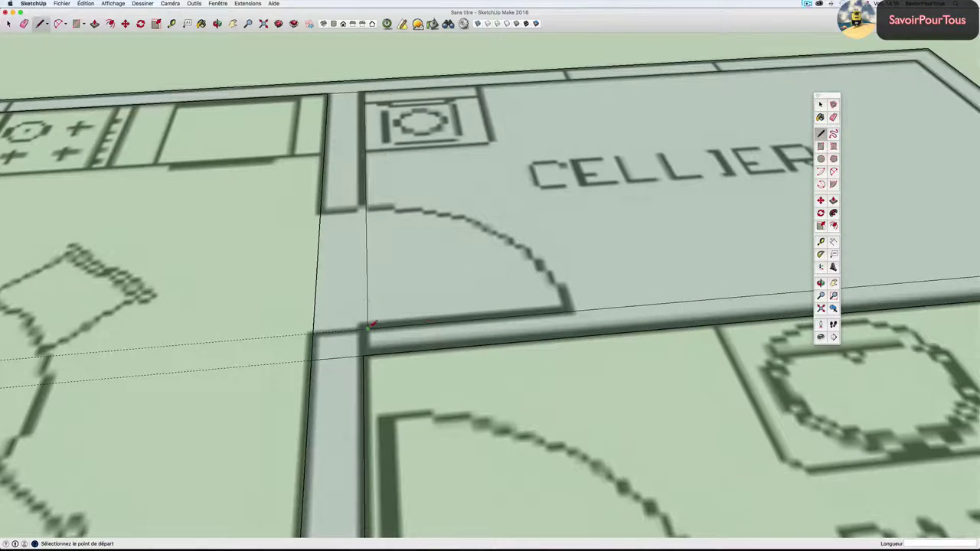
pyautogui.click(369, 326)
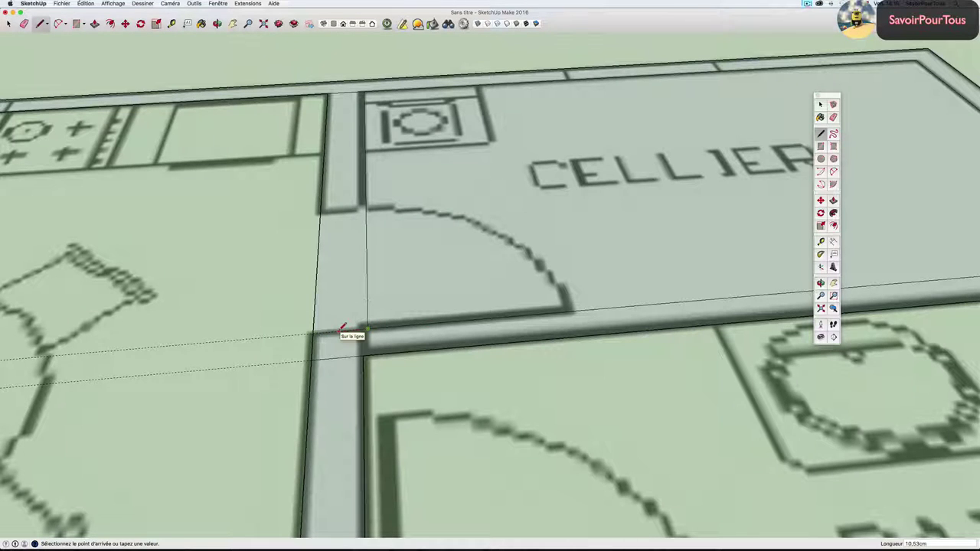
pyautogui.press('e')
pyautogui.click(344, 358)
pyautogui.scroll(-2, 345, 356)
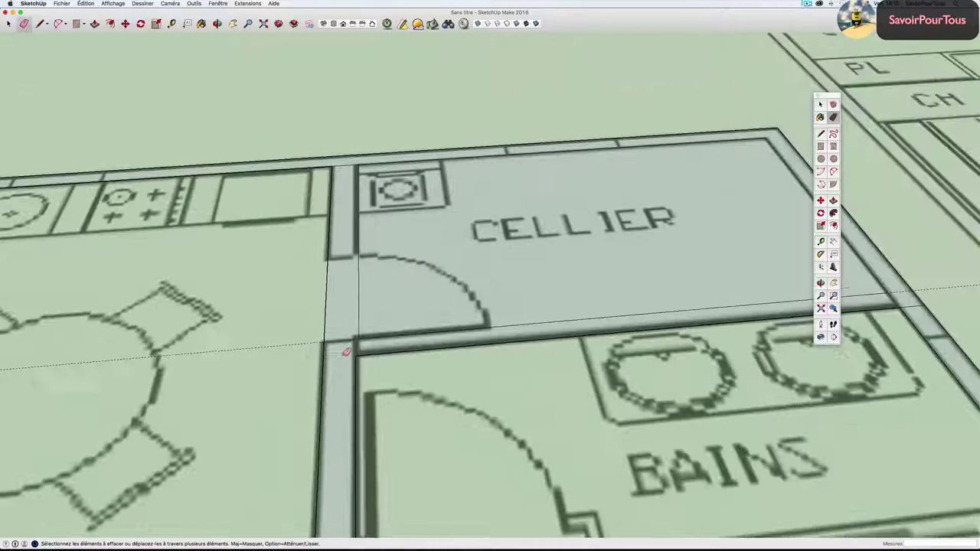
# Draw a cut line across the wall face beside CELLIER to split it at the corner.
pyautogui.press('space')
pyautogui.click(344, 357)
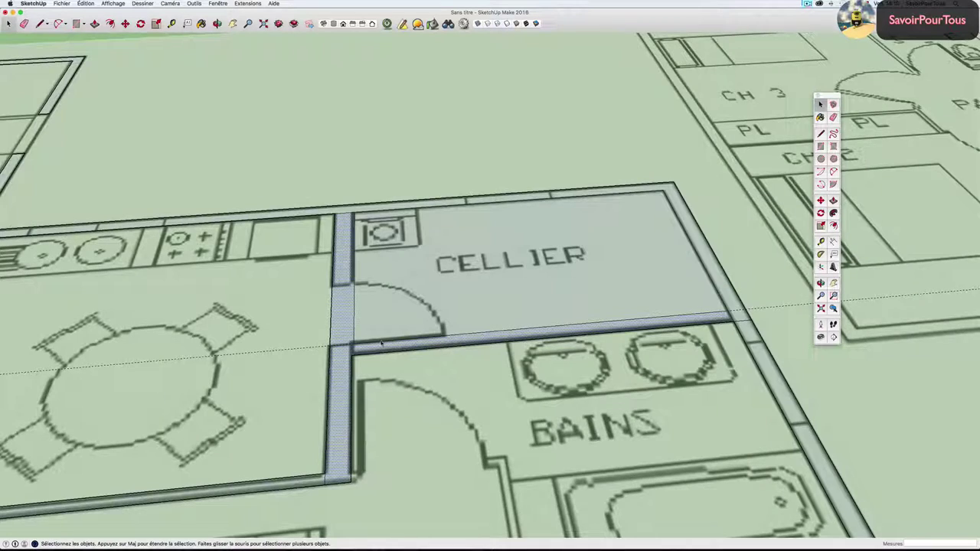
pyautogui.scroll(3, 376, 348)
pyautogui.press('l')
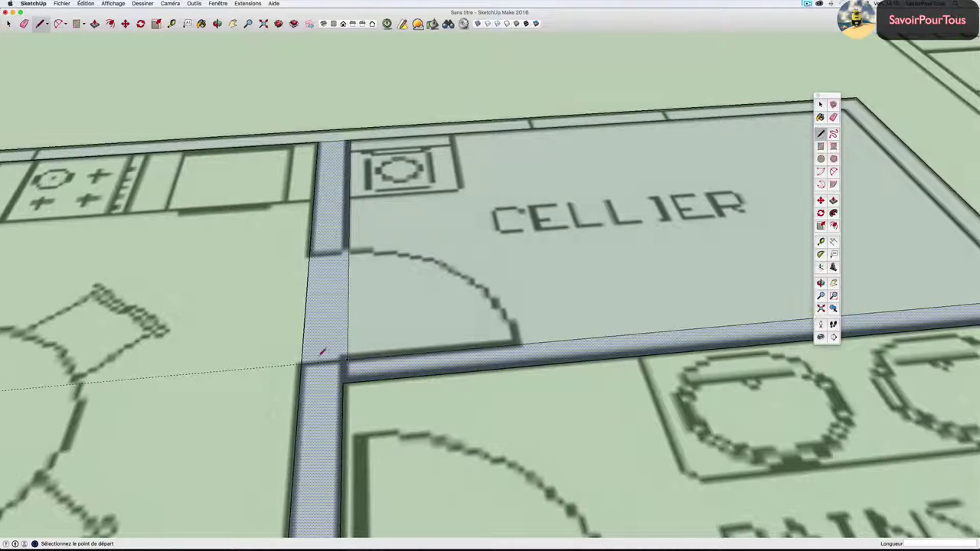
pyautogui.click(302, 360)
pyautogui.click(348, 356)
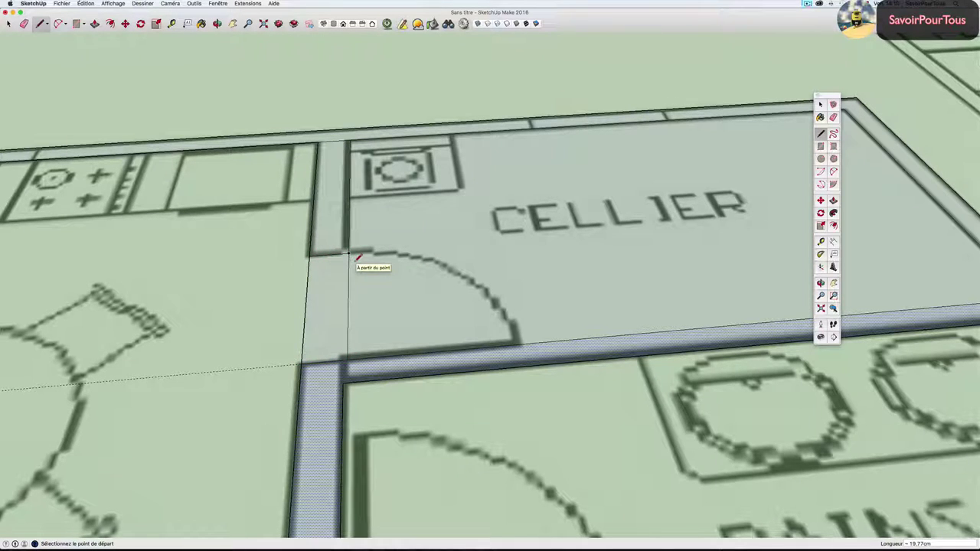
# Erase the wall section below the cut to open the CELLIER doorway, then measure the remaining stub.
pyautogui.press('e')
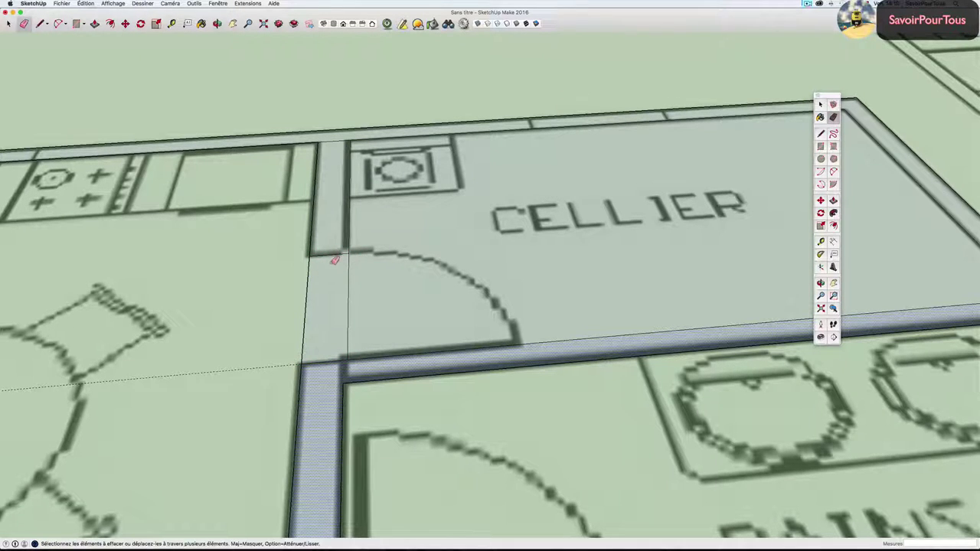
pyautogui.moveTo(309, 269); pyautogui.dragTo(360, 270)
pyautogui.scroll(-3, 357, 270)
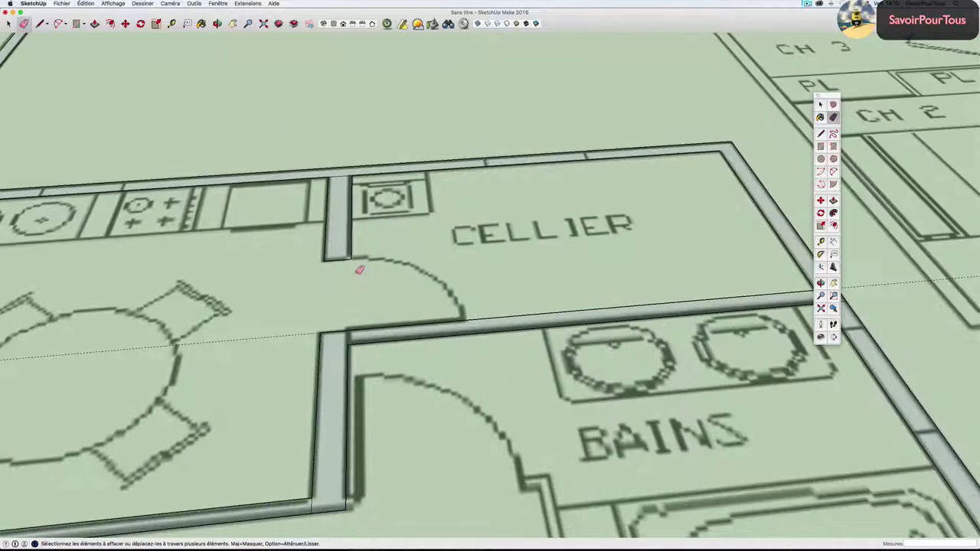
pyautogui.press('space')
pyautogui.click(341, 248)
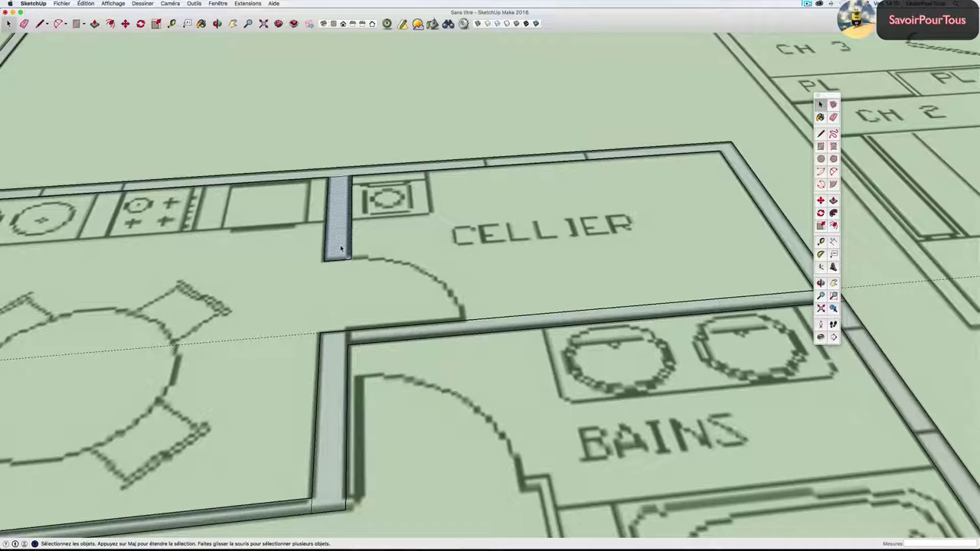
pyautogui.press('t')
pyautogui.click(325, 242)
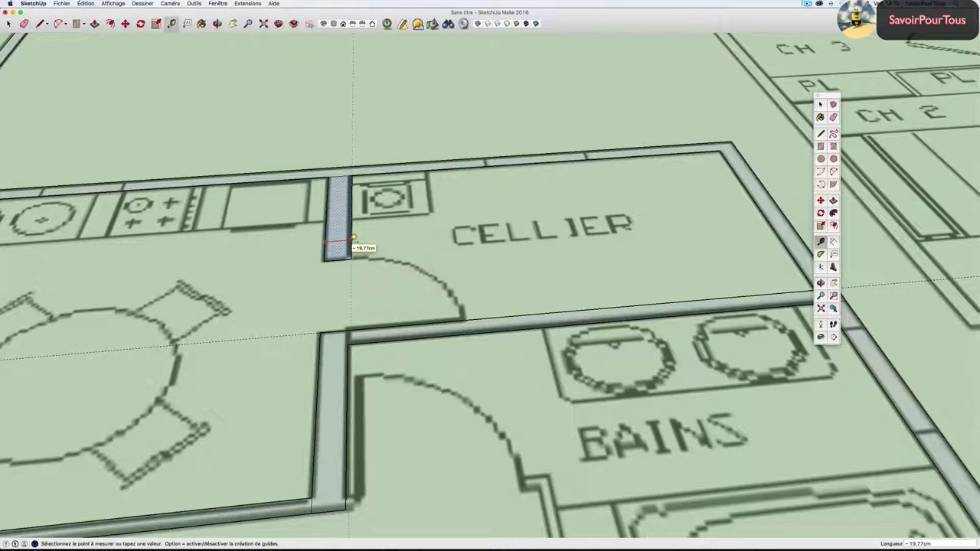
pyautogui.click(340, 257)
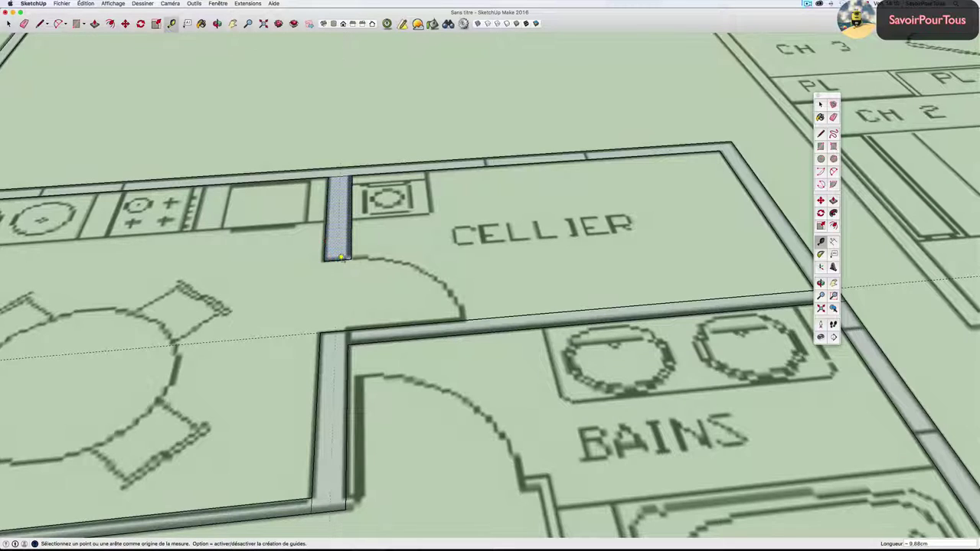
pyautogui.click(335, 259)
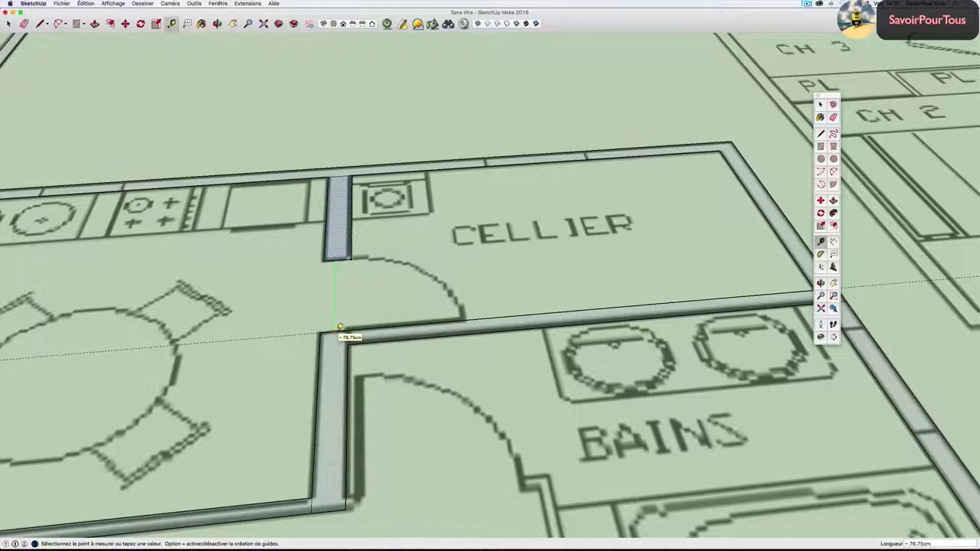
pyautogui.click(341, 305)
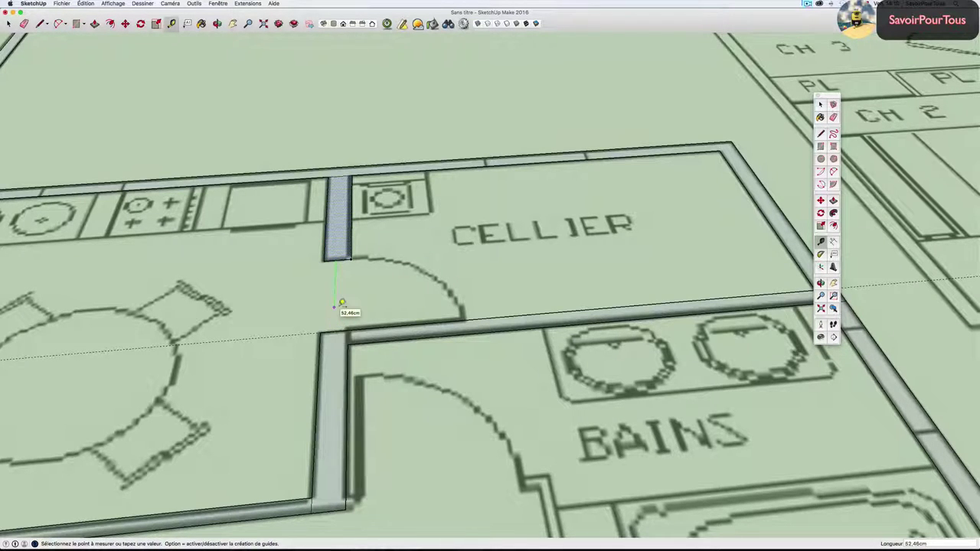
pyautogui.scroll(3, 361, 227)
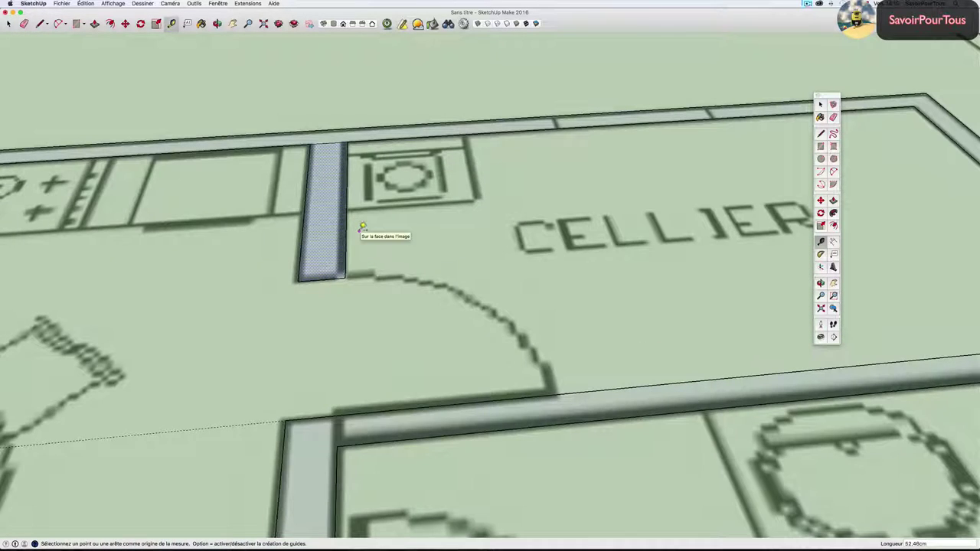
pyautogui.scroll(-2, 363, 228)
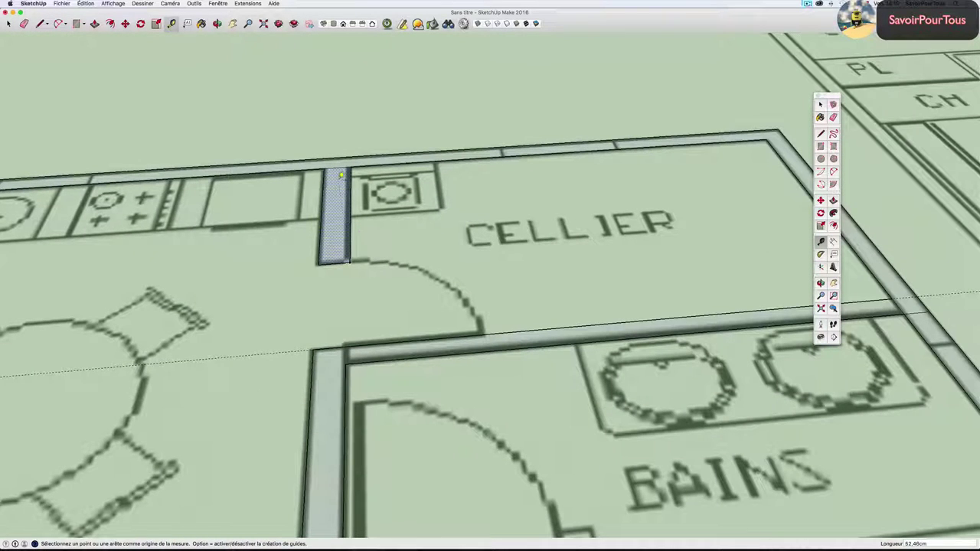
pyautogui.press('e')
# Orbit and walk the camera over the plan to bring the outer BAINS wall into view.
pyautogui.scroll(-2, 340, 169)
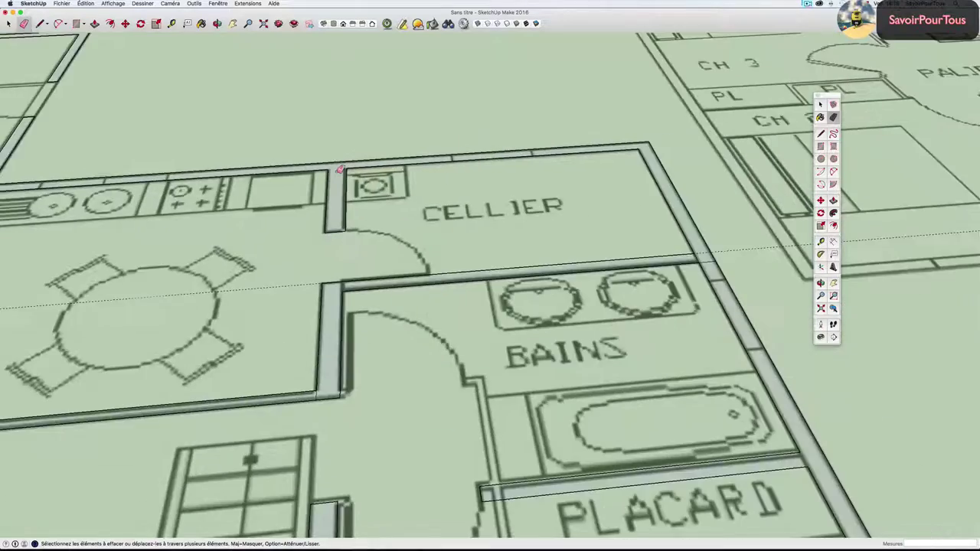
pyautogui.scroll(-3, 340, 169)
pyautogui.scroll(1, 340, 169)
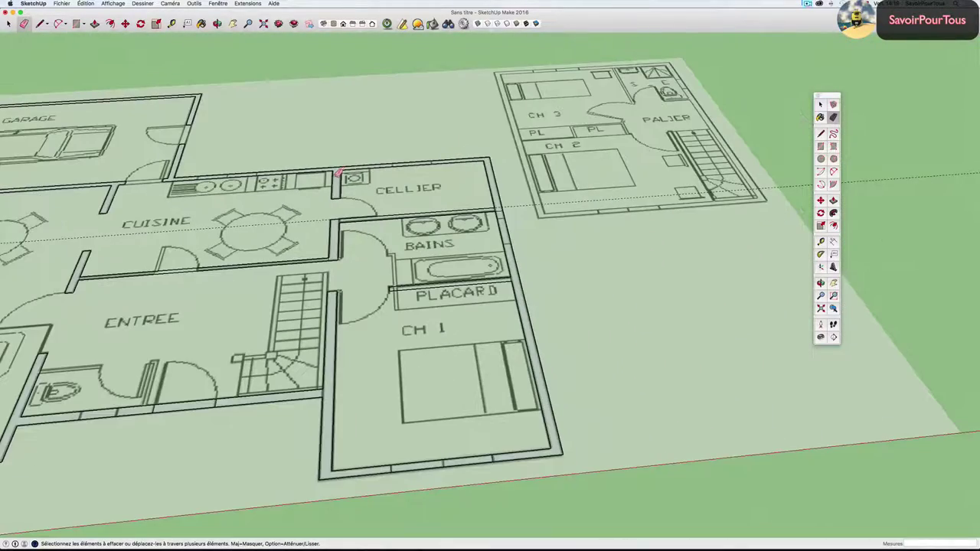
pyautogui.moveTo(318, 184); pyautogui.dragTo(314, 265, button='middle')
pyautogui.scroll(3, 307, 260)
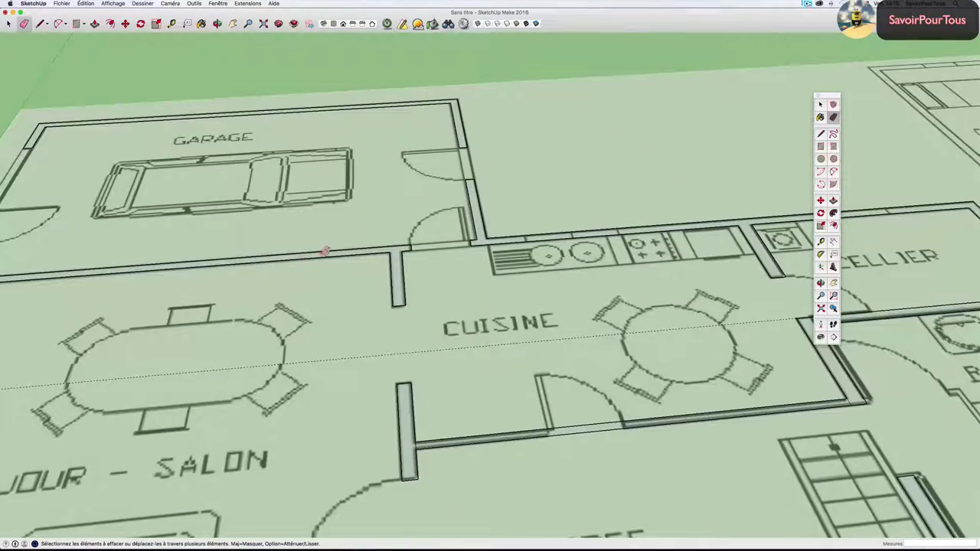
pyautogui.scroll(-3, 325, 251)
pyautogui.press('w')
pyautogui.moveTo(322, 237)
pyautogui.mouseDown()
pyautogui.moveTo(304, 248)
pyautogui.moveTo(408, 255)
pyautogui.moveTo(444, 247)
pyautogui.moveTo(460, 224)
pyautogui.mouseUp()
pyautogui.press('e')
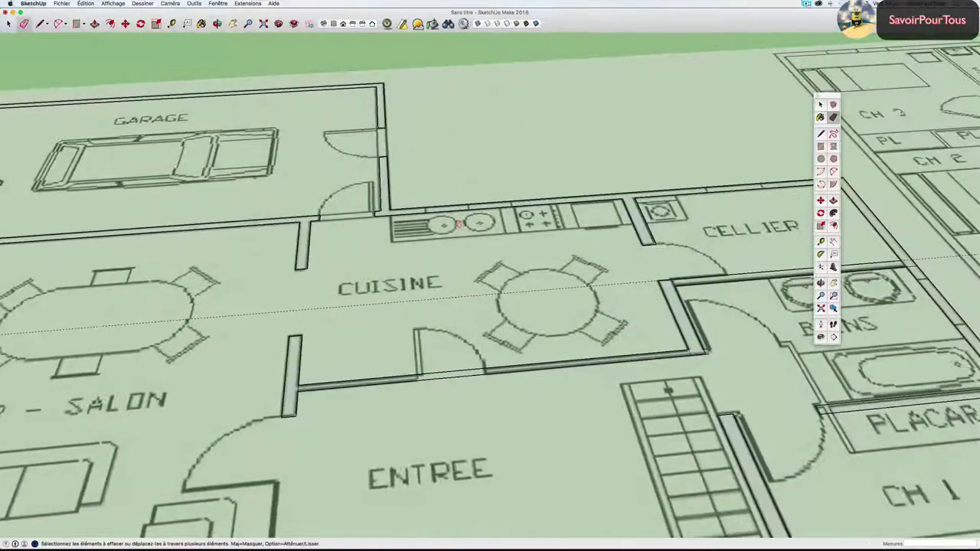
pyautogui.moveTo(460, 224); pyautogui.dragTo(349, 218, button='middle')
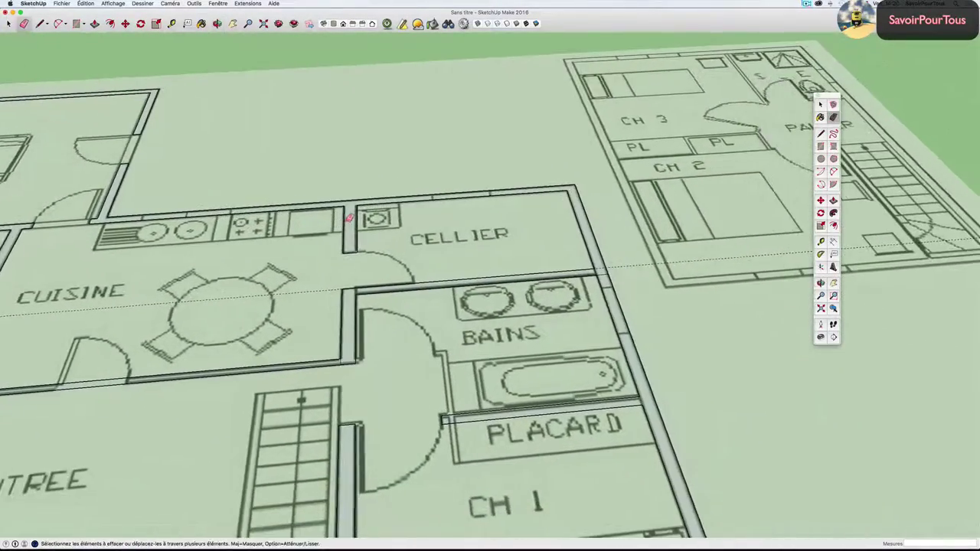
pyautogui.scroll(2, 348, 218)
pyautogui.scroll(-3, 348, 218)
pyautogui.scroll(-2, 349, 218)
pyautogui.press('w')
pyautogui.moveTo(349, 219); pyautogui.dragTo(460, 258)
pyautogui.press('e')
pyautogui.scroll(3, 460, 258)
pyautogui.scroll(2, 460, 260)
pyautogui.scroll(-1, 463, 268)
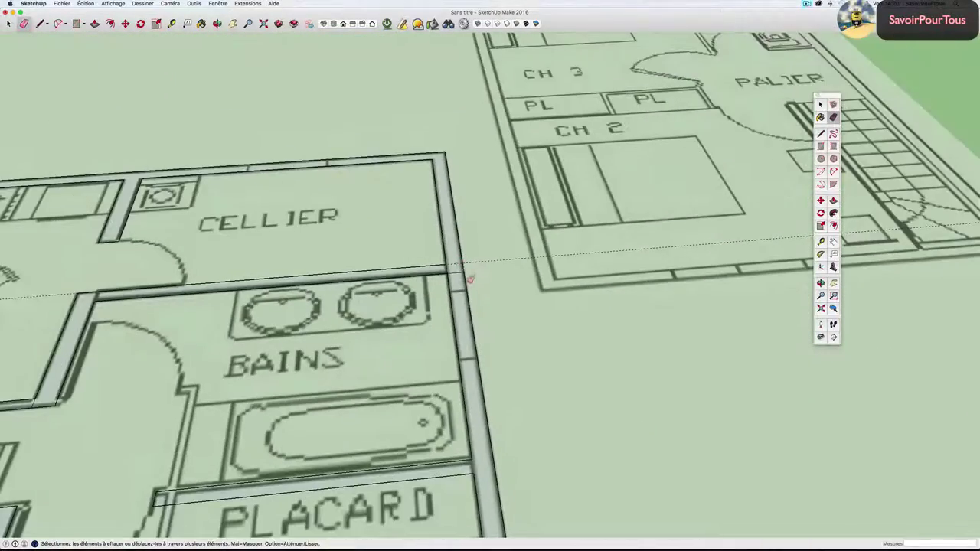
pyautogui.moveTo(470, 279); pyautogui.dragTo(473, 266, button='middle')
pyautogui.scroll(1, 474, 265)
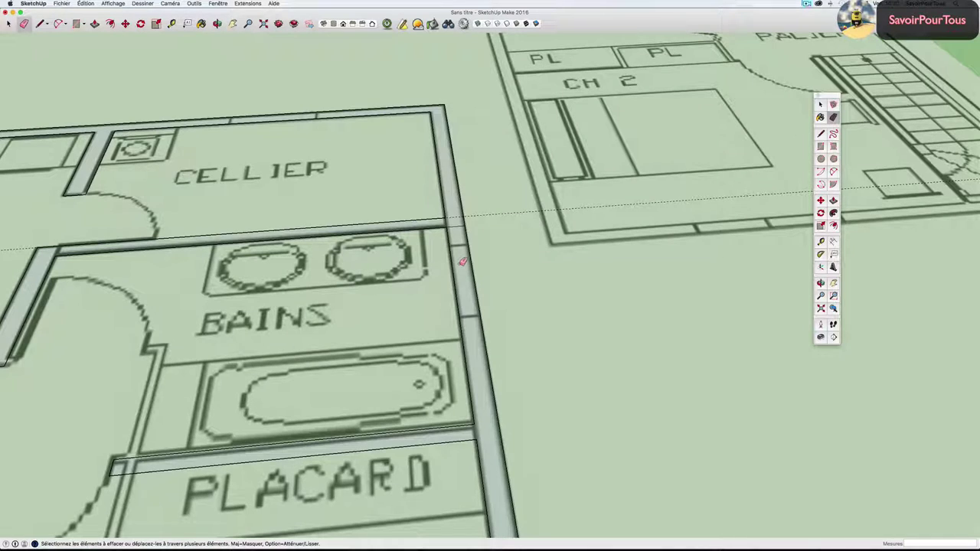
# Draw two short dividing lines across the outer wall beside BAINS, then return to Select.
pyautogui.press('l')
pyautogui.click(454, 242)
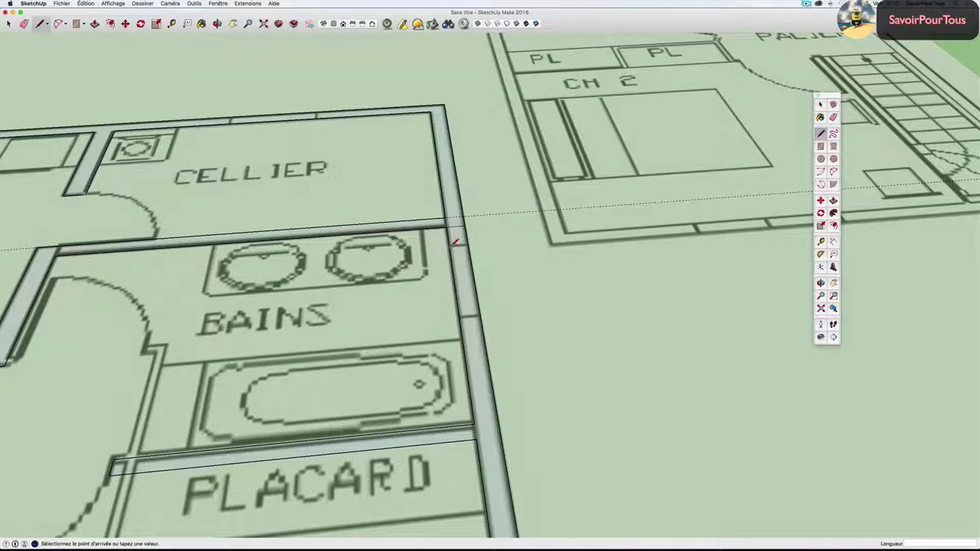
pyautogui.click(464, 244)
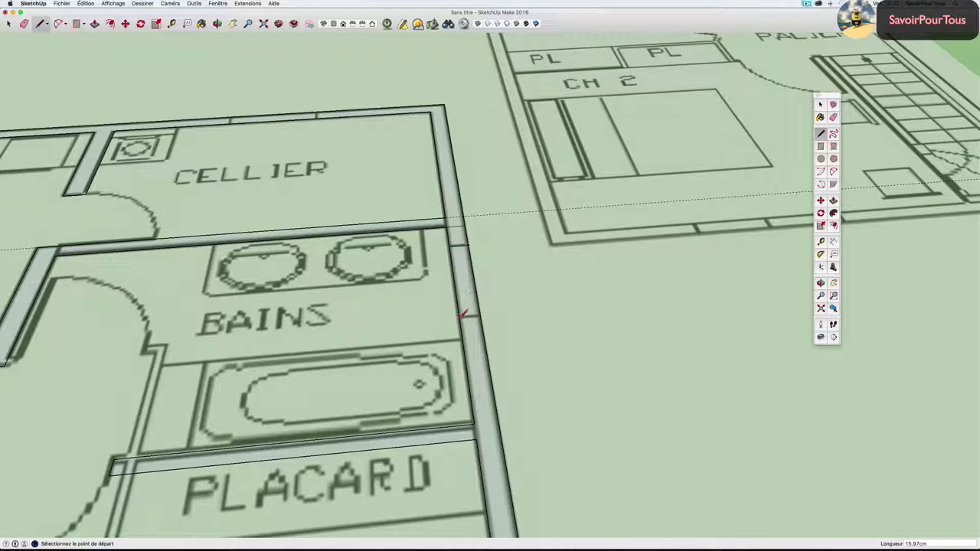
pyautogui.click(462, 315)
pyautogui.click(481, 311)
pyautogui.press('e')
pyautogui.press('space')
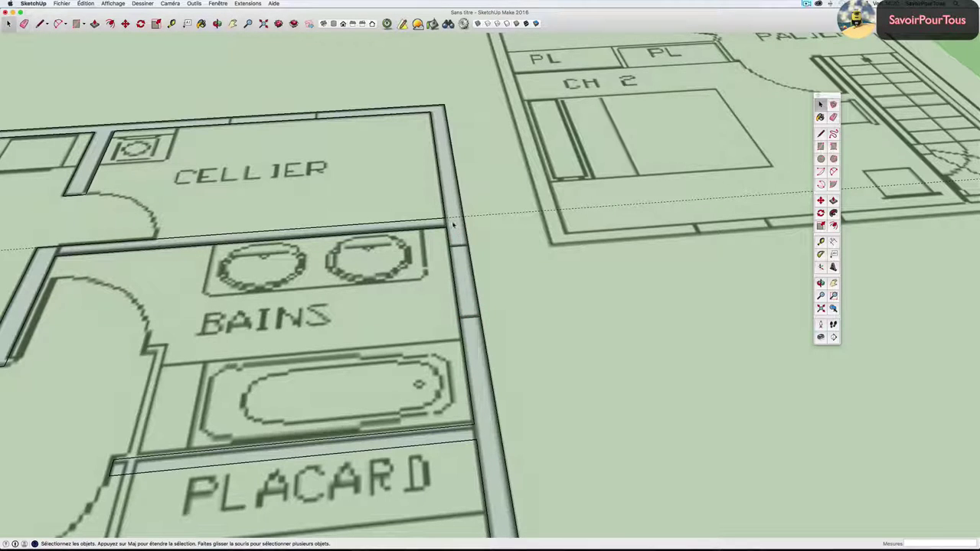
pyautogui.scroll(-2, 454, 215)
pyautogui.scroll(3, 451, 220)
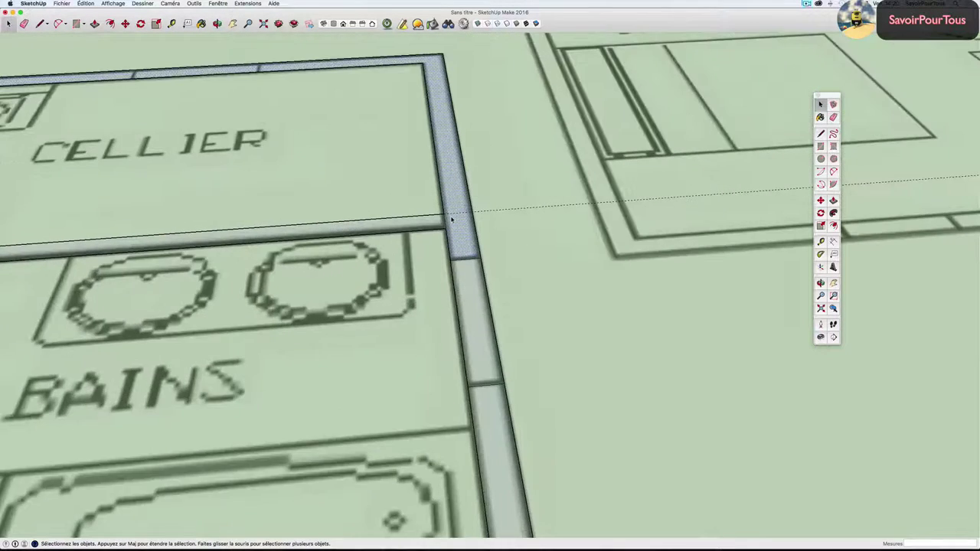
pyautogui.scroll(3, 451, 220)
pyautogui.scroll(-2, 448, 227)
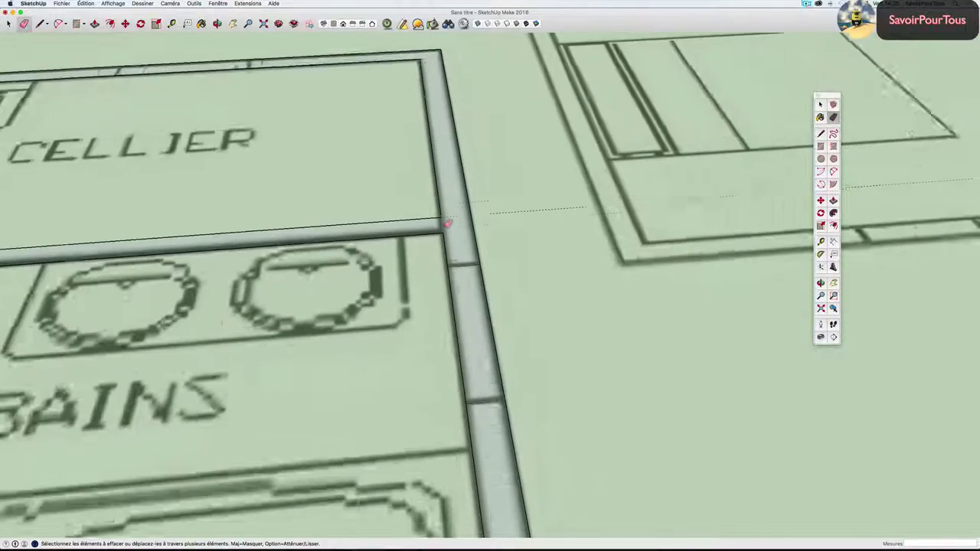
pyautogui.scroll(-2, 448, 226)
pyautogui.scroll(-2, 445, 227)
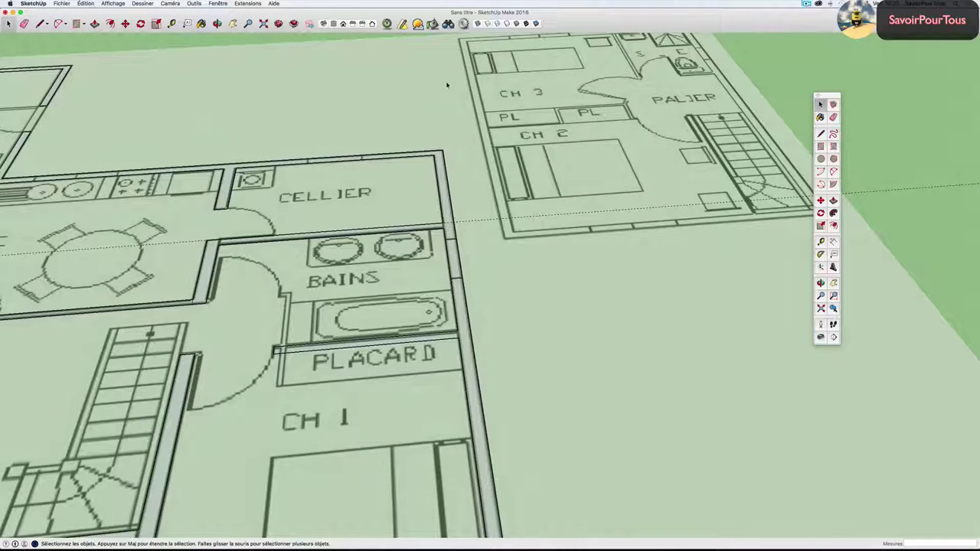
# Box-select all ground-floor walls, Intersect Faces With Model, deselect, and turn on X-ray view.
pyautogui.scroll(-3, 424, 196)
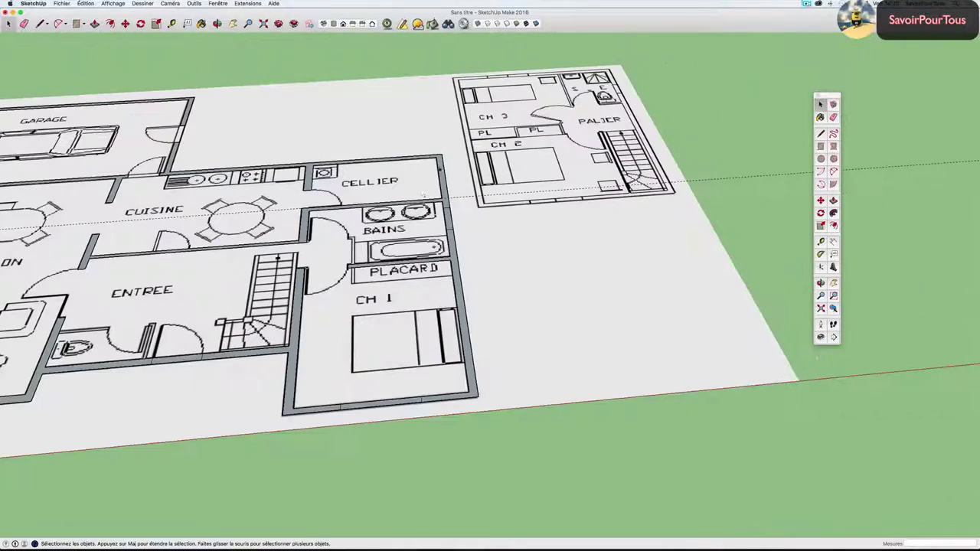
pyautogui.scroll(-2, 328, 236)
pyautogui.scroll(-2, 328, 237)
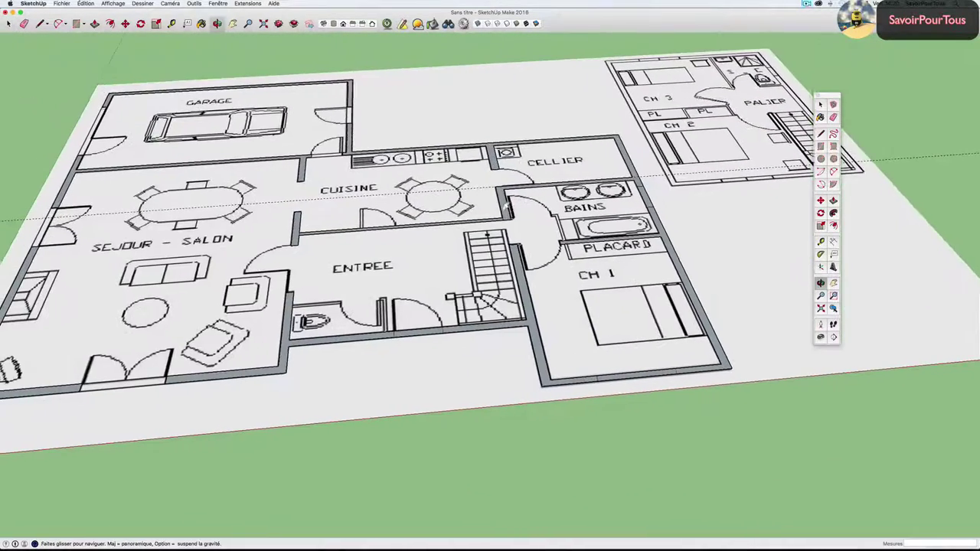
pyautogui.scroll(-2, 328, 236)
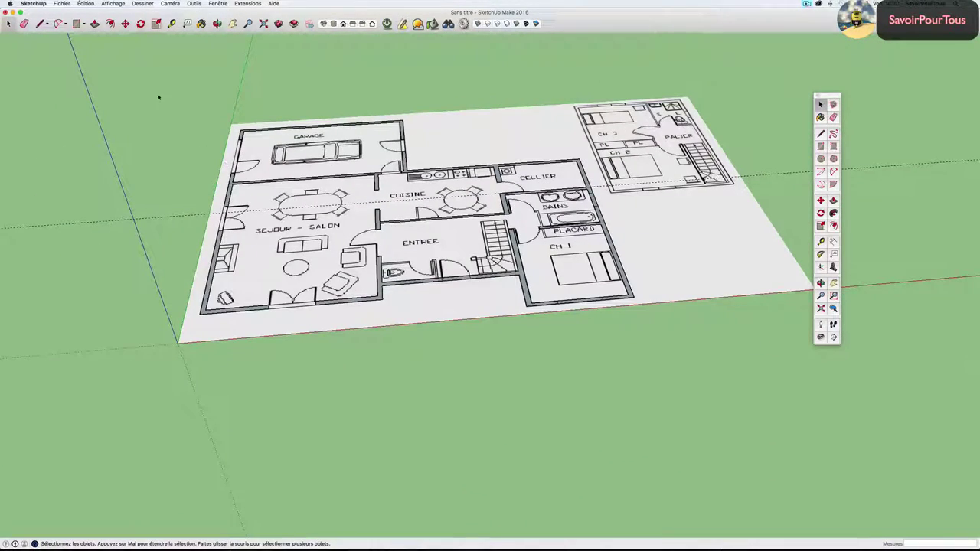
pyautogui.moveTo(160, 98); pyautogui.dragTo(649, 360)
pyautogui.rightClick(374, 211)
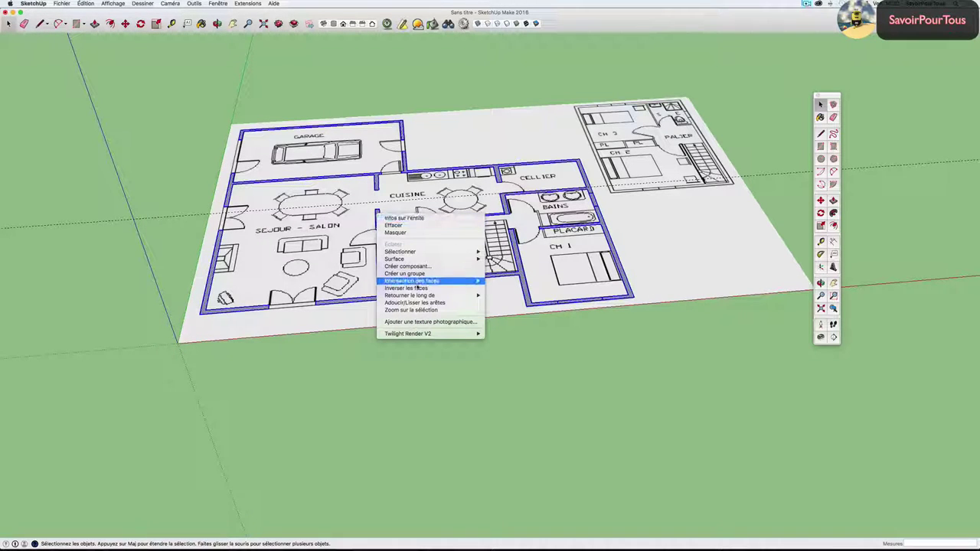
pyautogui.click(413, 287)
pyautogui.click(473, 83)
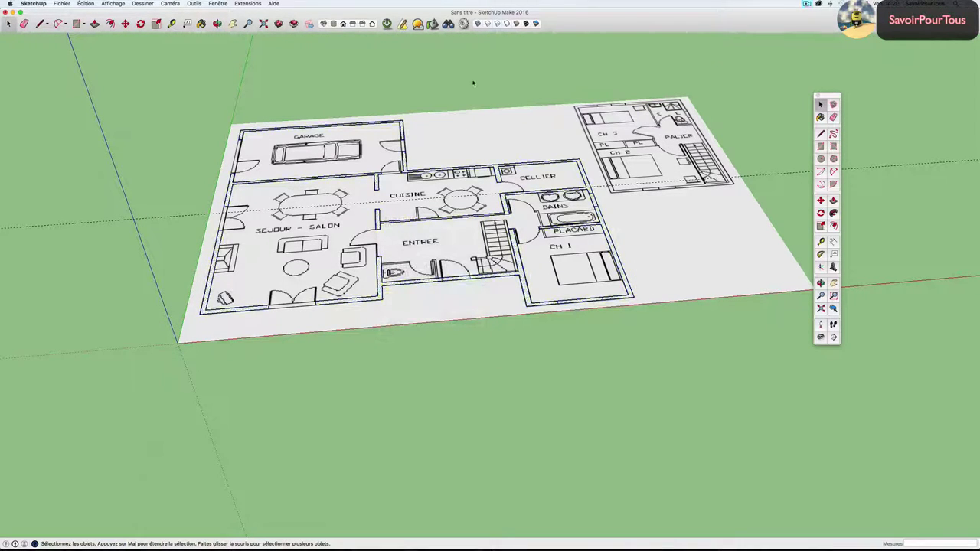
pyautogui.click(479, 23)
pyautogui.scroll(3, 492, 156)
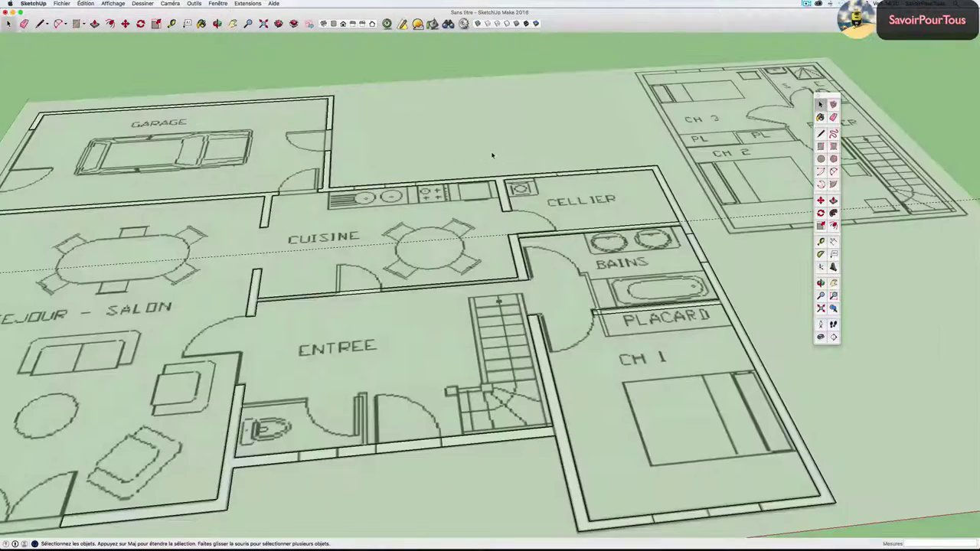
pyautogui.scroll(2, 493, 156)
pyautogui.scroll(2, 537, 314)
pyautogui.scroll(2, 523, 308)
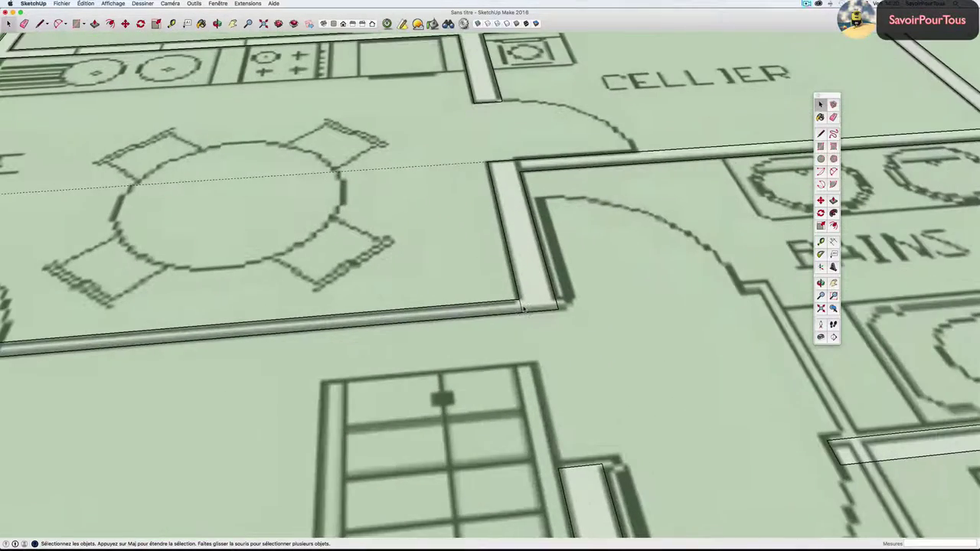
pyautogui.press('e')
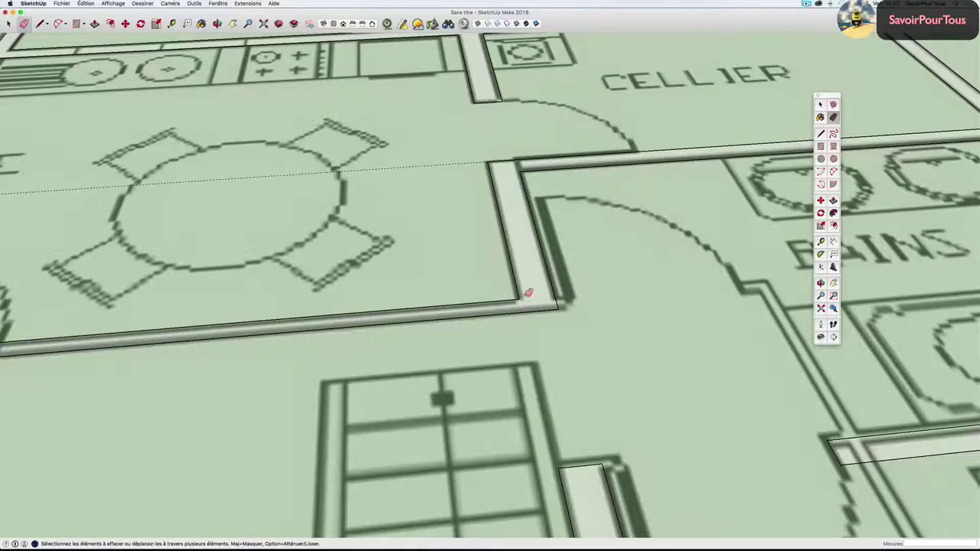
pyautogui.scroll(-2, 528, 292)
pyautogui.press('space')
pyautogui.scroll(-2, 527, 293)
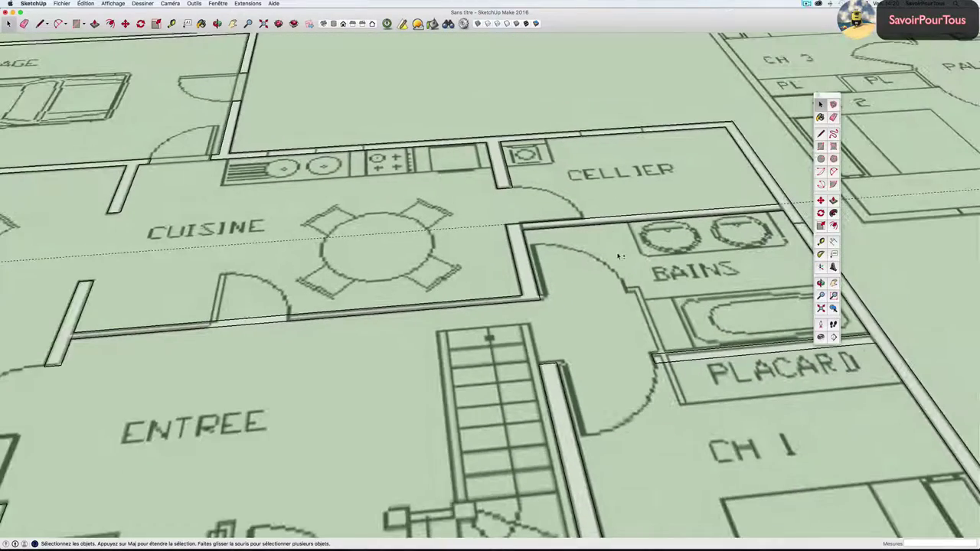
pyautogui.scroll(-2, 620, 256)
pyautogui.scroll(-1, 458, 229)
pyautogui.moveTo(485, 253)
pyautogui.mouseDown(button='middle')
pyautogui.moveTo(525, 215)
pyautogui.moveTo(483, 222)
pyautogui.mouseUp(button='middle')
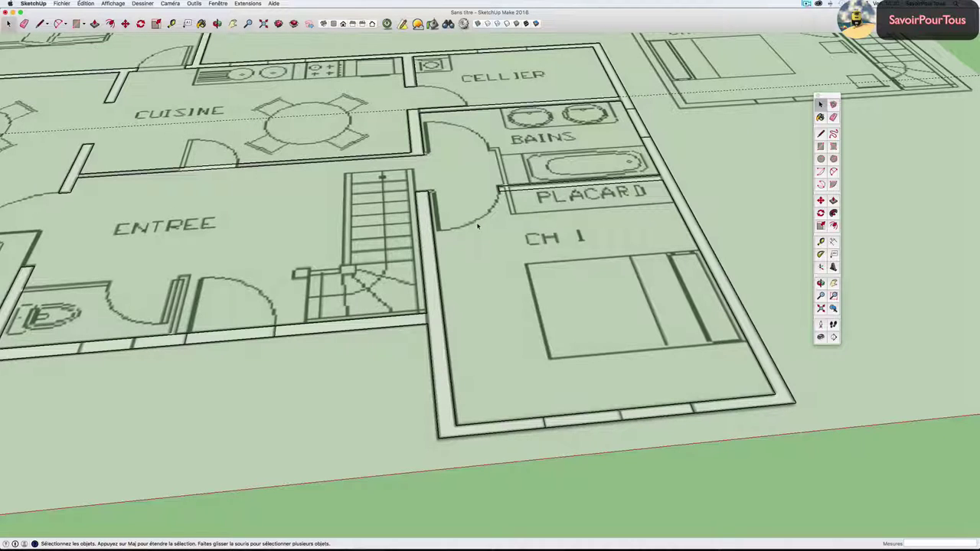
pyautogui.scroll(-5, 476, 222)
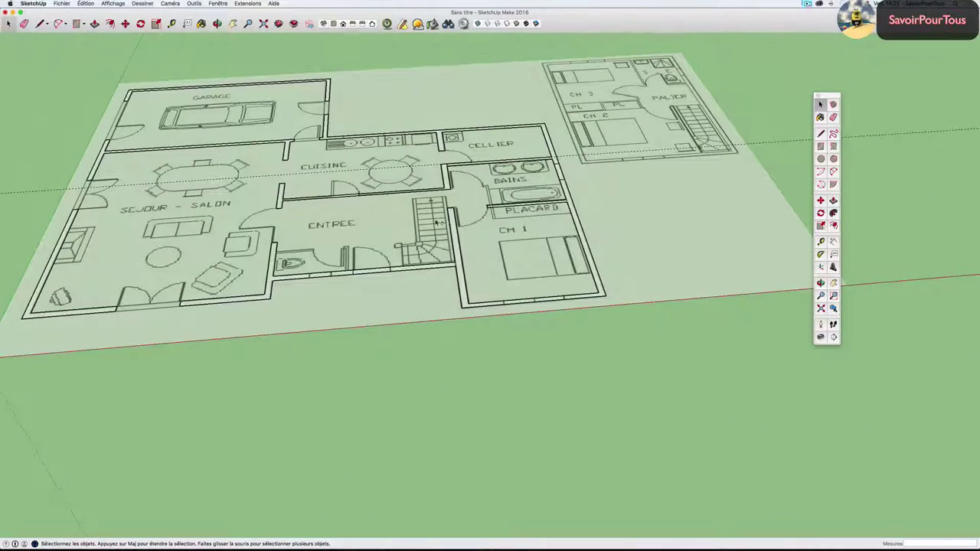
pyautogui.scroll(2, 440, 234)
pyautogui.scroll(3, 452, 253)
pyautogui.scroll(3, 463, 271)
pyautogui.scroll(3, 473, 291)
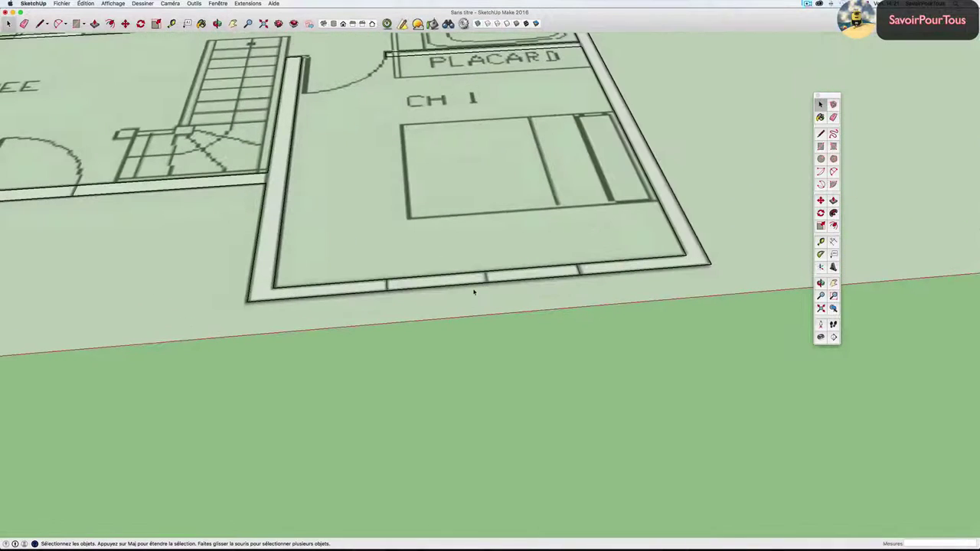
pyautogui.scroll(3, 473, 292)
pyautogui.press('e')
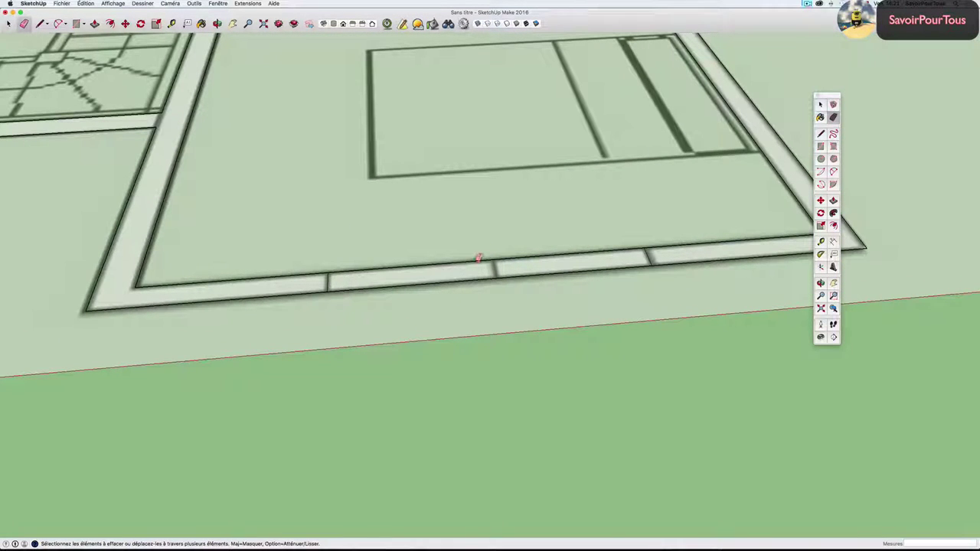
pyautogui.scroll(-2, 484, 274)
pyautogui.scroll(-2, 484, 274)
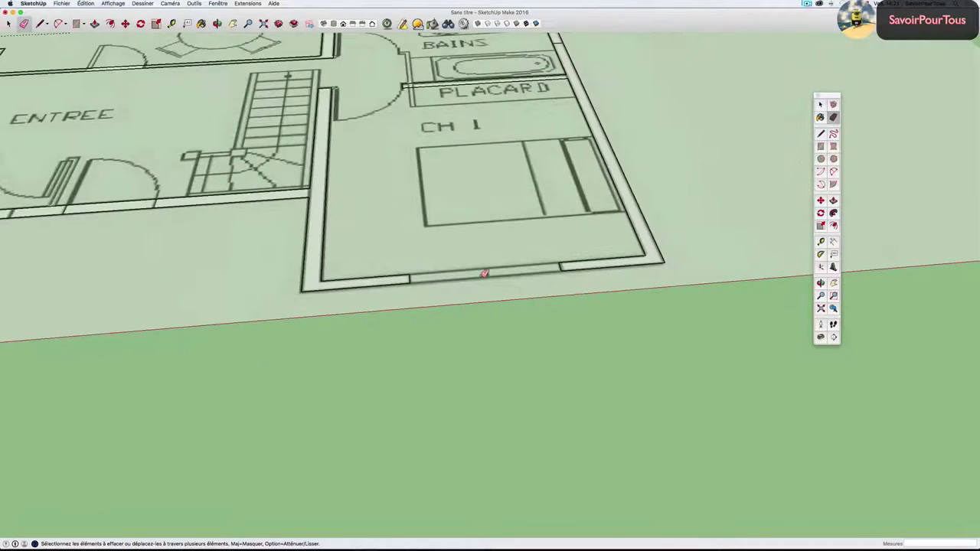
pyautogui.press('space')
pyautogui.keyDown('shift'); pyautogui.moveTo(321, 223); pyautogui.dragTo(480, 254, button='middle'); pyautogui.keyUp('shift')
pyautogui.scroll(2, 342, 263)
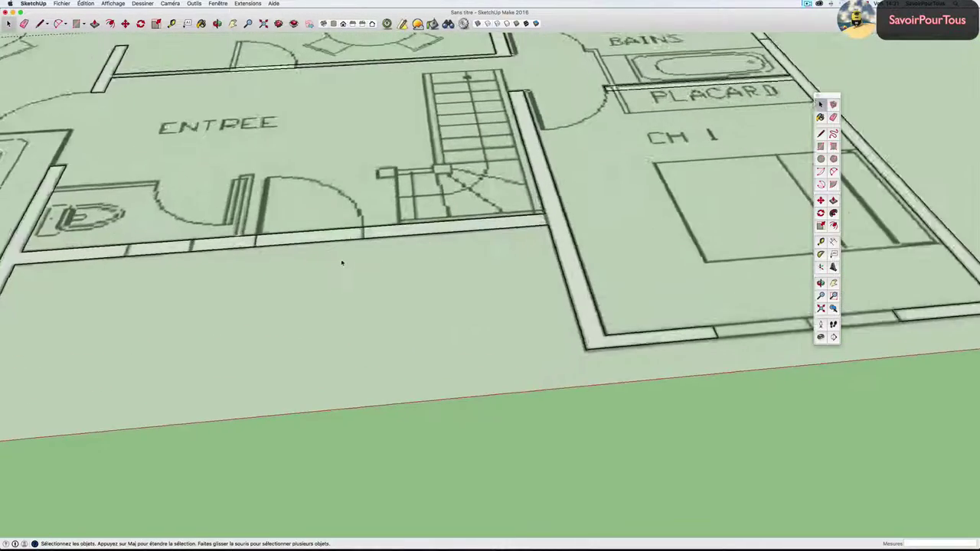
pyautogui.keyDown('shift'); pyautogui.moveTo(341, 256); pyautogui.dragTo(410, 291, button='middle'); pyautogui.keyUp('shift')
pyautogui.scroll(2, 410, 291)
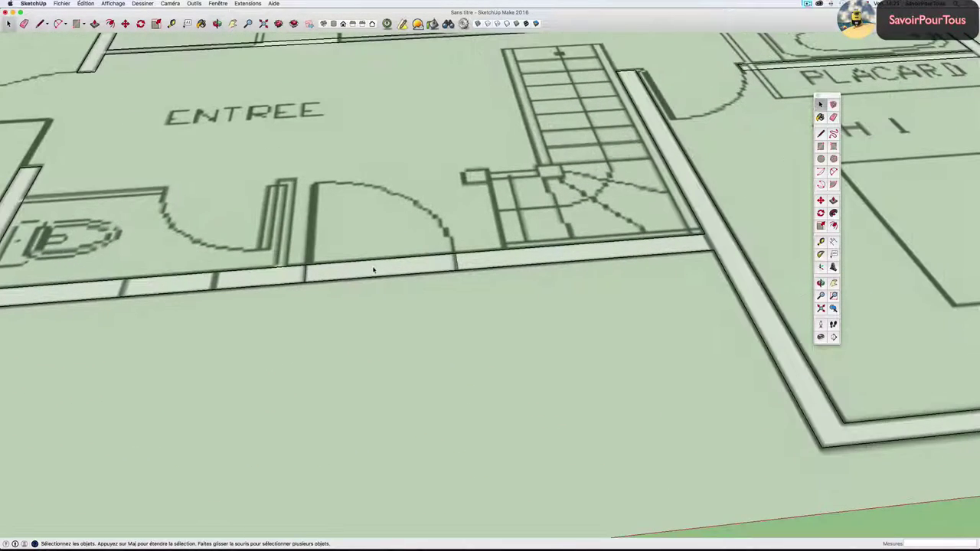
pyautogui.press('e')
pyautogui.scroll(-2, 376, 274)
pyautogui.scroll(-2, 379, 277)
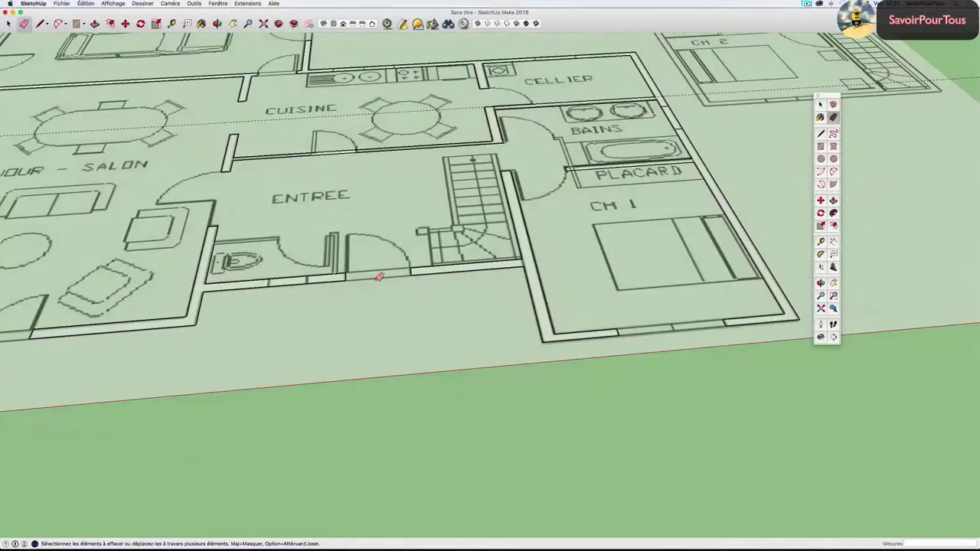
pyautogui.scroll(-2, 379, 277)
pyautogui.scroll(-2, 492, 291)
pyautogui.moveTo(459, 284)
pyautogui.mouseDown(button='middle')
pyautogui.moveTo(492, 297)
pyautogui.moveTo(481, 296)
pyautogui.mouseUp(button='middle')
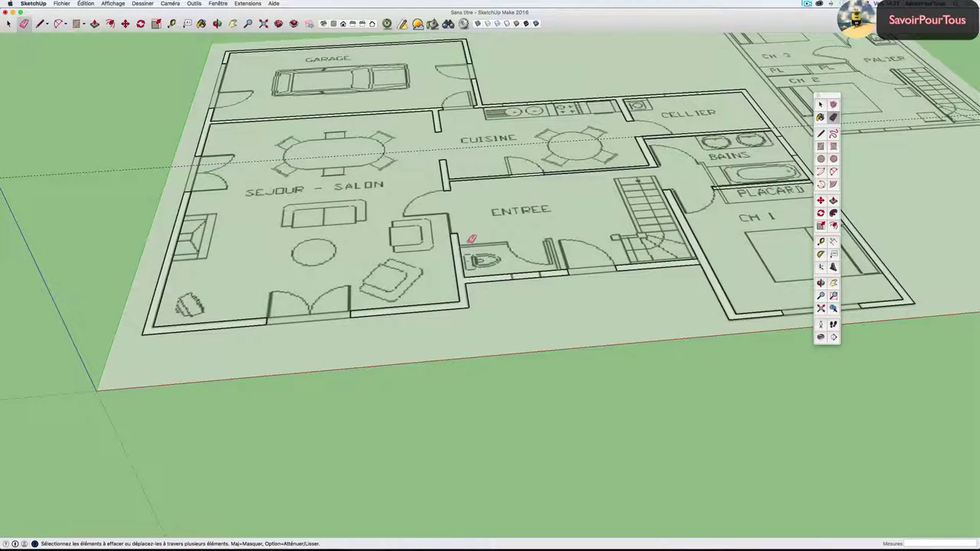
pyautogui.keyDown('shift'); pyautogui.moveTo(472, 239); pyautogui.dragTo(348, 259, button='middle'); pyautogui.keyUp('shift')
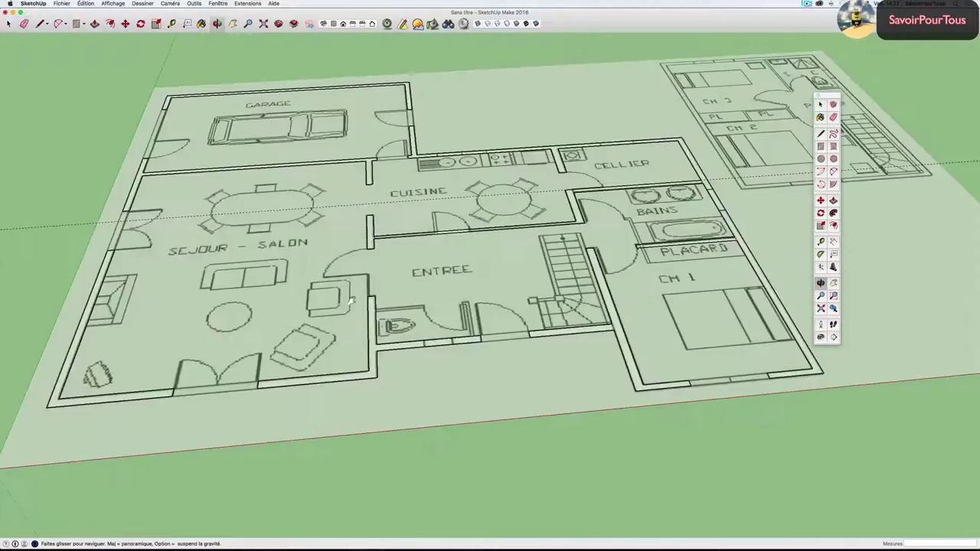
# Close the wall end at the door jamb with a short line and erase the edge across the kitchen doorway.
pyautogui.scroll(2, 349, 259)
pyautogui.scroll(3, 347, 258)
pyautogui.scroll(2, 348, 258)
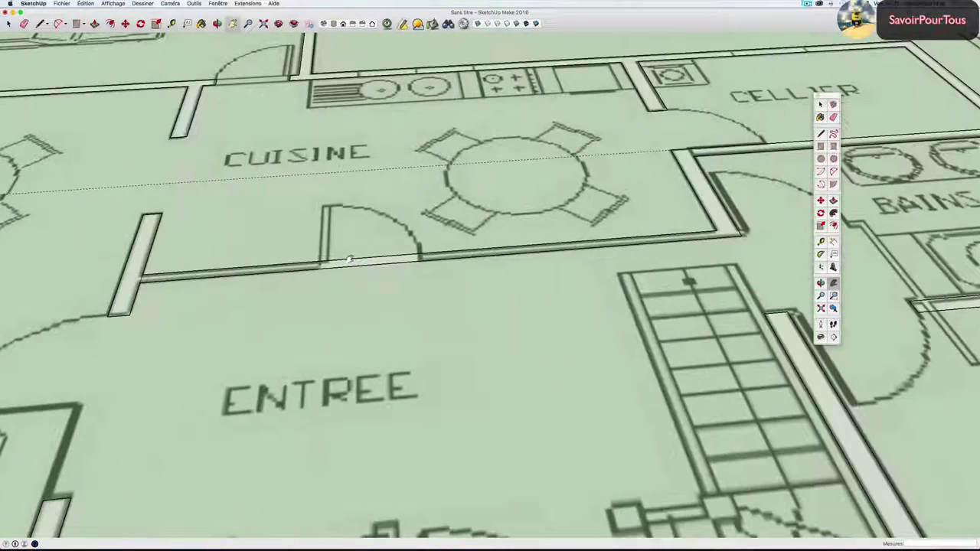
pyautogui.press('l')
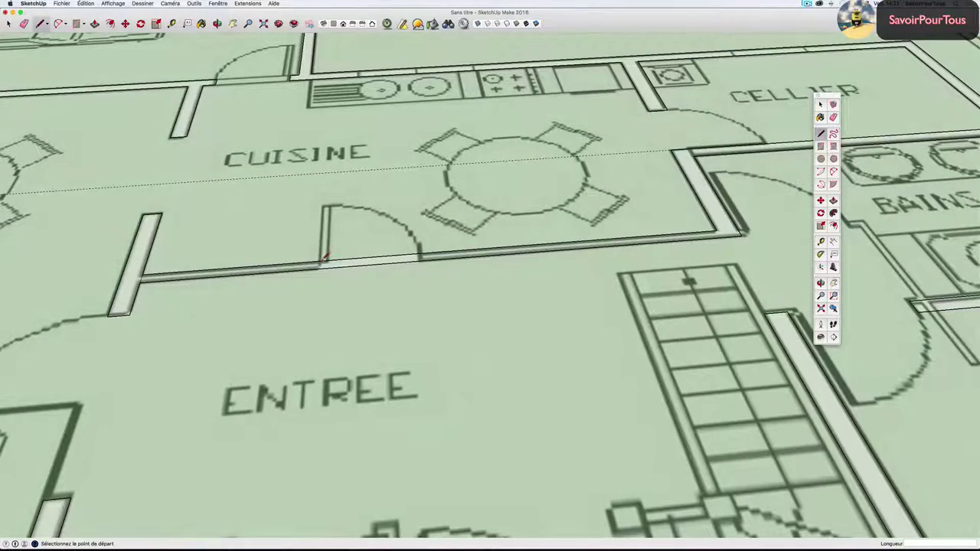
pyautogui.click(323, 260)
pyautogui.click(320, 265)
pyautogui.press('e')
pyautogui.click(375, 264)
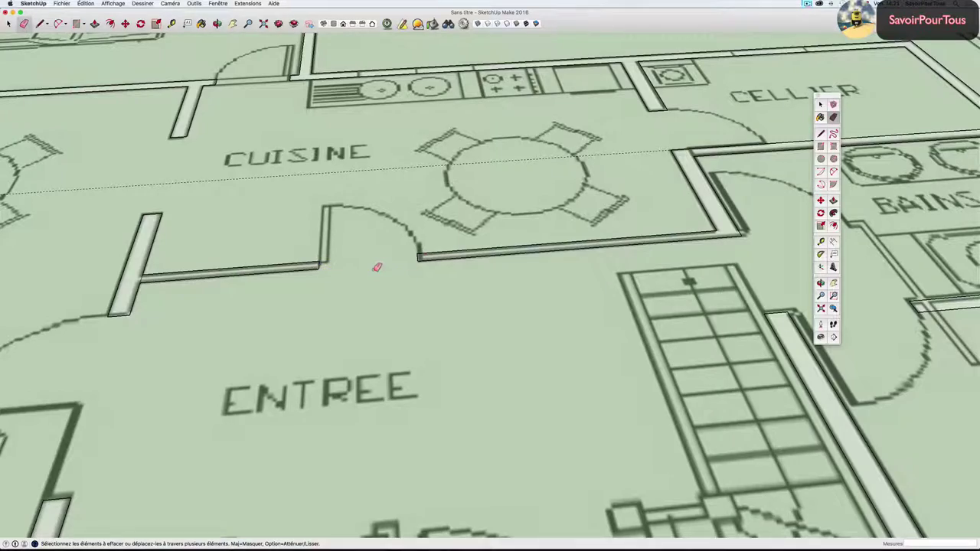
pyautogui.scroll(-3, 376, 267)
pyautogui.scroll(-3, 376, 266)
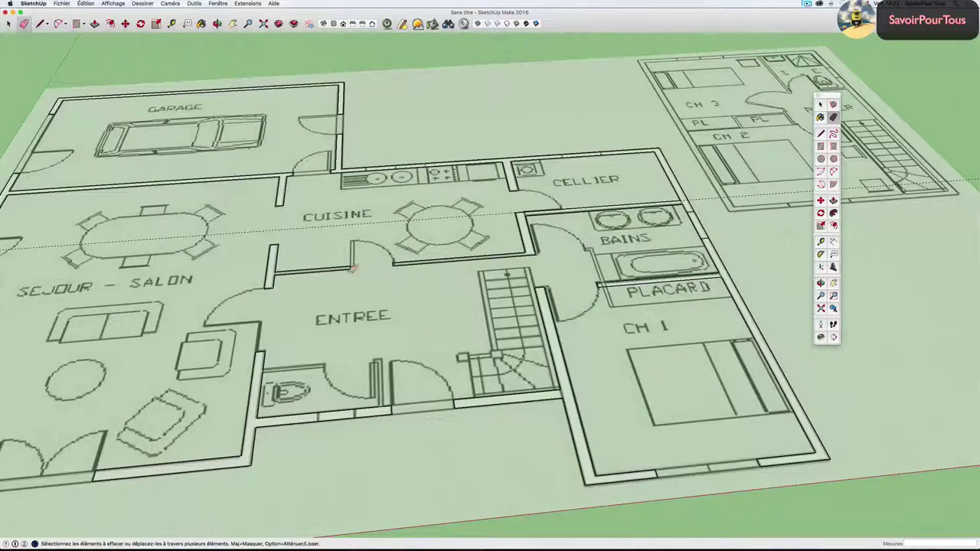
# Pan the view past SEJOUR - SALON and CUISINE toward CELLIER and BAINS.
pyautogui.press('space')
pyautogui.scroll(3, 294, 265)
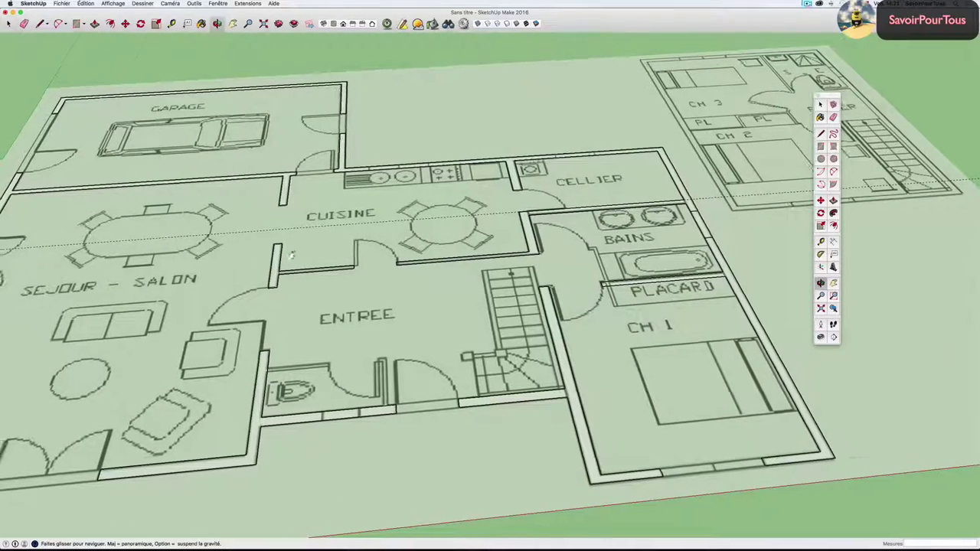
pyautogui.keyDown('shift'); pyautogui.moveTo(294, 265); pyautogui.dragTo(346, 221, button='middle'); pyautogui.keyUp('shift')
pyautogui.scroll(3, 334, 296)
pyautogui.moveTo(334, 296)
pyautogui.keyDown('shift'); pyautogui.mouseDown(button='middle')
pyautogui.moveTo(349, 246)
pyautogui.moveTo(476, 261)
pyautogui.mouseUp(button='middle'); pyautogui.keyUp('shift')
# Select the wall outline around CELLIER and CUISINE.
pyautogui.scroll(2, 475, 262)
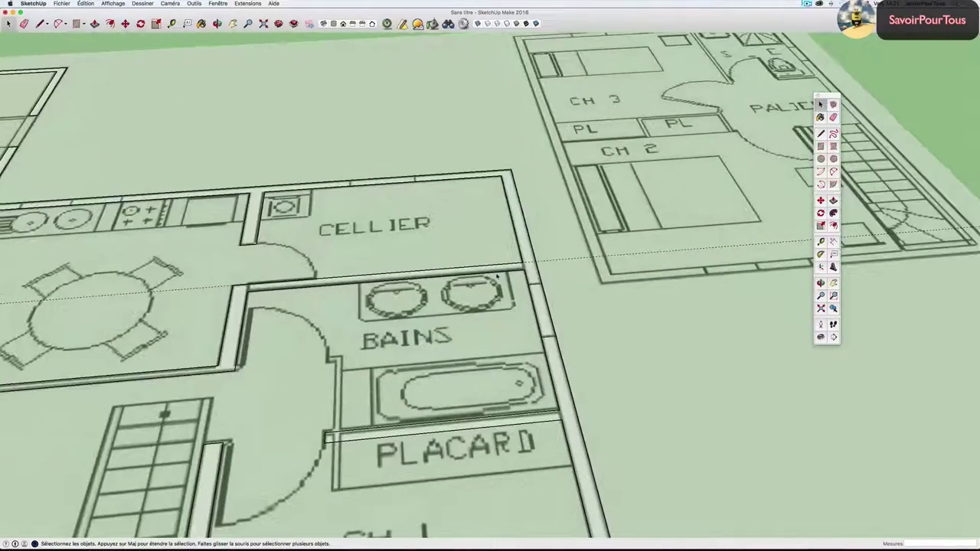
pyautogui.scroll(3, 542, 299)
pyautogui.scroll(-3, 542, 298)
pyautogui.press('e')
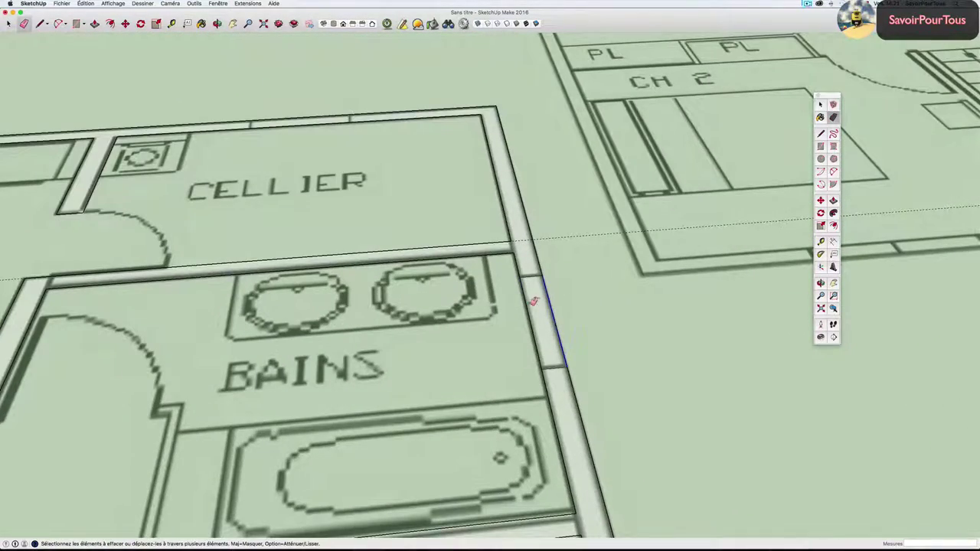
pyautogui.scroll(-2, 534, 302)
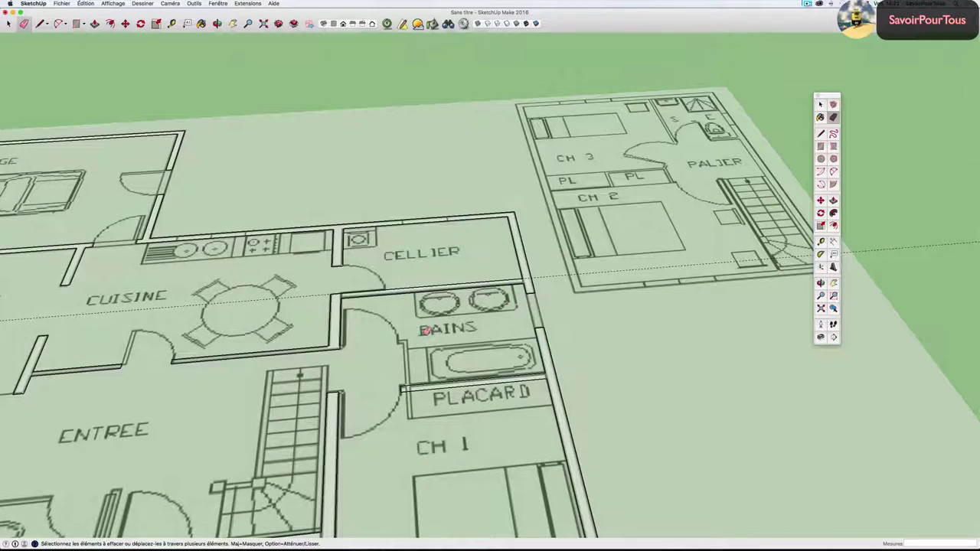
pyautogui.press('space')
pyautogui.click(525, 280)
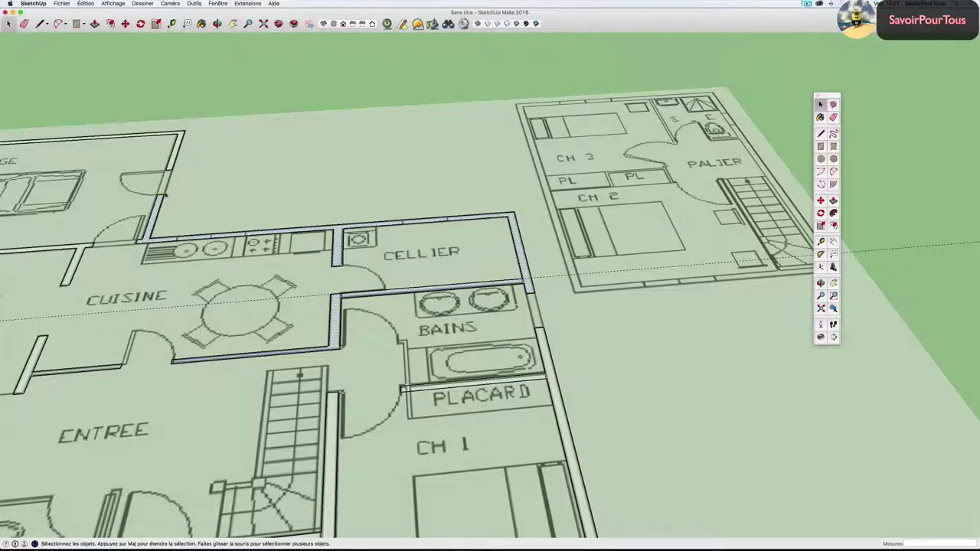
pyautogui.moveTo(528, 285); pyautogui.dragTo(298, 266, button='middle')
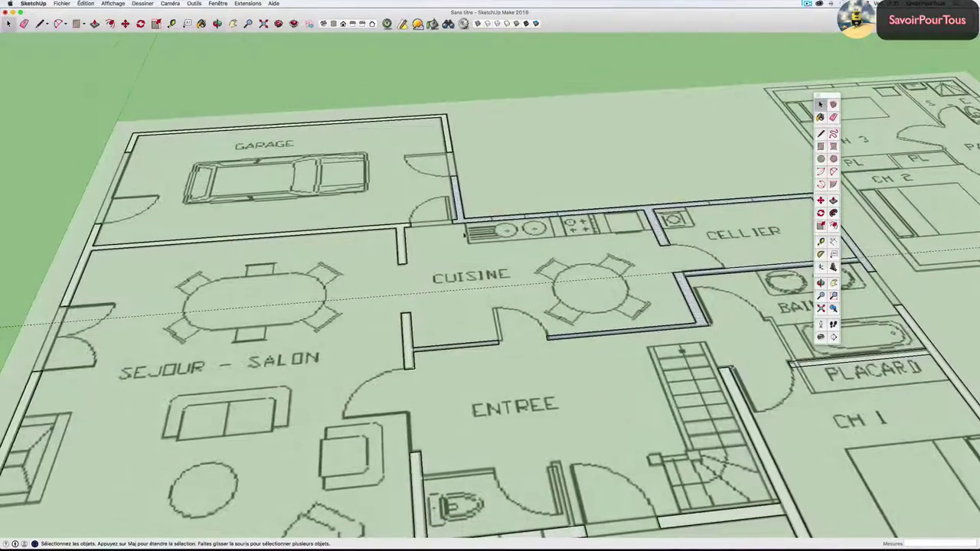
pyautogui.scroll(3, 138, 248)
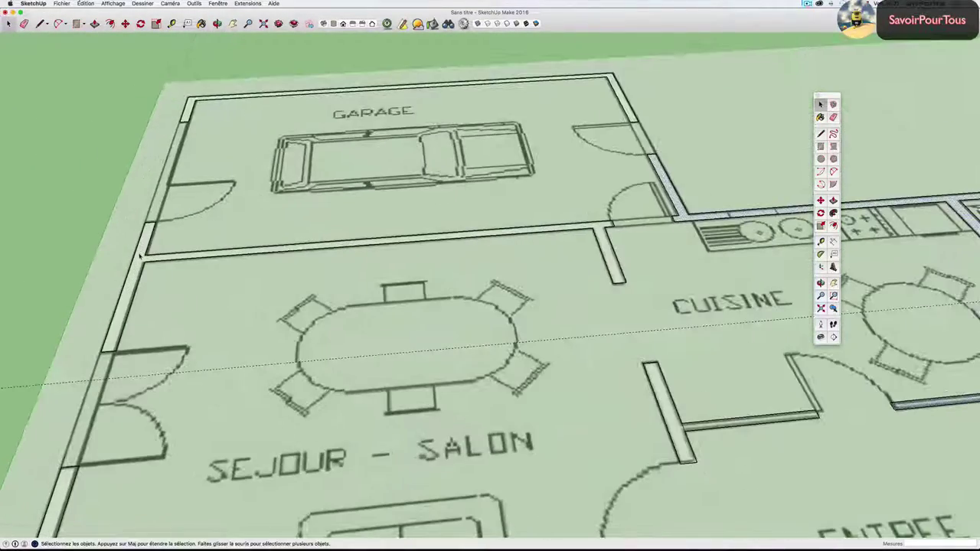
pyautogui.keyDown('shift'); pyautogui.moveTo(670, 240); pyautogui.dragTo(466, 210, button='middle'); pyautogui.keyUp('shift')
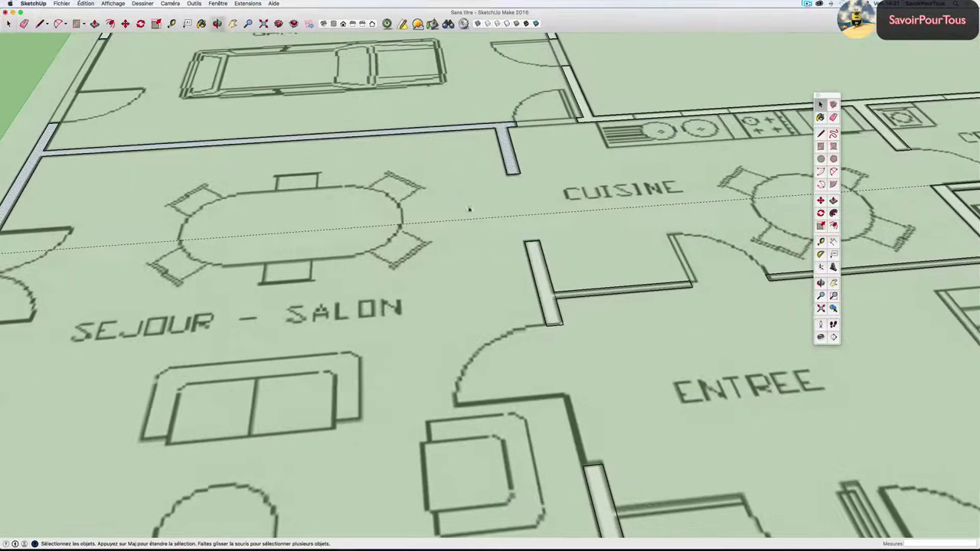
# Select the short wall stub between SEJOUR - SALON and CUISINE and ready the Eraser.
pyautogui.click(542, 266)
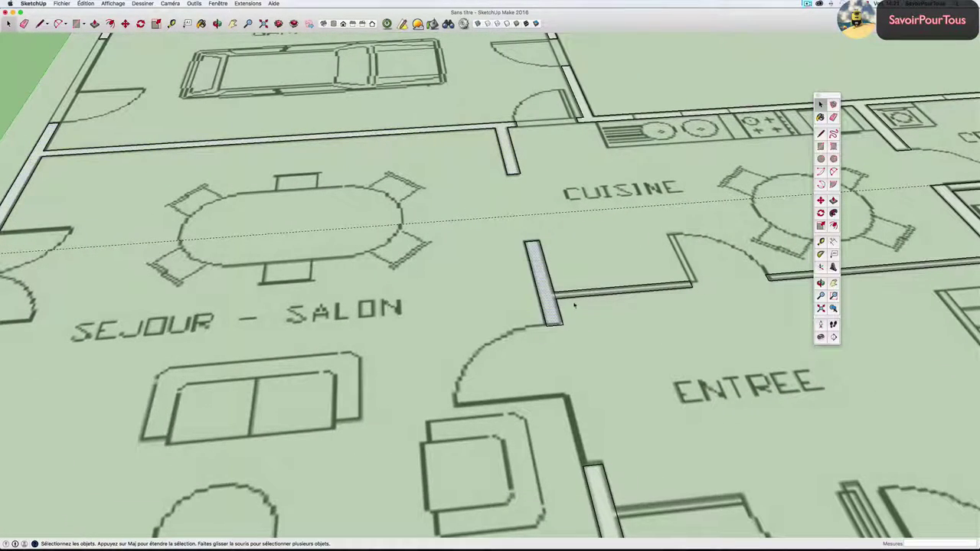
pyautogui.scroll(3, 574, 305)
pyautogui.scroll(3, 559, 300)
pyautogui.press('e')
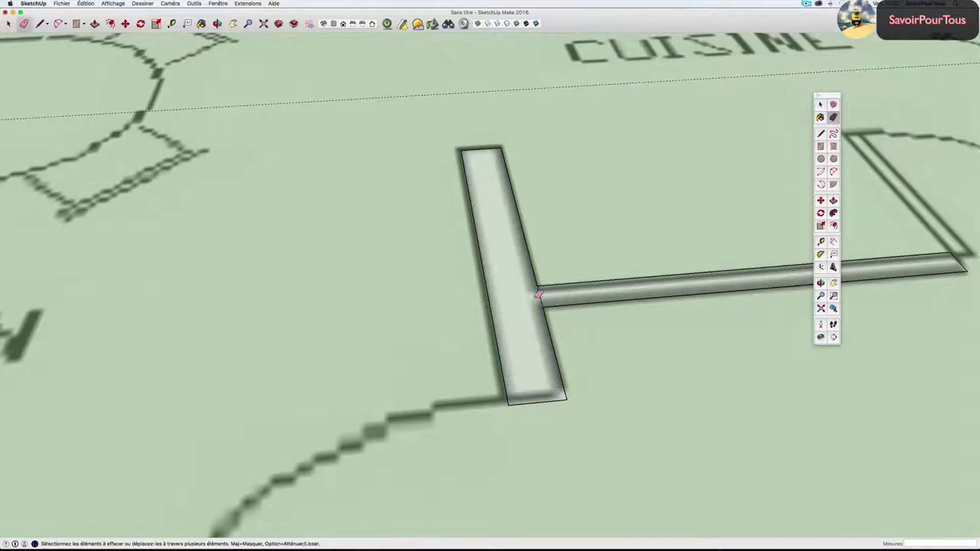
pyautogui.scroll(-2, 538, 294)
pyautogui.scroll(-2, 538, 294)
pyautogui.scroll(-2, 539, 294)
pyautogui.press('space')
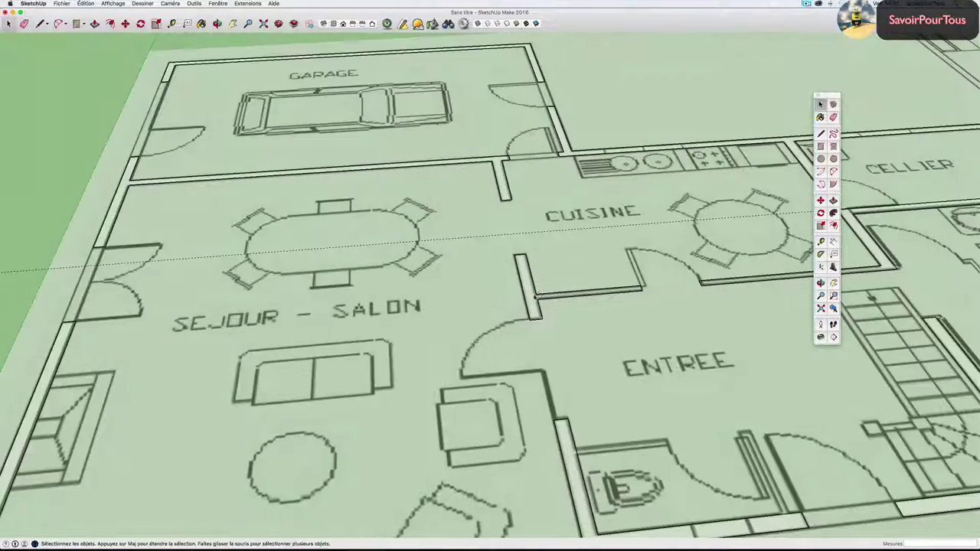
pyautogui.scroll(-3, 533, 296)
pyautogui.moveTo(534, 296); pyautogui.dragTo(532, 369, button='middle')
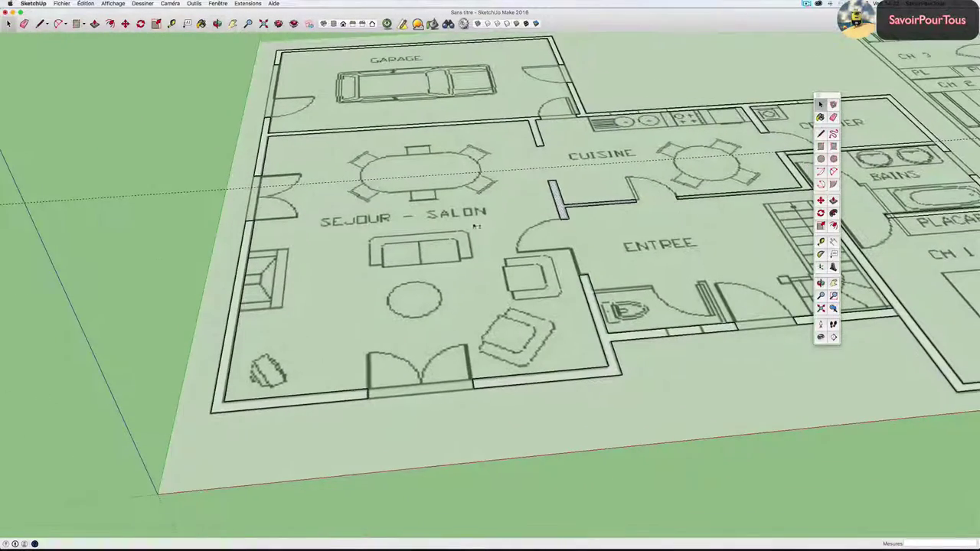
pyautogui.scroll(3, 532, 369)
pyautogui.scroll(2, 533, 369)
pyautogui.scroll(2, 408, 348)
pyautogui.scroll(2, 420, 341)
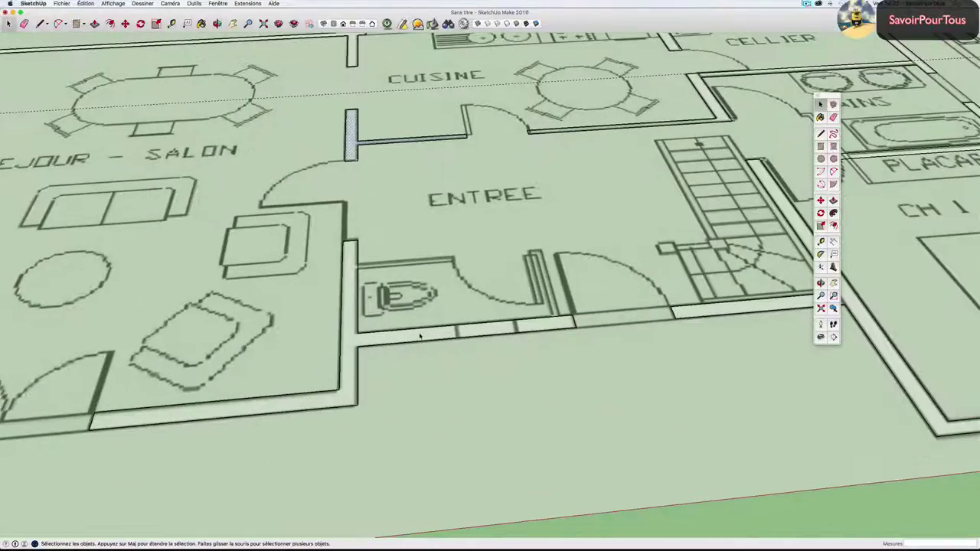
pyautogui.click(420, 337)
pyautogui.scroll(-3, 420, 337)
pyautogui.scroll(2, 443, 325)
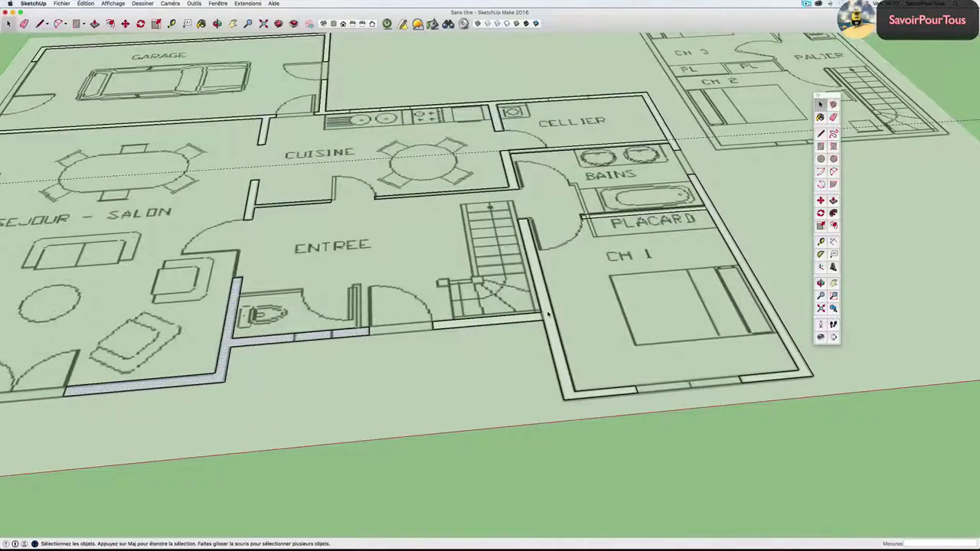
pyautogui.scroll(-3, 549, 315)
pyautogui.moveTo(548, 316); pyautogui.dragTo(515, 168, button='middle')
pyautogui.scroll(4, 515, 169)
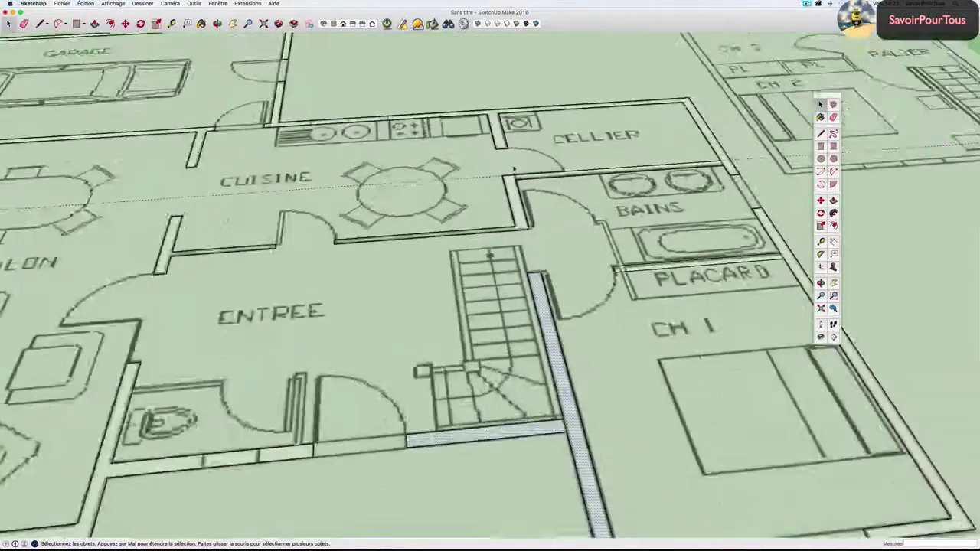
pyautogui.scroll(2, 517, 192)
pyautogui.scroll(1, 518, 214)
pyautogui.scroll(-2, 518, 216)
pyautogui.scroll(-2, 518, 216)
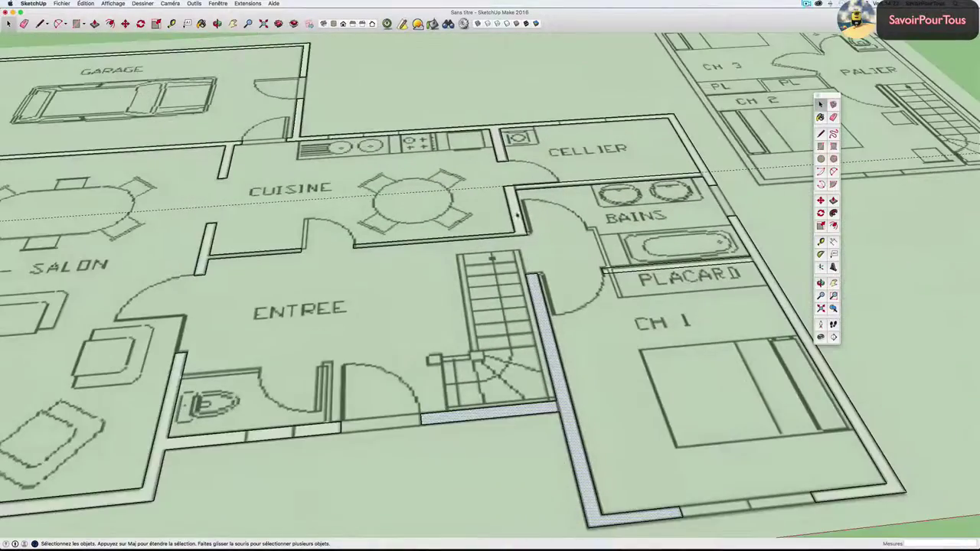
pyautogui.scroll(1, 517, 217)
pyautogui.scroll(2, 518, 230)
pyautogui.scroll(2, 536, 291)
pyautogui.scroll(2, 562, 356)
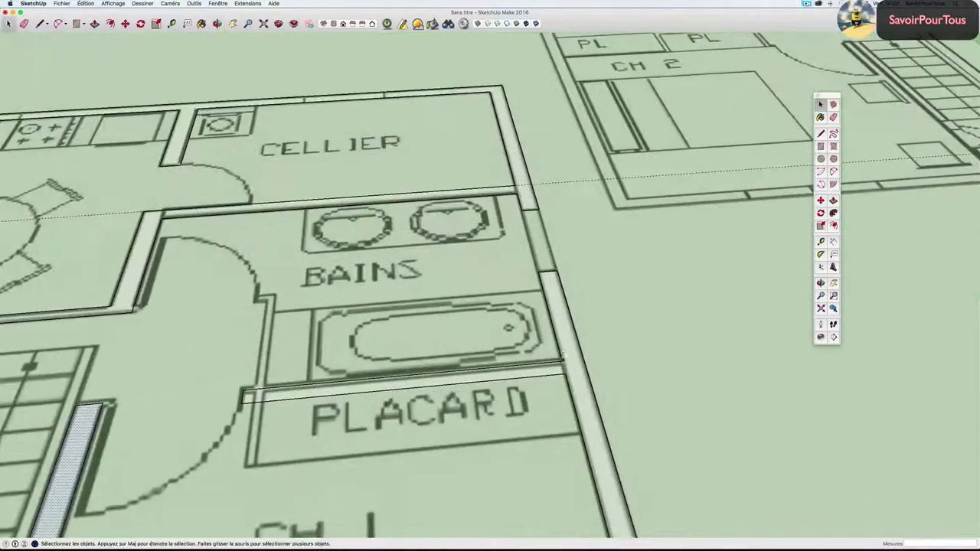
pyautogui.scroll(2, 563, 356)
pyautogui.scroll(-3, 524, 214)
pyautogui.scroll(-2, 523, 215)
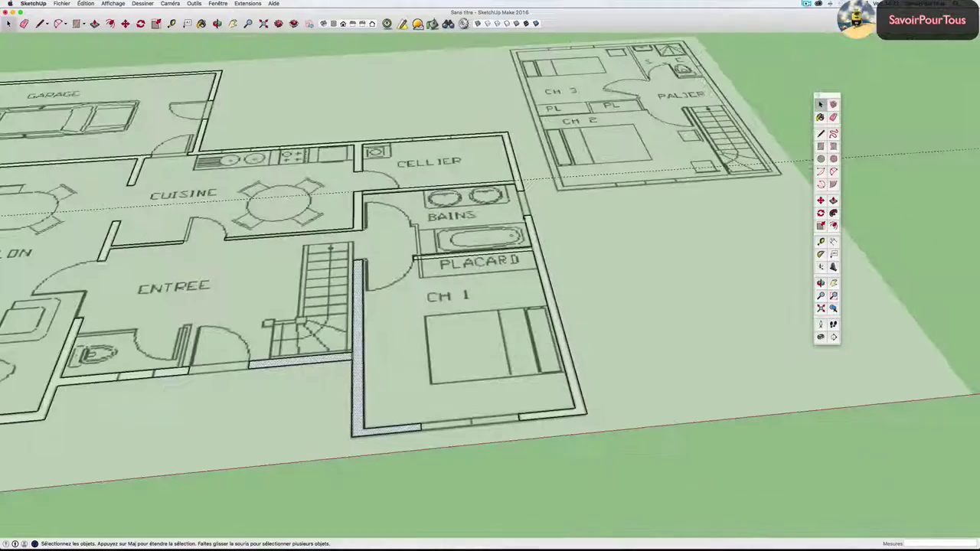
pyautogui.scroll(-2, 523, 389)
pyautogui.scroll(-2, 506, 360)
pyautogui.scroll(-2, 490, 329)
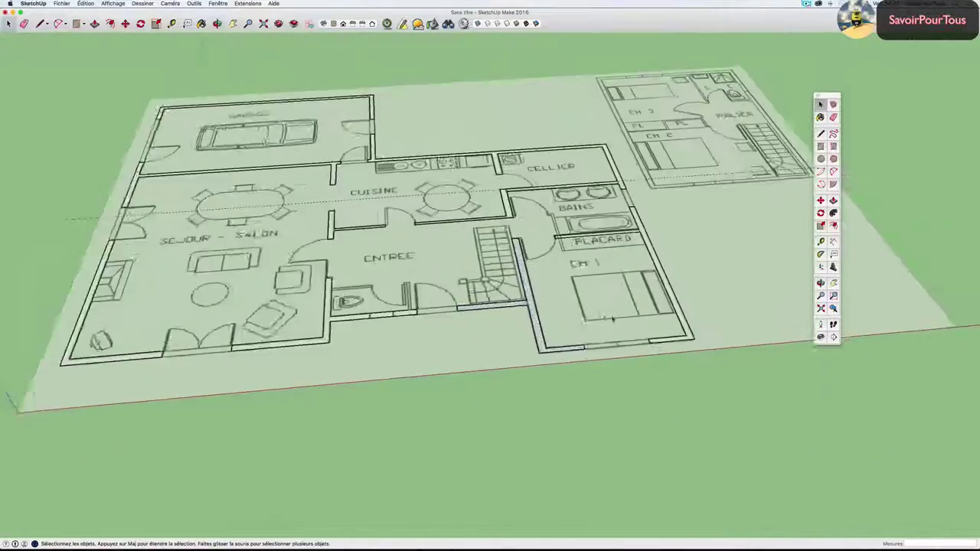
pyautogui.scroll(-1, 471, 295)
pyautogui.moveTo(471, 296)
pyautogui.mouseDown(button='middle')
pyautogui.moveTo(521, 306)
pyautogui.moveTo(460, 300)
pyautogui.moveTo(528, 311)
pyautogui.moveTo(529, 322)
pyautogui.mouseUp(button='middle')
pyautogui.scroll(1, 521, 305)
pyautogui.scroll(2, 520, 305)
pyautogui.scroll(-2, 521, 305)
pyautogui.scroll(1, 455, 299)
pyautogui.scroll(2, 455, 299)
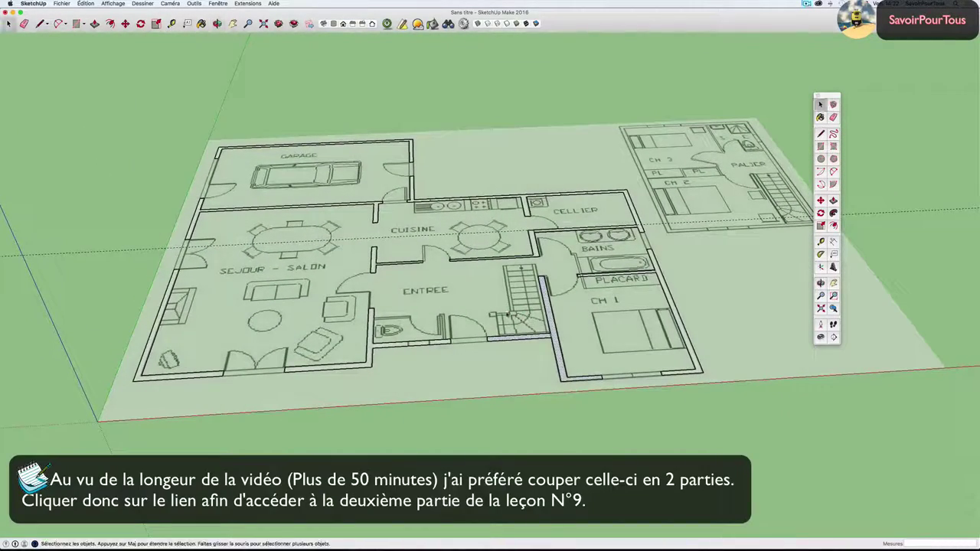